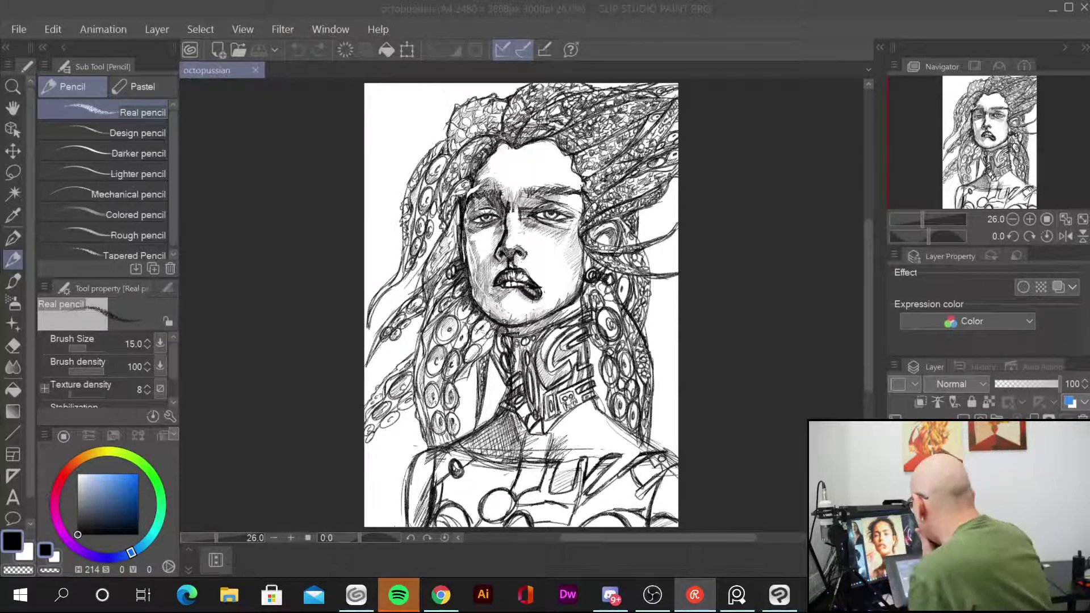
Step: Choose the Real G-Pen, lower the sketch layer's opacity to 41%, and add a new layer for inking
click(13, 237)
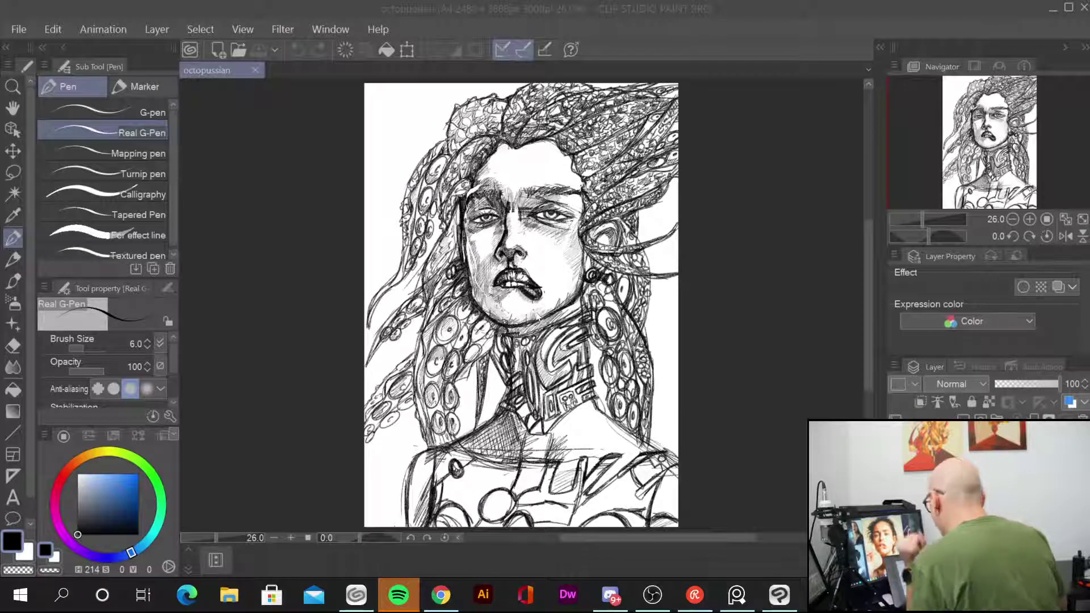
drag(1059, 384, 1020, 386)
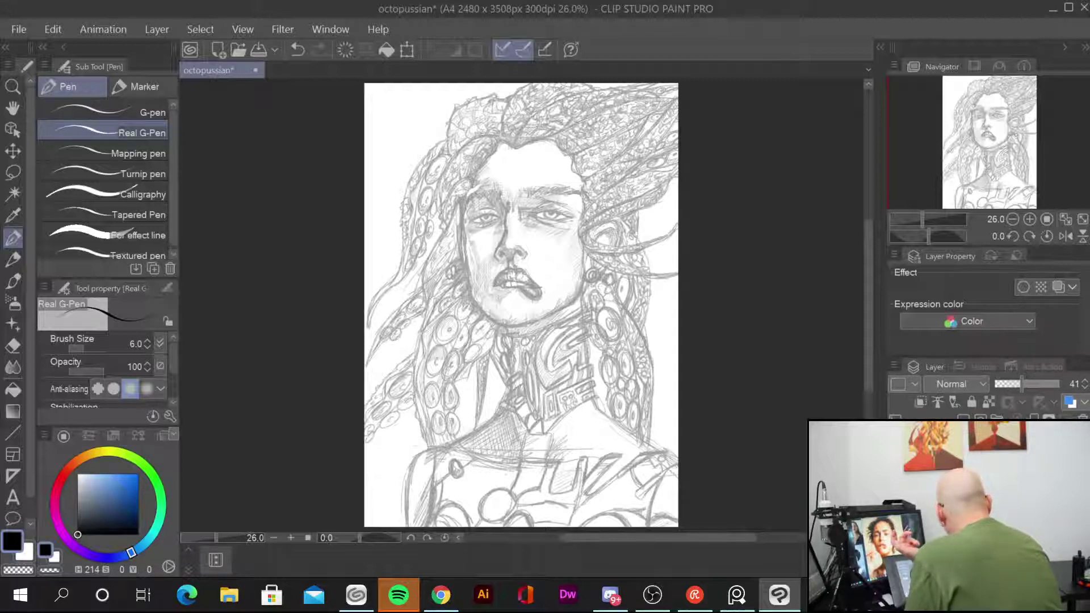
click(964, 419)
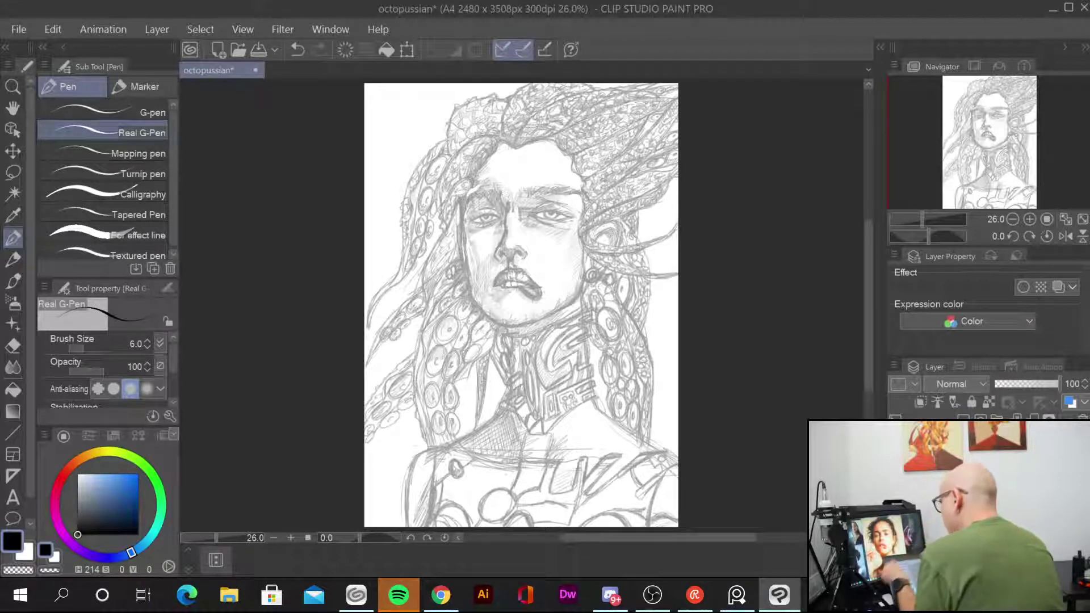
Step: Set the Real G-Pen brush size to 10, with the view closer on the portrait's face
key(ctrl+plus)
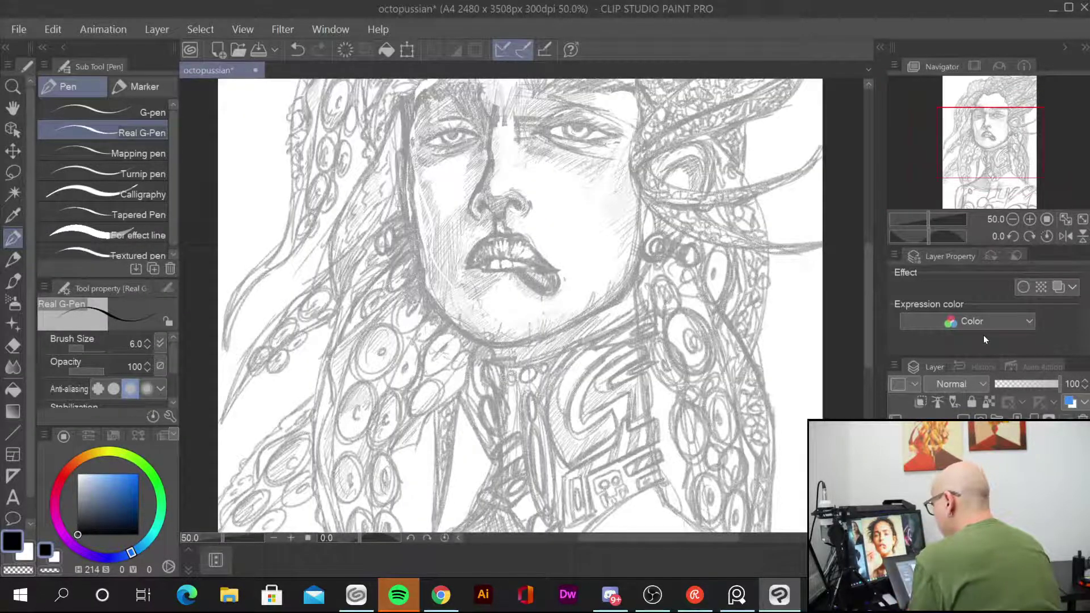
mouse_move(714, 251)
mouse_down()
mouse_move(645, 350)
mouse_move(704, 431)
mouse_up()
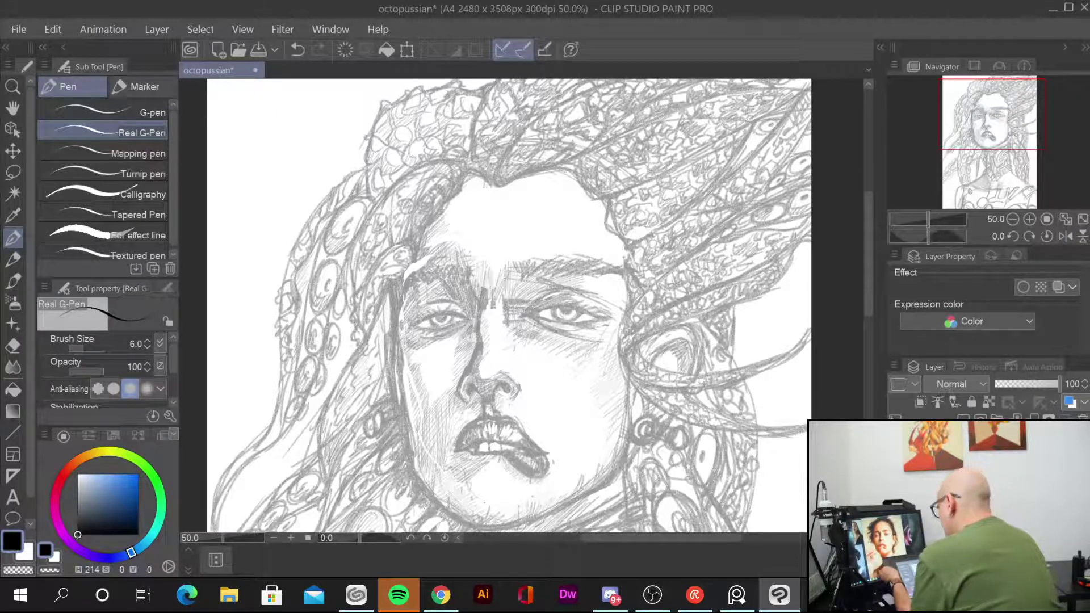
key(bracketright)
key(bracketright)
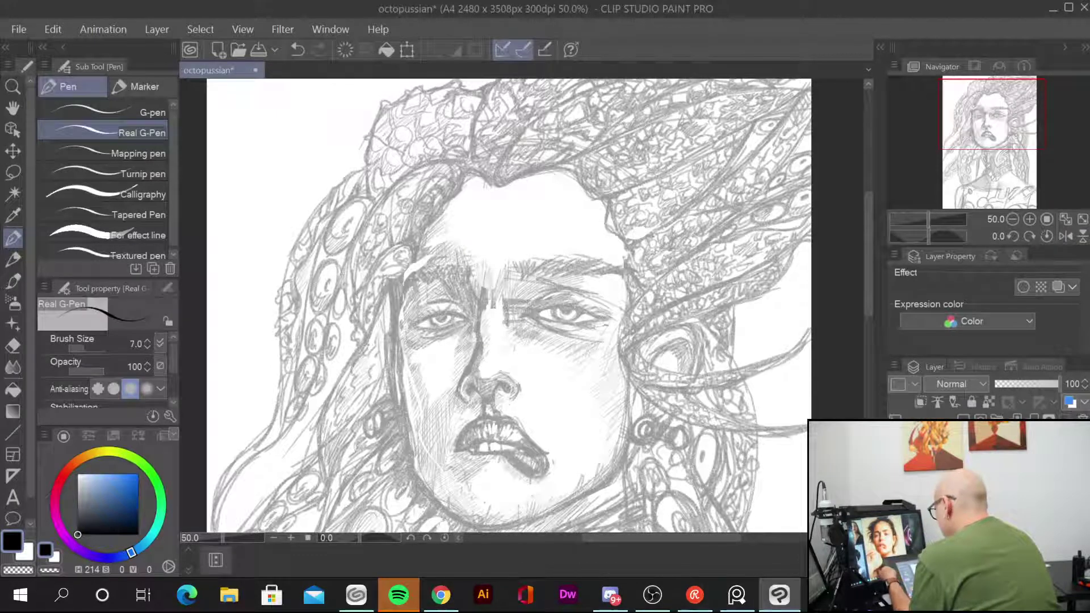
key(bracketright)
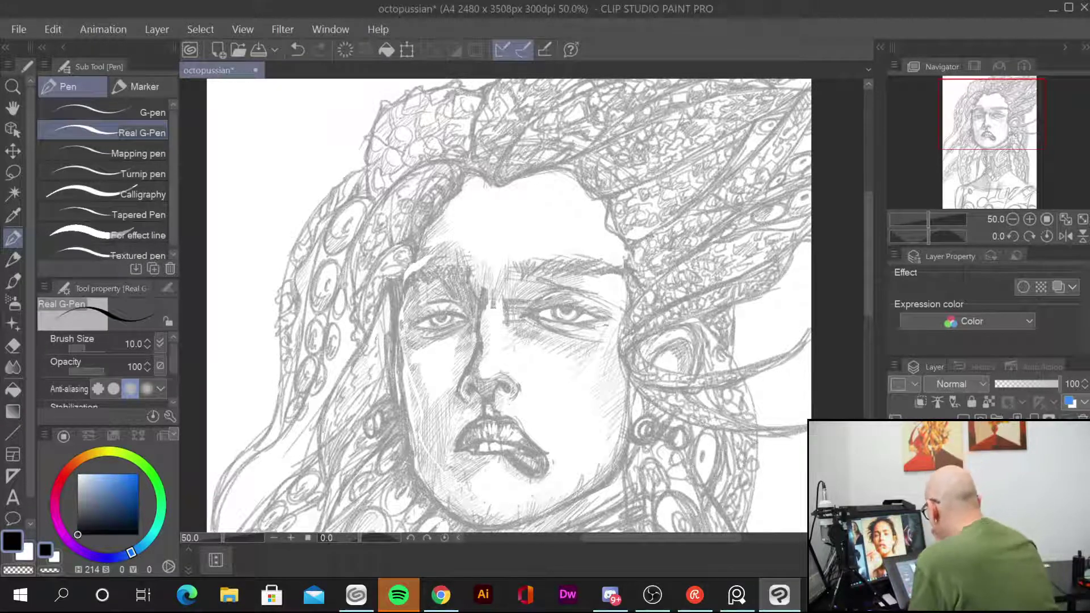
key(ctrl+plus)
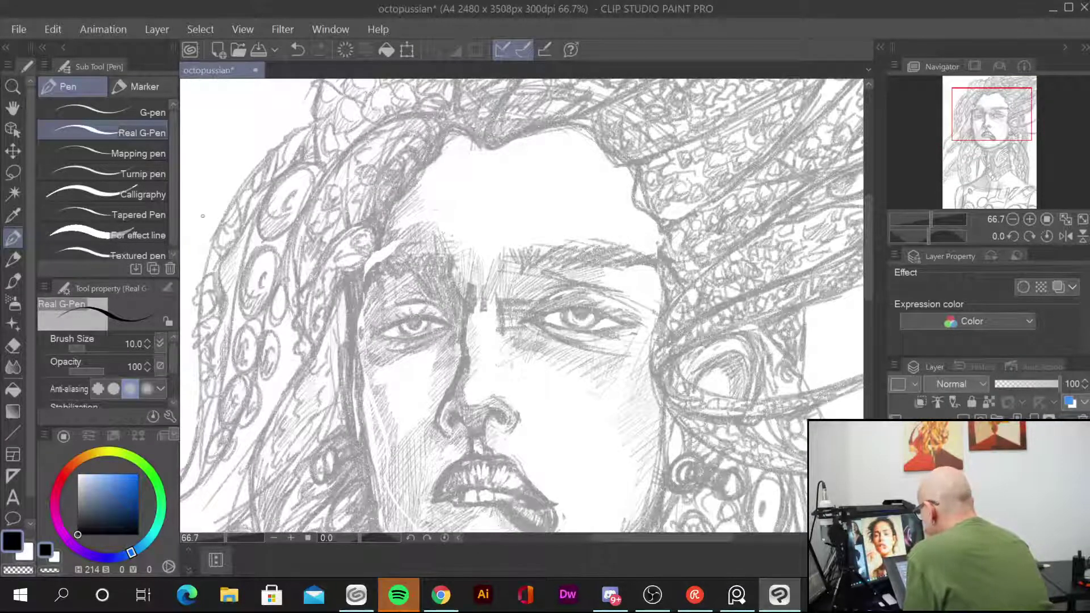
drag(191, 254, 291, 135)
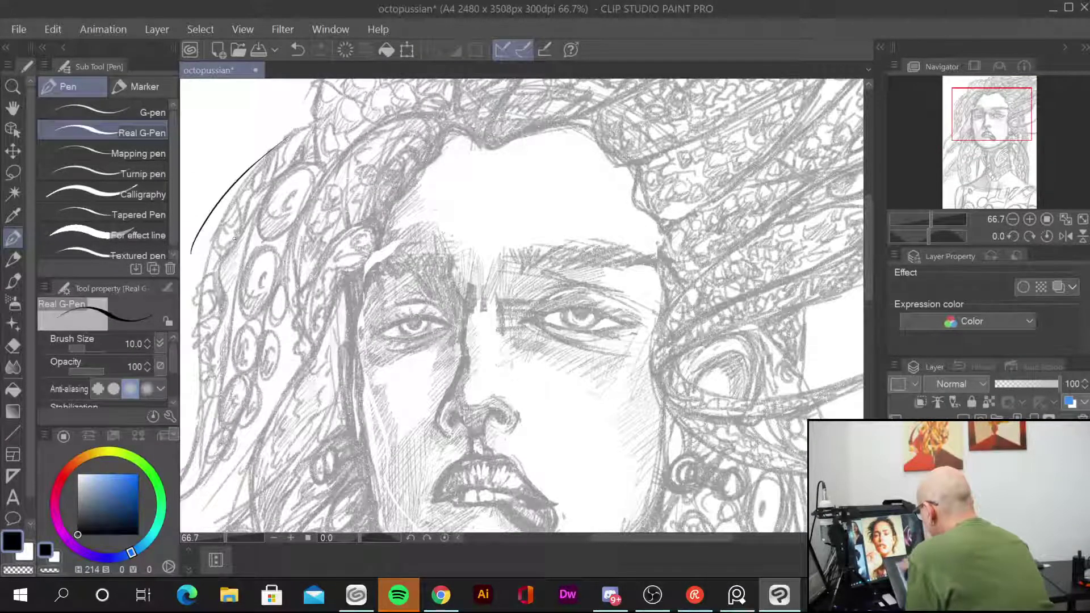
mouse_move(185, 232)
mouse_down()
mouse_move(267, 134)
mouse_move(286, 135)
mouse_up()
drag(195, 191, 273, 117)
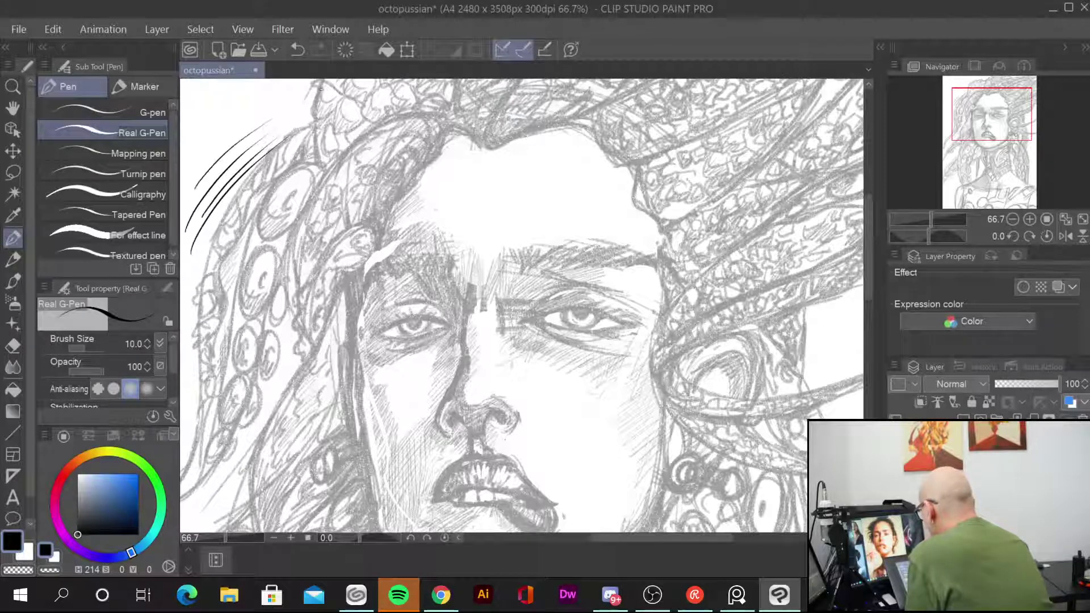
drag(191, 168, 278, 104)
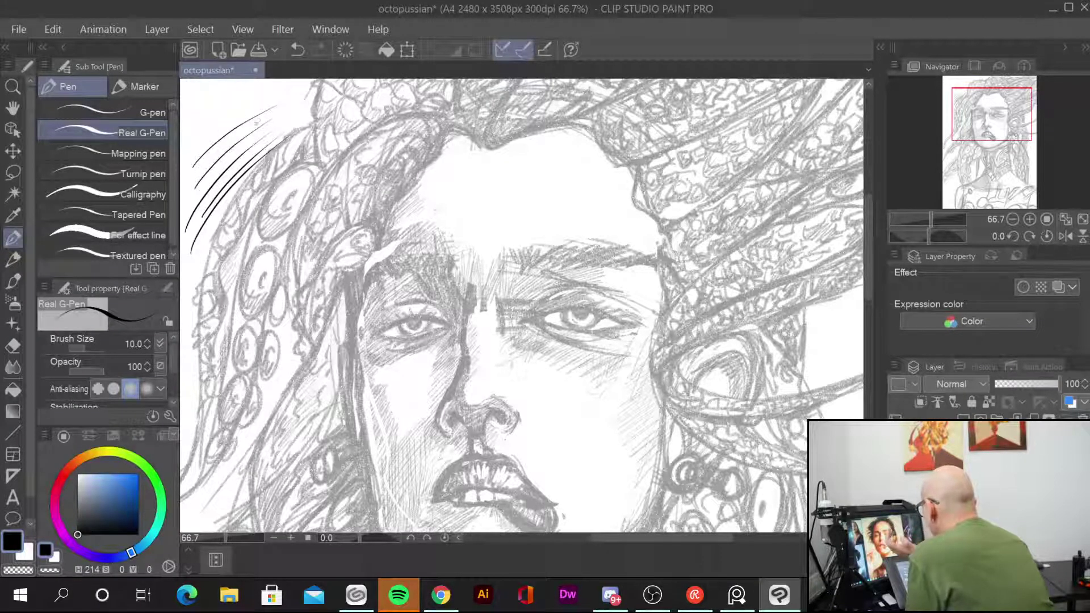
mouse_move(206, 249)
mouse_down()
mouse_move(229, 251)
mouse_move(243, 276)
mouse_move(278, 240)
mouse_move(416, 229)
mouse_move(503, 189)
mouse_move(343, 236)
mouse_move(364, 237)
mouse_move(323, 265)
mouse_move(239, 242)
mouse_move(219, 260)
mouse_move(208, 247)
mouse_move(237, 179)
mouse_move(230, 164)
mouse_move(185, 235)
mouse_move(255, 121)
mouse_up()
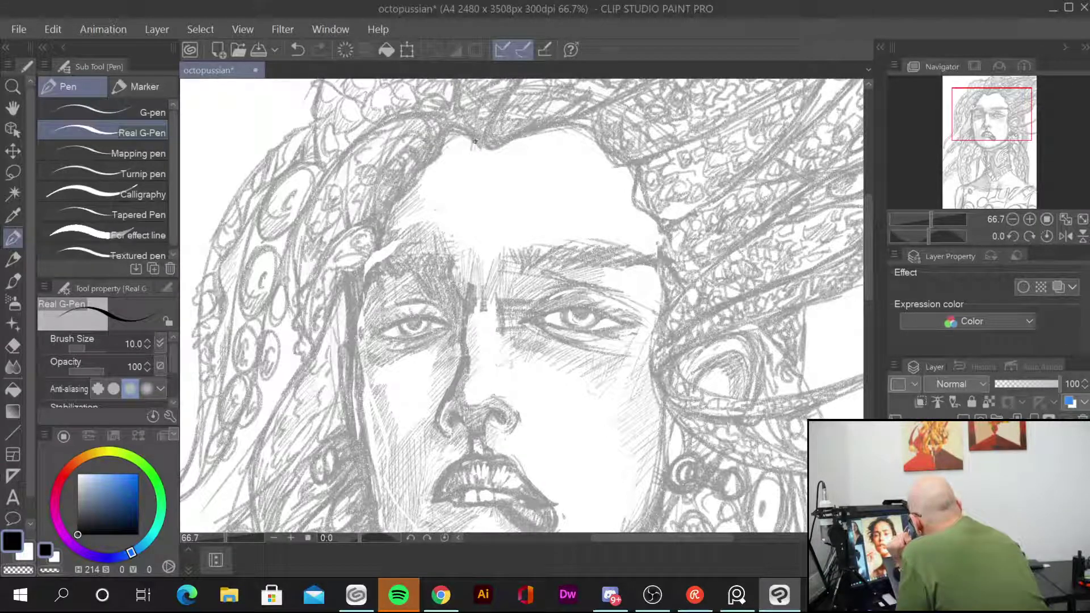
Step: Ink the hairline from the forehead's centre peak to the left temple, the small curl there, and the ear edge below it
mouse_move(473, 142)
mouse_down()
mouse_move(450, 131)
mouse_move(348, 272)
mouse_up()
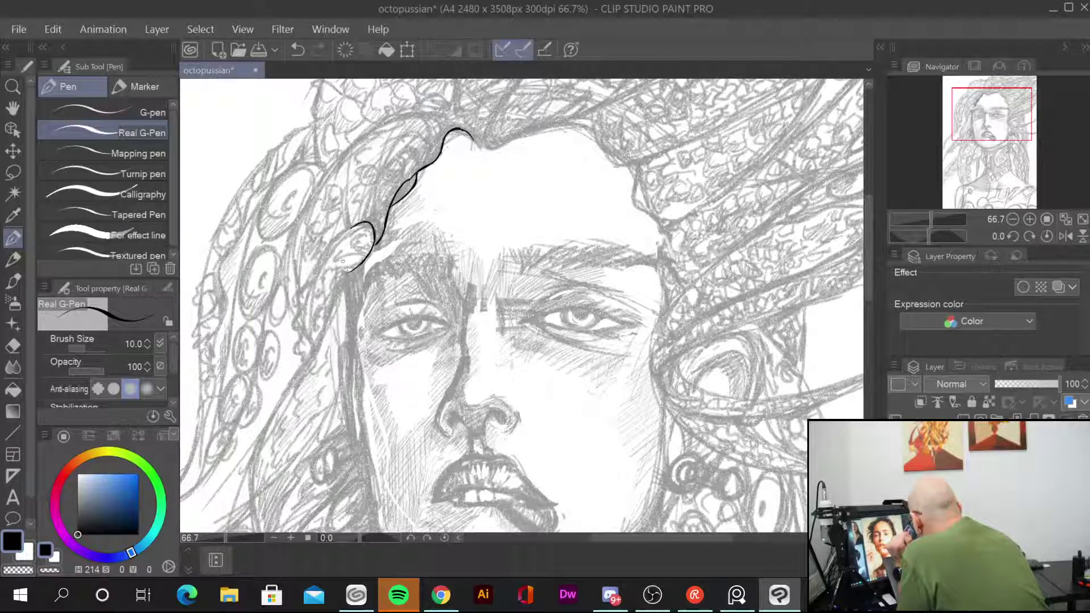
mouse_move(344, 231)
mouse_down()
mouse_move(357, 224)
mouse_move(317, 265)
mouse_move(330, 286)
mouse_up()
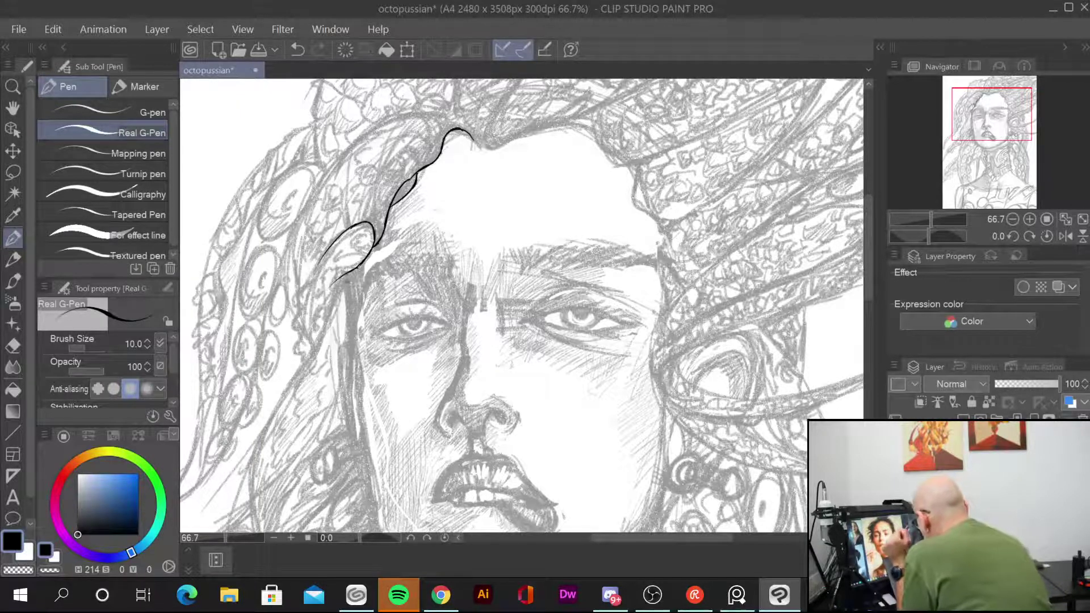
drag(347, 274, 349, 450)
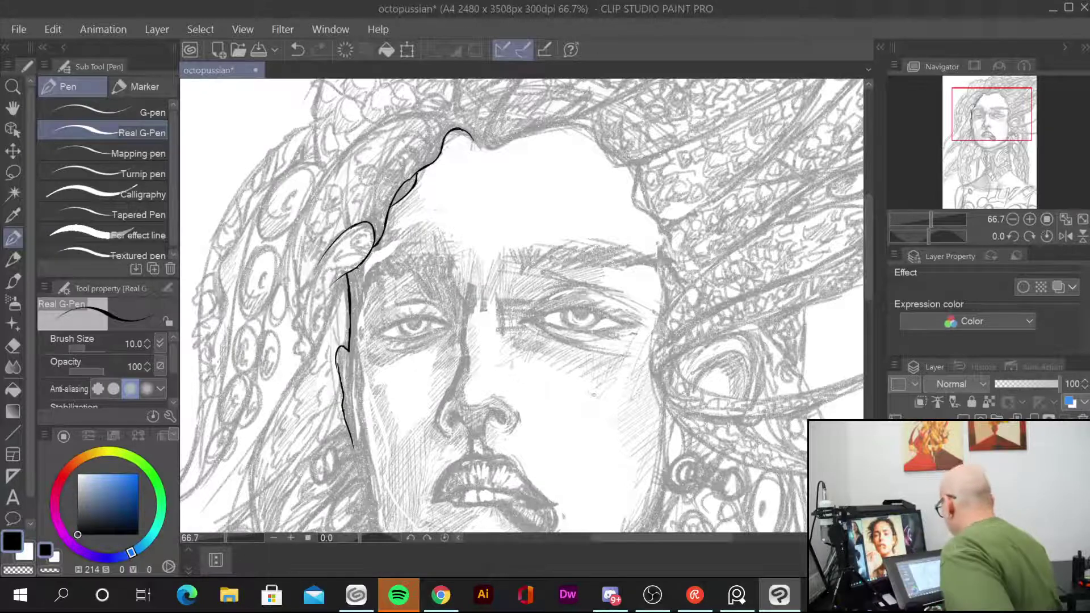
Step: Ink the earring below the left ear edge as a short stem with two rounded beads
scroll(603, 260, down, 3)
scroll(603, 259, down, 1)
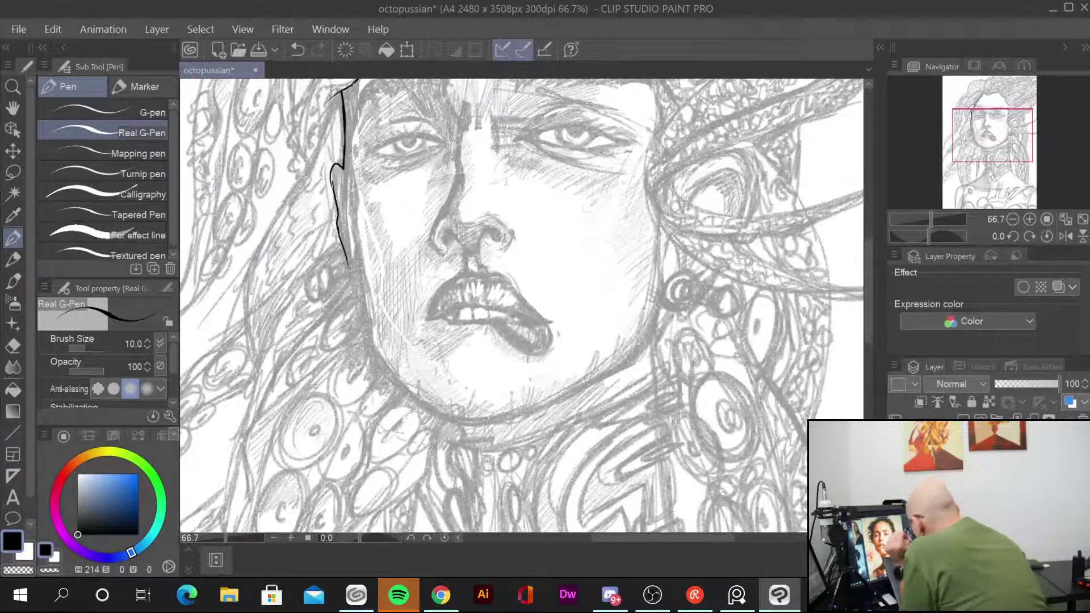
mouse_move(332, 267)
mouse_down()
mouse_move(354, 262)
mouse_move(335, 280)
mouse_move(358, 269)
mouse_move(320, 273)
mouse_move(332, 293)
mouse_up()
mouse_move(325, 271)
mouse_down()
mouse_move(307, 281)
mouse_move(313, 304)
mouse_up()
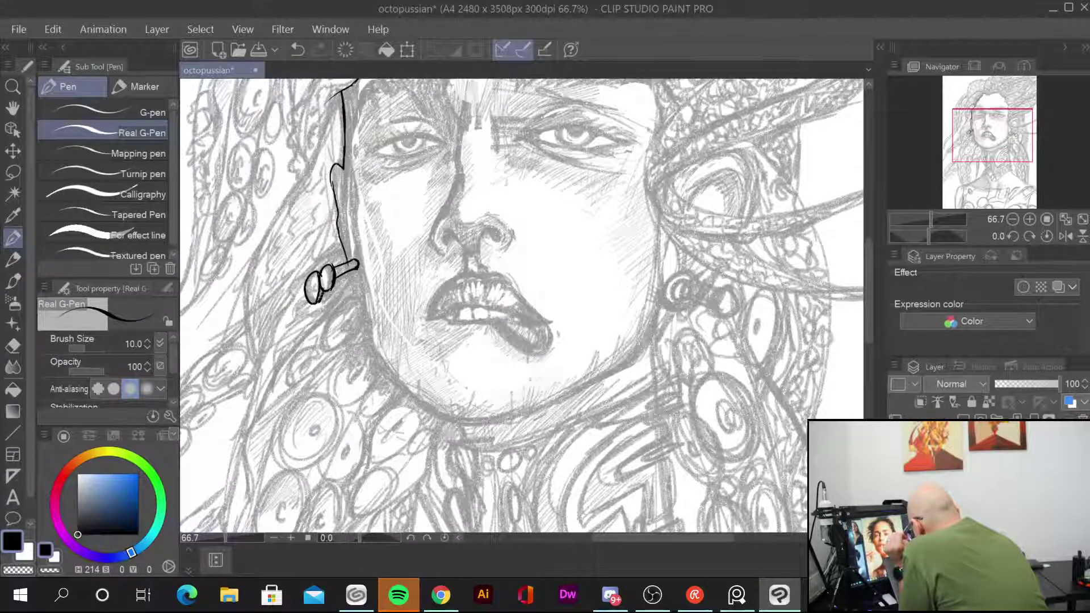
scroll(315, 293, up, 2)
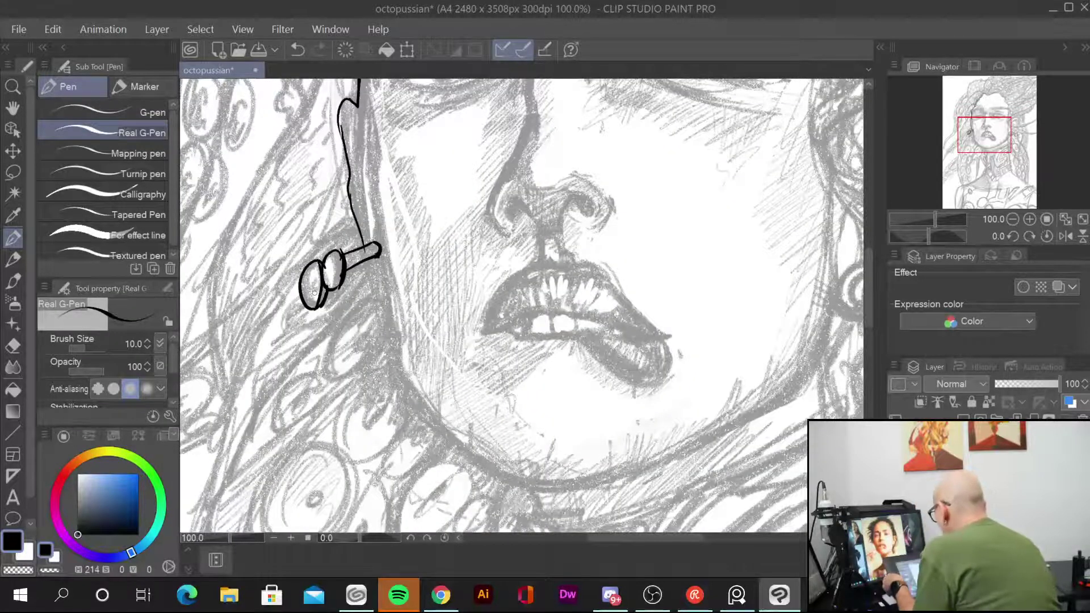
drag(376, 259, 367, 266)
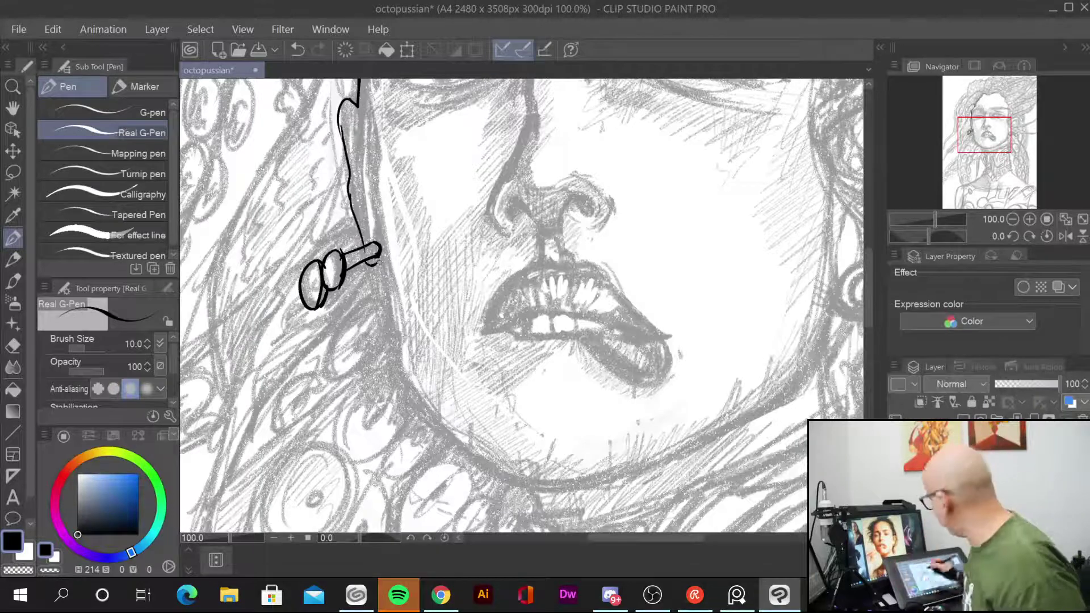
mouse_move(566, 114)
mouse_down()
mouse_move(476, 250)
mouse_move(525, 301)
mouse_move(541, 285)
mouse_move(590, 292)
mouse_up()
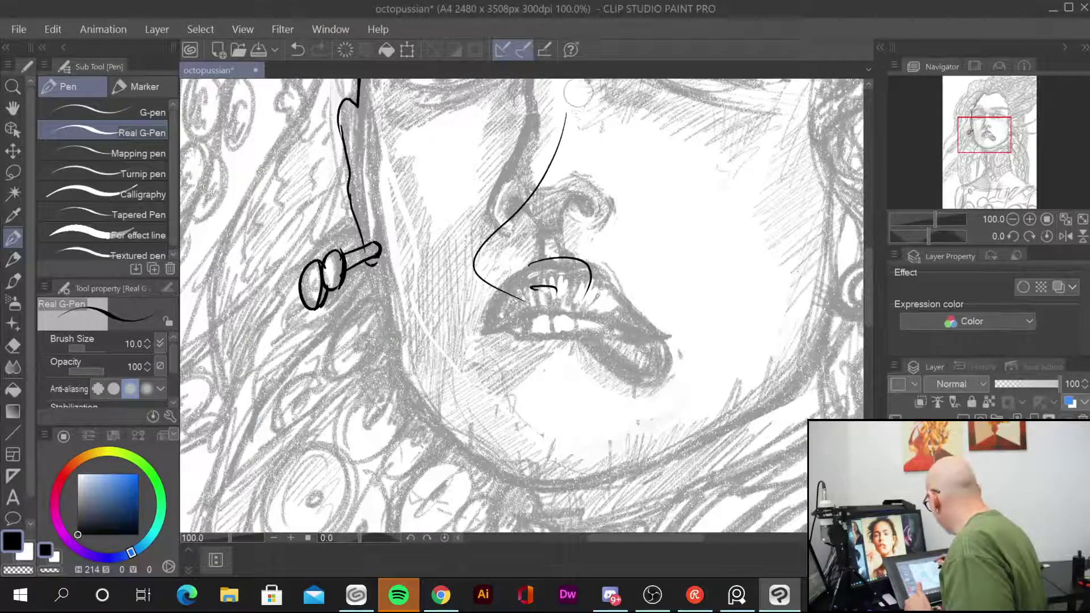
key(ctrl+z)
key(ctrl+z)
key(ctrl+z)
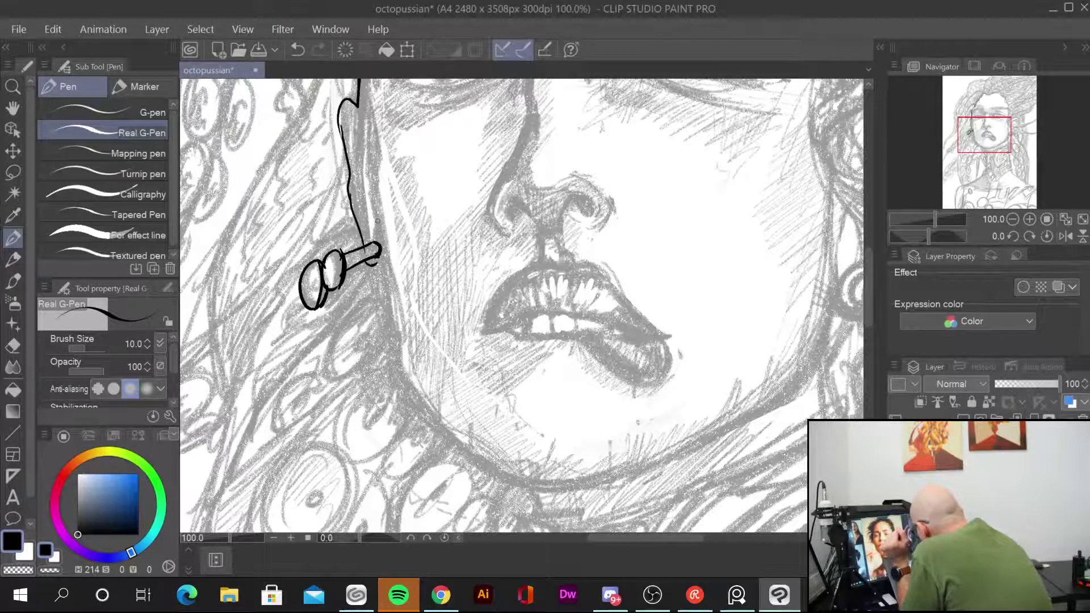
Step: Ink the inner folds of the ear above the earring and the jawline curving around the chin to the opposite side
drag(352, 111, 374, 223)
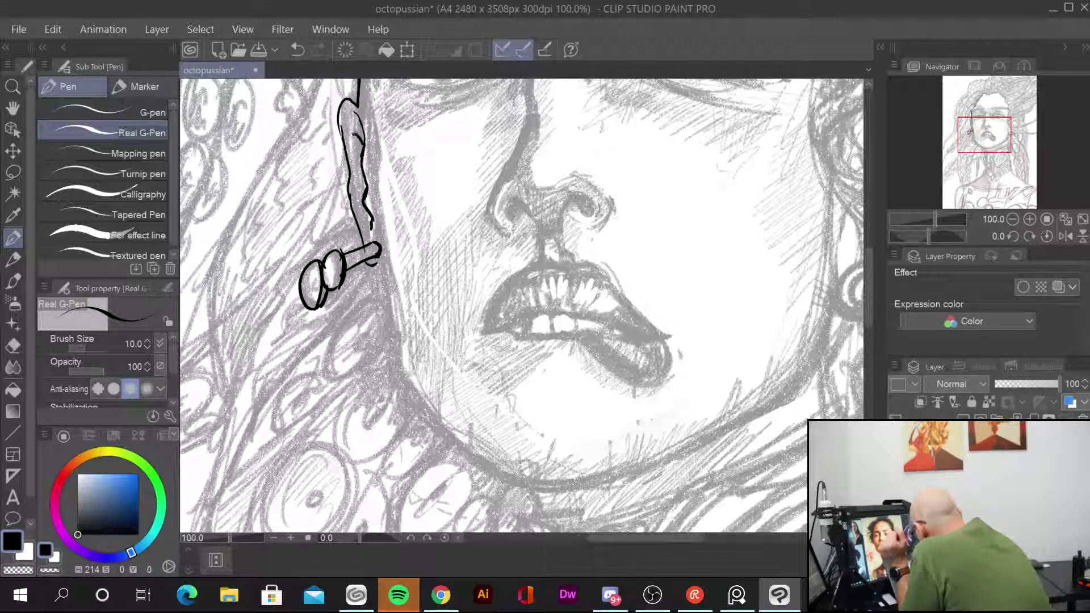
drag(352, 133, 361, 187)
drag(373, 263, 381, 271)
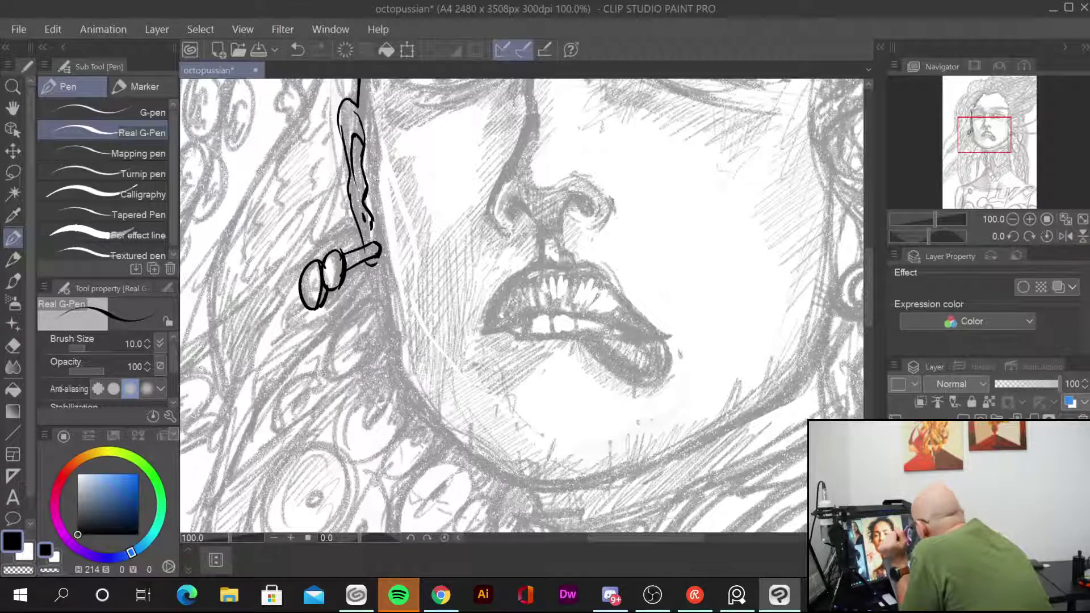
drag(355, 100, 367, 126)
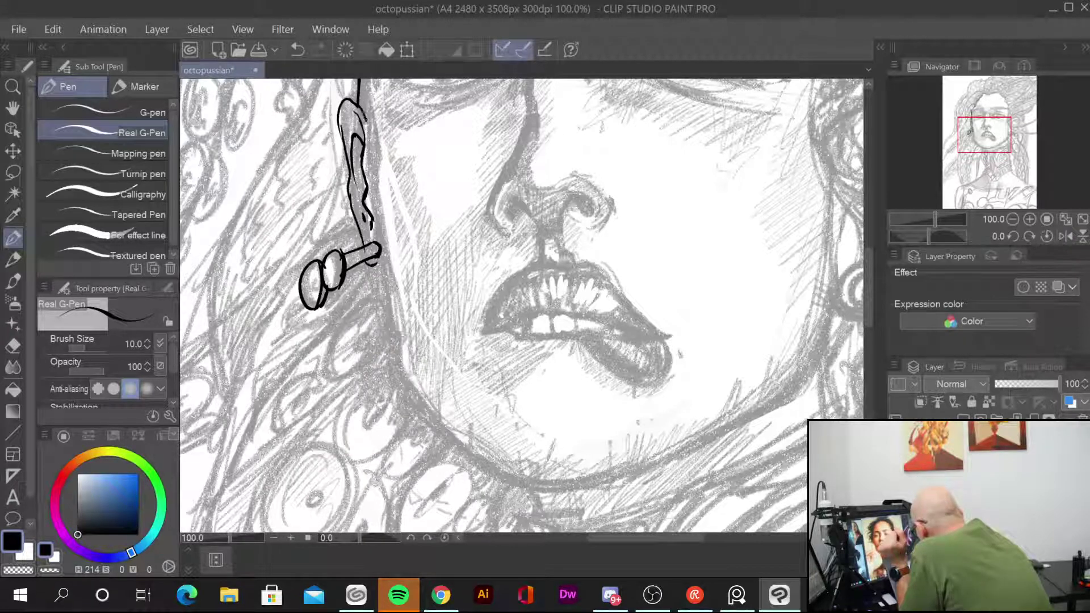
mouse_move(377, 211)
mouse_down()
mouse_move(395, 354)
mouse_move(413, 394)
mouse_move(499, 472)
mouse_move(500, 421)
mouse_move(482, 392)
mouse_move(455, 382)
mouse_move(565, 372)
mouse_up()
mouse_move(764, 225)
mouse_down()
mouse_move(673, 313)
mouse_move(550, 375)
mouse_up()
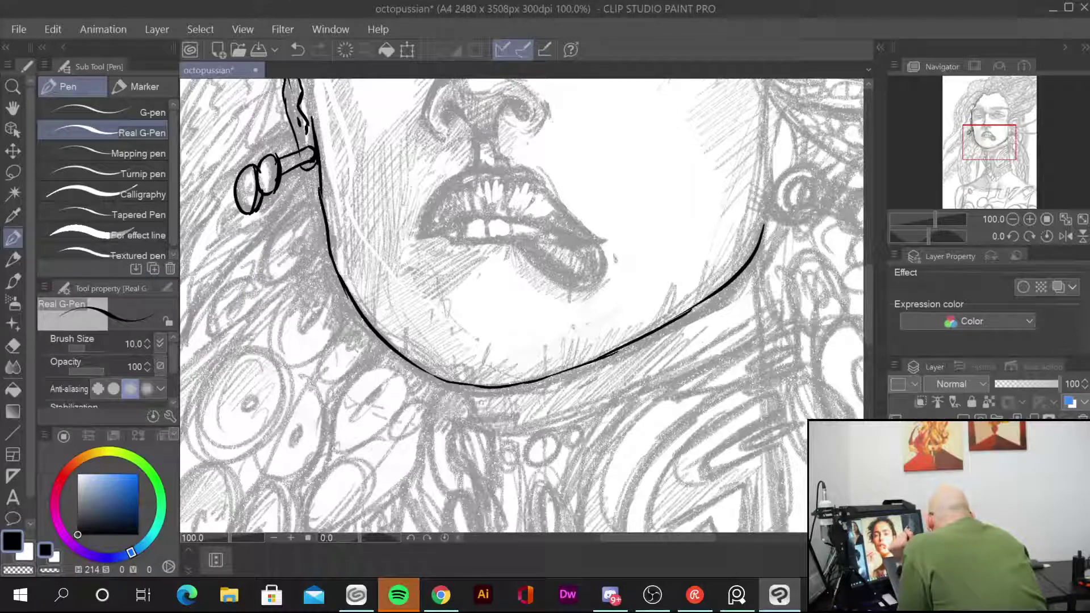
Step: Ink the hairline at the right temple and the edges of the tentacle strands sweeping back above the ear
drag(797, 289, 571, 544)
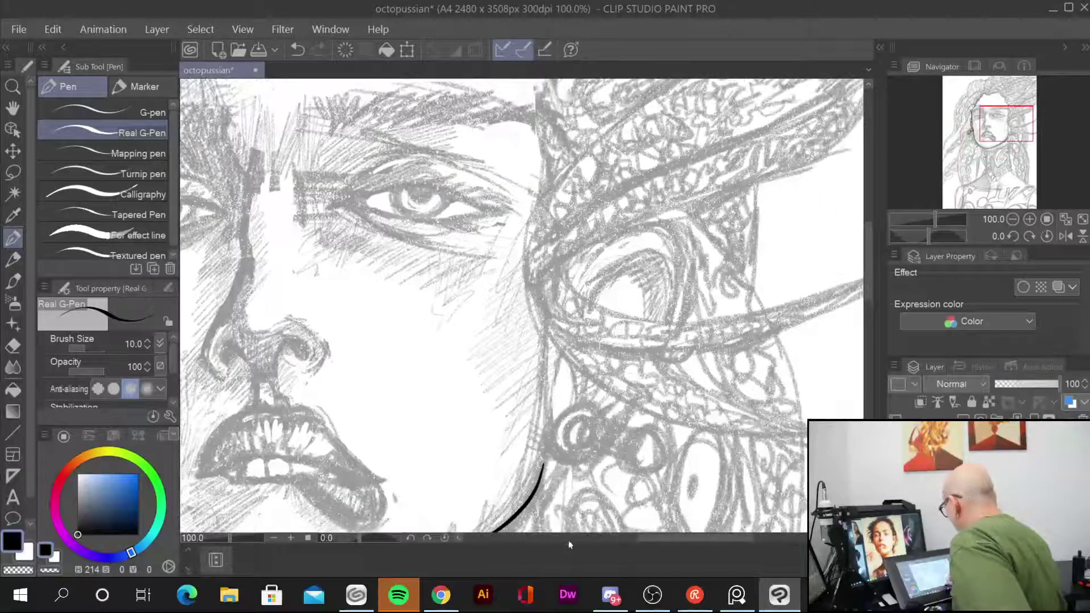
mouse_move(535, 96)
mouse_down()
mouse_move(546, 188)
mouse_move(554, 163)
mouse_move(566, 170)
mouse_move(532, 214)
mouse_move(539, 257)
mouse_up()
drag(579, 227, 537, 257)
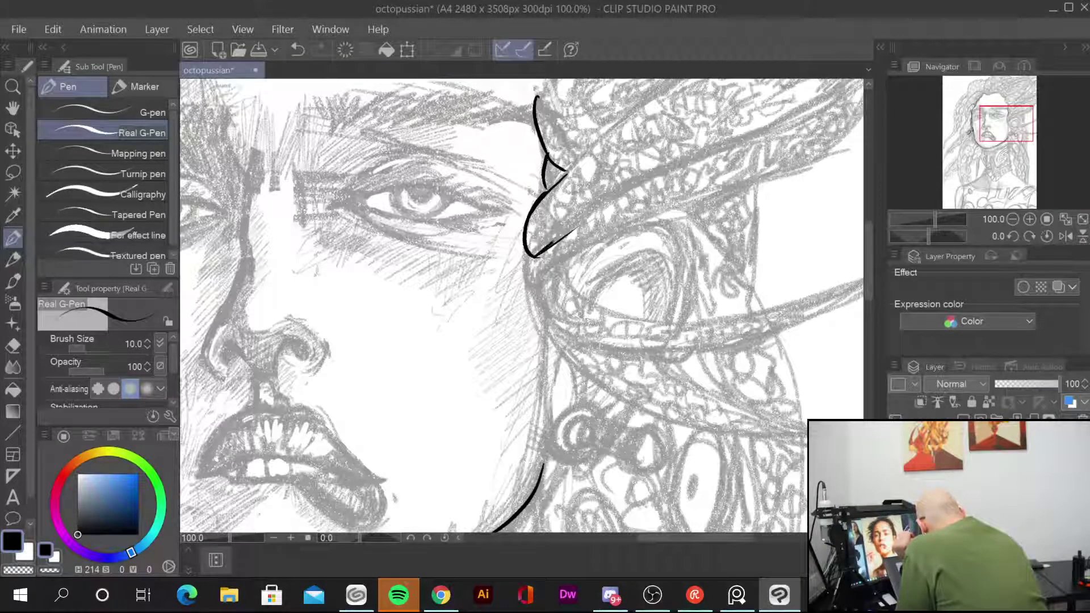
mouse_move(633, 189)
mouse_down()
mouse_move(549, 245)
mouse_move(527, 284)
mouse_move(612, 233)
mouse_up()
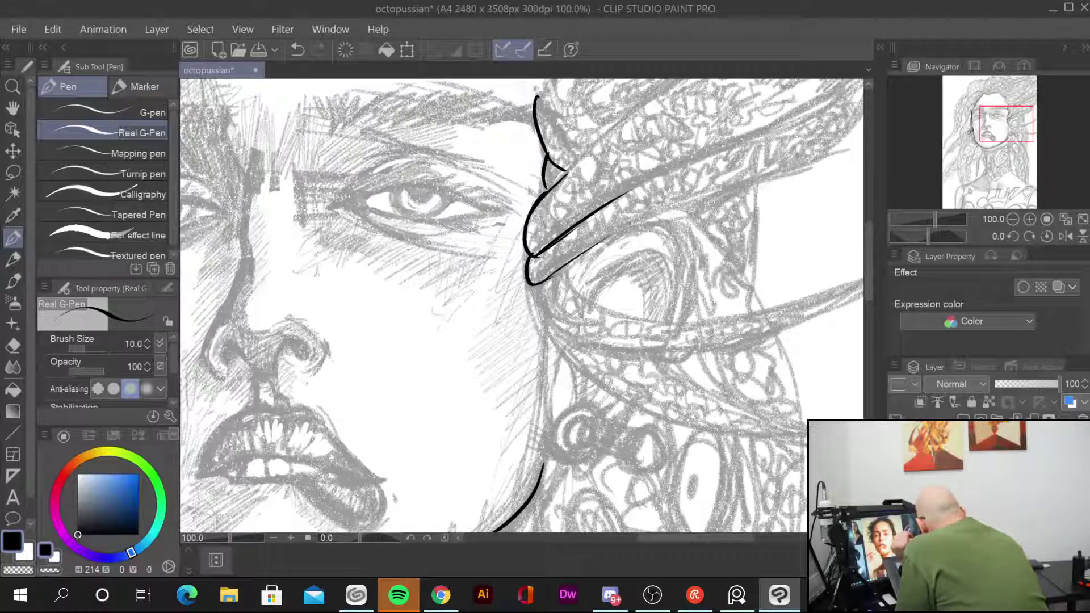
drag(560, 266, 655, 214)
drag(531, 284, 562, 329)
Step: Ink the right ear's outer rim and inner curve, plus a short lobe line beneath the crossing tentacle
drag(567, 266, 590, 298)
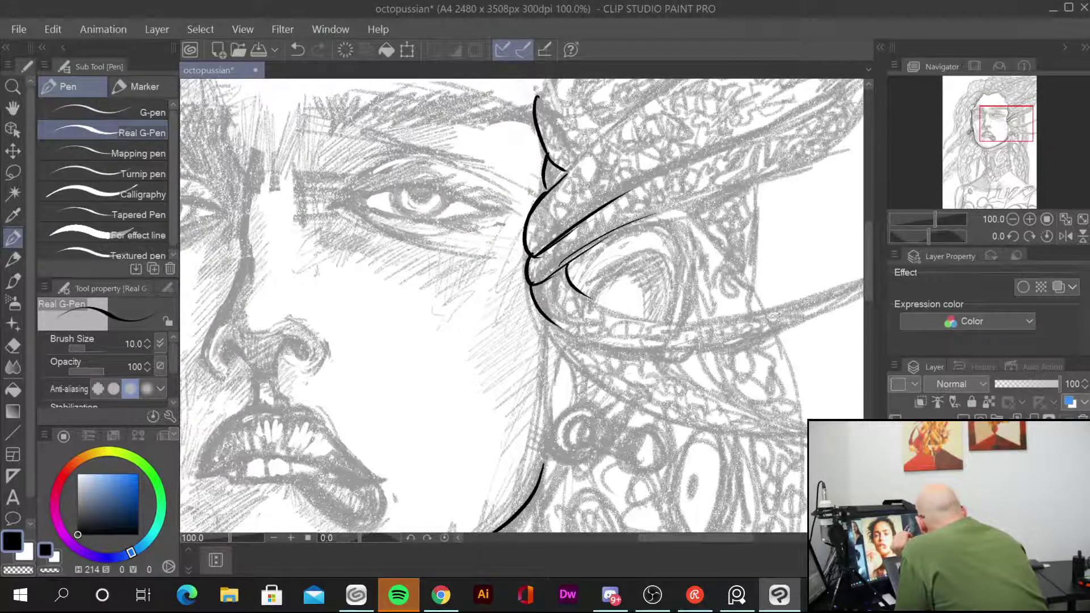
mouse_move(661, 213)
mouse_down()
mouse_move(686, 246)
mouse_move(685, 283)
mouse_move(666, 325)
mouse_up()
mouse_move(588, 296)
mouse_down()
mouse_move(625, 259)
mouse_move(669, 279)
mouse_move(661, 305)
mouse_up()
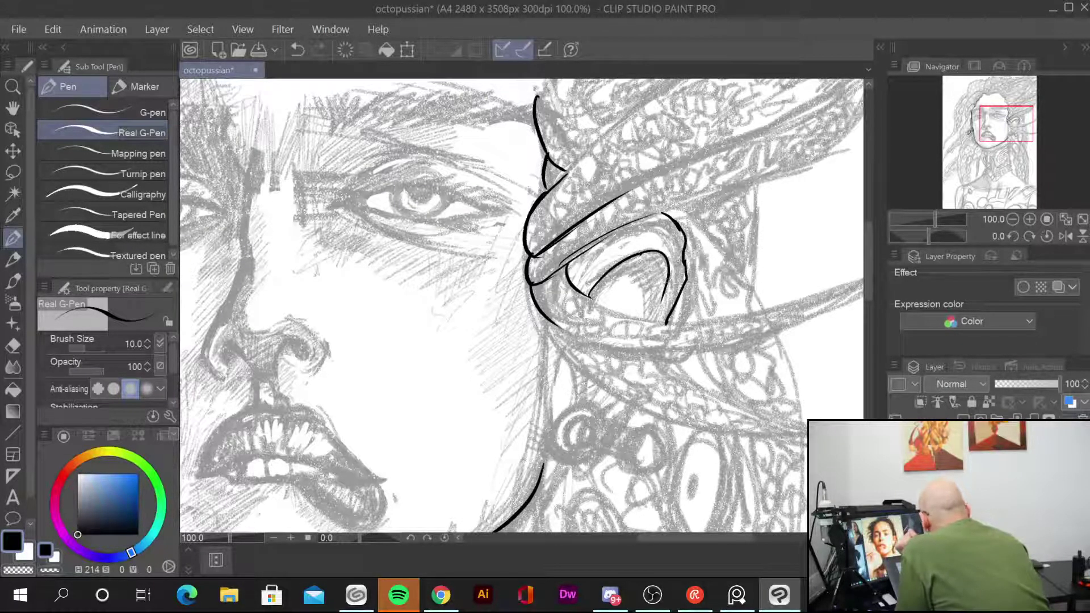
mouse_move(663, 211)
mouse_down()
mouse_move(684, 286)
mouse_move(665, 323)
mouse_up()
mouse_move(602, 243)
mouse_down()
mouse_move(656, 216)
mouse_move(670, 227)
mouse_move(681, 253)
mouse_move(666, 322)
mouse_up()
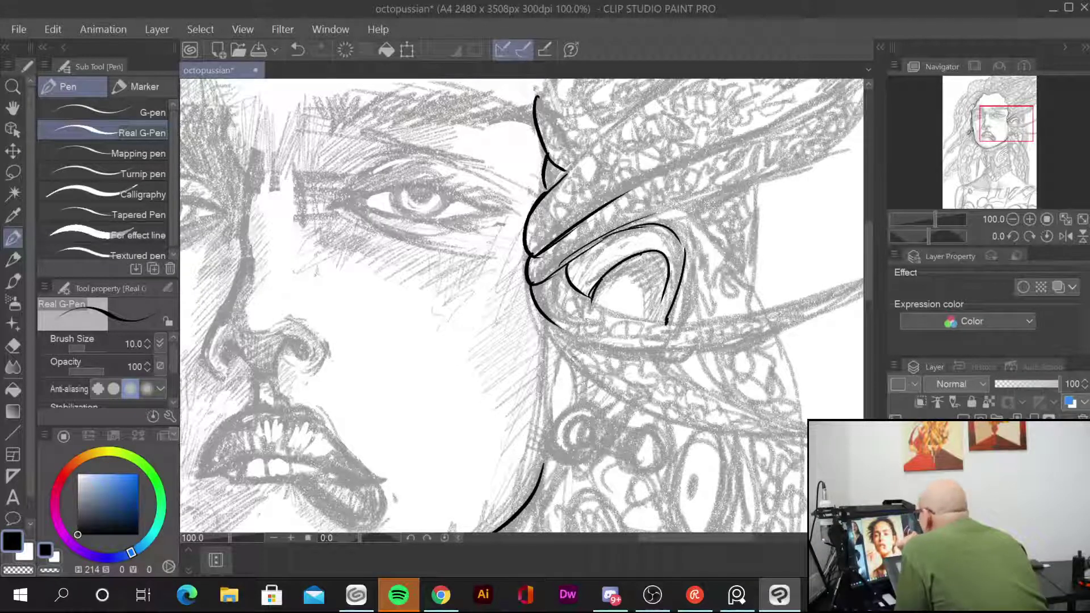
drag(573, 358, 571, 389)
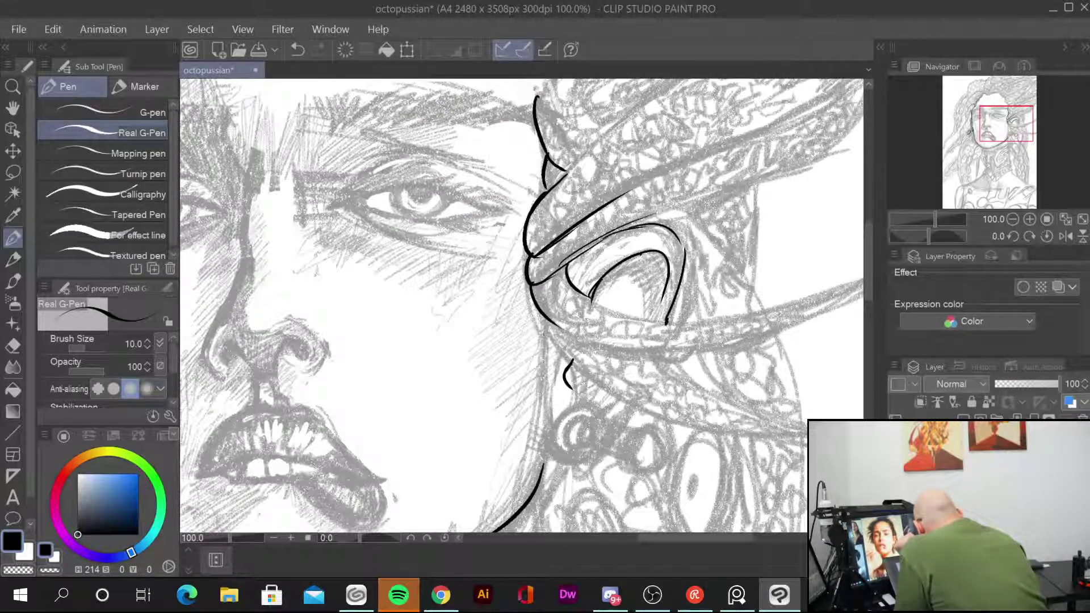
Step: Ink the cheek edge down to the jaw and both edges of the tentacle crossing beneath the ear
drag(547, 328, 543, 465)
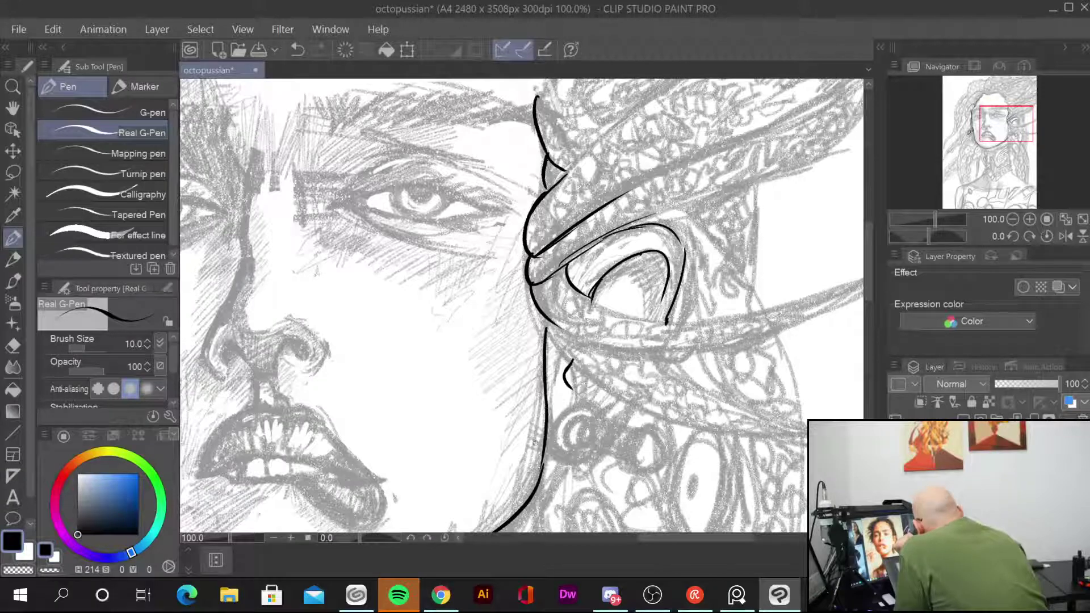
drag(561, 326, 655, 352)
drag(590, 297, 778, 318)
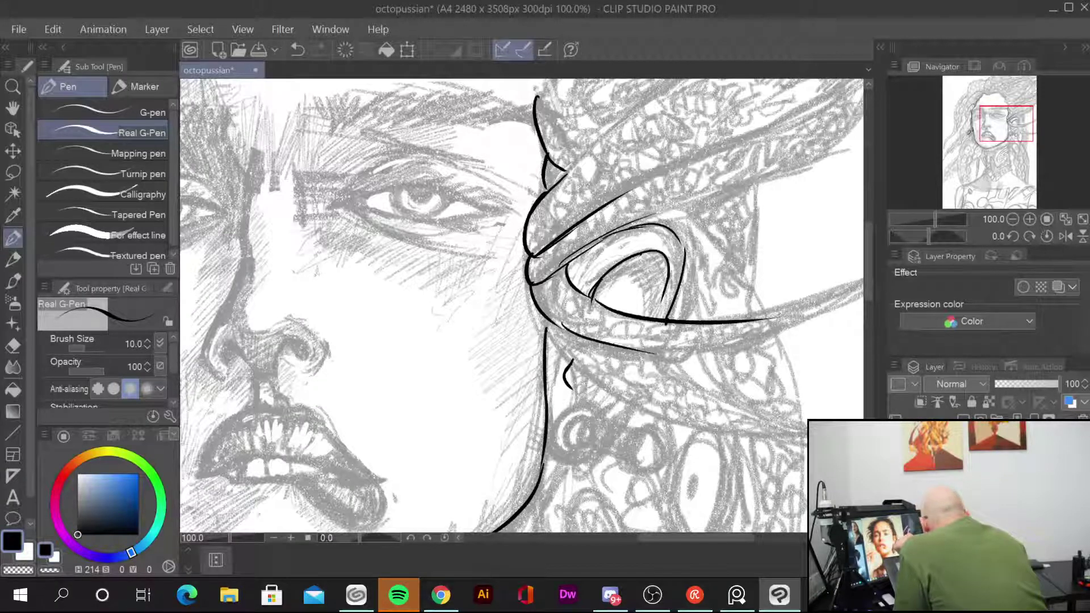
drag(642, 355, 755, 342)
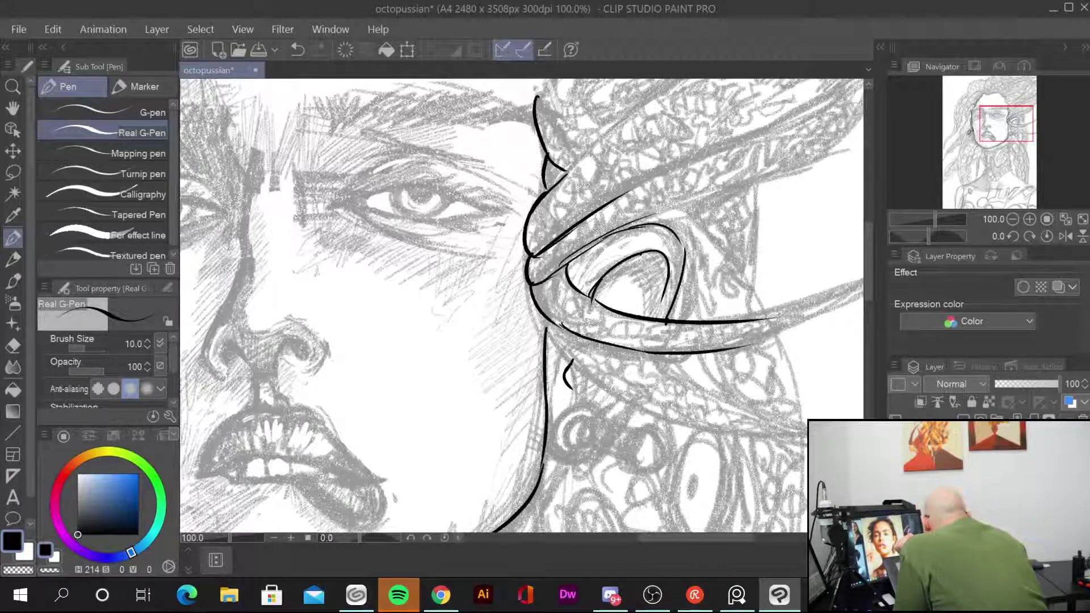
drag(557, 325, 605, 341)
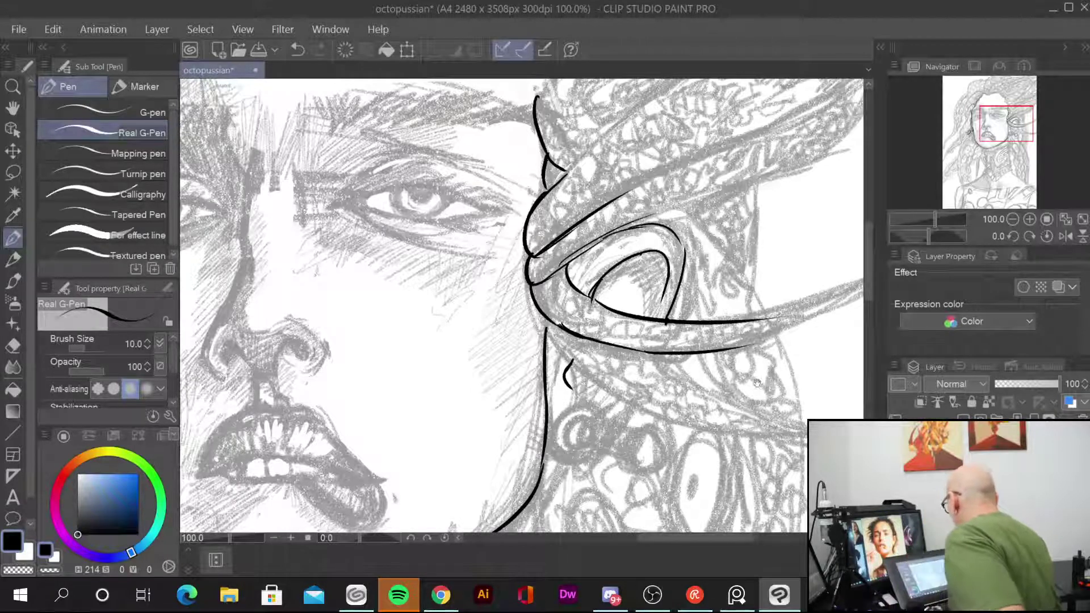
drag(758, 383, 581, 421)
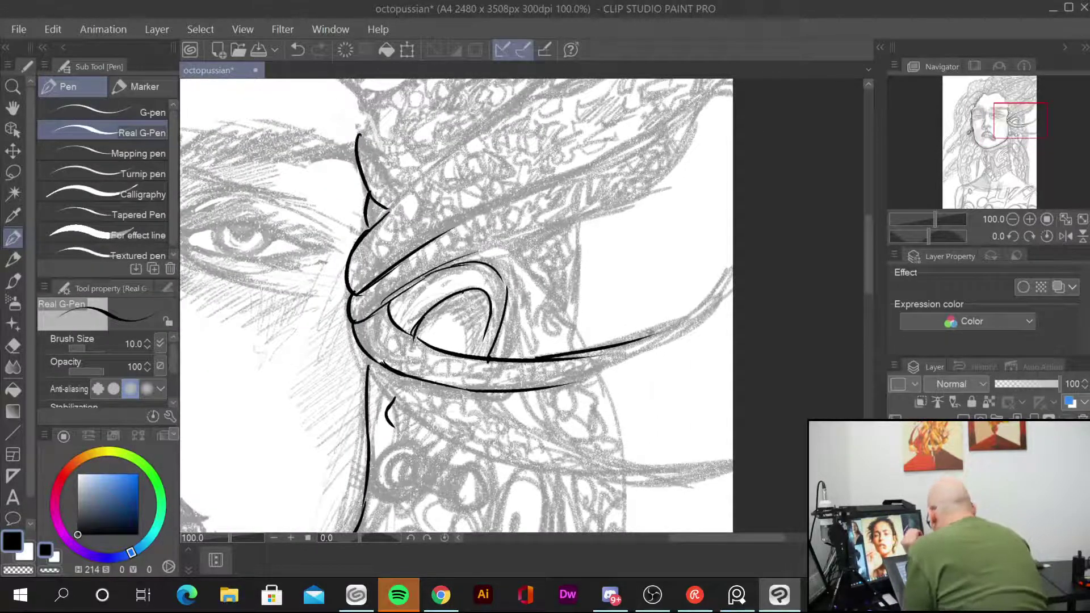
drag(622, 343, 683, 313)
drag(582, 371, 609, 347)
mouse_move(603, 361)
mouse_down()
mouse_move(633, 338)
mouse_move(623, 349)
mouse_up()
mouse_move(594, 364)
mouse_down()
mouse_move(644, 339)
mouse_move(611, 344)
mouse_up()
drag(598, 359, 622, 348)
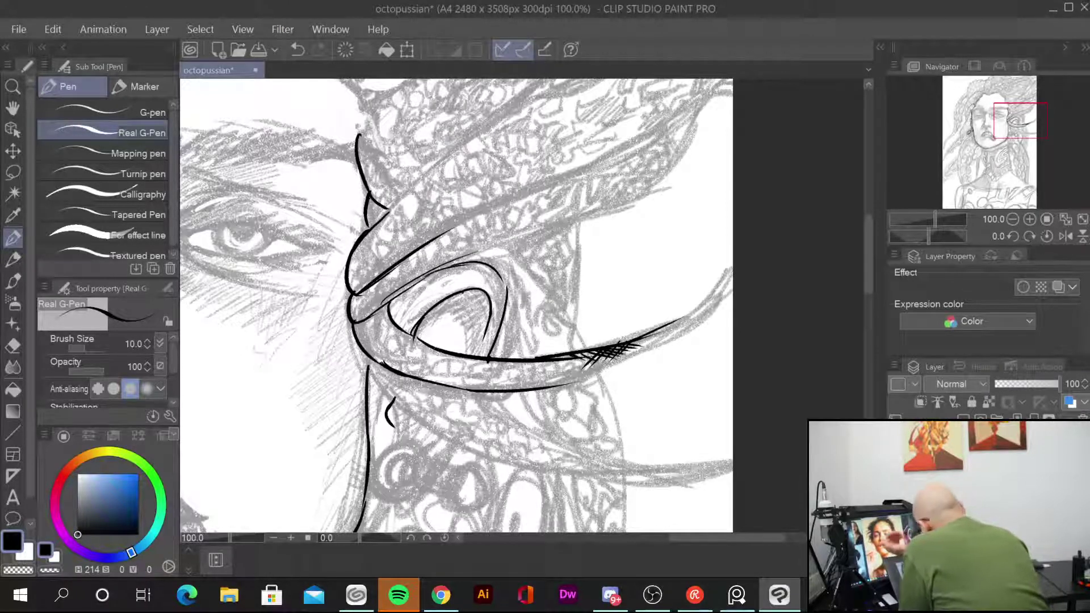
key(ctrl+z)
key(ctrl+z)
key(ctrl+z)
key(ctrl+z)
key(ctrl+z)
key(ctrl+z)
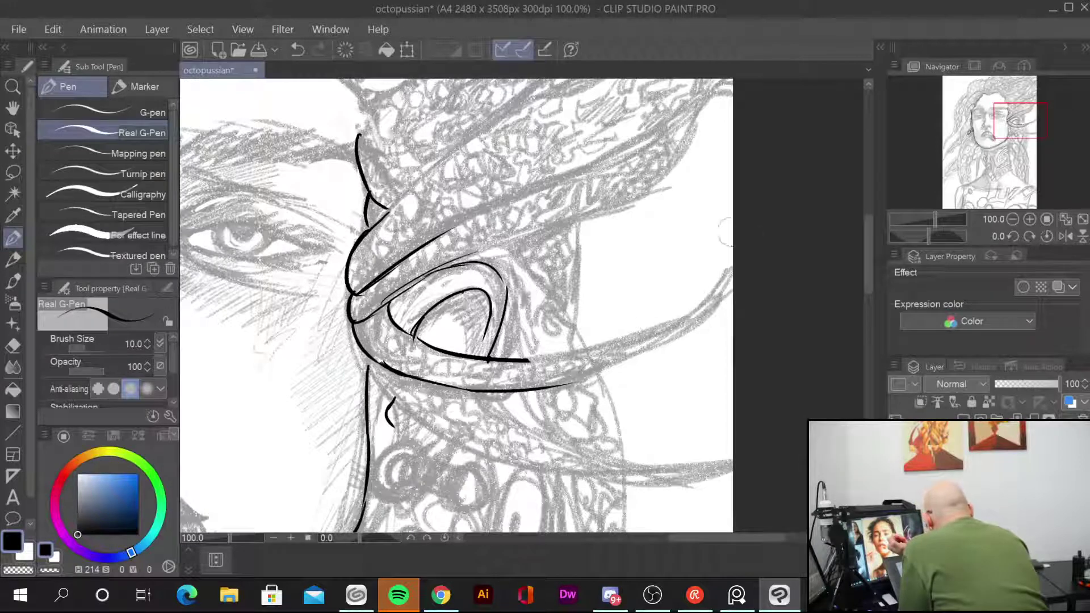
Step: Extend the tentacle crossing the ear to a pointed tip, and ink scalloped suckers along its underside plus small marks on its surface
mouse_move(528, 360)
mouse_down()
mouse_move(728, 289)
mouse_move(696, 323)
mouse_move(559, 376)
mouse_up()
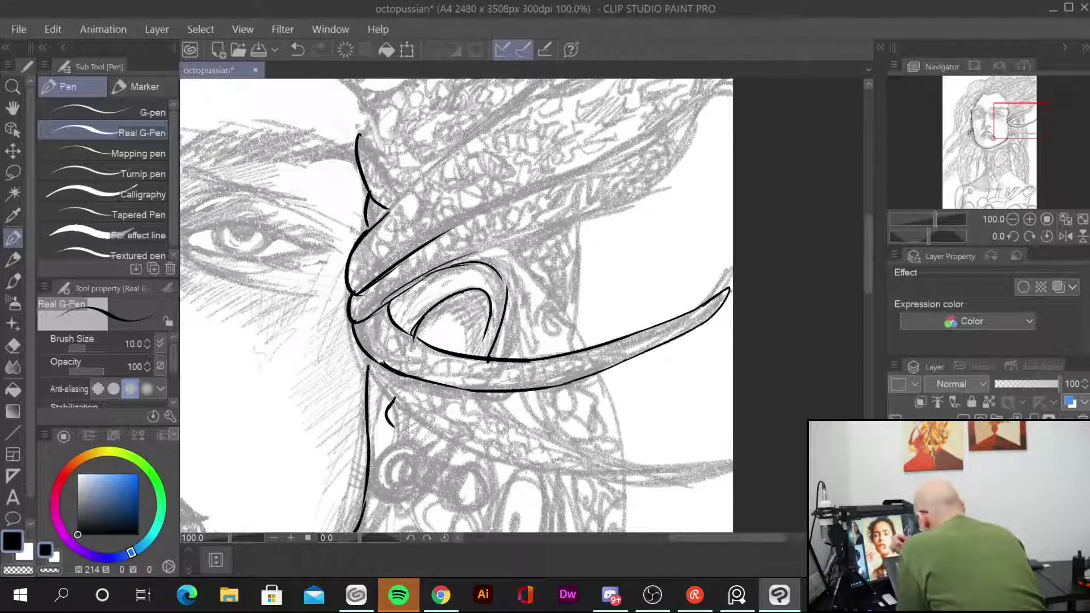
mouse_move(481, 392)
mouse_down()
mouse_move(562, 389)
mouse_move(631, 360)
mouse_up()
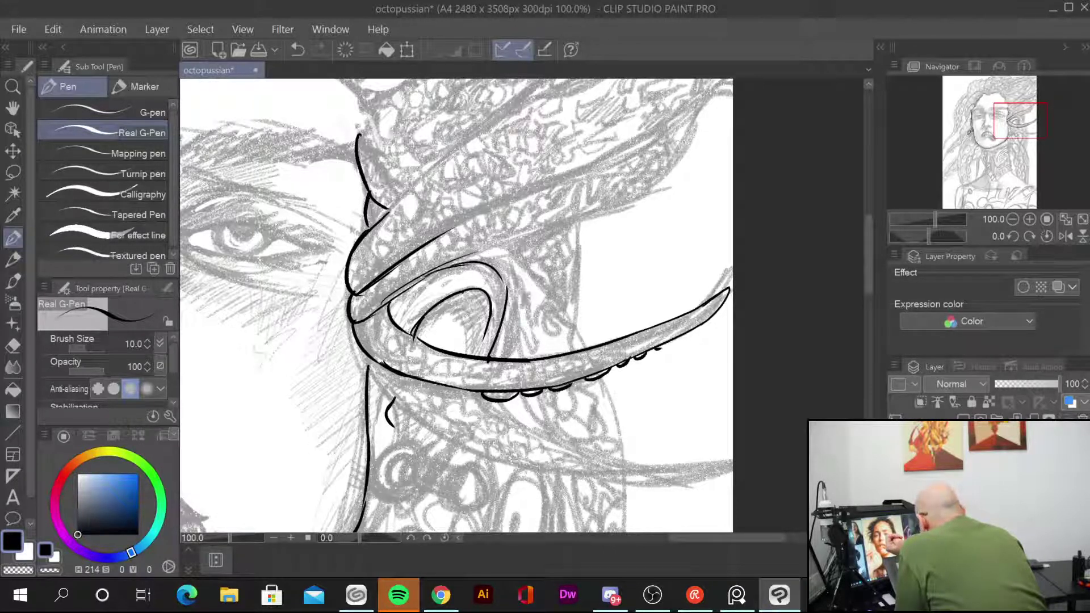
drag(436, 392, 481, 393)
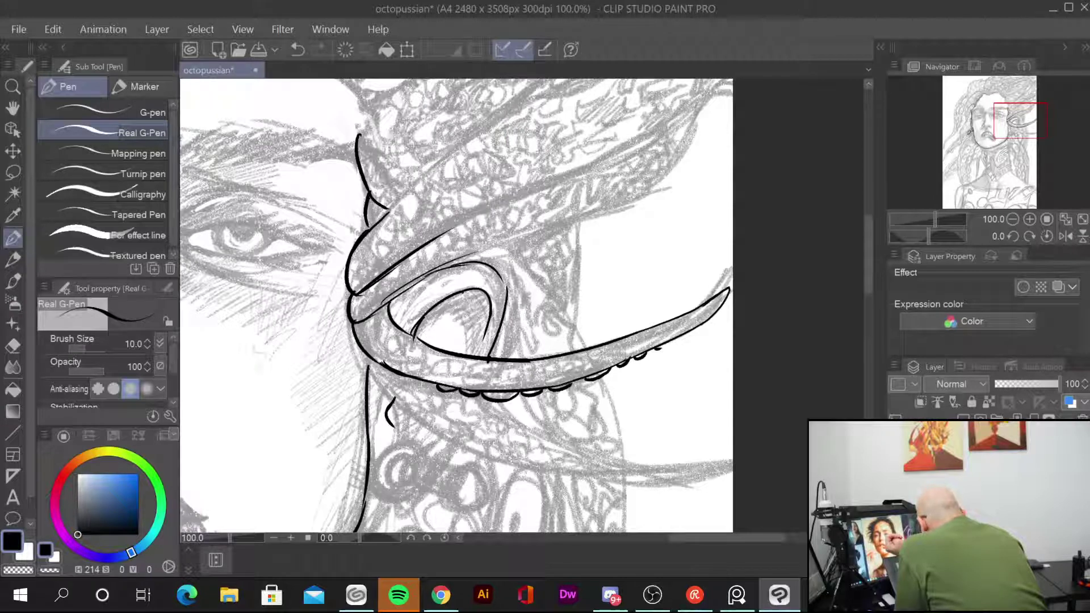
mouse_move(402, 376)
mouse_down()
mouse_move(431, 388)
mouse_move(408, 377)
mouse_move(450, 363)
mouse_move(441, 360)
mouse_move(510, 375)
mouse_up()
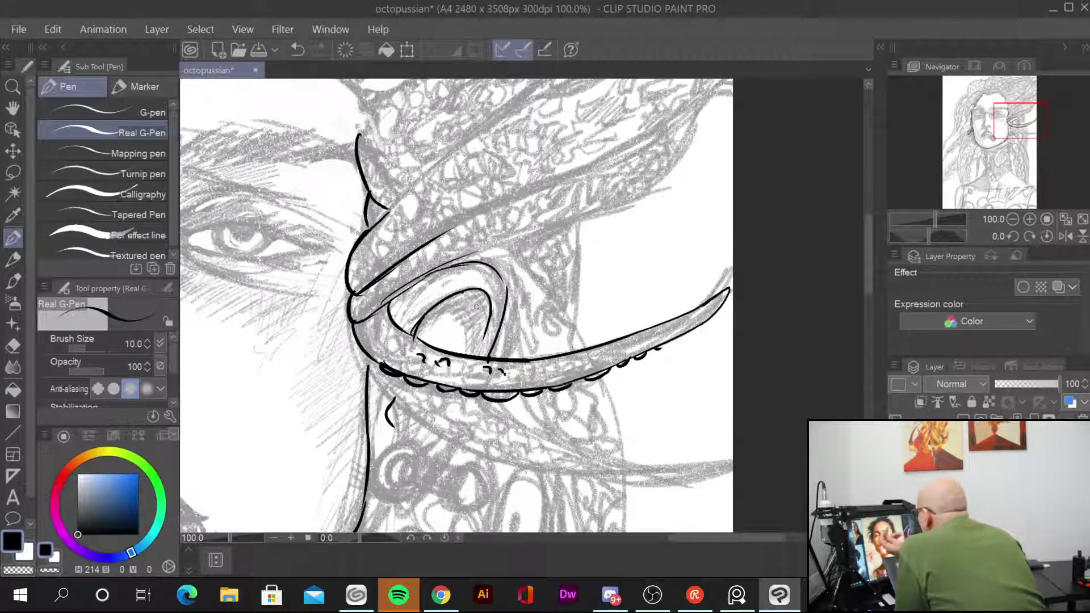
mouse_move(437, 336)
mouse_down()
mouse_move(451, 332)
mouse_move(457, 351)
mouse_up()
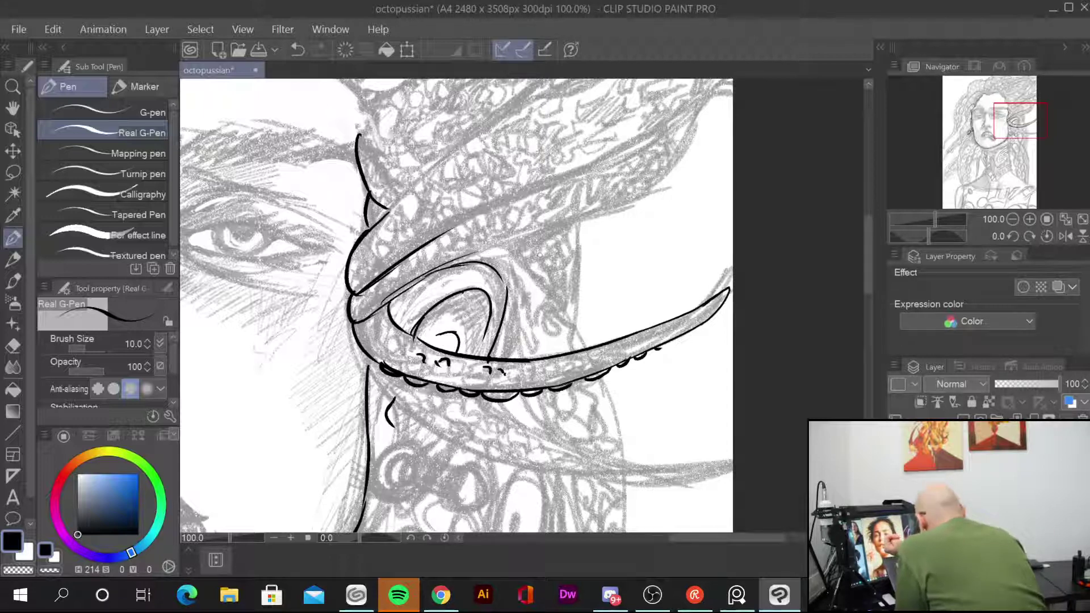
Step: Ink both edges of the second tentacle beneath the ear, tapering outward to a narrow rounded tip
drag(394, 399, 537, 474)
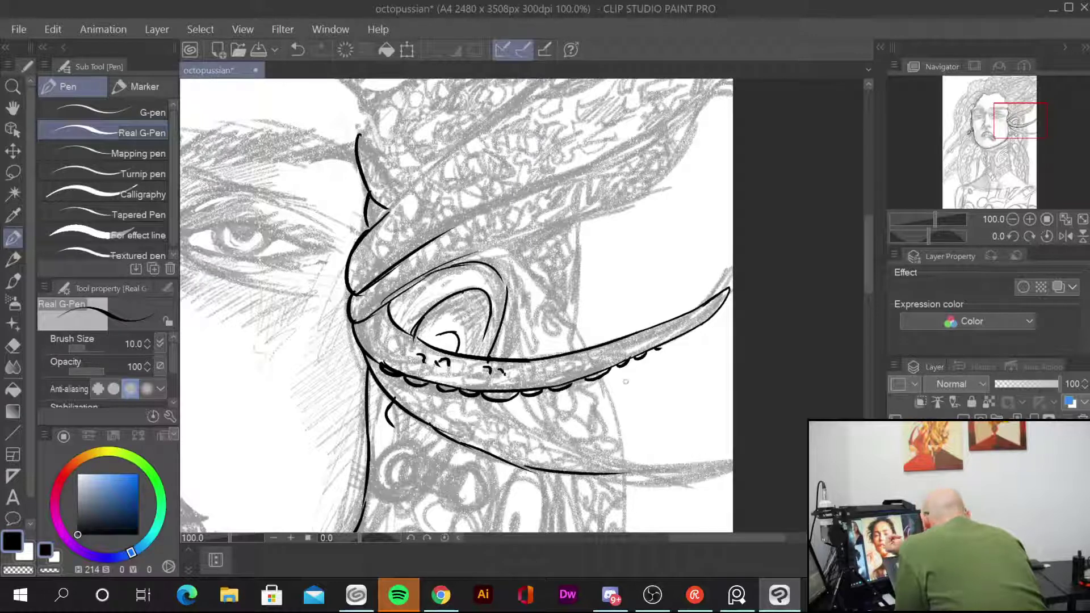
scroll(709, 380, up, 1)
scroll(645, 341, down, 5)
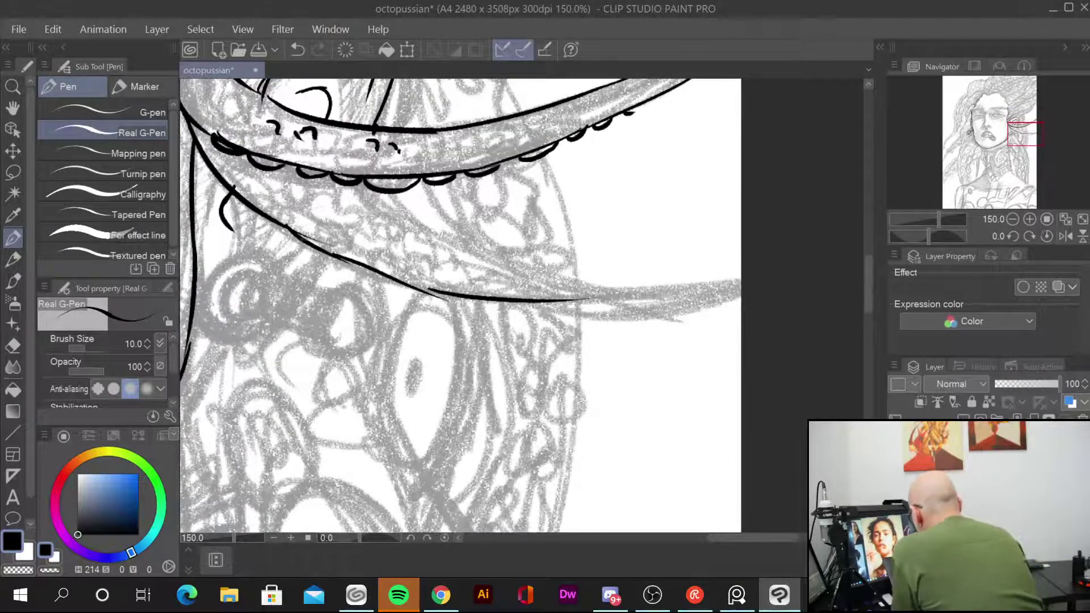
key(ctrl+z)
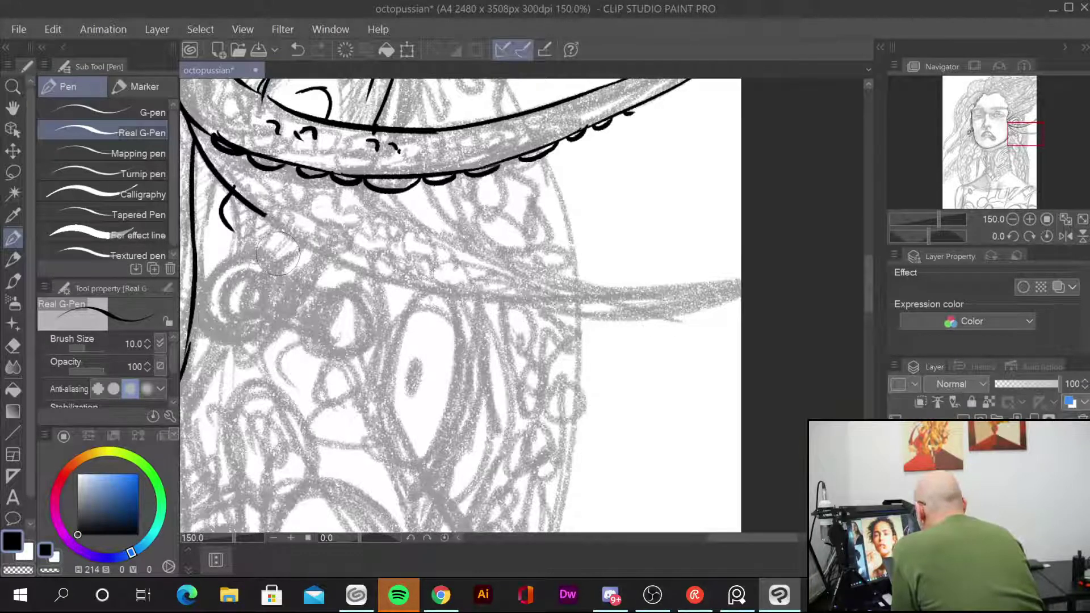
drag(264, 215, 616, 313)
drag(511, 305, 713, 294)
mouse_move(356, 187)
mouse_down()
mouse_move(647, 279)
mouse_move(726, 281)
mouse_move(710, 293)
mouse_move(583, 311)
mouse_up()
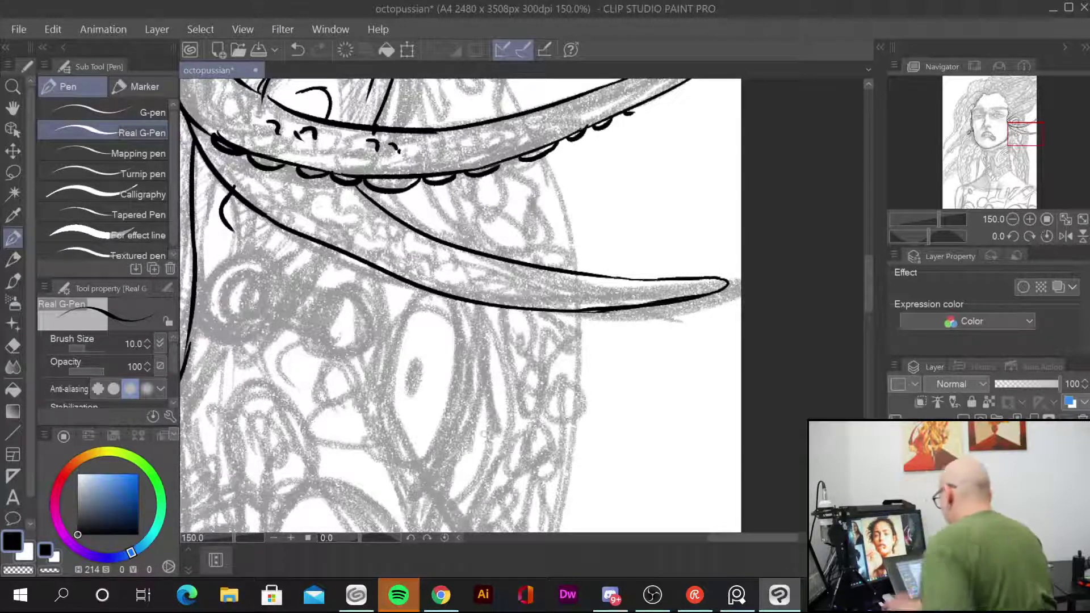
Step: Ink the earring below the second tentacle as a flared ring, a narrow stem and a domed end with a darkened upper rim
drag(398, 284, 526, 278)
mouse_move(376, 247)
mouse_down()
mouse_move(362, 258)
mouse_move(372, 321)
mouse_move(397, 271)
mouse_move(357, 319)
mouse_move(372, 323)
mouse_up()
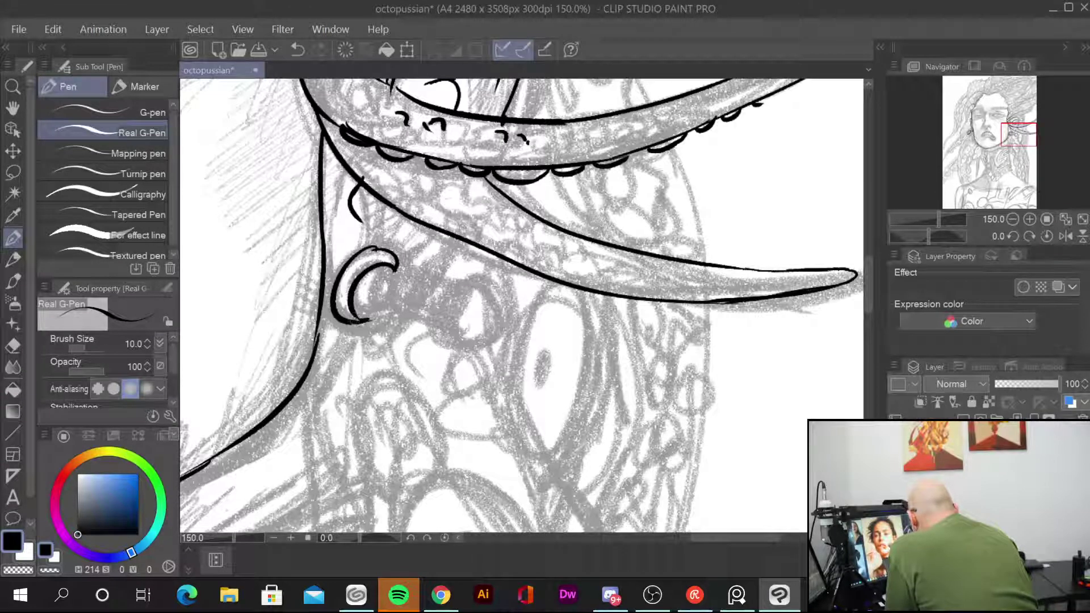
mouse_move(397, 267)
mouse_down()
mouse_move(375, 321)
mouse_move(406, 283)
mouse_move(444, 290)
mouse_up()
mouse_move(375, 312)
mouse_down()
mouse_move(438, 325)
mouse_move(456, 292)
mouse_move(440, 327)
mouse_up()
drag(449, 288, 500, 329)
mouse_move(443, 307)
mouse_down()
mouse_move(442, 344)
mouse_move(501, 327)
mouse_up()
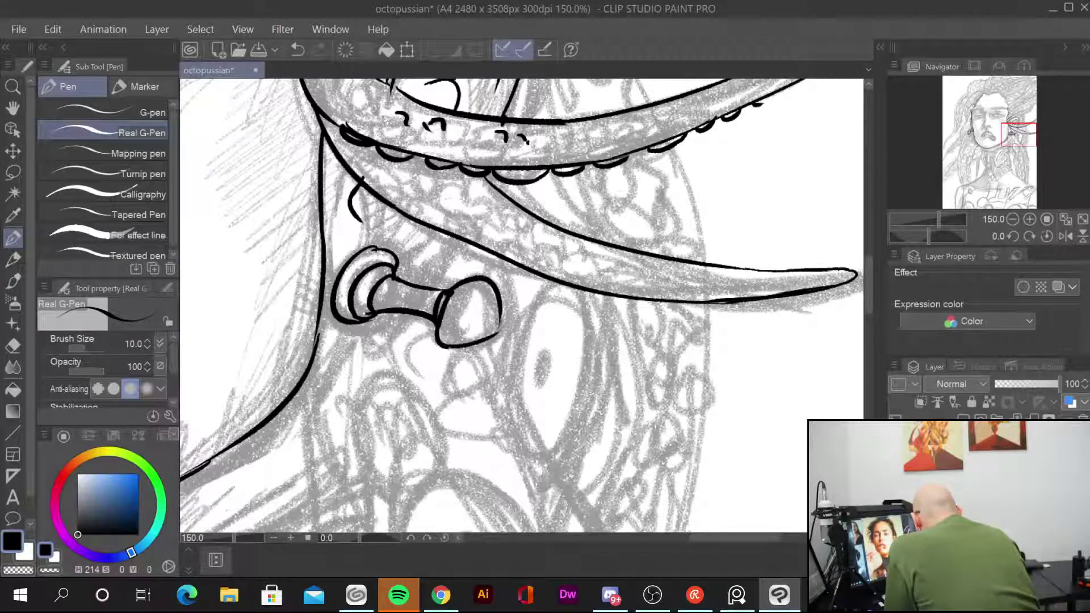
drag(467, 287, 453, 332)
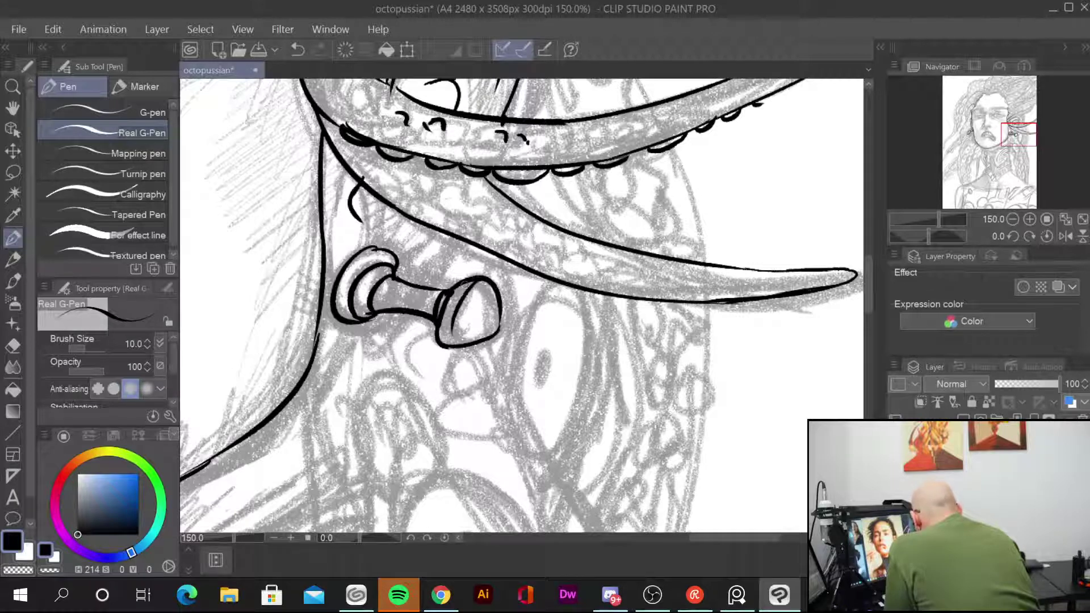
drag(463, 281, 452, 299)
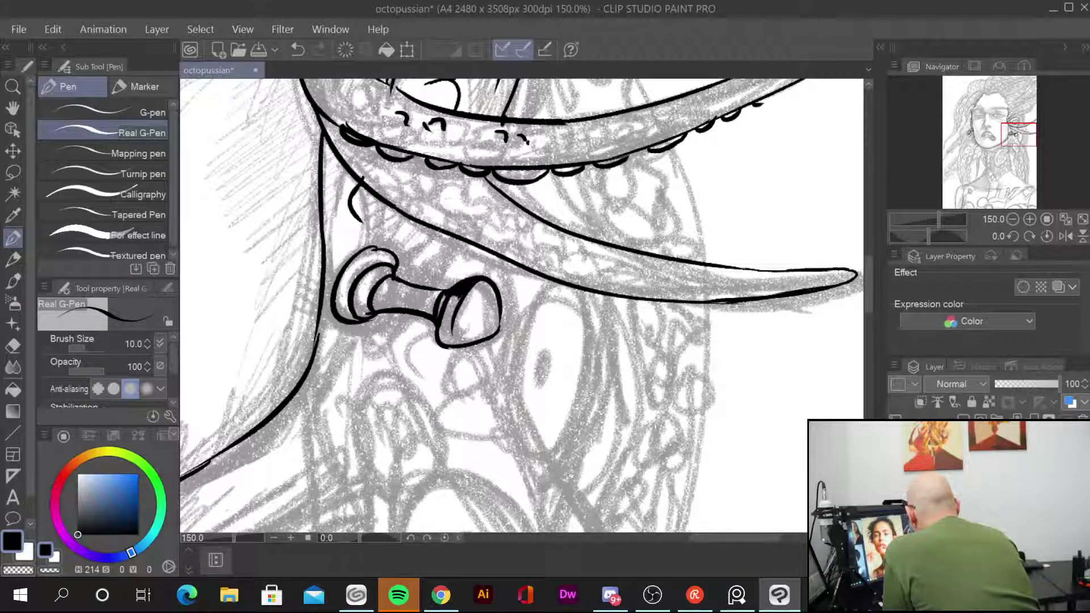
Step: Ink the earlobe contour around the earring's ring and the short lines joining it to the tentacle above
drag(440, 233, 403, 281)
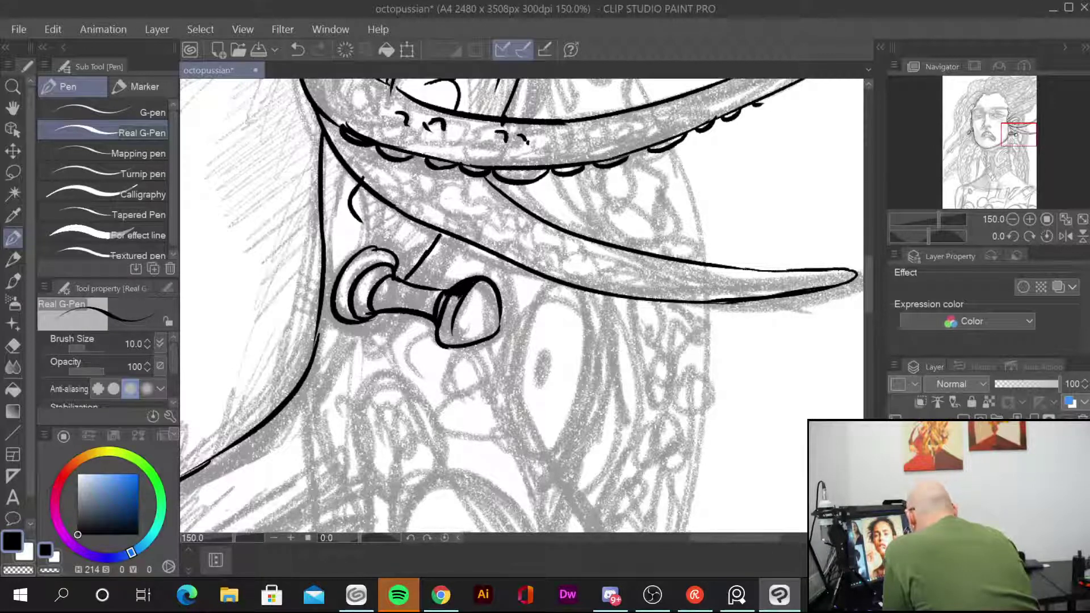
drag(379, 224, 388, 248)
drag(417, 222, 392, 248)
mouse_move(320, 304)
mouse_down()
mouse_move(334, 334)
mouse_move(392, 315)
mouse_up()
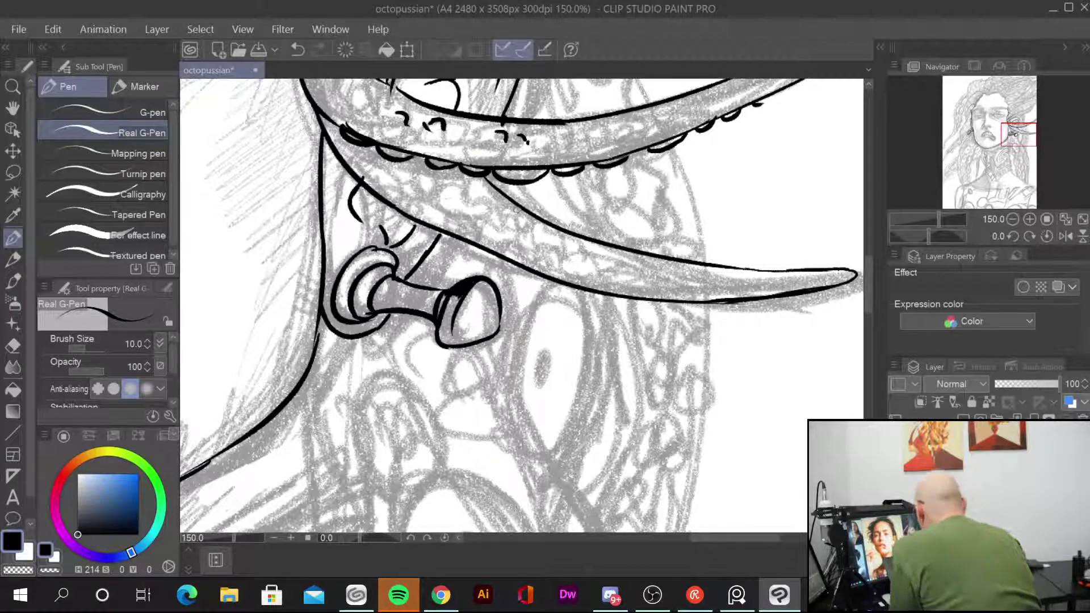
Step: Ink the long edges of the two broad tentacle strands sweeping back above the ear and close off the lower strand's outer end
drag(620, 184, 624, 364)
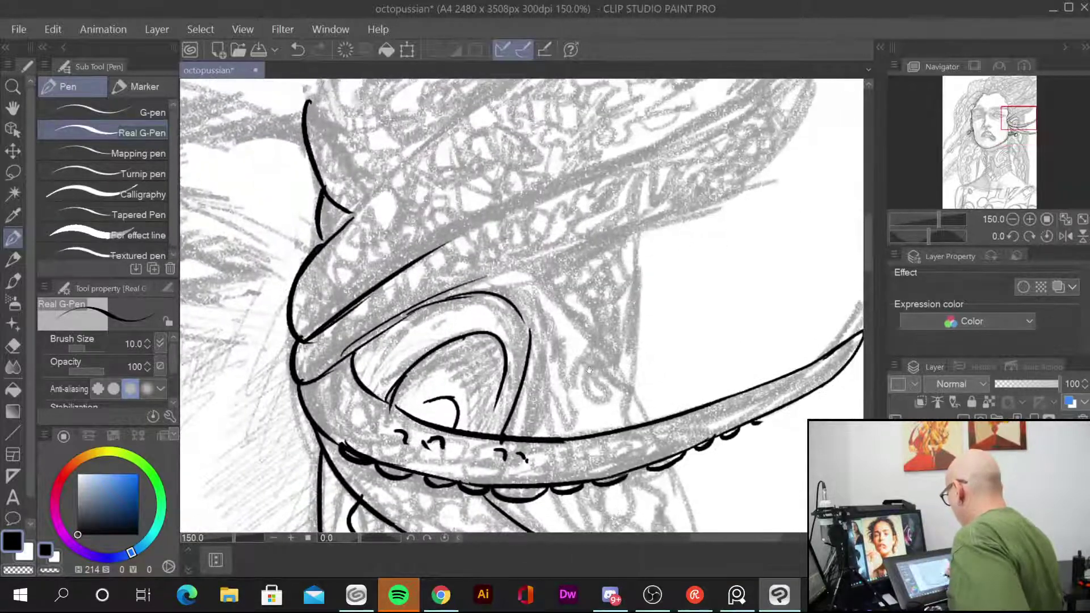
drag(616, 171, 622, 398)
mouse_move(357, 369)
mouse_down()
mouse_move(531, 224)
mouse_move(723, 150)
mouse_up()
drag(612, 321, 570, 346)
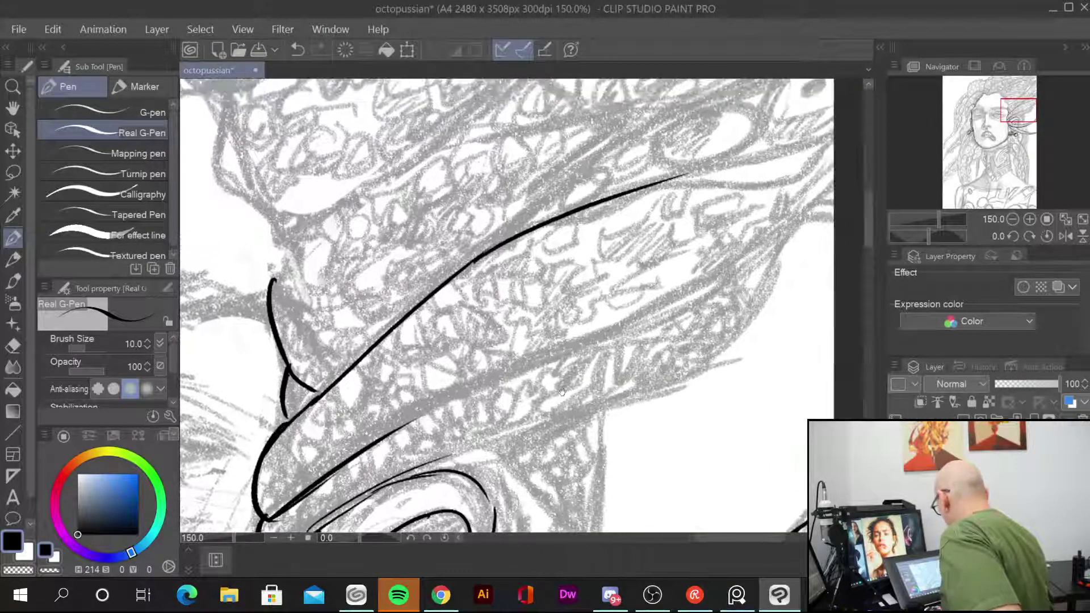
mouse_move(415, 422)
mouse_down()
mouse_move(712, 276)
mouse_move(548, 422)
mouse_move(668, 301)
mouse_up()
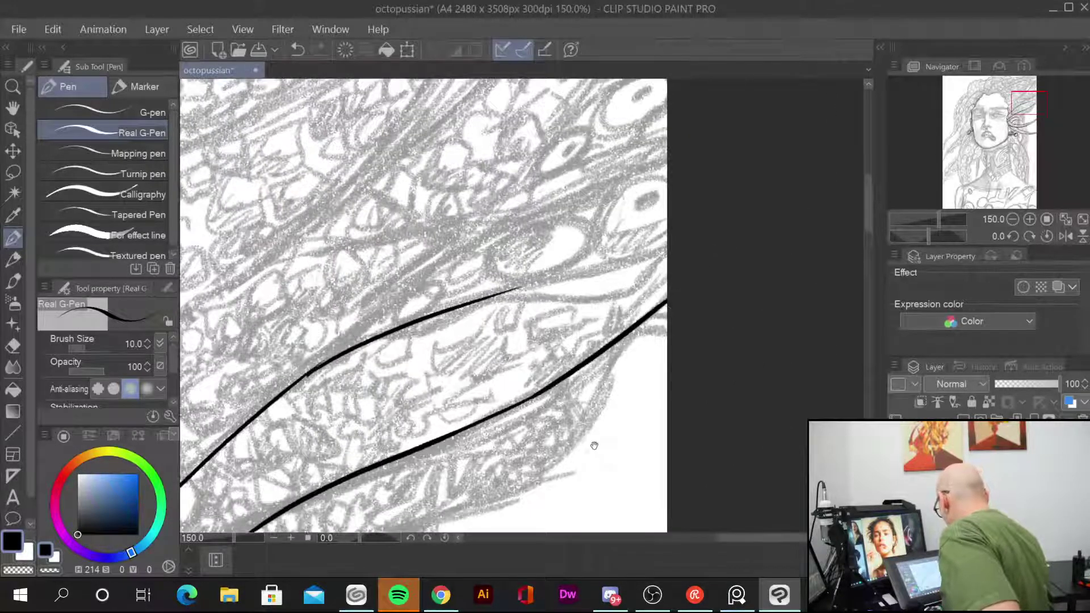
drag(594, 446, 689, 264)
drag(363, 405, 668, 293)
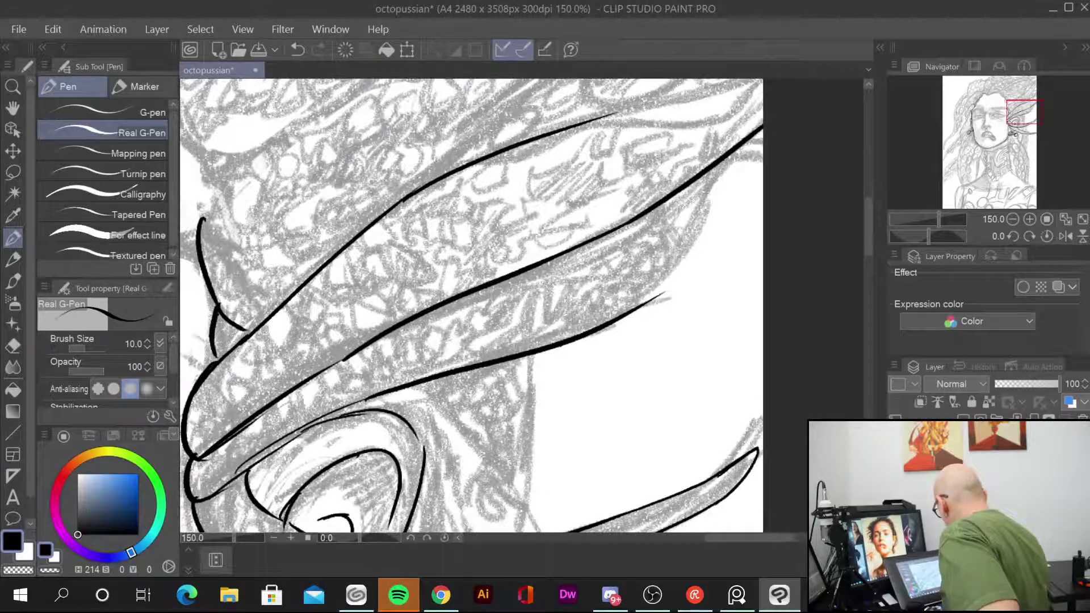
mouse_move(730, 159)
mouse_down()
mouse_move(659, 291)
mouse_move(632, 314)
mouse_up()
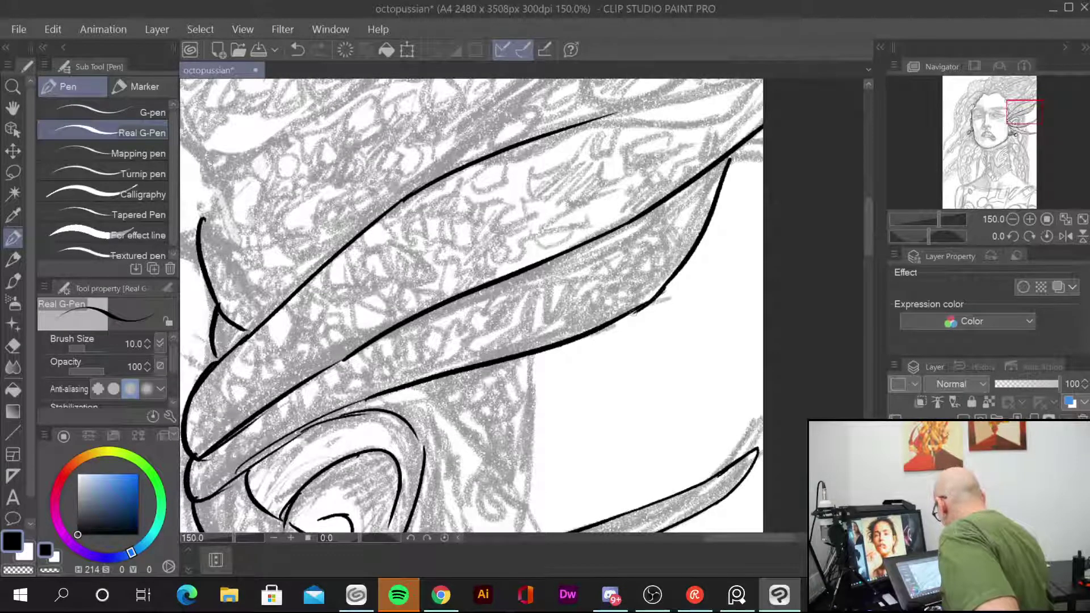
Step: Ink the edges of the strands hanging behind the ear, from the broad upper tentacle down to the crossing tentacle
drag(568, 417, 698, 239)
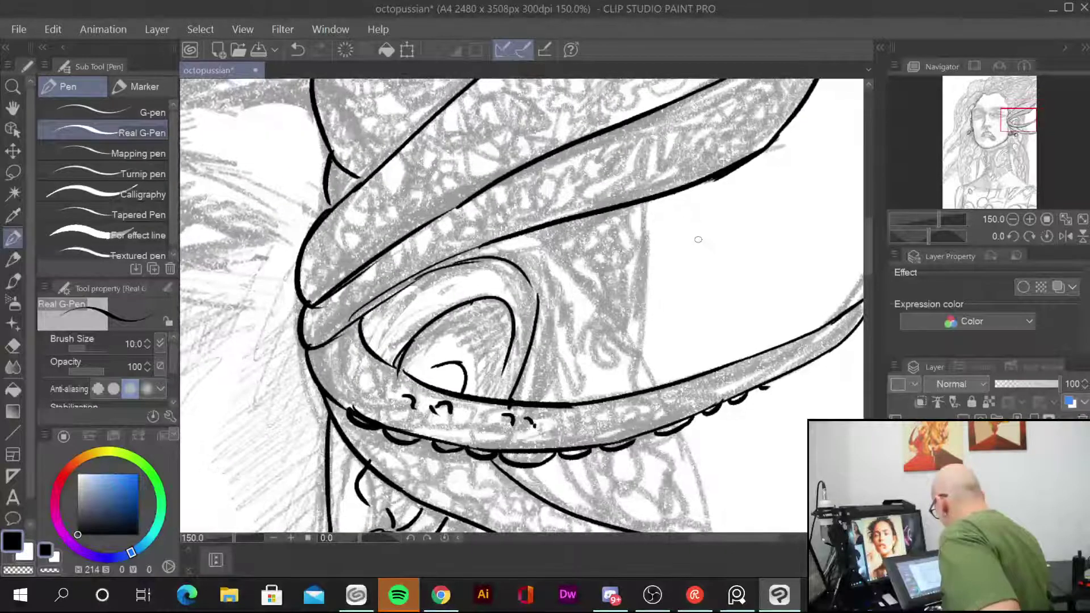
drag(533, 228, 636, 356)
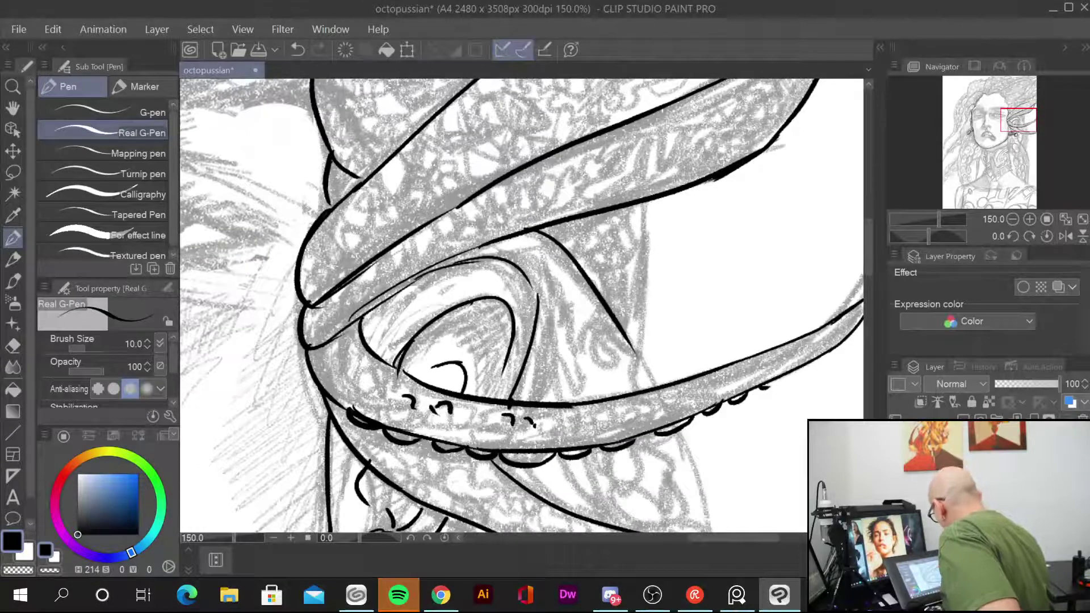
mouse_move(618, 211)
mouse_down()
mouse_move(669, 366)
mouse_move(657, 384)
mouse_up()
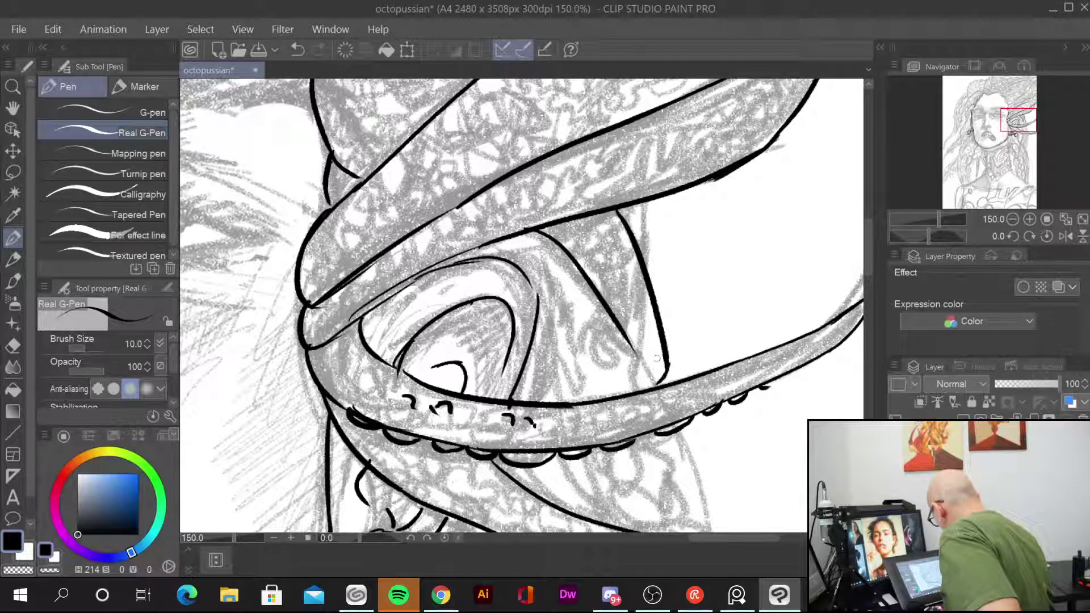
drag(628, 334, 656, 386)
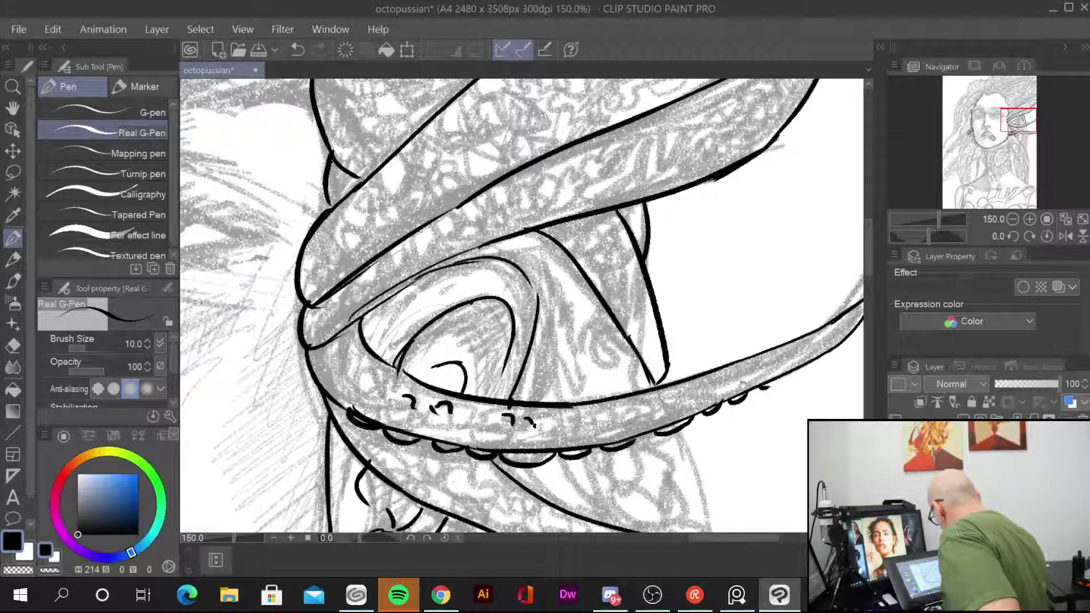
Step: Ink another strand edge right behind the ear and continue the hanging strands through the gap between the two crossing tentacles
drag(761, 433, 715, 298)
drag(476, 134, 515, 267)
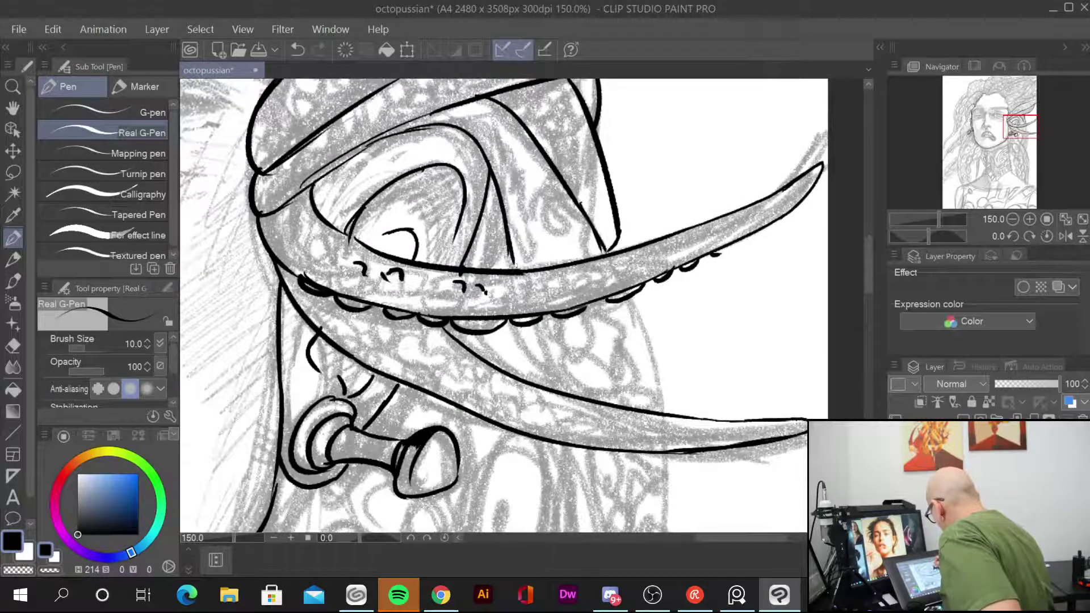
drag(532, 322, 580, 392)
drag(621, 296, 675, 414)
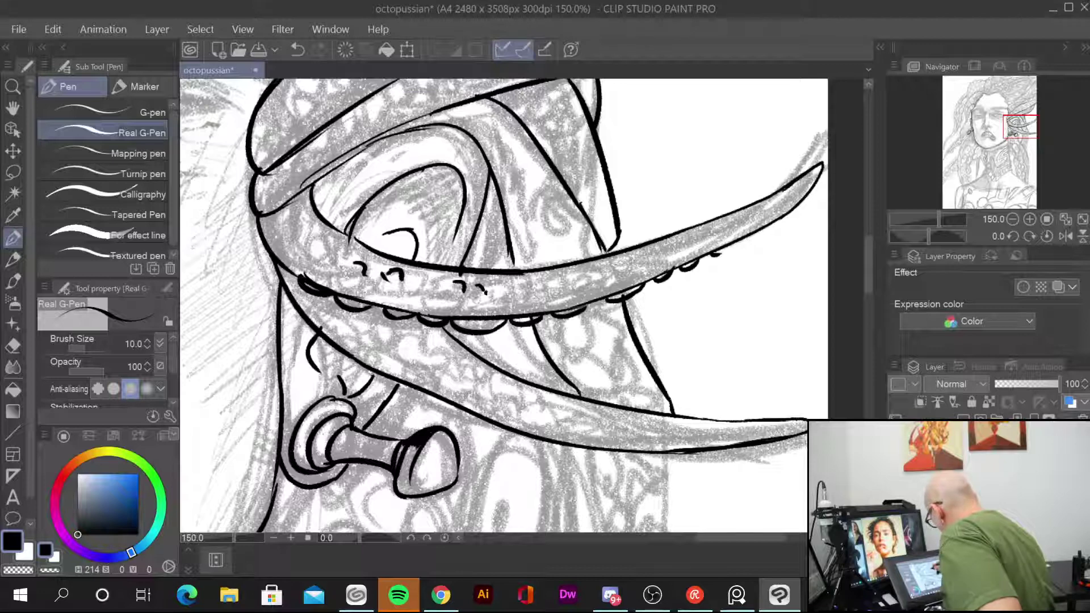
drag(467, 246, 472, 268)
drag(475, 335, 495, 365)
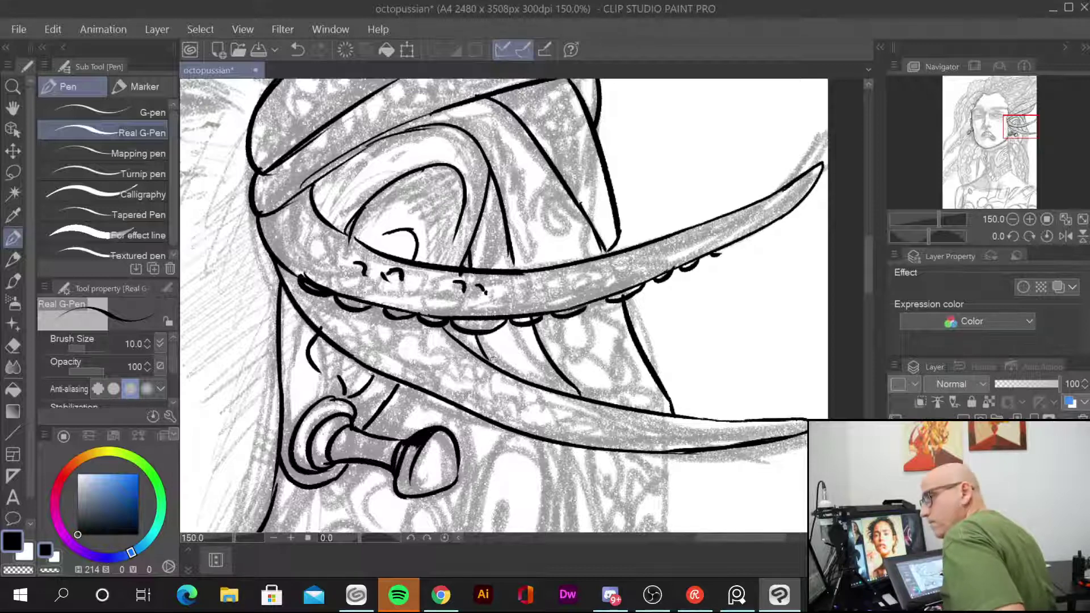
drag(687, 480, 649, 265)
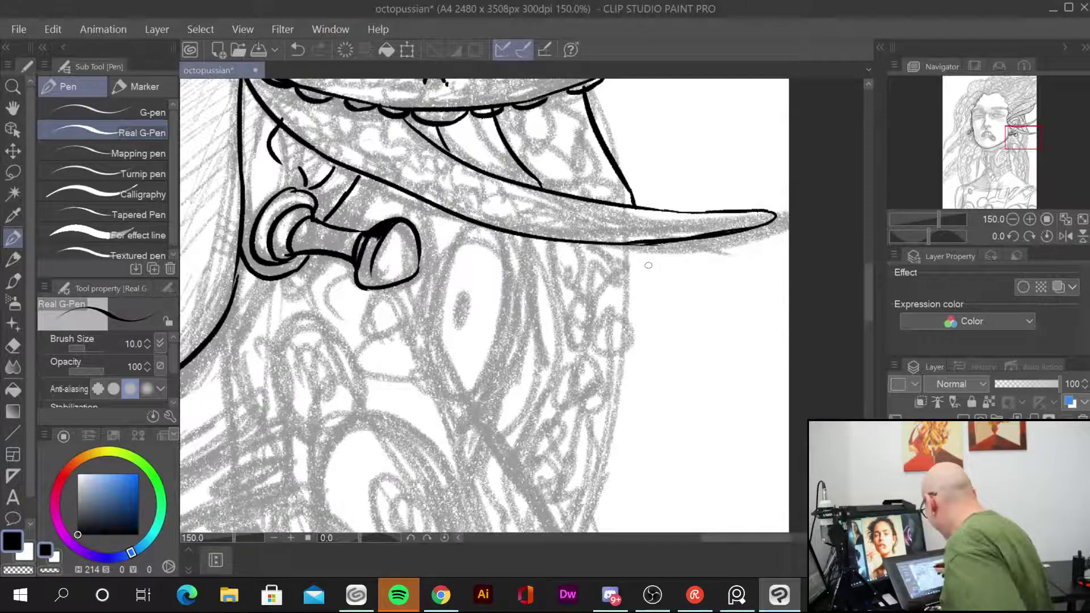
Step: Ink the upper edge of the broad tentacle beside the temple and the front end contour of the next tentacle above it
drag(427, 282, 427, 472)
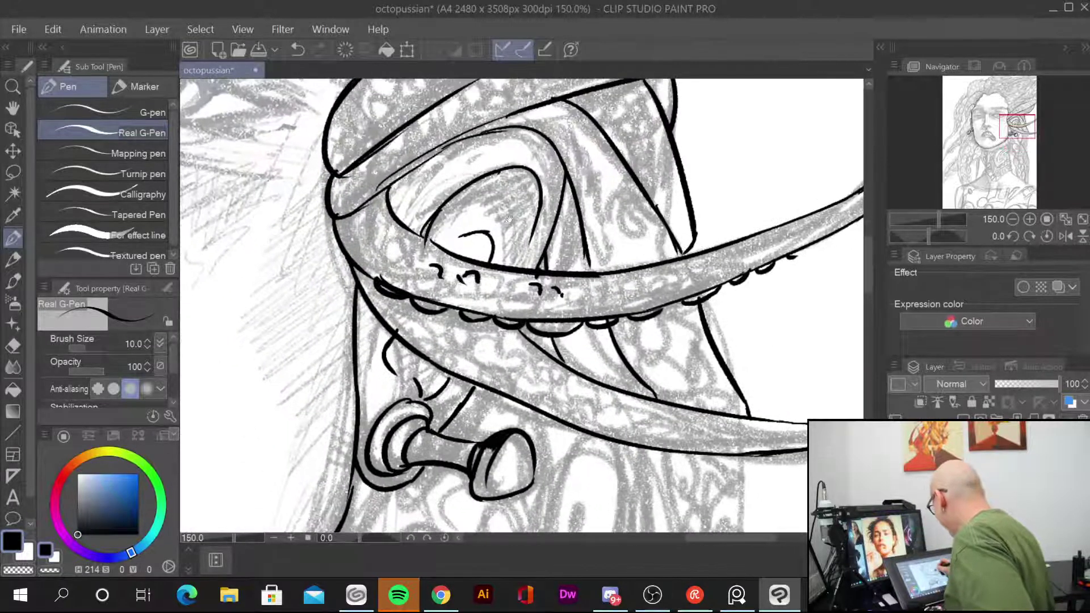
mouse_move(432, 238)
mouse_down()
mouse_move(482, 364)
mouse_move(534, 443)
mouse_up()
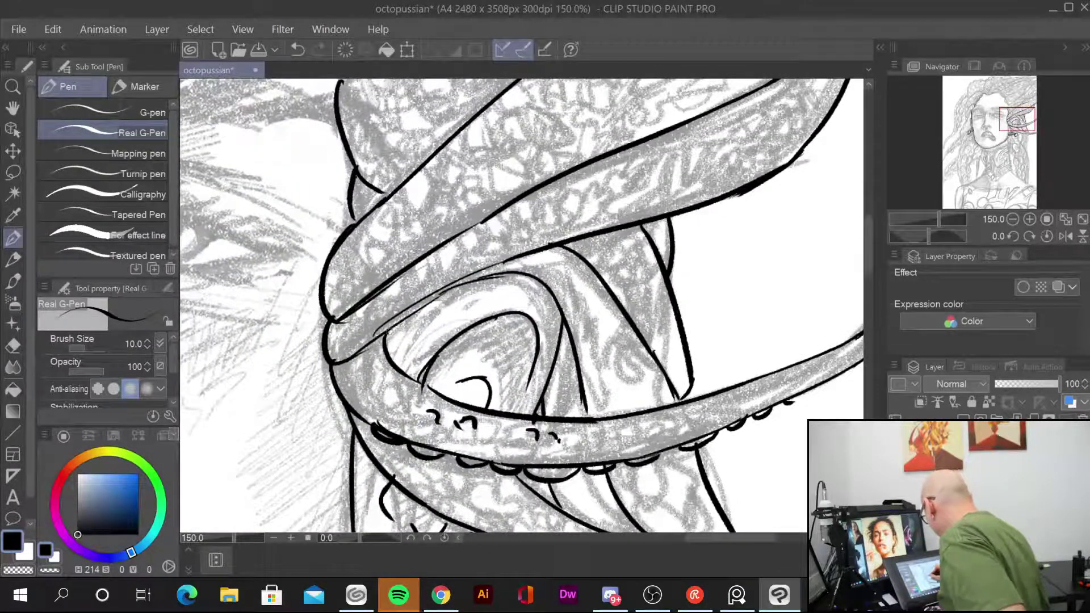
mouse_move(386, 336)
mouse_down()
mouse_move(471, 274)
mouse_move(522, 270)
mouse_move(494, 372)
mouse_up()
drag(511, 255, 520, 482)
mouse_move(331, 404)
mouse_down()
mouse_move(392, 336)
mouse_move(546, 221)
mouse_up()
drag(511, 283, 545, 386)
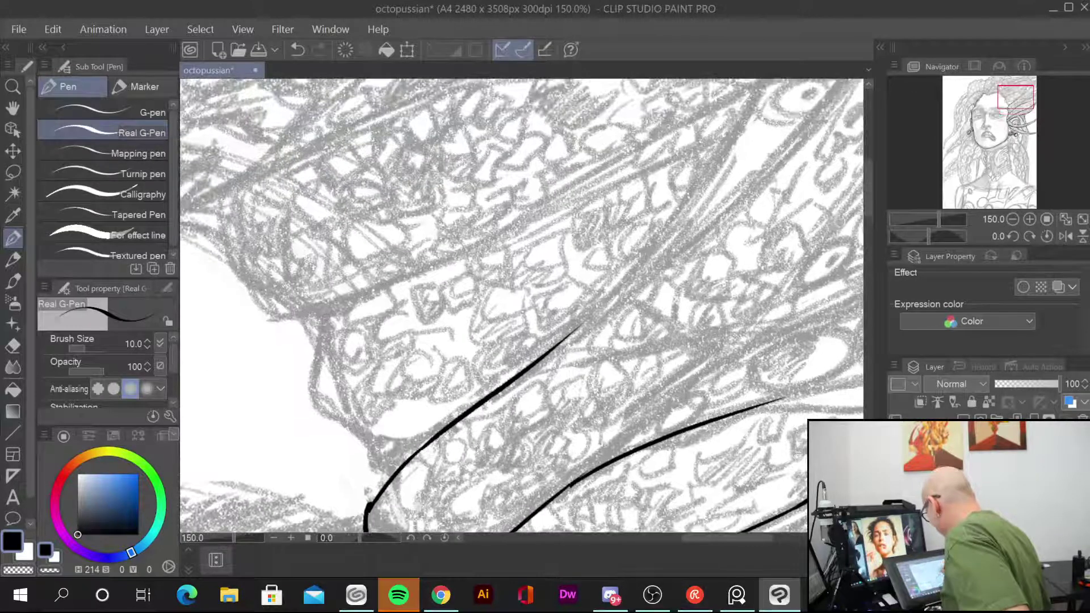
mouse_move(325, 307)
mouse_down()
mouse_move(310, 411)
mouse_move(387, 449)
mouse_move(422, 451)
mouse_up()
drag(471, 301, 509, 443)
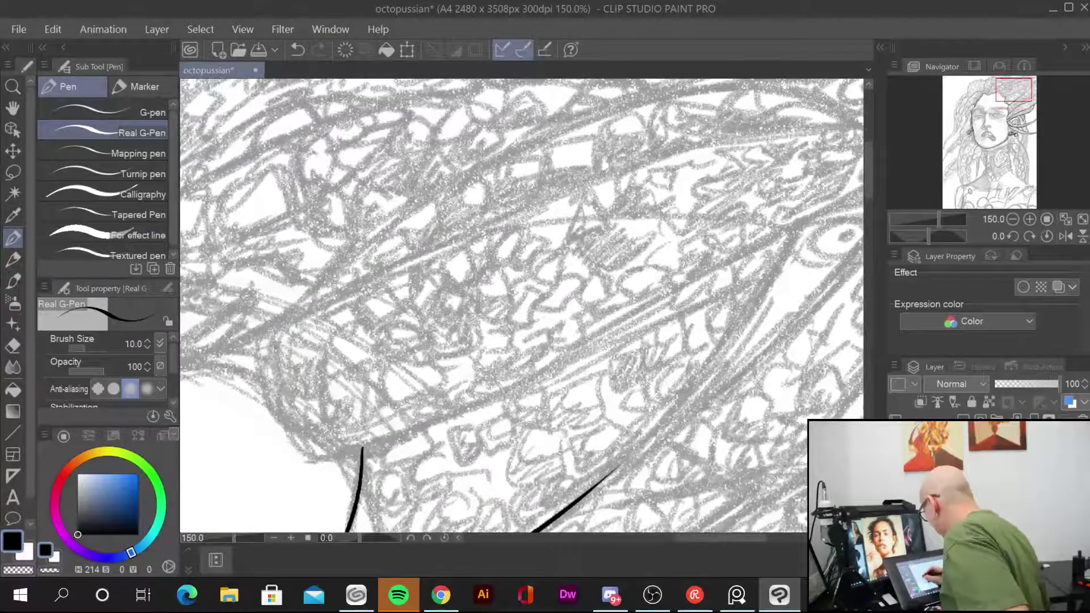
Step: Outline the broad tentacle beside the forehead out to its tip and ink the lower edge of the strand directly beneath it
mouse_move(262, 339)
mouse_down()
mouse_move(319, 473)
mouse_move(690, 282)
mouse_up()
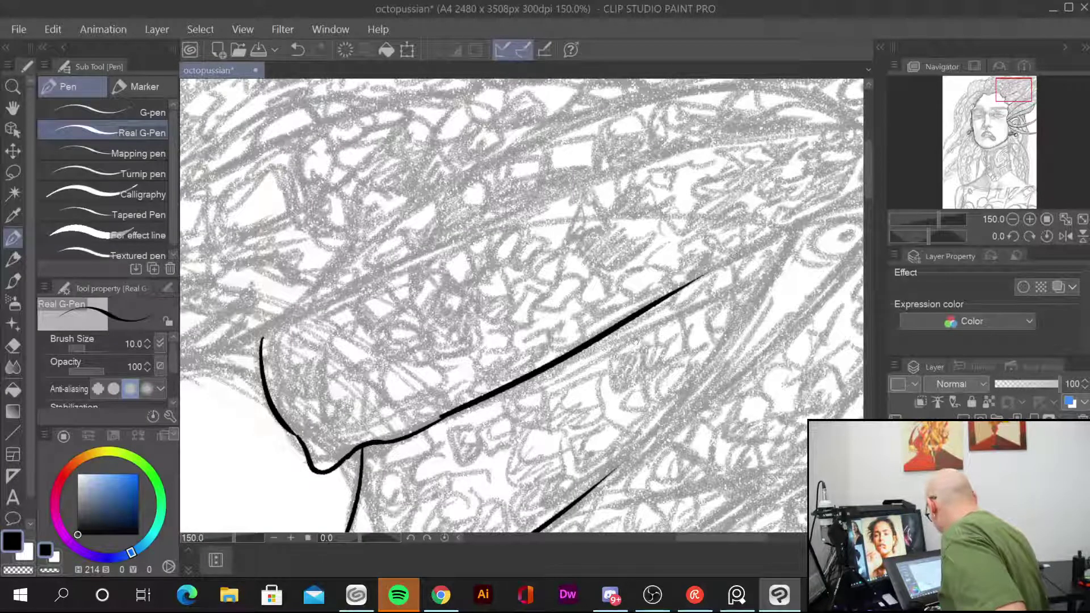
drag(636, 340, 638, 378)
drag(264, 377, 577, 253)
mouse_move(577, 253)
mouse_down()
mouse_move(677, 247)
mouse_move(811, 269)
mouse_move(703, 313)
mouse_up()
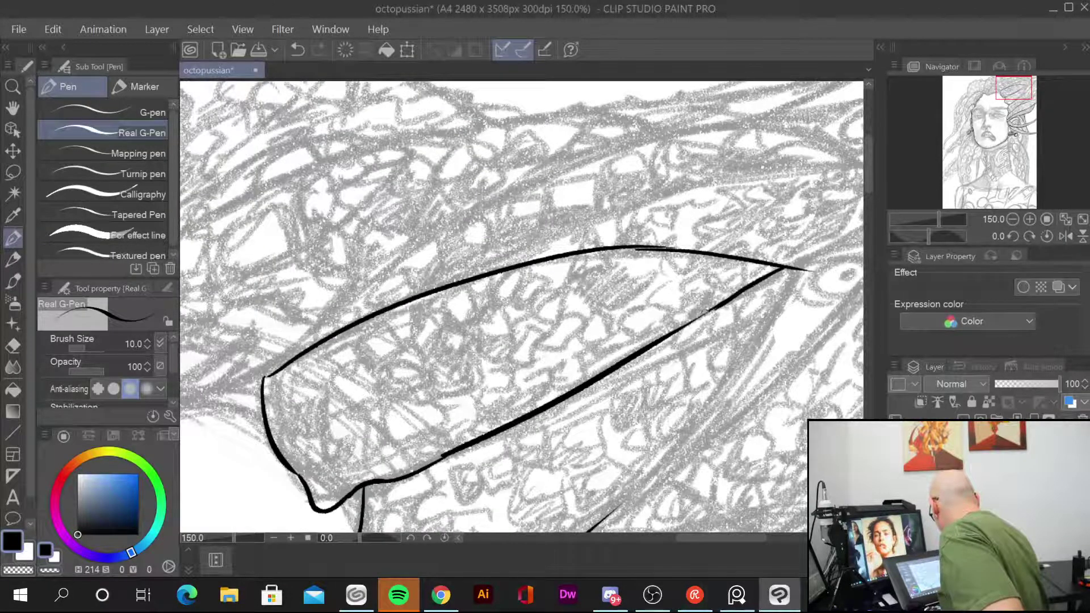
drag(705, 434, 598, 246)
mouse_move(686, 85)
mouse_down()
mouse_move(590, 245)
mouse_move(499, 321)
mouse_up()
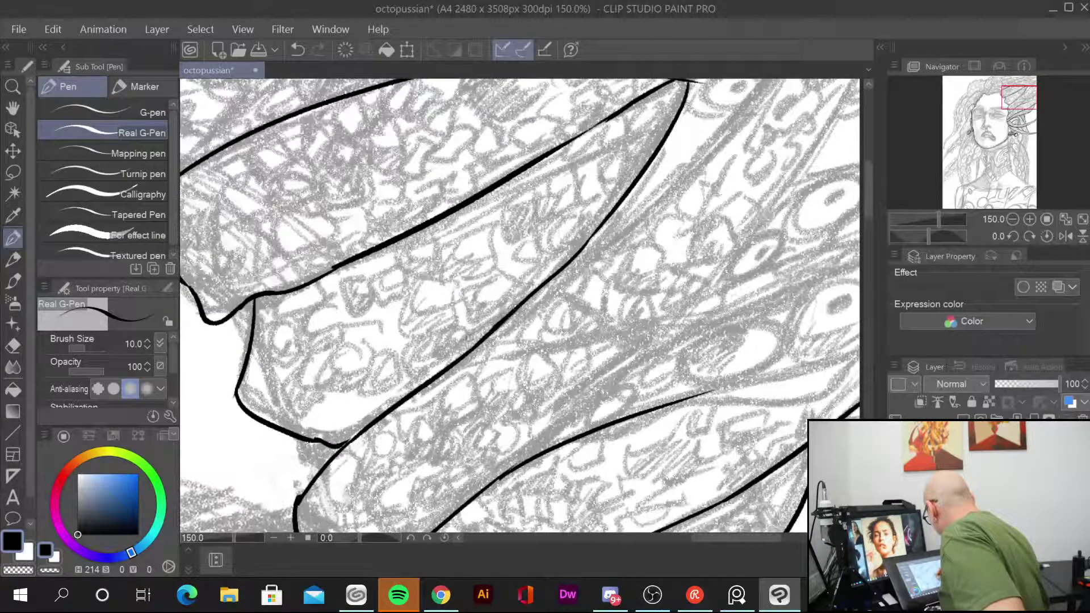
Step: Extend a strand edge from the tentacle tips to the page border and ink two strand edges sweeping up from the hairline
drag(657, 268, 483, 501)
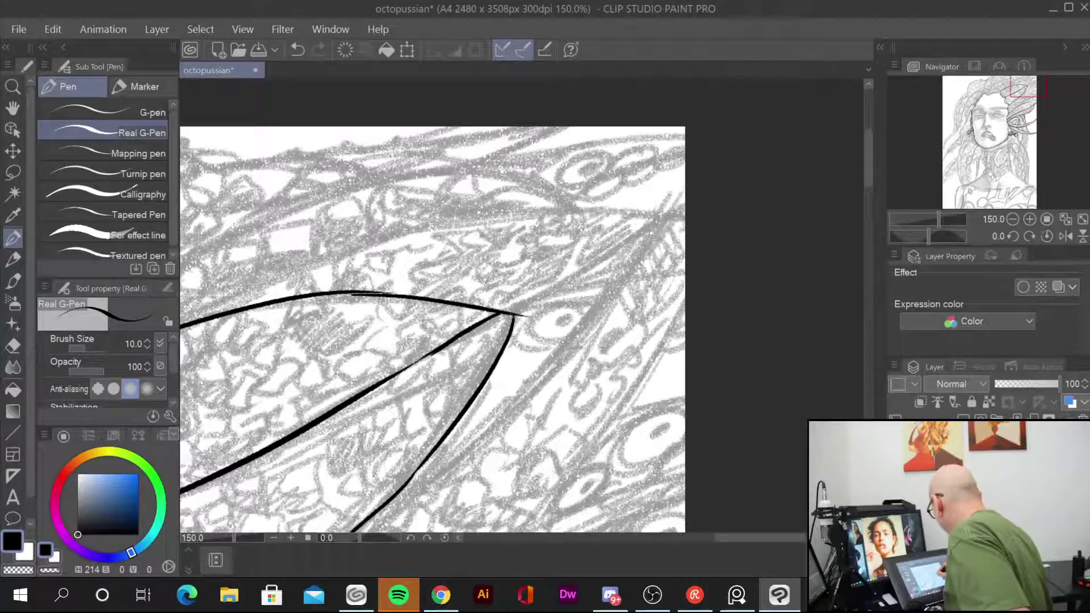
drag(518, 314, 686, 219)
mouse_move(344, 368)
mouse_down()
mouse_move(463, 351)
mouse_move(632, 360)
mouse_up()
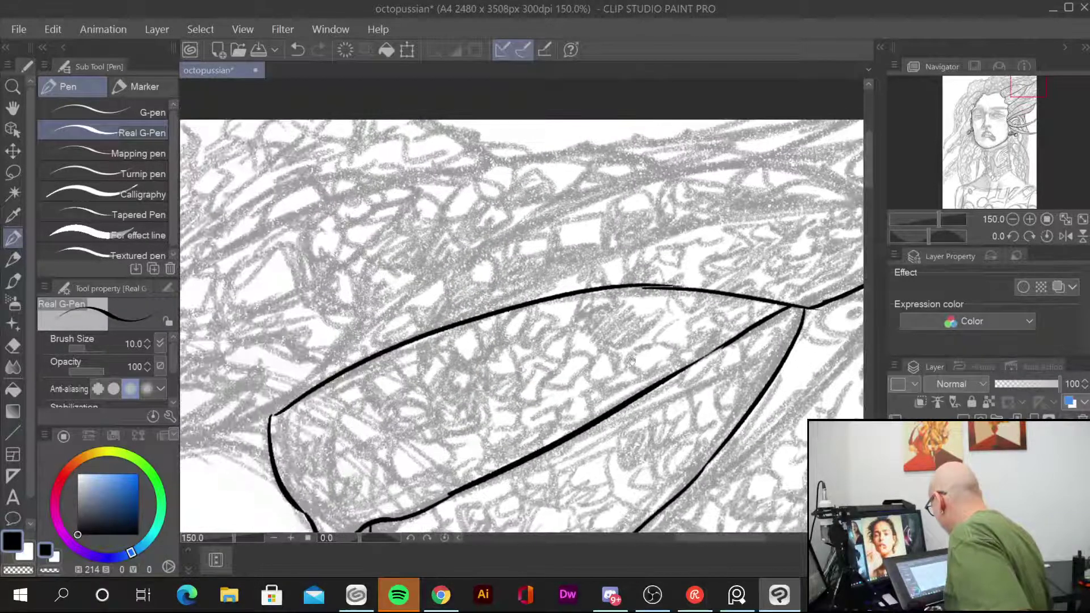
drag(199, 397, 682, 261)
drag(398, 340, 517, 307)
mouse_move(283, 253)
mouse_down()
mouse_move(321, 284)
mouse_move(428, 236)
mouse_move(453, 219)
mouse_move(501, 119)
mouse_up()
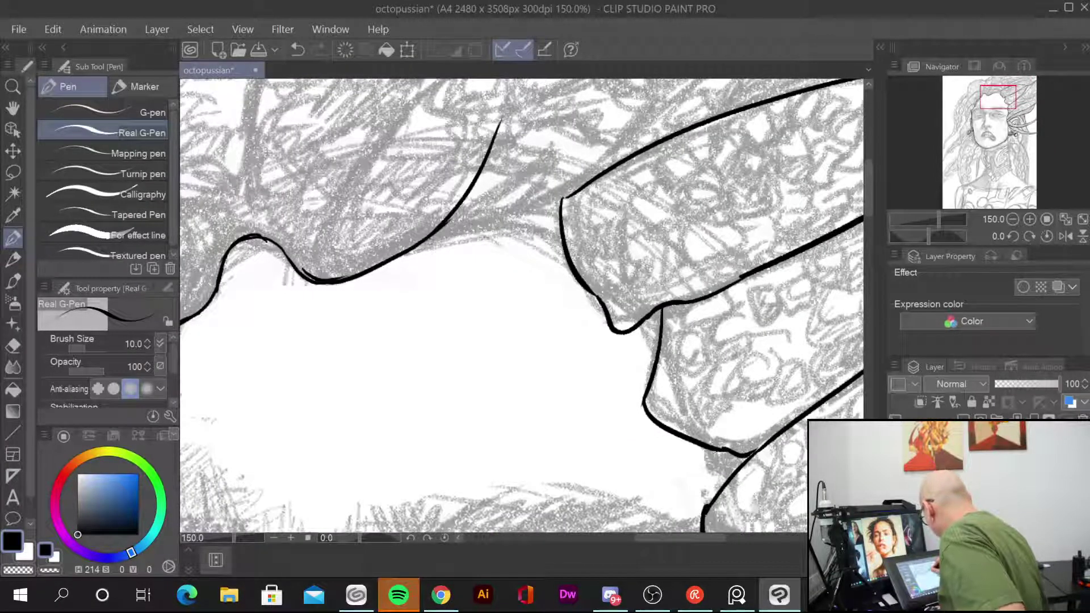
mouse_move(417, 245)
mouse_down()
mouse_move(505, 212)
mouse_move(641, 83)
mouse_up()
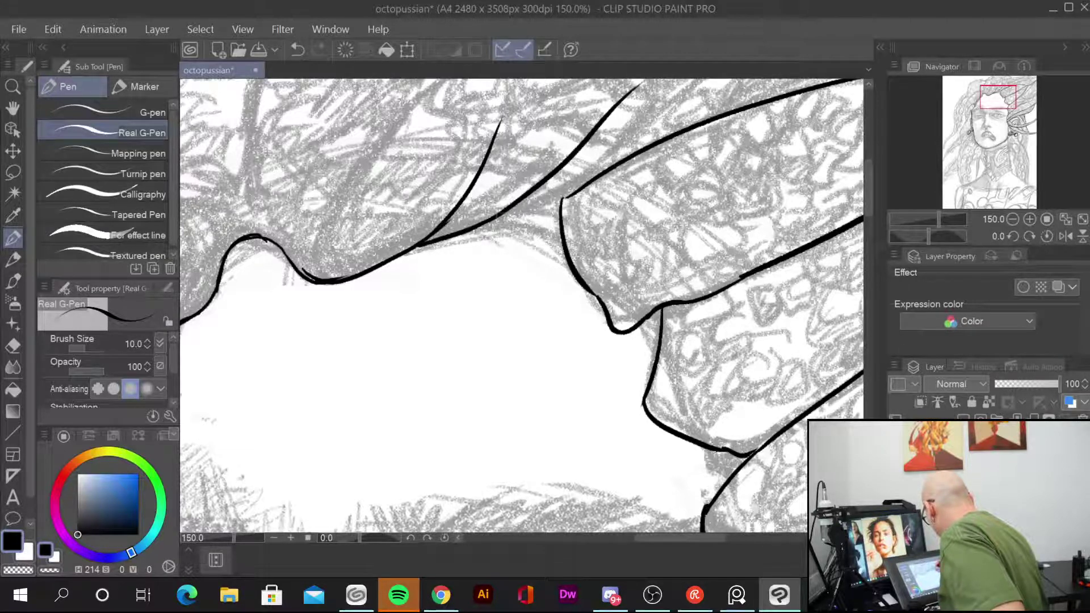
Step: Ink the upper and lower lid lines, iris and pupil of the eye nearest the inked ear
drag(604, 449, 636, 203)
mouse_move(497, 393)
mouse_down()
mouse_move(469, 280)
mouse_move(469, 200)
mouse_up()
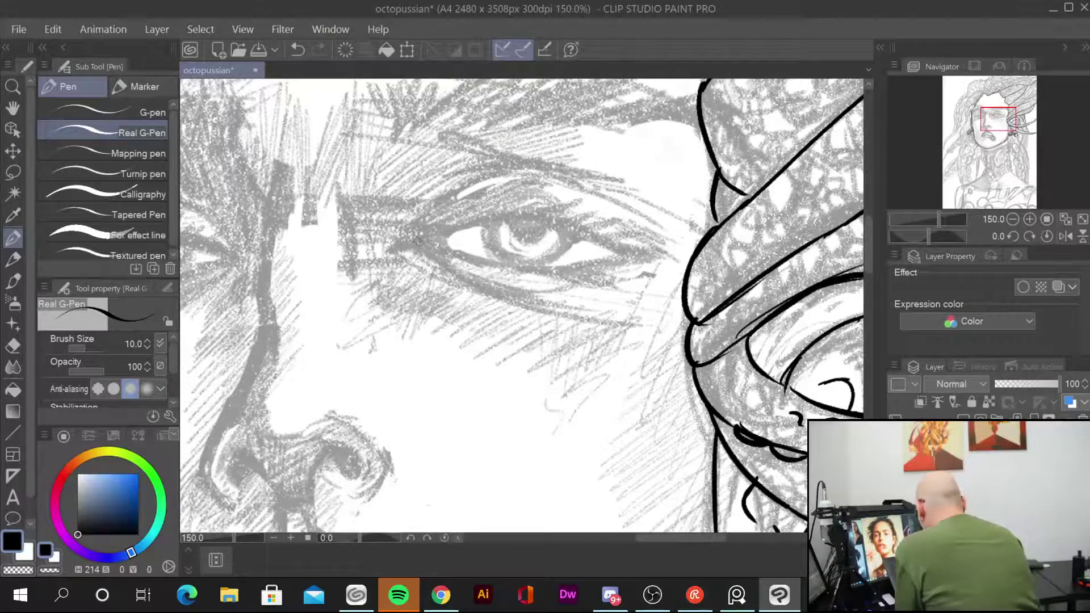
mouse_move(418, 243)
mouse_down()
mouse_move(494, 223)
mouse_move(646, 252)
mouse_up()
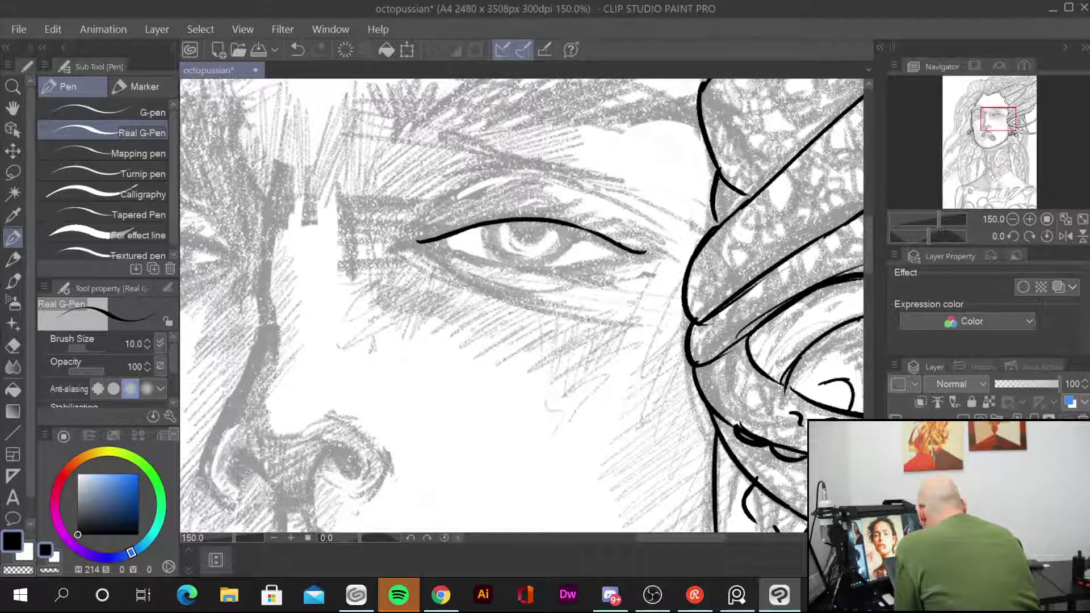
drag(486, 224, 520, 262)
mouse_move(577, 228)
mouse_down()
mouse_move(551, 259)
mouse_move(510, 258)
mouse_move(554, 223)
mouse_up()
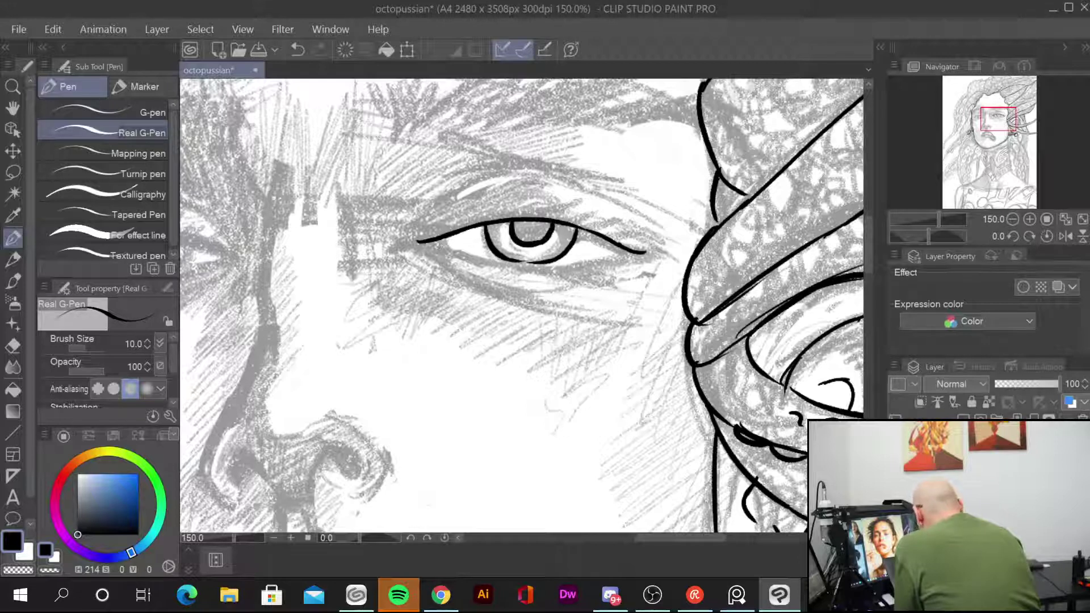
mouse_move(427, 241)
mouse_down()
mouse_move(494, 263)
mouse_move(560, 267)
mouse_move(627, 250)
mouse_up()
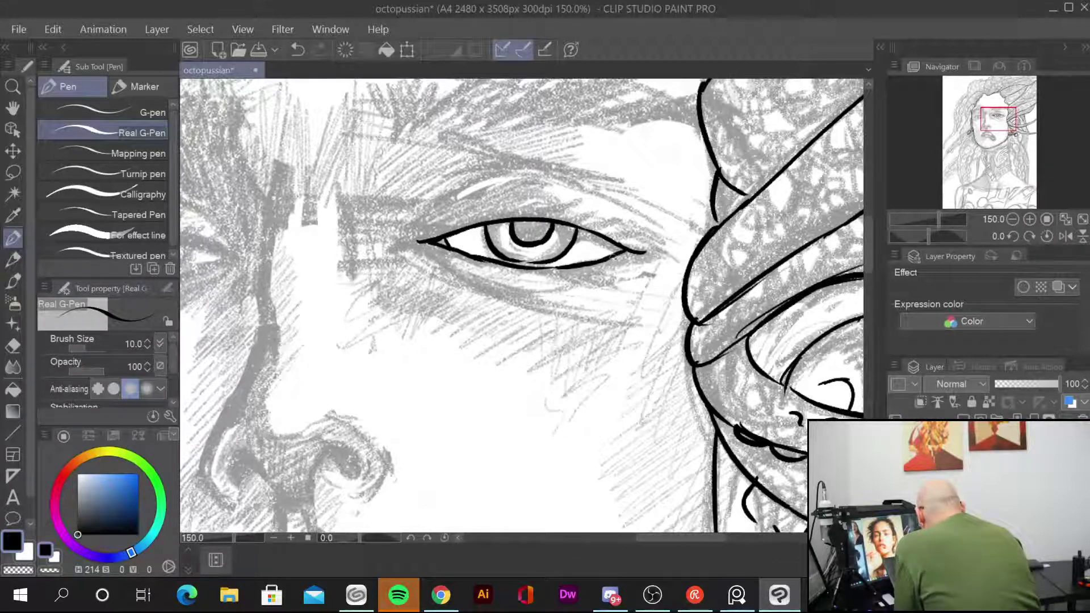
Step: Ink the eye's upper and lower lashes and the broken crease lines above and below it
mouse_move(531, 224)
mouse_down()
mouse_move(619, 217)
mouse_move(641, 251)
mouse_move(571, 206)
mouse_up()
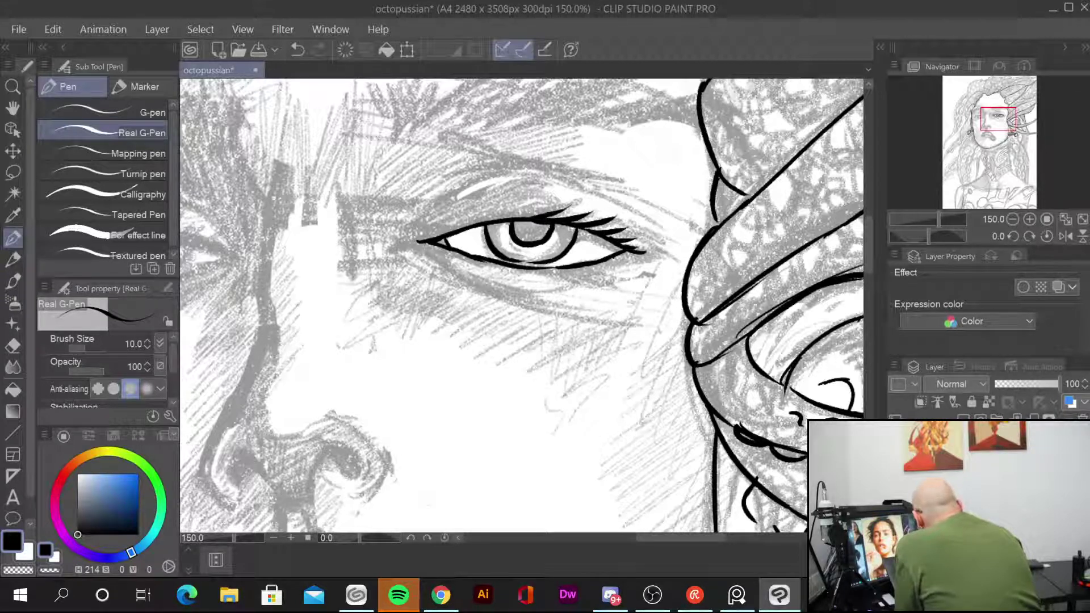
mouse_move(531, 264)
mouse_down()
mouse_move(601, 278)
mouse_move(608, 261)
mouse_up()
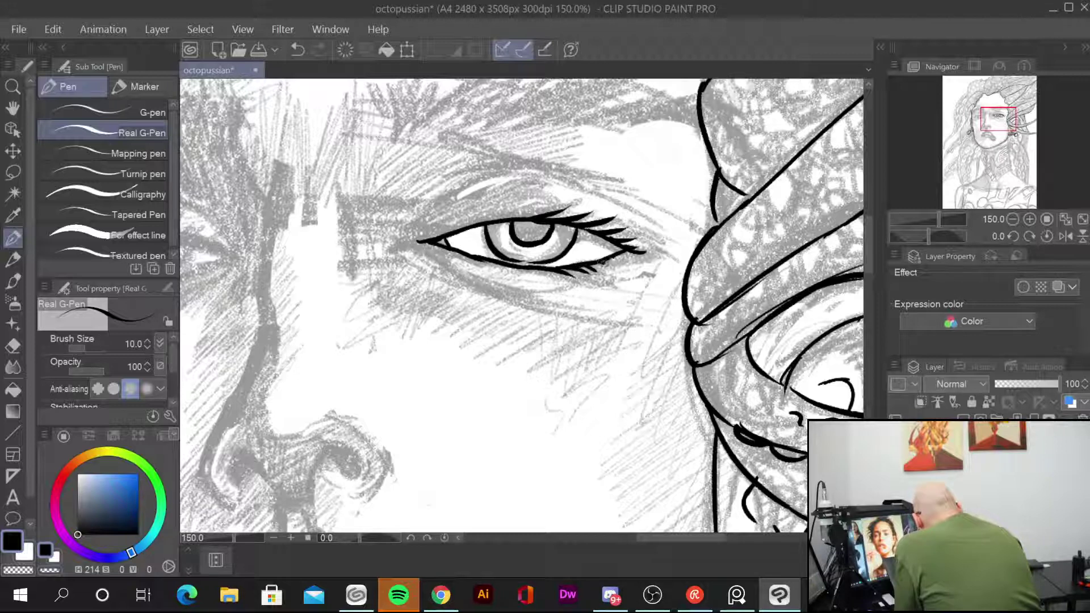
mouse_move(418, 242)
mouse_down()
mouse_move(484, 281)
mouse_move(552, 292)
mouse_up()
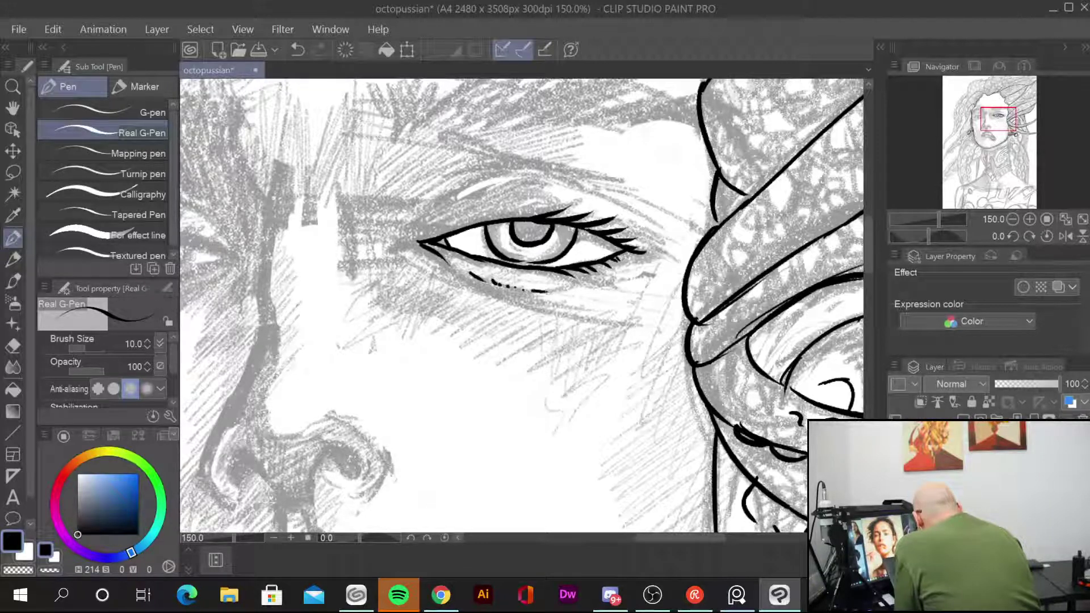
drag(433, 211, 537, 175)
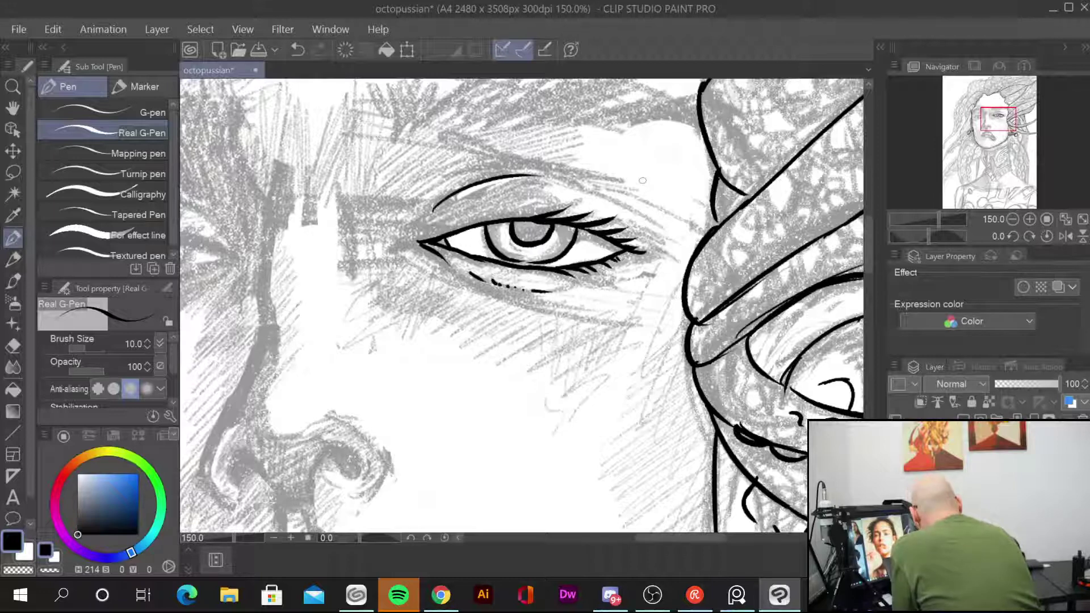
drag(437, 206, 408, 237)
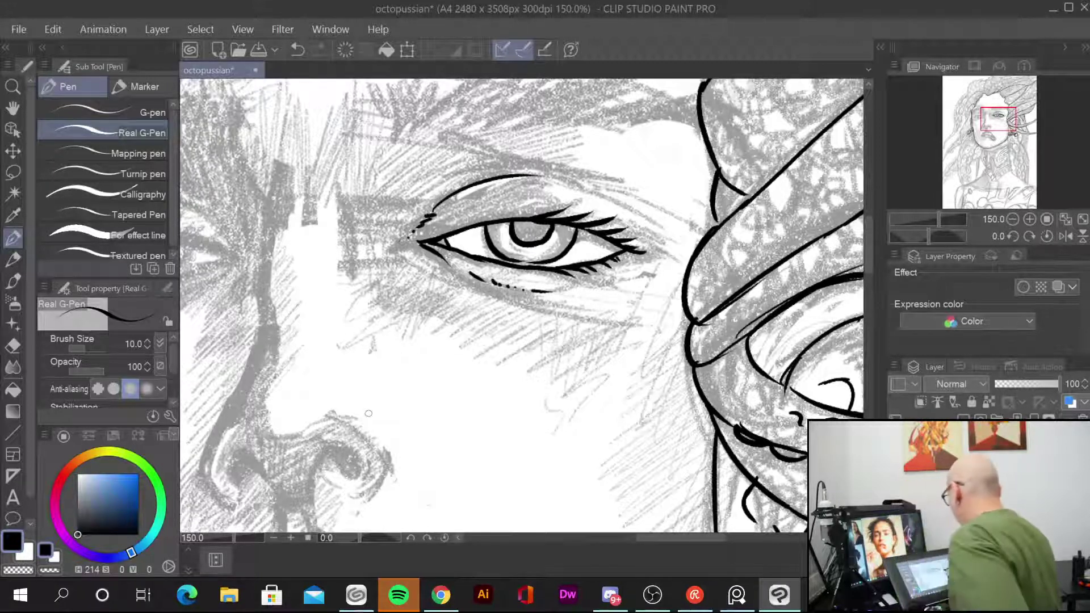
Step: Ink the eyebrow above the finished eye with short, dense hair strokes from the inner end to the outer tip
drag(401, 79, 387, 230)
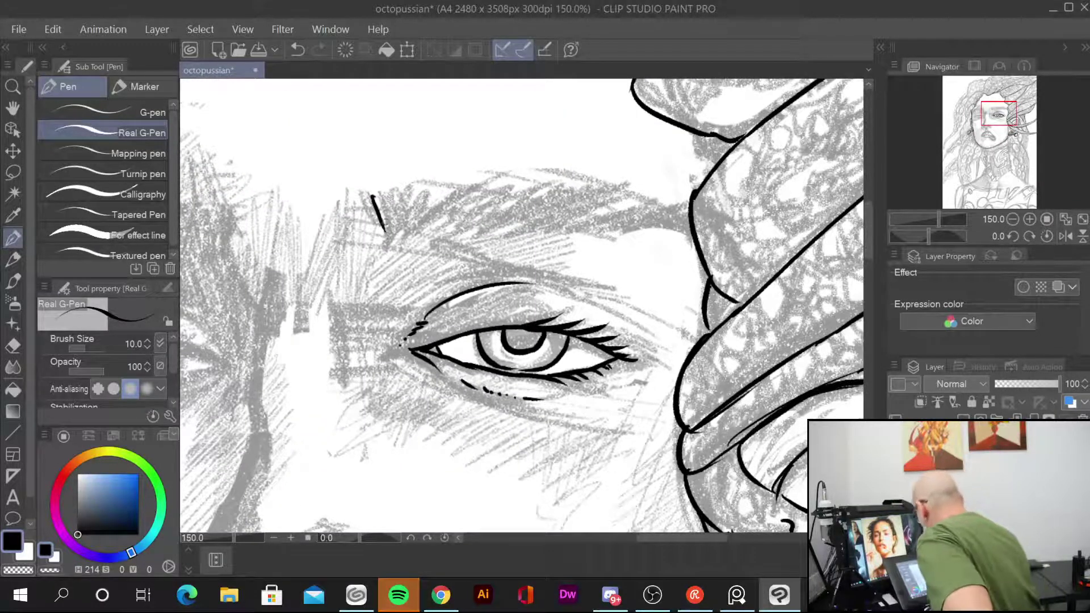
drag(380, 193, 391, 231)
drag(404, 188, 392, 230)
drag(431, 189, 397, 229)
drag(463, 183, 400, 227)
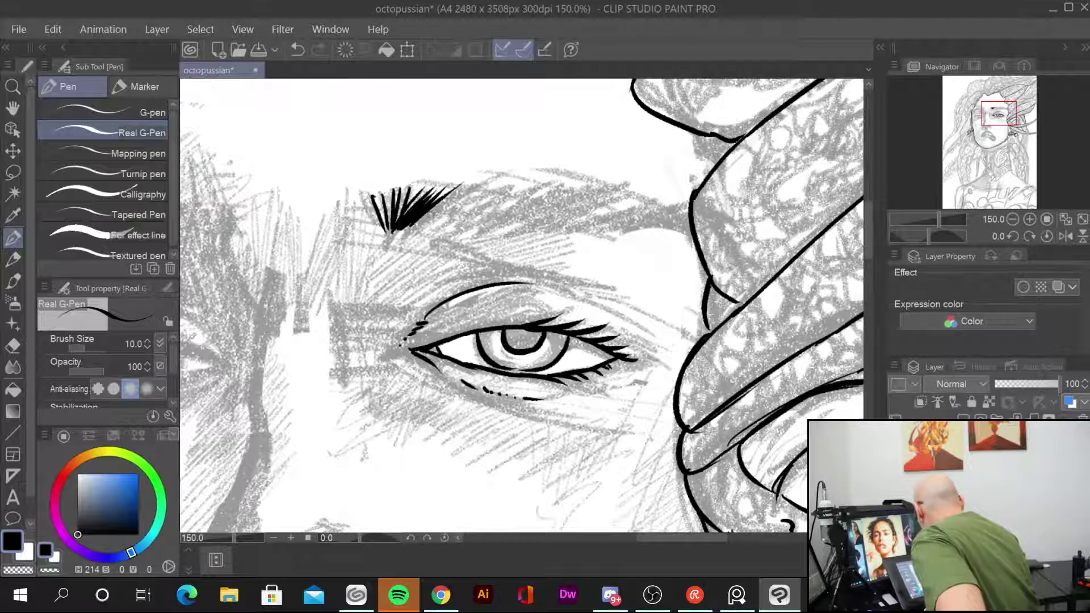
mouse_move(477, 183)
mouse_down()
mouse_move(421, 220)
mouse_move(437, 218)
mouse_up()
mouse_move(509, 184)
mouse_down()
mouse_move(446, 222)
mouse_move(461, 221)
mouse_up()
mouse_move(517, 188)
mouse_down()
mouse_move(460, 219)
mouse_move(486, 221)
mouse_up()
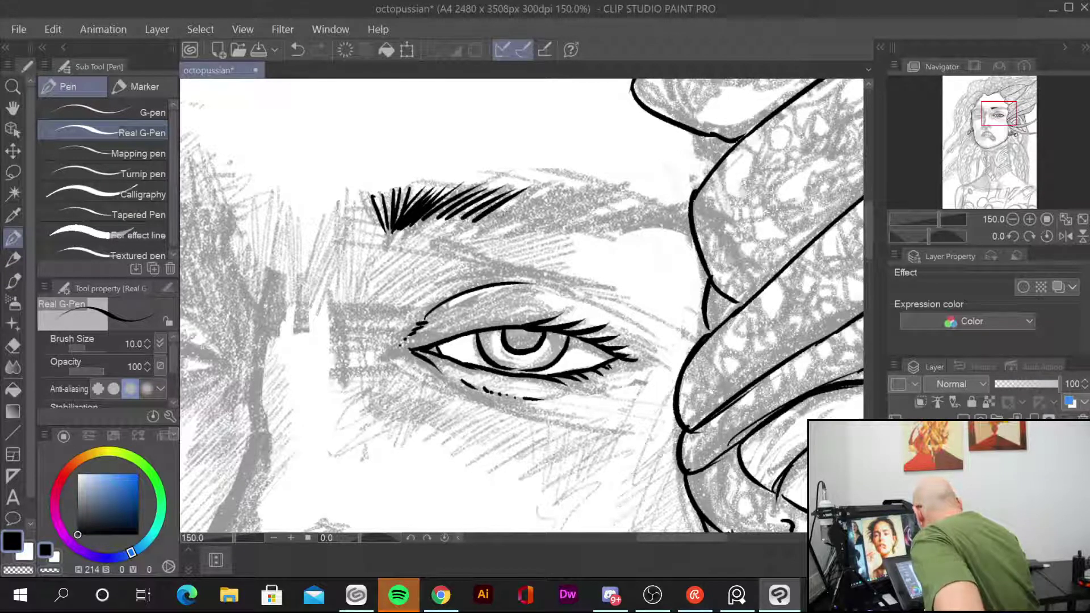
drag(549, 178, 500, 224)
mouse_move(585, 185)
mouse_down()
mouse_move(511, 227)
mouse_move(554, 222)
mouse_up()
mouse_move(622, 187)
mouse_down()
mouse_move(568, 223)
mouse_move(653, 199)
mouse_move(679, 226)
mouse_up()
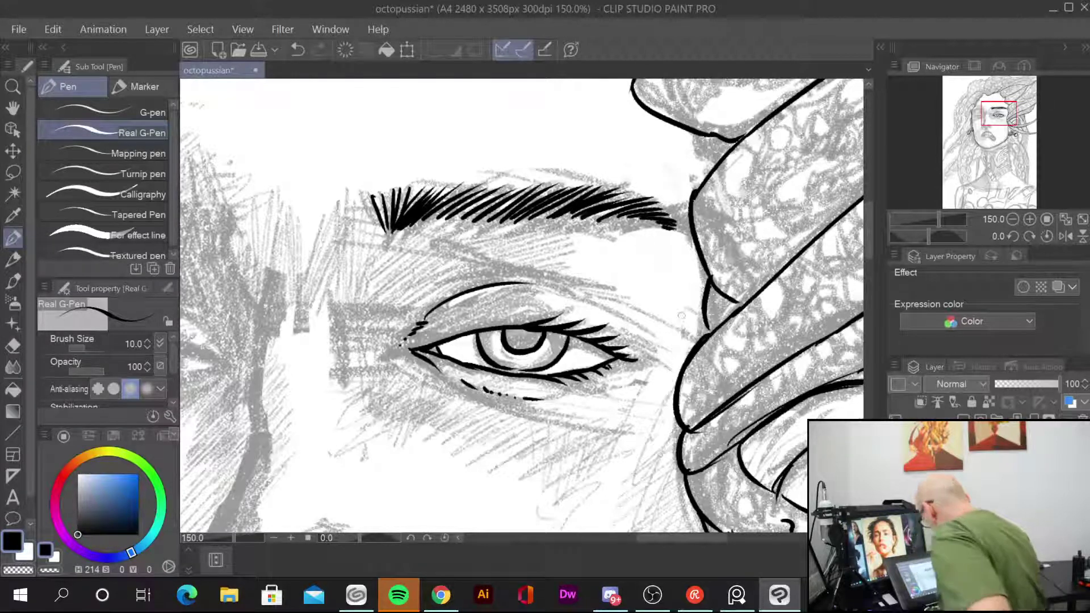
Step: Ink the nose's long side contour, filled nostrils and broken wing line, adding a short philtrum mark beneath
mouse_move(485, 460)
mouse_down()
mouse_move(627, 223)
mouse_move(630, 306)
mouse_up()
mouse_move(375, 130)
mouse_down()
mouse_move(402, 179)
mouse_move(396, 295)
mouse_move(344, 413)
mouse_move(370, 453)
mouse_up()
drag(562, 429, 542, 355)
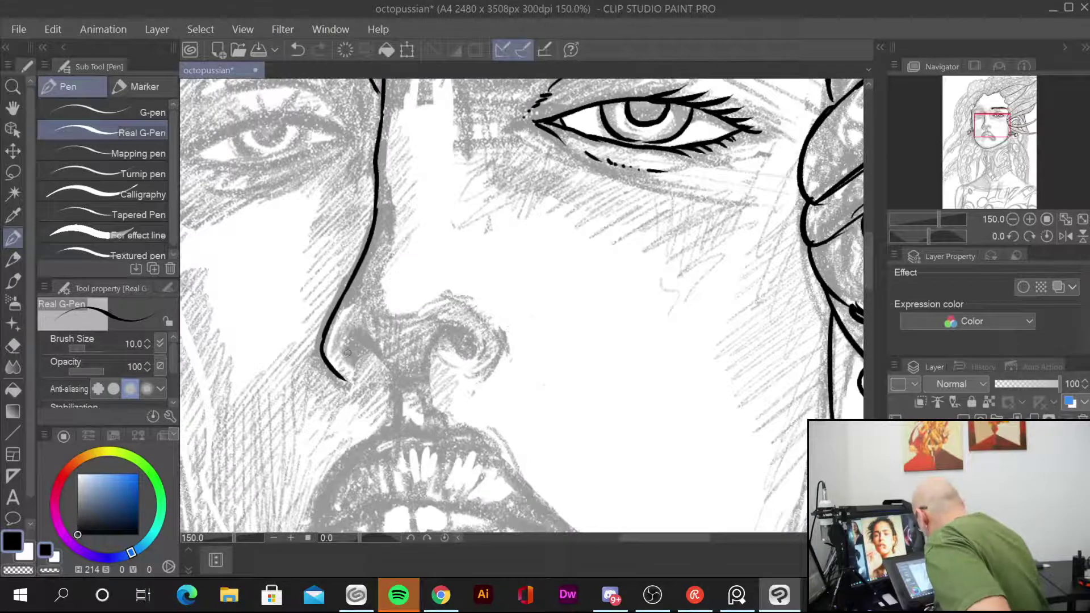
mouse_move(347, 355)
mouse_down()
mouse_move(461, 327)
mouse_move(463, 351)
mouse_move(472, 340)
mouse_move(463, 339)
mouse_up()
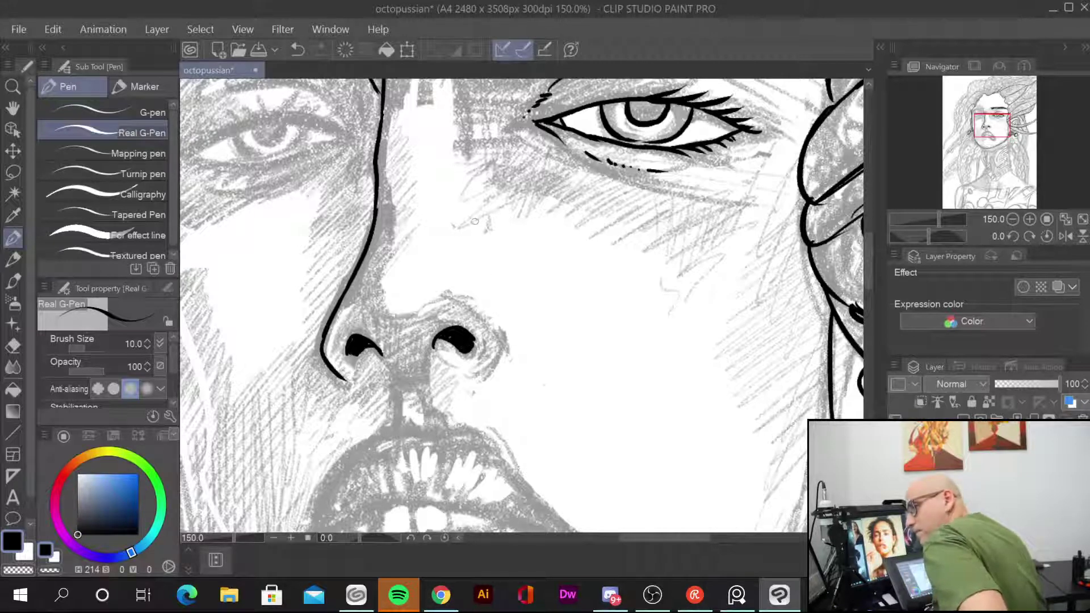
drag(500, 337, 503, 349)
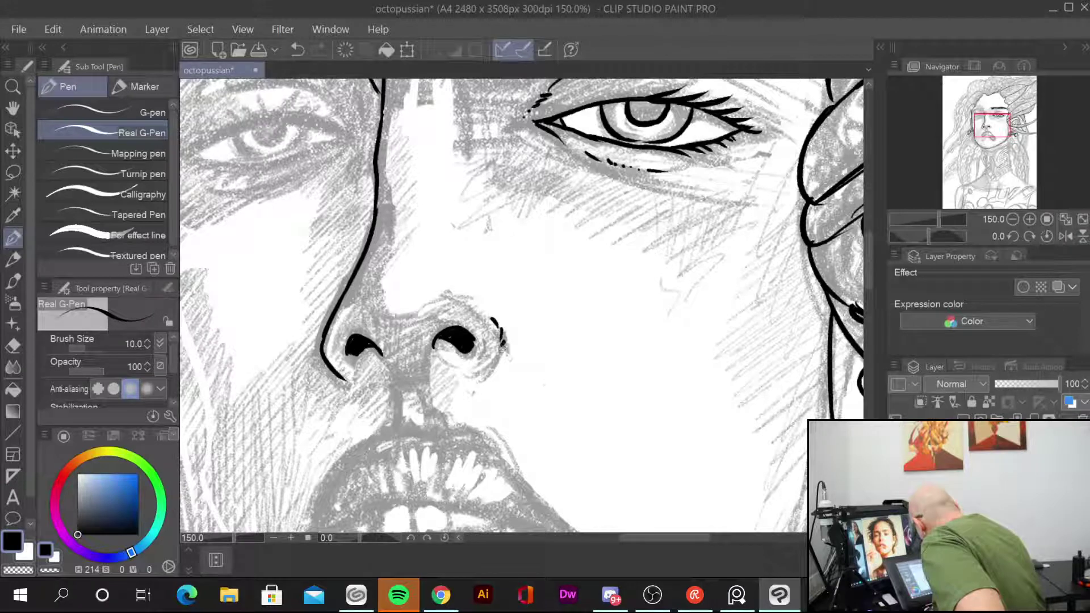
drag(347, 379, 399, 393)
Step: Ink the upper lip's full outline from corner to corner, including its lower edge along the mouth opening
drag(383, 430, 390, 430)
drag(511, 398, 531, 221)
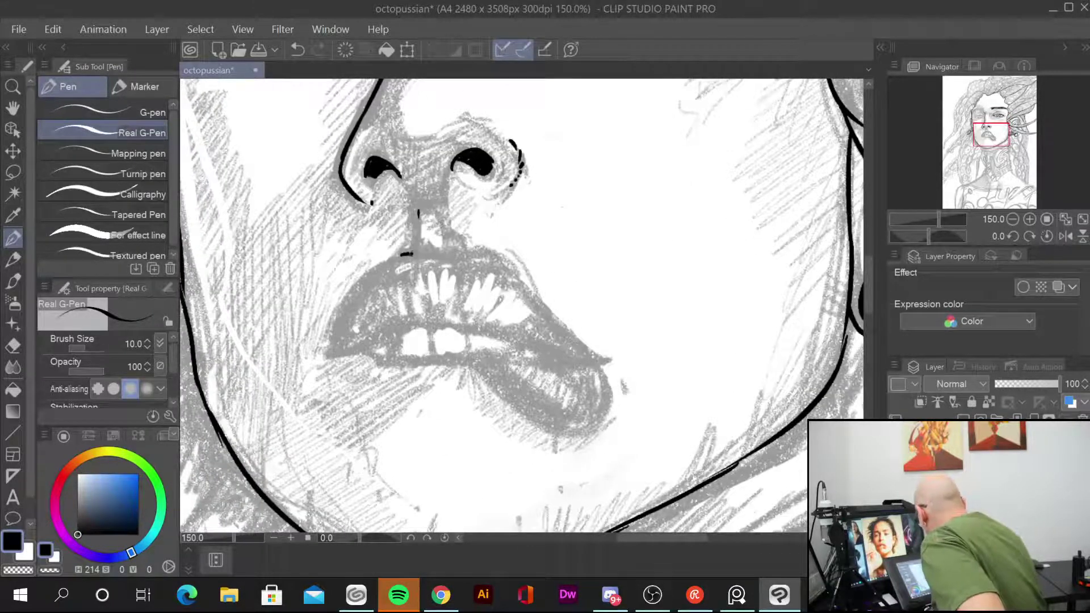
mouse_move(410, 255)
mouse_down()
mouse_move(479, 253)
mouse_move(400, 255)
mouse_move(349, 302)
mouse_move(328, 340)
mouse_up()
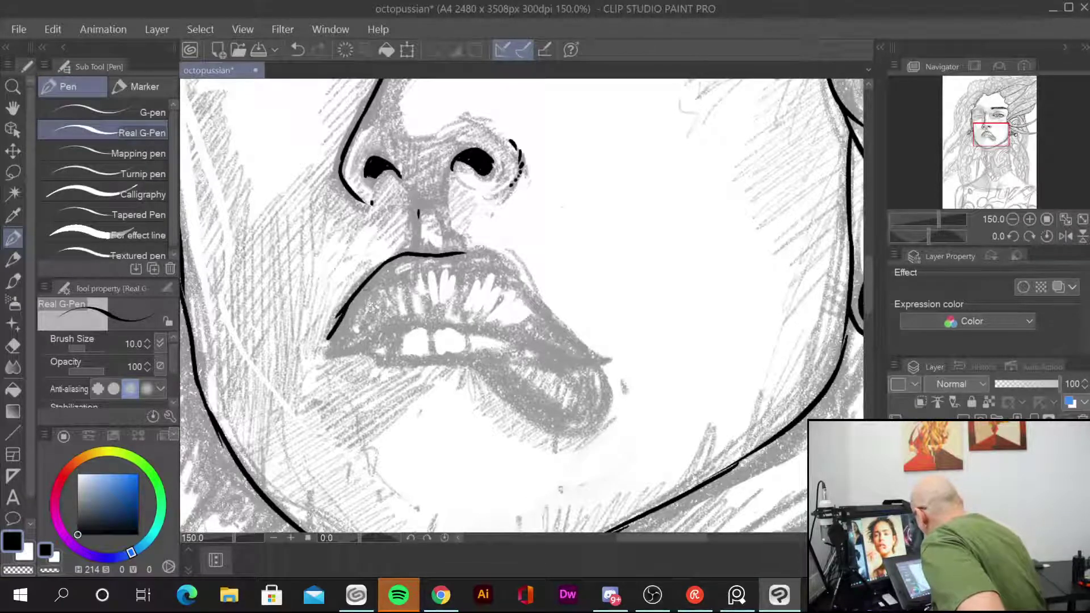
key(ctrl+z)
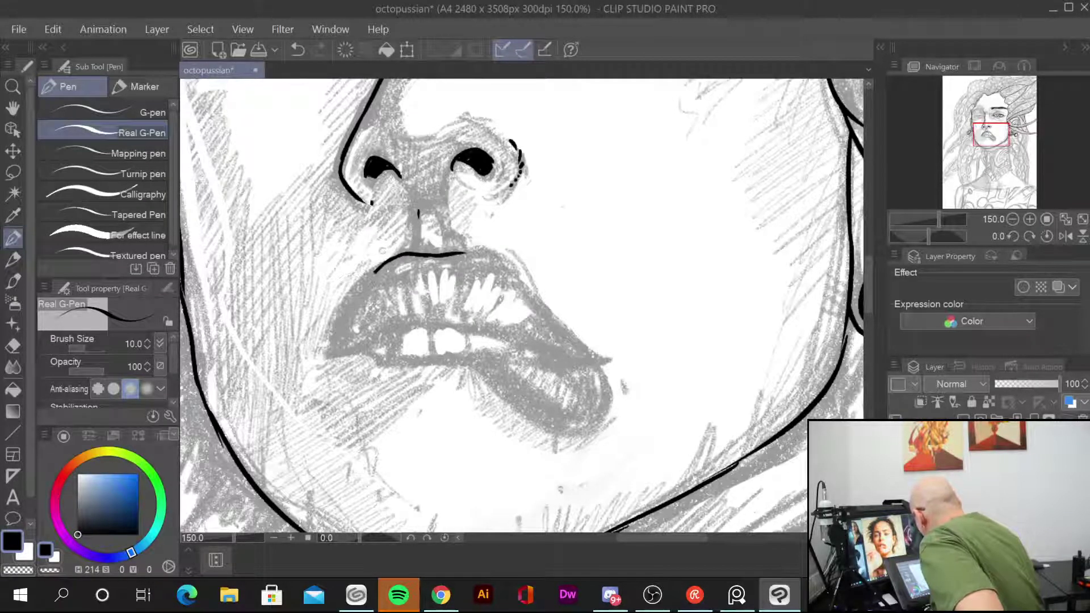
mouse_move(382, 266)
mouse_down()
mouse_move(329, 336)
mouse_move(455, 324)
mouse_move(576, 355)
mouse_up()
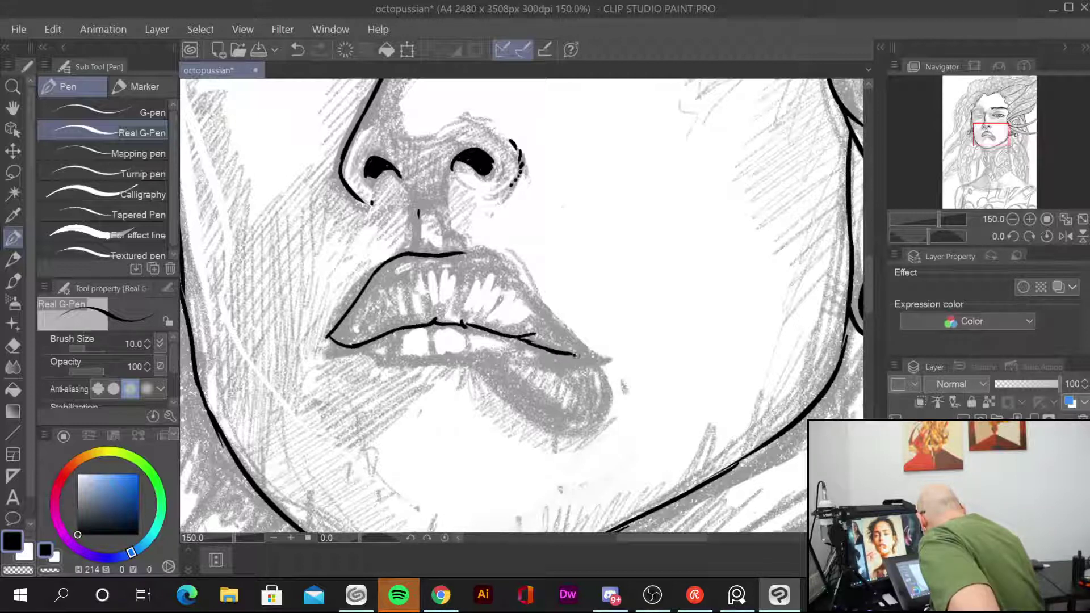
mouse_move(467, 252)
mouse_down()
mouse_move(492, 252)
mouse_move(538, 284)
mouse_move(569, 336)
mouse_move(602, 356)
mouse_up()
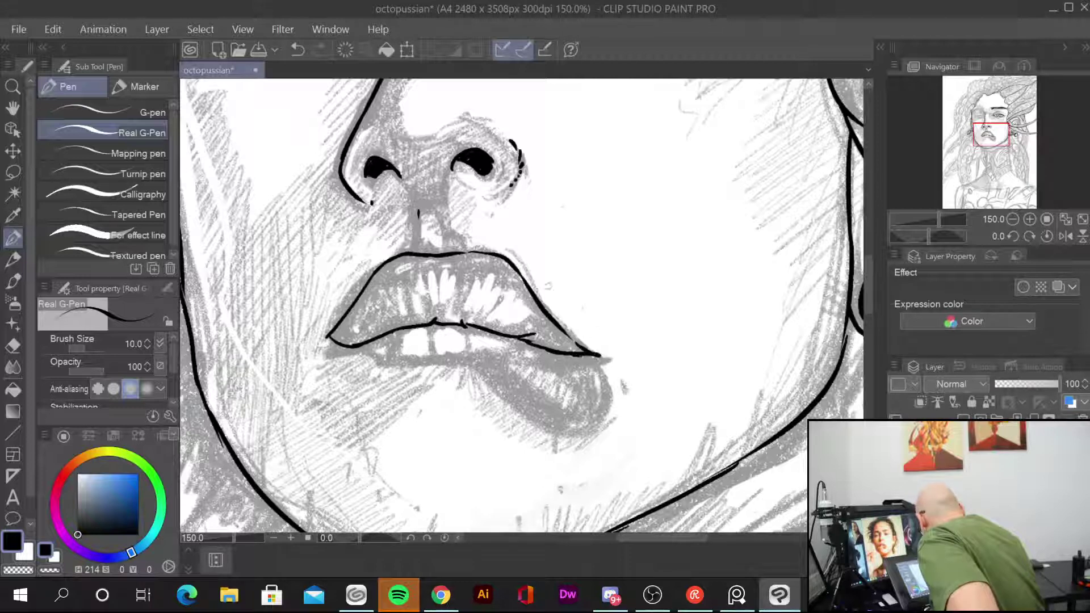
Step: Ink the mouth opening's lower edge with the dividing lines of the teeth, and outline the bitten lower lip
mouse_move(399, 330)
mouse_down()
mouse_move(414, 357)
mouse_move(436, 339)
mouse_move(434, 356)
mouse_move(507, 351)
mouse_move(534, 335)
mouse_move(388, 347)
mouse_move(406, 355)
mouse_move(380, 347)
mouse_move(389, 357)
mouse_move(401, 330)
mouse_move(379, 344)
mouse_up()
drag(381, 350, 366, 342)
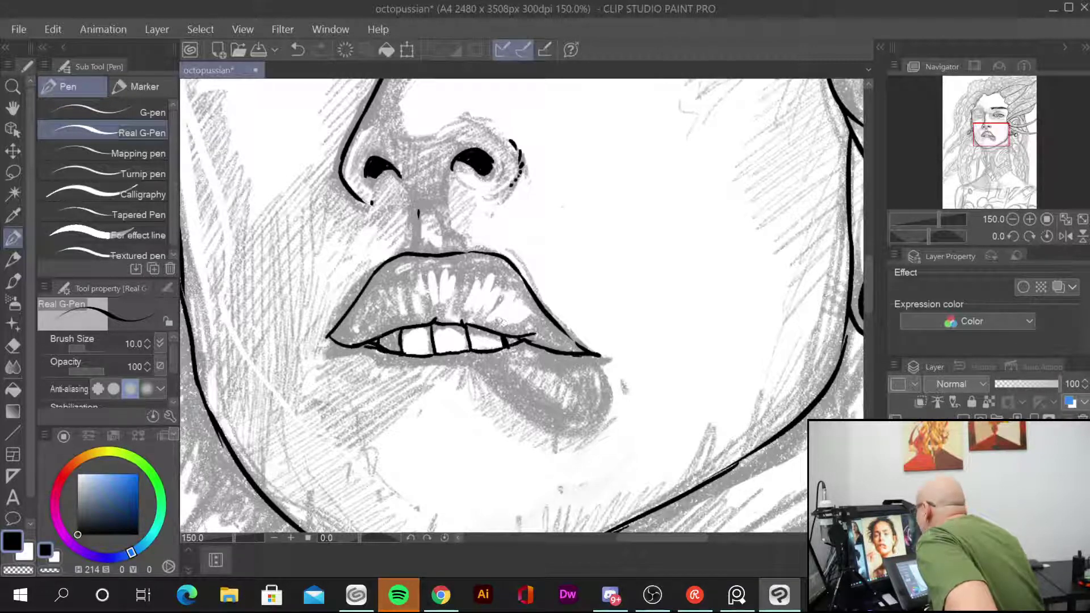
drag(475, 349, 506, 398)
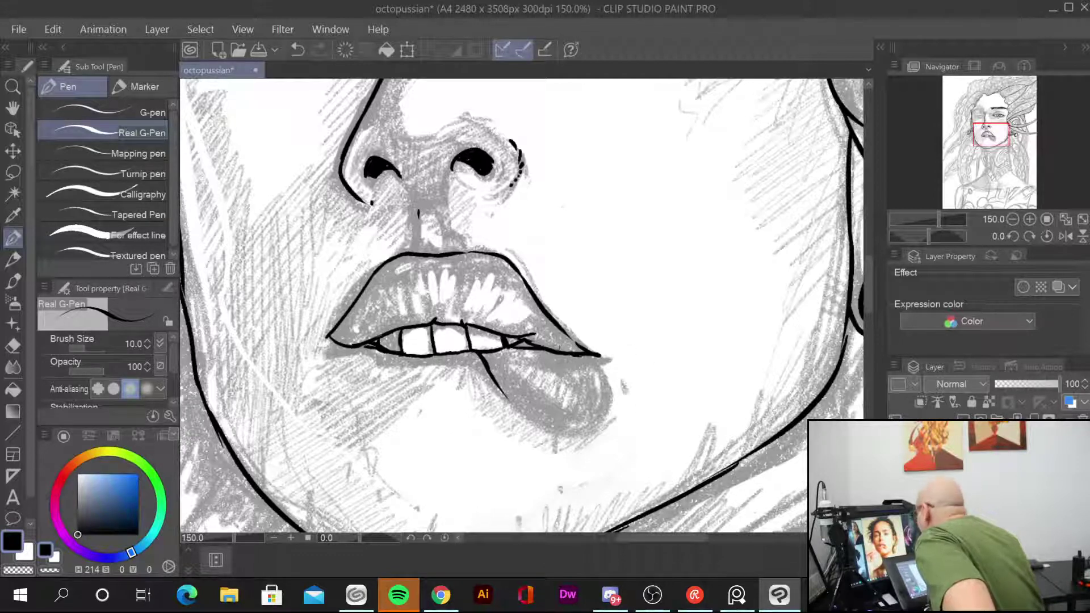
drag(514, 345, 612, 355)
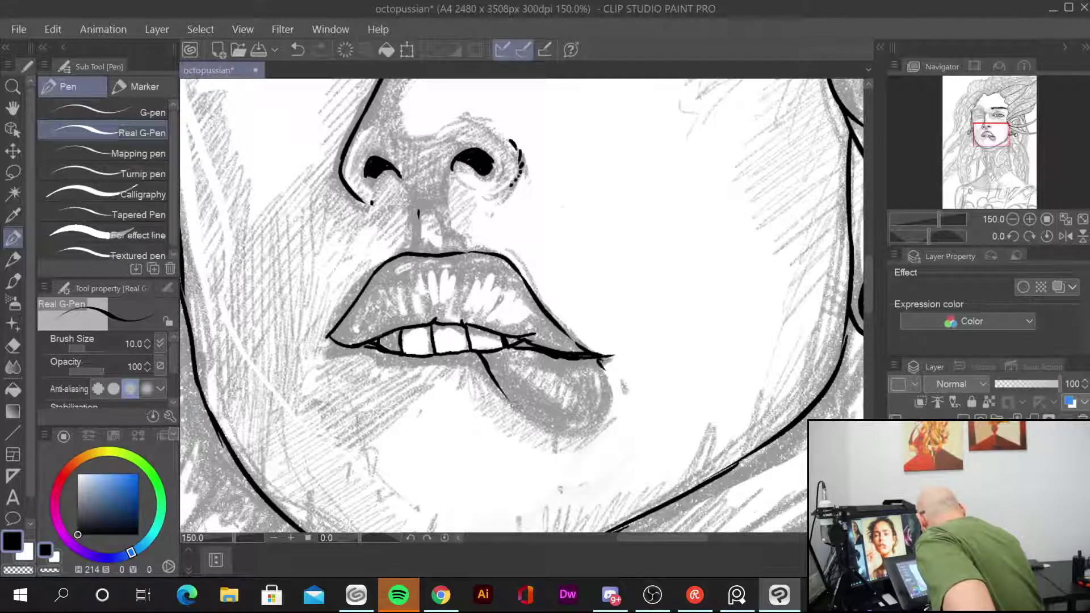
drag(507, 397, 574, 431)
mouse_move(605, 370)
mouse_down()
mouse_move(613, 397)
mouse_move(573, 429)
mouse_up()
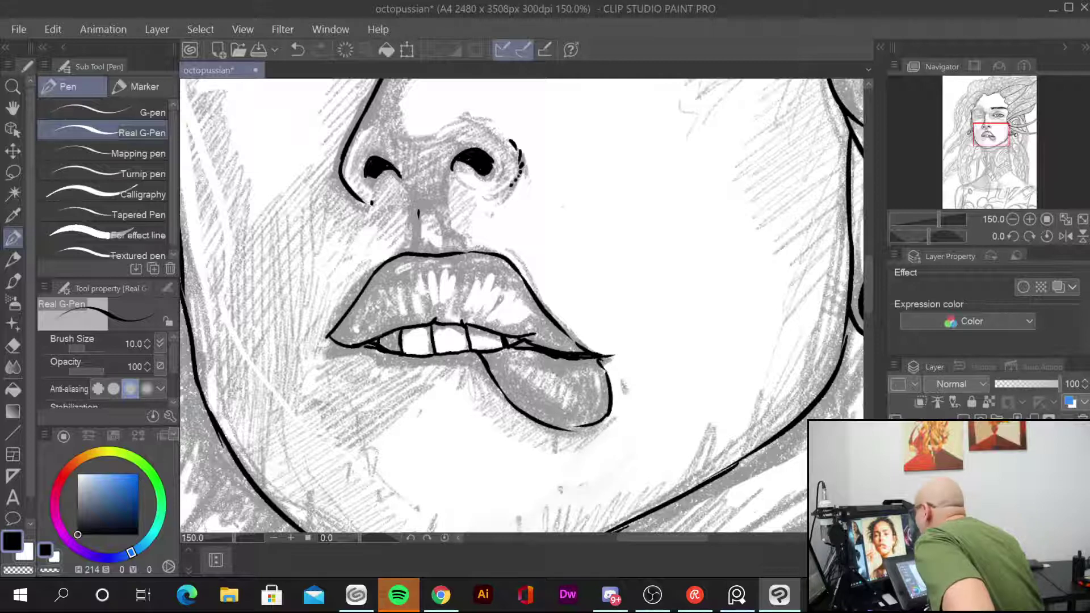
Step: Add short curved crease strokes and small dots inside the full part of the lower lip
mouse_move(529, 356)
mouse_down()
mouse_move(520, 390)
mouse_move(508, 372)
mouse_move(532, 405)
mouse_up()
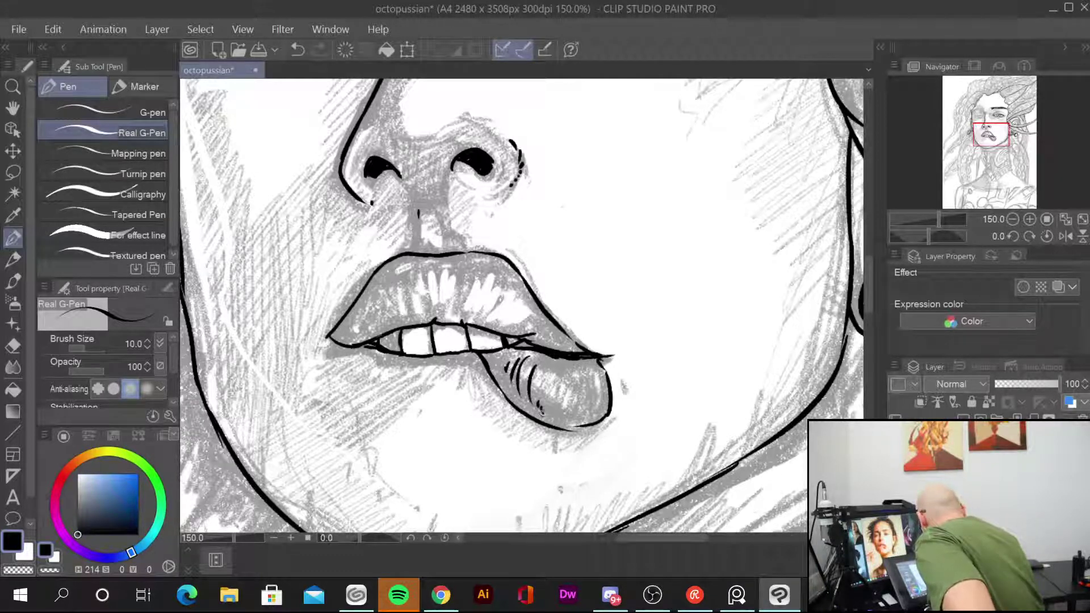
drag(569, 372, 562, 415)
click(573, 413)
click(589, 409)
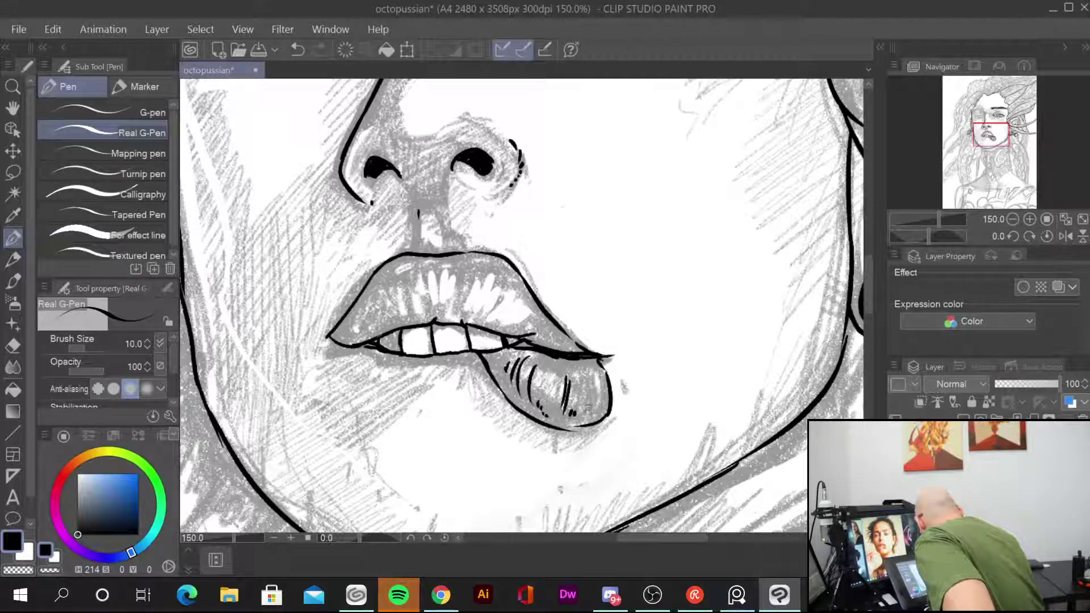
drag(596, 376, 591, 406)
Step: Ink tapering vertical crease strokes across the upper lip from its centre out to both corners
drag(437, 263, 439, 309)
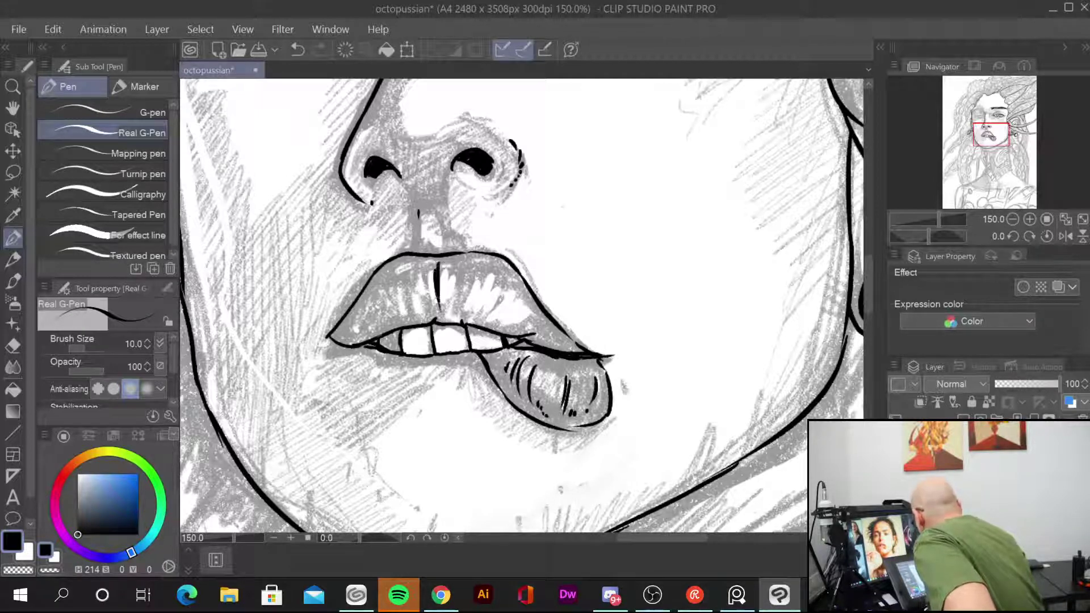
drag(425, 267, 427, 298)
mouse_move(419, 271)
mouse_down()
mouse_move(423, 294)
mouse_move(389, 309)
mouse_up()
drag(463, 268, 456, 310)
mouse_move(468, 267)
mouse_down()
mouse_move(465, 292)
mouse_move(472, 284)
mouse_move(480, 301)
mouse_move(495, 294)
mouse_up()
mouse_move(501, 273)
mouse_down()
mouse_move(488, 310)
mouse_move(494, 302)
mouse_up()
mouse_move(508, 283)
mouse_down()
mouse_move(487, 319)
mouse_move(521, 313)
mouse_up()
mouse_move(532, 304)
mouse_down()
mouse_move(511, 325)
mouse_move(543, 335)
mouse_up()
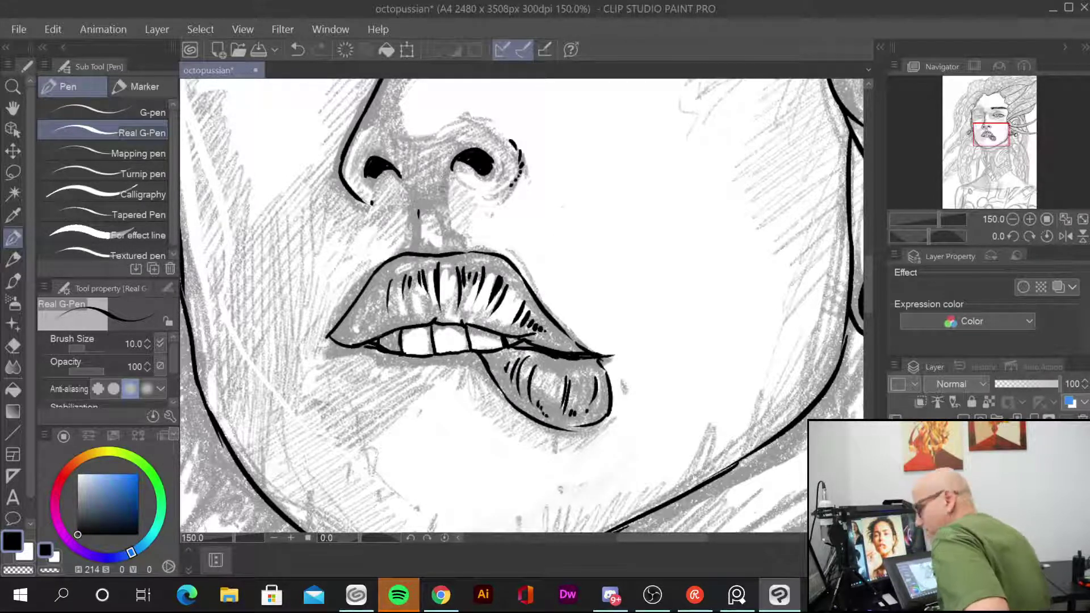
mouse_move(384, 291)
mouse_down()
mouse_move(375, 324)
mouse_move(356, 330)
mouse_up()
mouse_move(361, 331)
mouse_down()
mouse_move(346, 343)
mouse_move(361, 343)
mouse_up()
drag(382, 330, 365, 340)
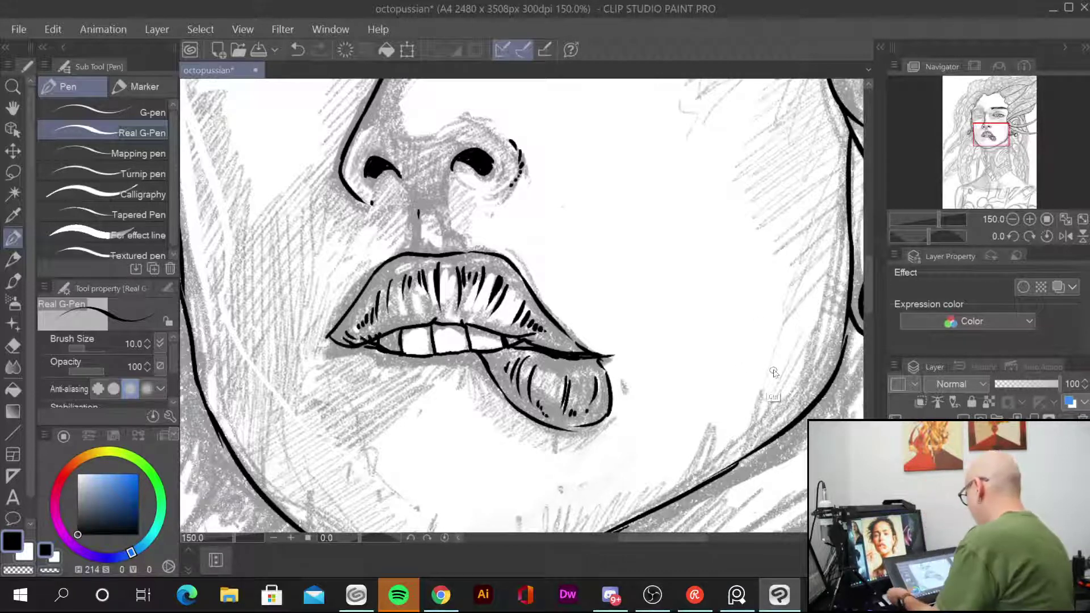
Step: Ink short broken frown lines between the eyebrows and along the far side of the nose bridge
key(ctrl+minus)
key(ctrl+minus)
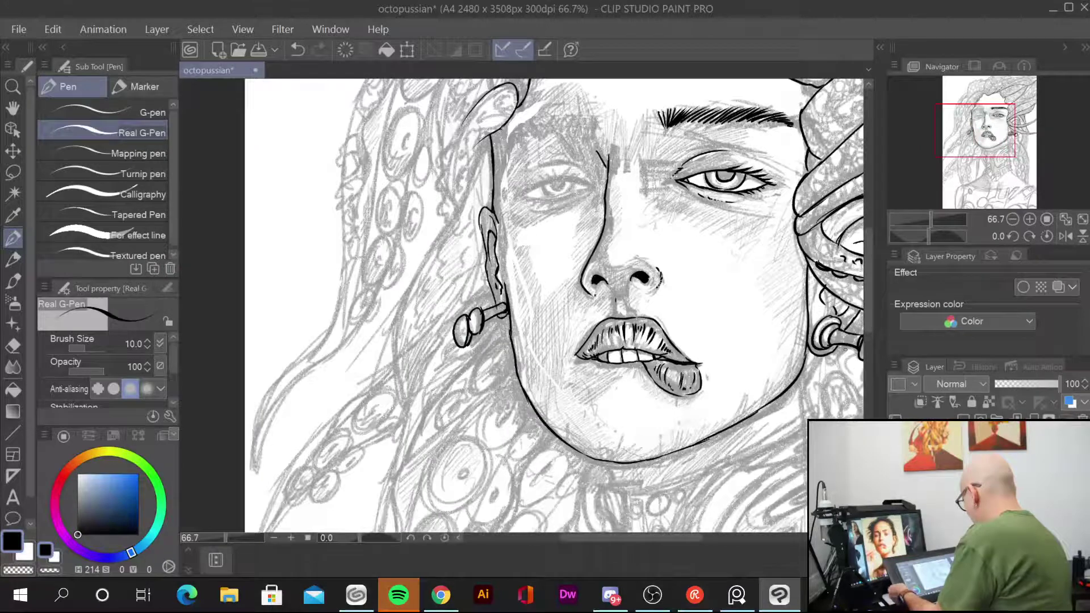
key(ctrl+plus)
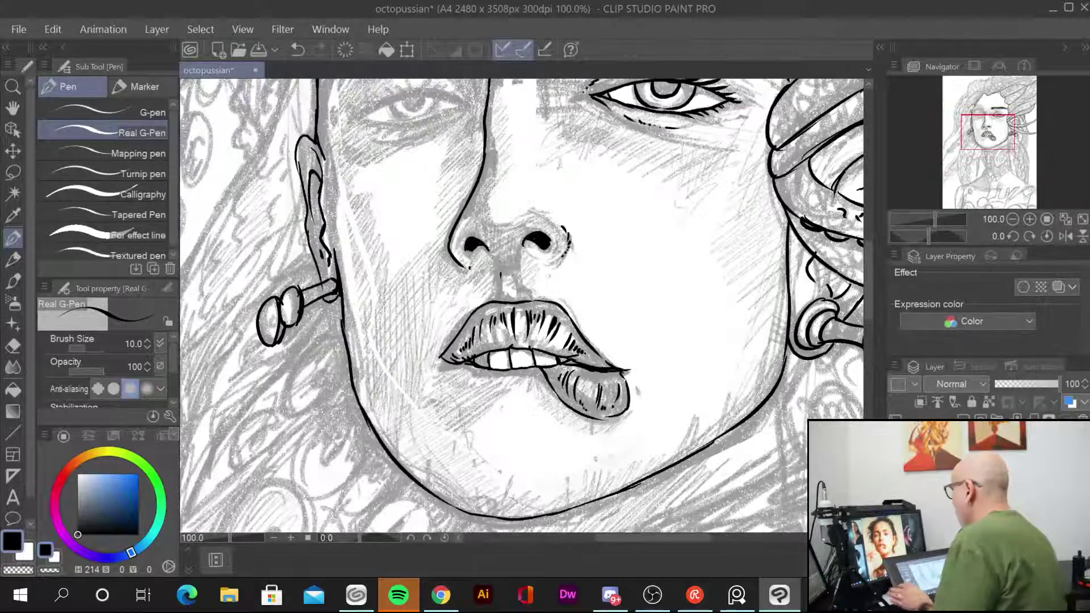
scroll(521, 306, up, 3)
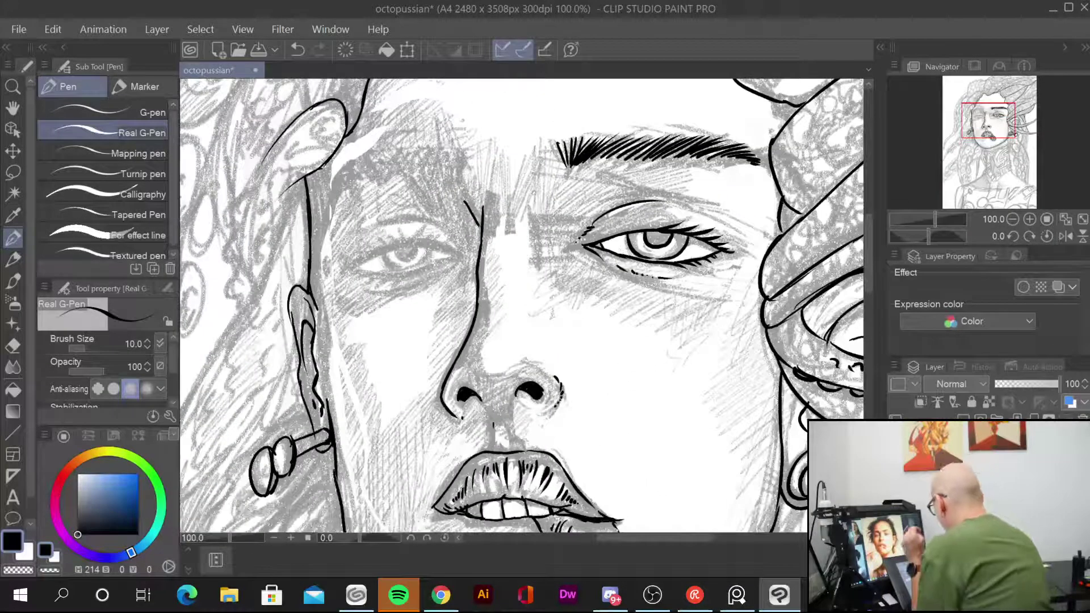
drag(534, 221, 536, 257)
drag(508, 192, 518, 218)
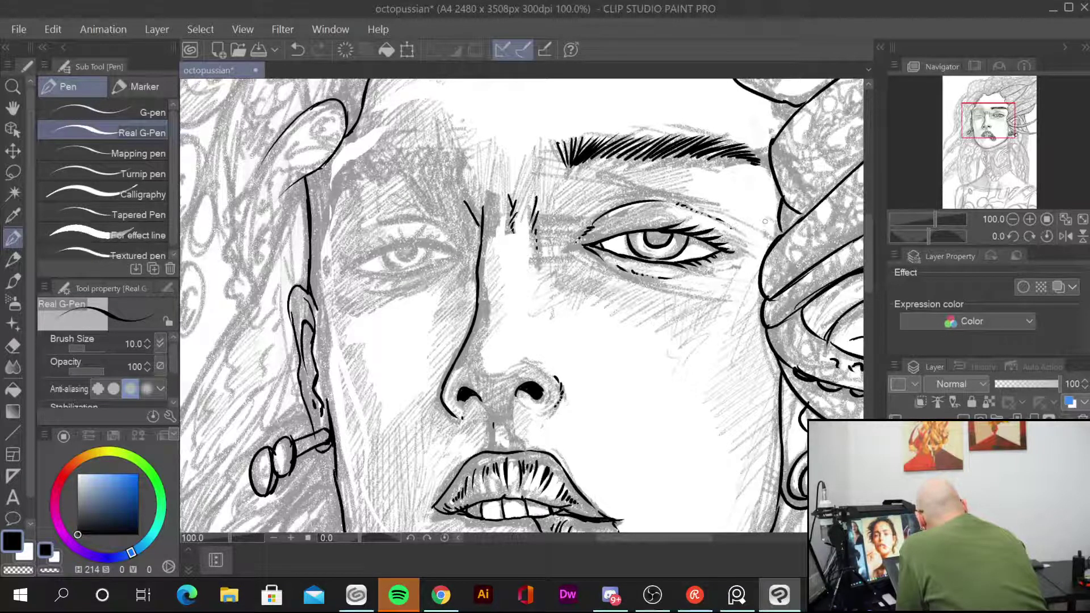
Step: Outline the second eye with its iris and pupil, and ink its upper lashes
mouse_move(353, 264)
mouse_down()
mouse_move(390, 243)
mouse_move(455, 251)
mouse_move(404, 270)
mouse_move(341, 266)
mouse_move(426, 266)
mouse_move(404, 268)
mouse_move(422, 236)
mouse_up()
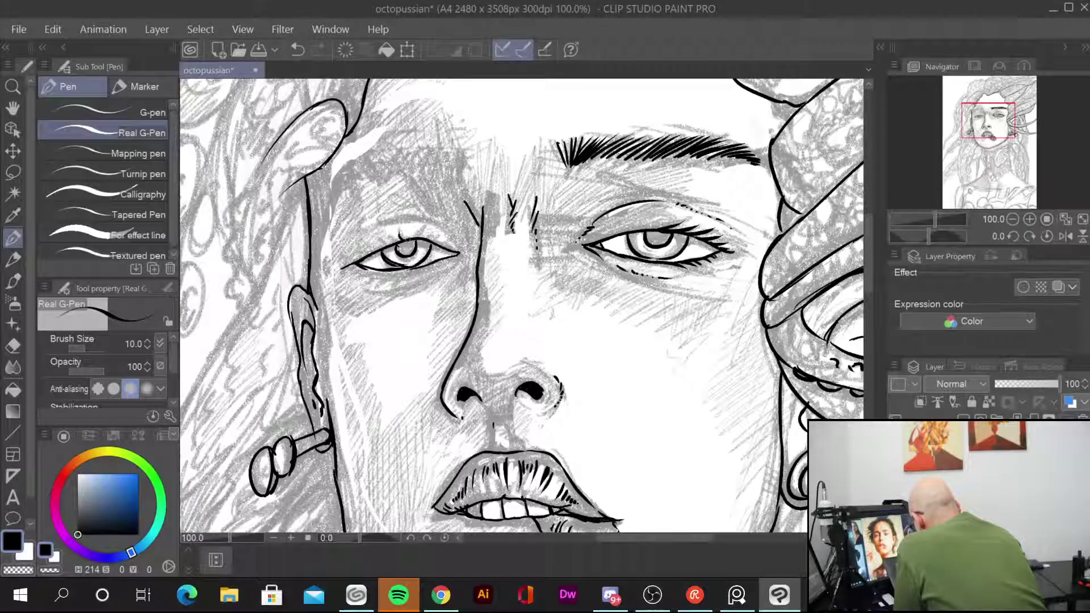
drag(407, 241, 404, 230)
drag(411, 241, 429, 226)
mouse_move(425, 243)
mouse_down()
mouse_move(453, 239)
mouse_move(369, 233)
mouse_move(343, 266)
mouse_up()
drag(376, 255, 367, 249)
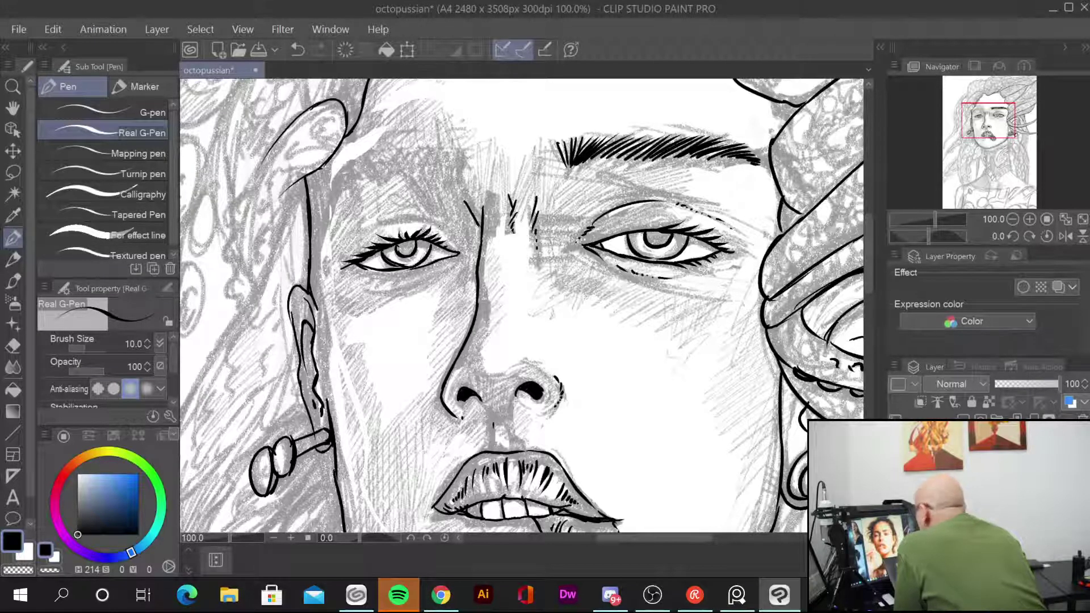
Step: Ink the second eye's lower lashes, the broken crease beneath it and the curved lid crease above
mouse_move(412, 260)
mouse_down()
mouse_move(406, 273)
mouse_move(417, 266)
mouse_up()
mouse_move(407, 268)
mouse_down()
mouse_move(385, 283)
mouse_move(397, 275)
mouse_up()
drag(405, 263, 359, 275)
mouse_move(368, 266)
mouse_down()
mouse_move(351, 275)
mouse_move(398, 281)
mouse_up()
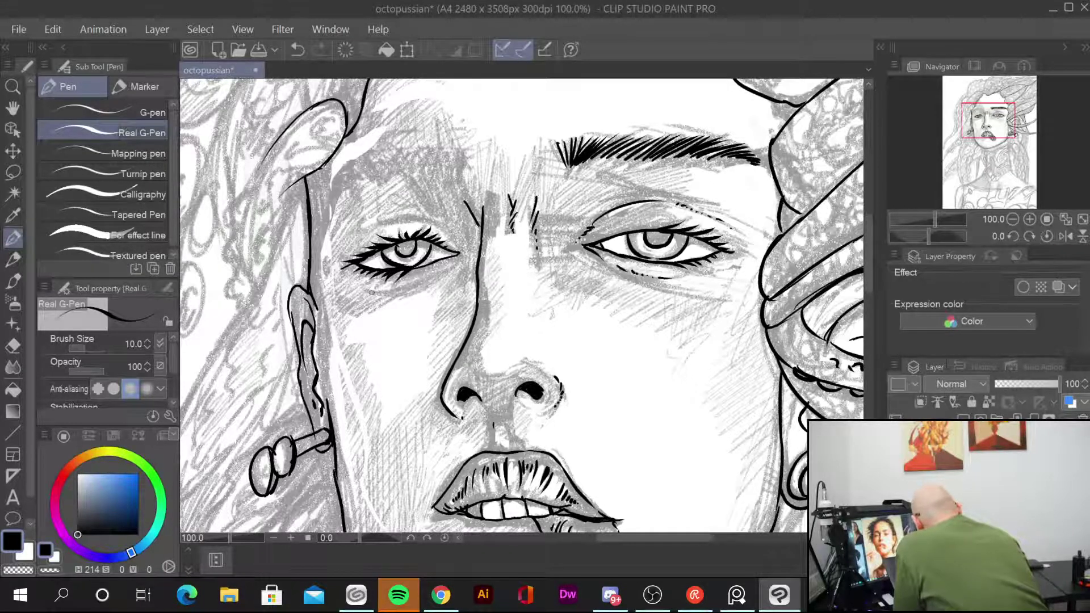
drag(438, 236, 443, 231)
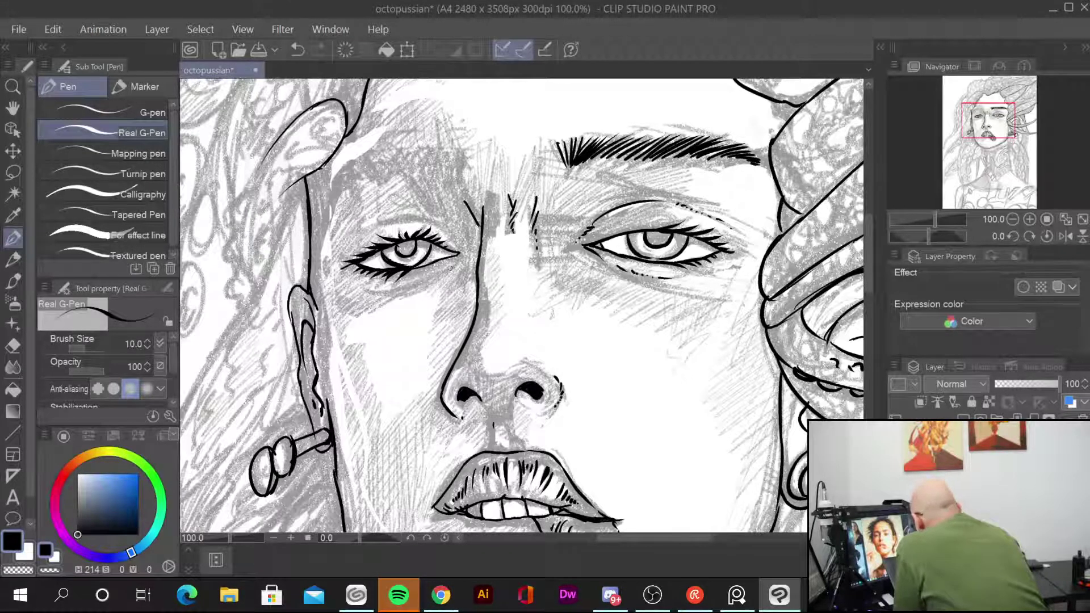
drag(439, 270, 412, 287)
drag(420, 280, 374, 290)
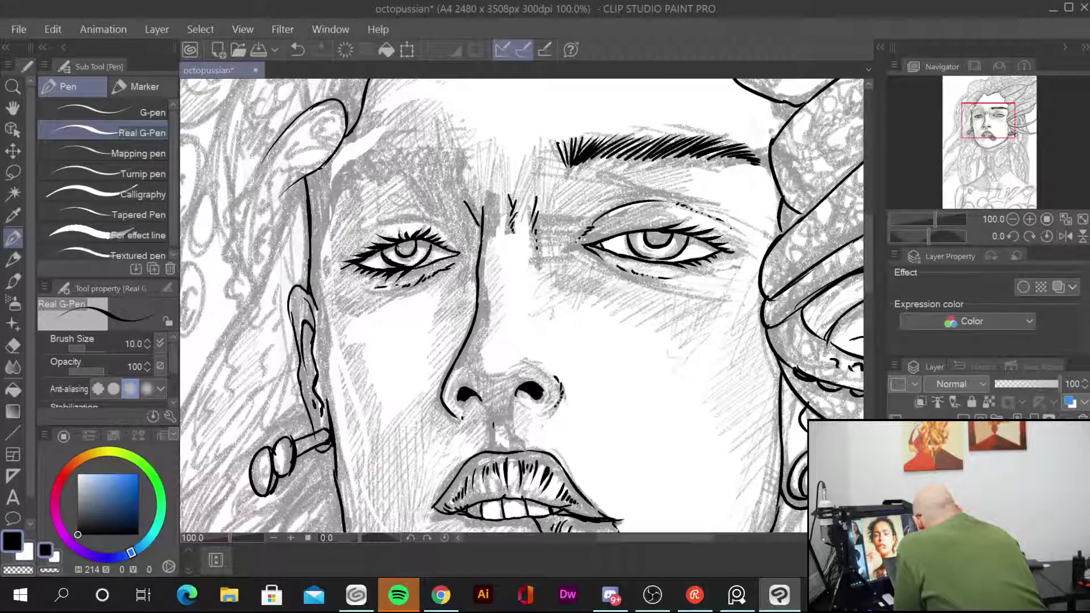
mouse_move(353, 244)
mouse_down()
mouse_move(427, 221)
mouse_move(453, 238)
mouse_up()
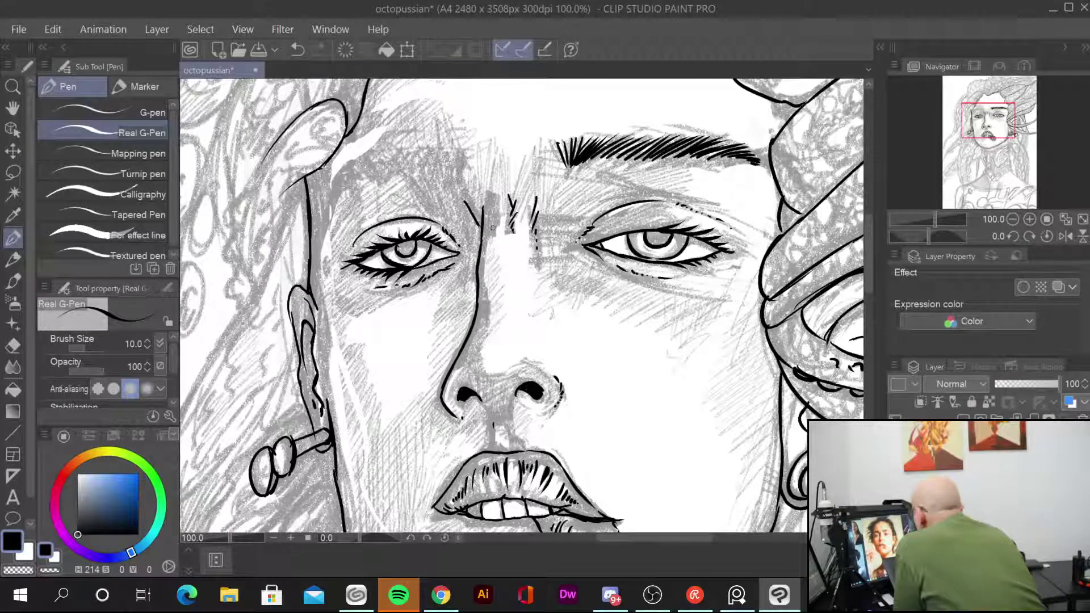
Step: Ink the eyebrow above the second eye with short, dense hair strokes, thickening its inner end
mouse_move(453, 136)
mouse_down()
mouse_move(455, 171)
mouse_move(409, 168)
mouse_up()
drag(425, 145, 404, 168)
drag(407, 142, 393, 164)
drag(397, 143, 396, 167)
drag(397, 150, 373, 175)
drag(385, 155, 369, 172)
drag(377, 151, 349, 177)
drag(357, 162, 351, 176)
drag(368, 155, 362, 172)
drag(380, 155, 374, 172)
mouse_move(469, 151)
mouse_down()
mouse_move(458, 178)
mouse_move(468, 166)
mouse_up()
drag(463, 160, 479, 186)
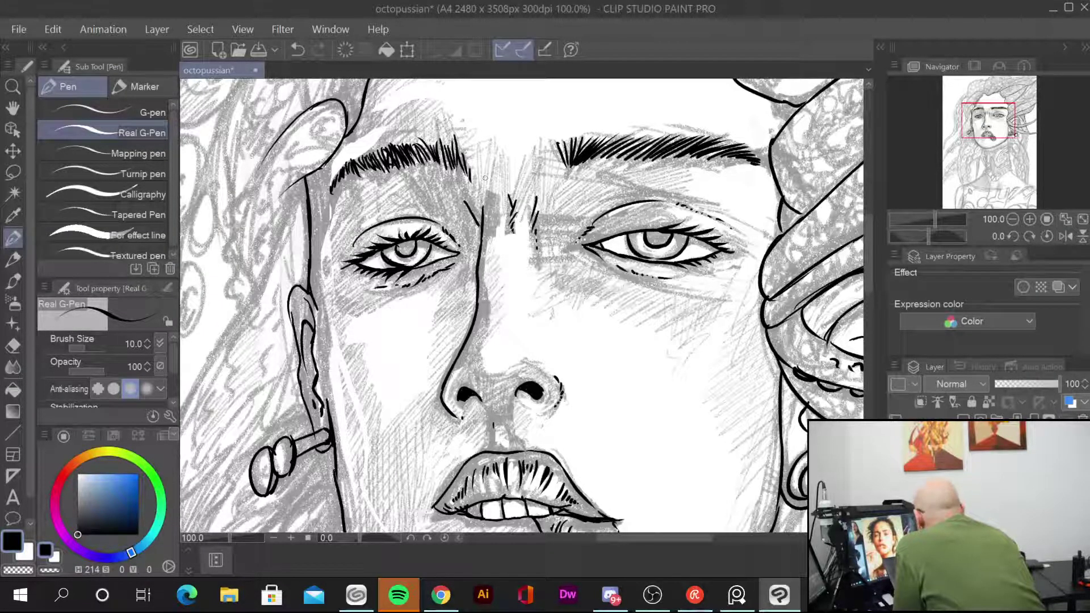
drag(450, 140, 437, 168)
mouse_move(440, 134)
mouse_down()
mouse_move(417, 154)
mouse_move(463, 190)
mouse_up()
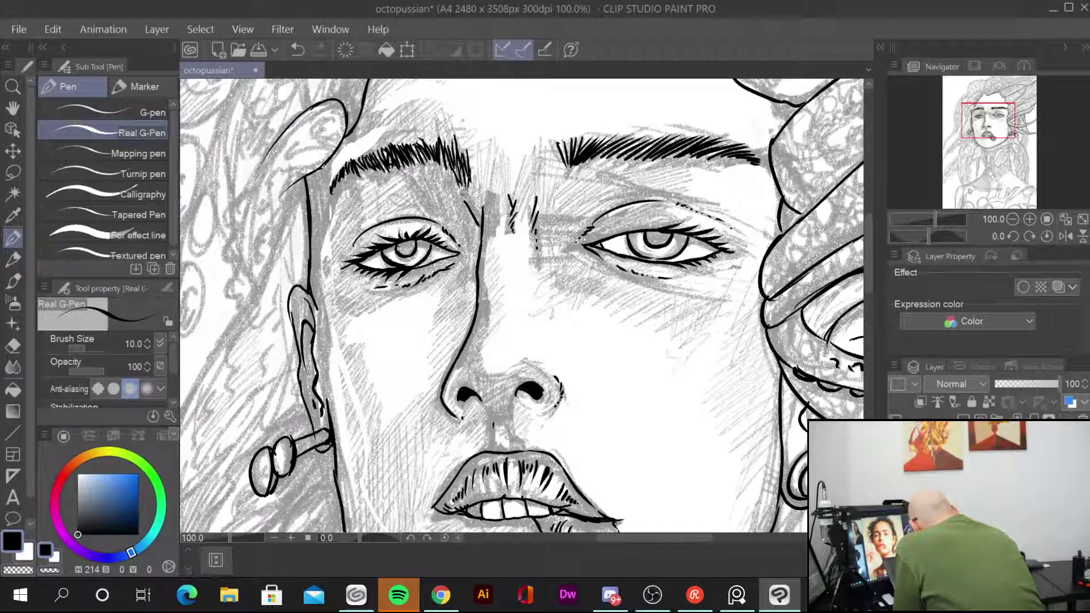
drag(477, 153, 470, 189)
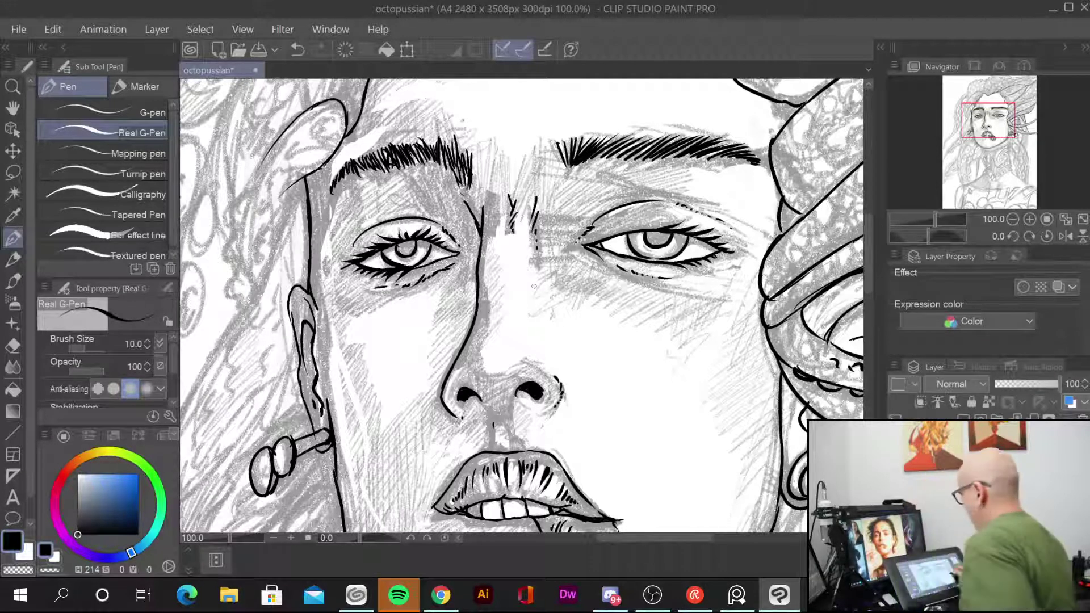
Step: Add short broken marks around the nose tip, beside the philtrum and at the centre of the chin
drag(662, 461, 674, 272)
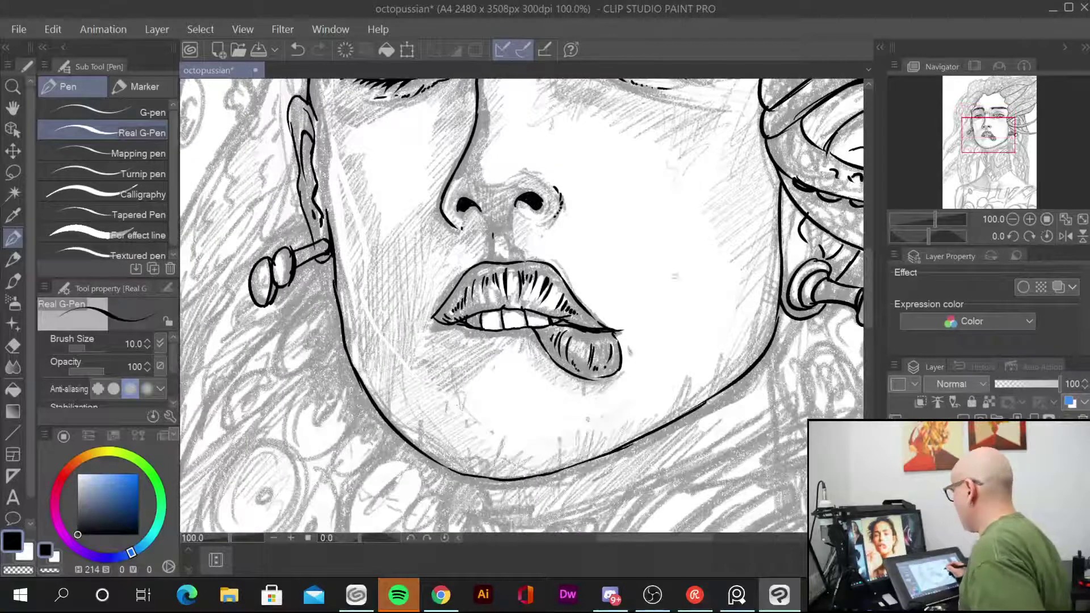
mouse_move(478, 151)
mouse_down()
mouse_move(470, 172)
mouse_move(506, 190)
mouse_up()
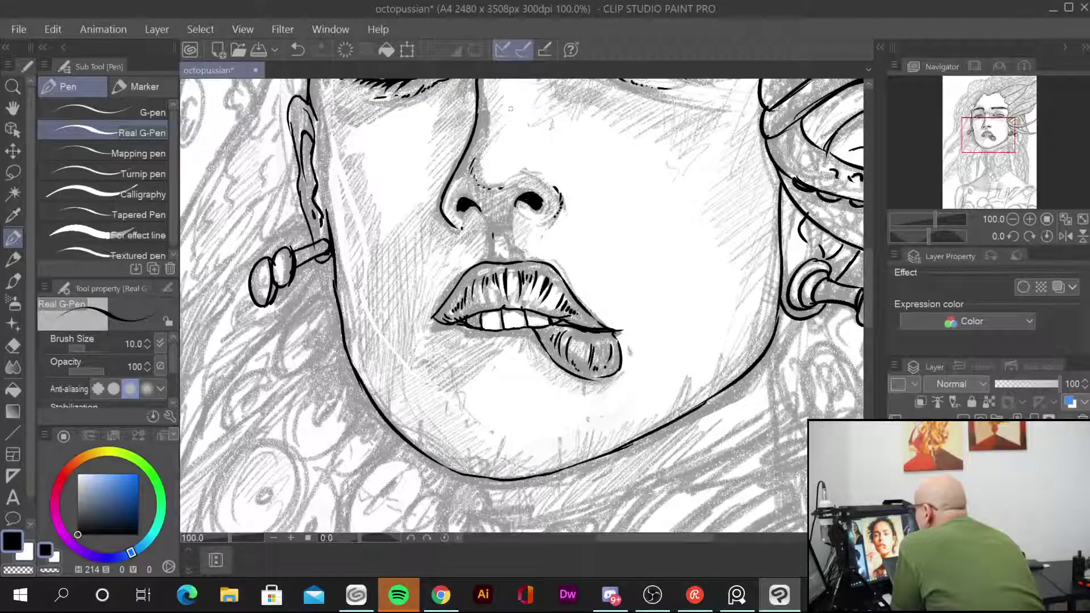
drag(512, 239, 514, 254)
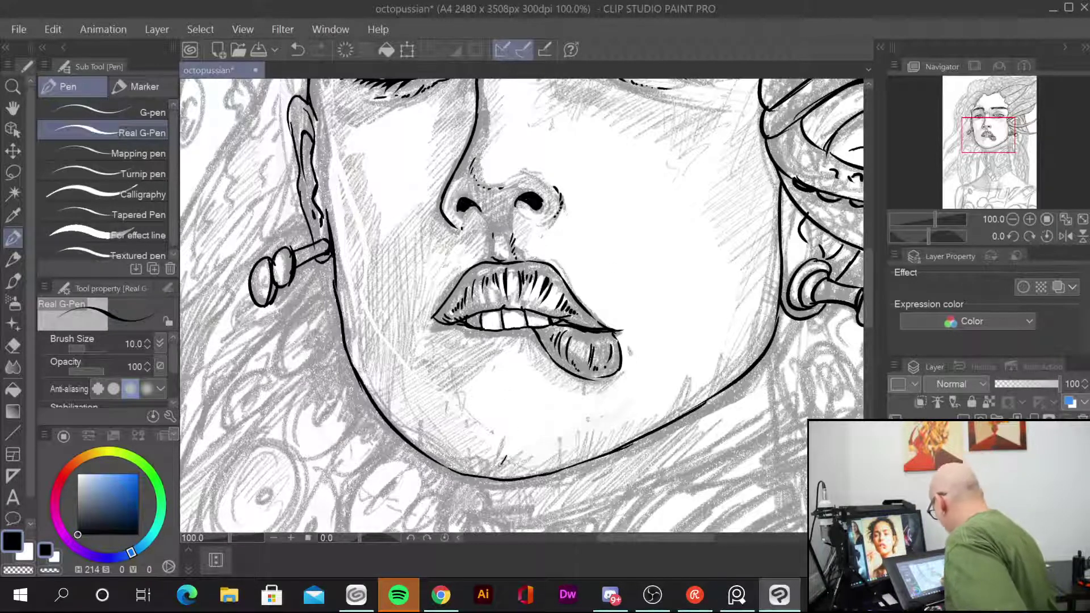
drag(509, 456, 502, 469)
drag(512, 458, 504, 472)
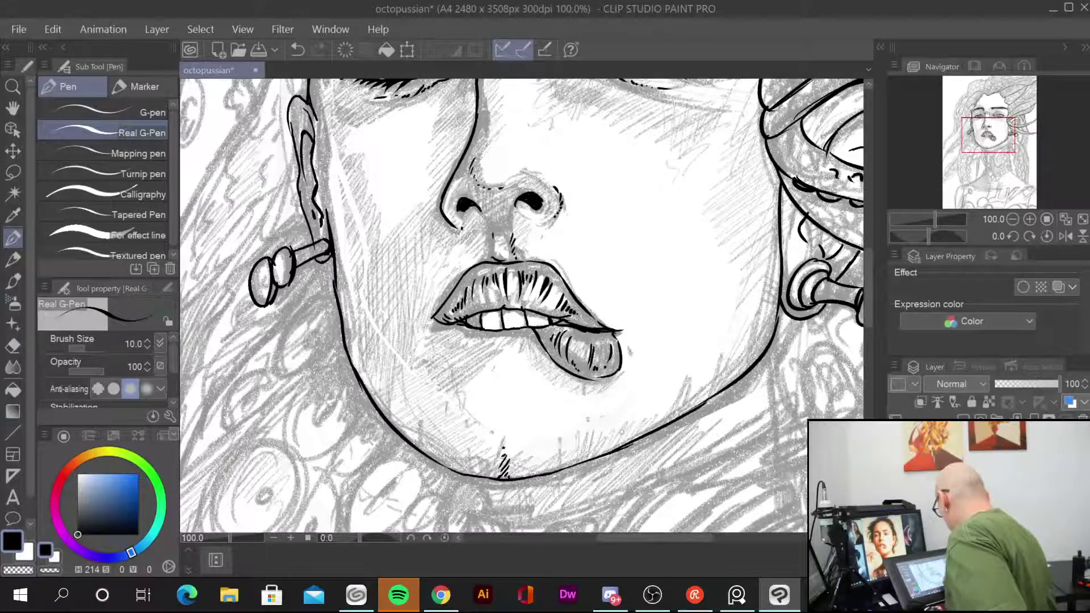
Step: Ink the bumpy outer edge of the large hair tentacle from the forehead hairline up to the page's top edge
scroll(522, 306, up, 5)
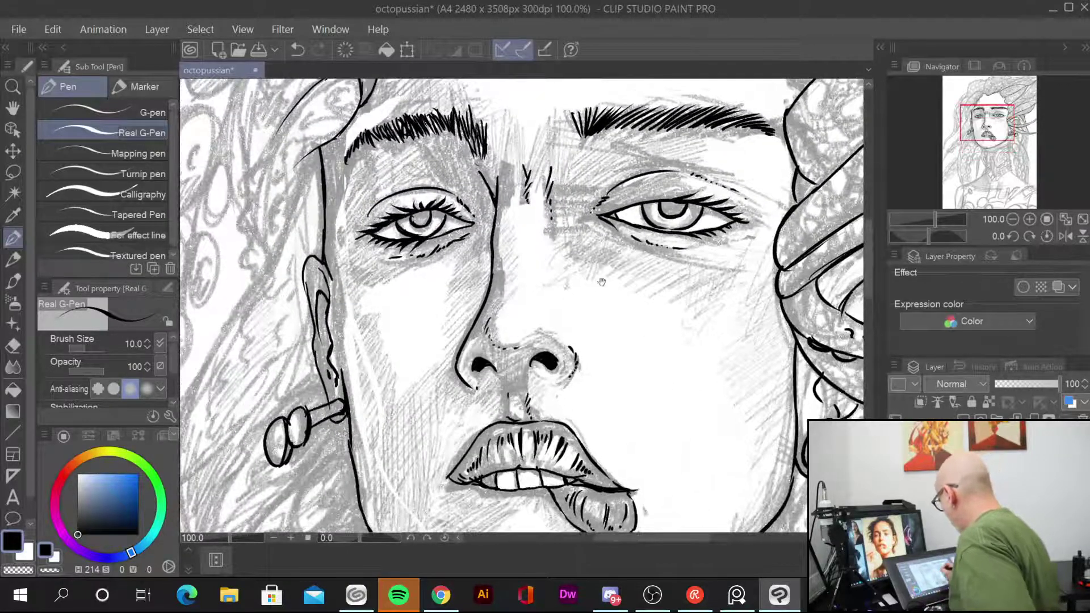
drag(601, 283, 625, 502)
drag(606, 275, 542, 397)
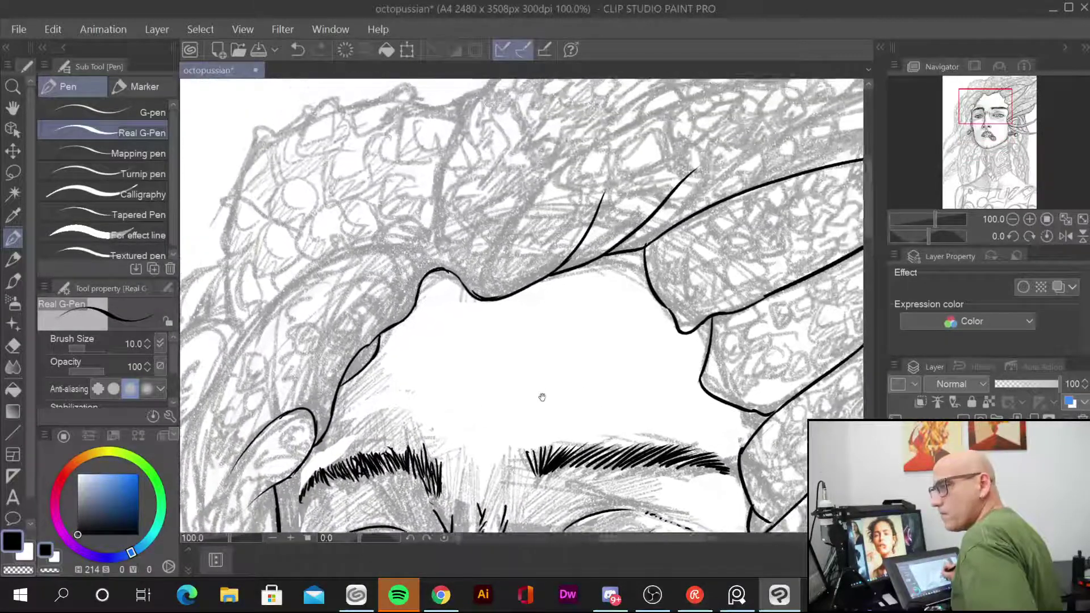
drag(527, 250, 529, 422)
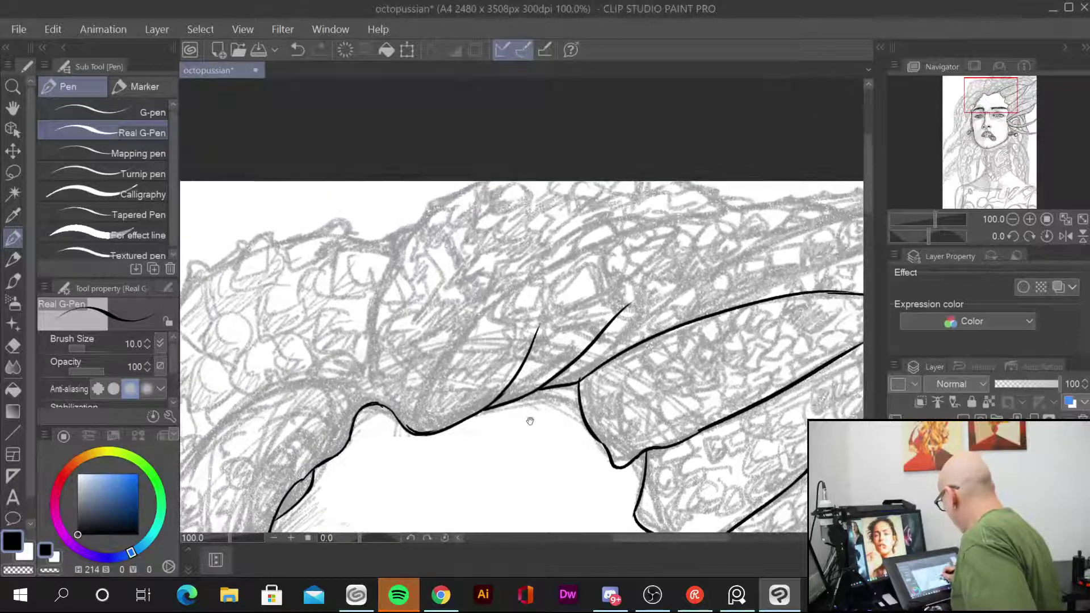
mouse_move(383, 405)
mouse_down()
mouse_move(369, 292)
mouse_move(441, 201)
mouse_move(455, 201)
mouse_up()
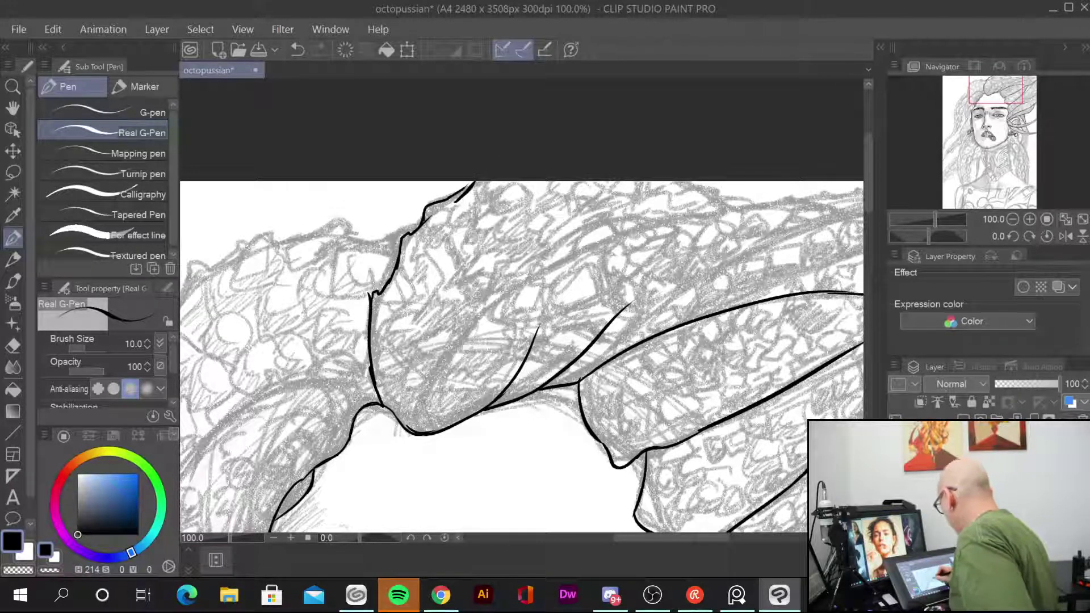
Step: Ink the inner contour of the large tentacle above the forehead, adding short texture marks and a bumpy edge fragment at the page top
mouse_move(418, 413)
mouse_down()
mouse_move(466, 335)
mouse_move(626, 230)
mouse_up()
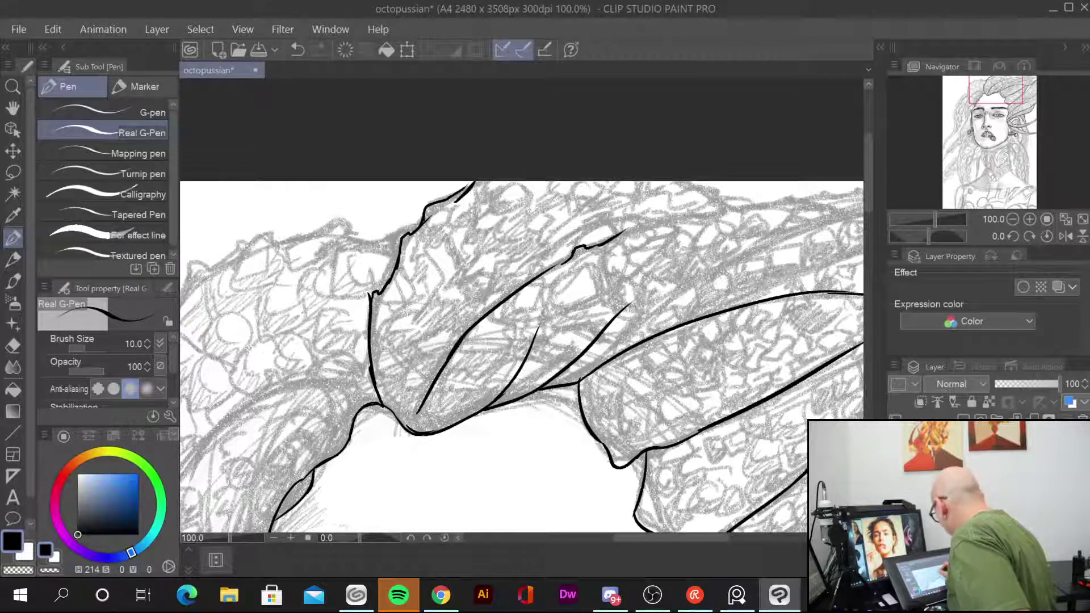
mouse_move(537, 335)
mouse_down()
mouse_move(558, 274)
mouse_move(527, 326)
mouse_up()
drag(492, 351, 503, 346)
mouse_move(625, 231)
mouse_down()
mouse_move(643, 218)
mouse_move(760, 206)
mouse_up()
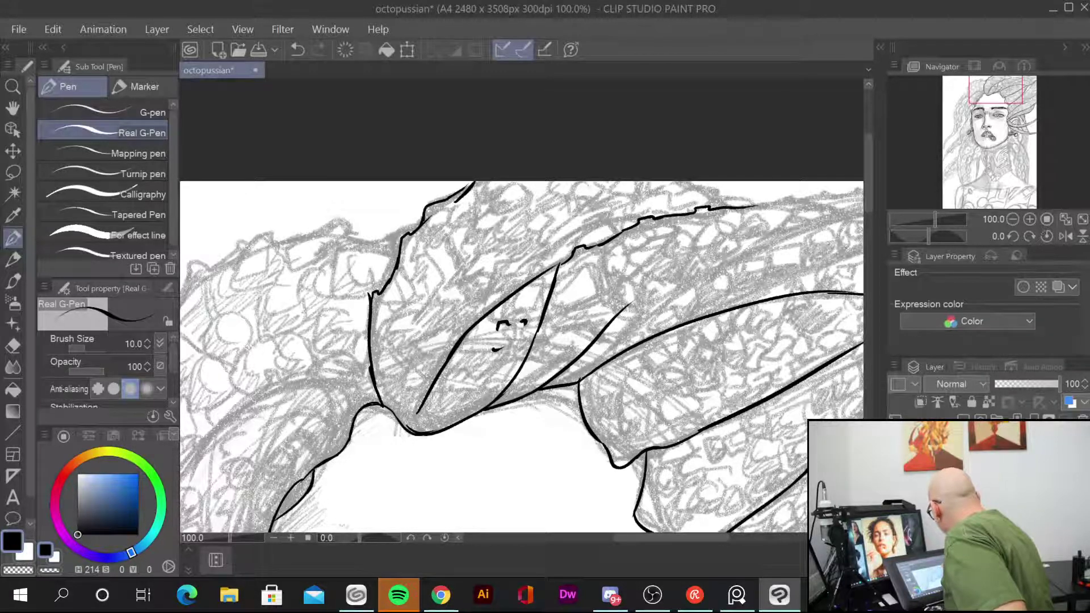
drag(686, 181, 726, 194)
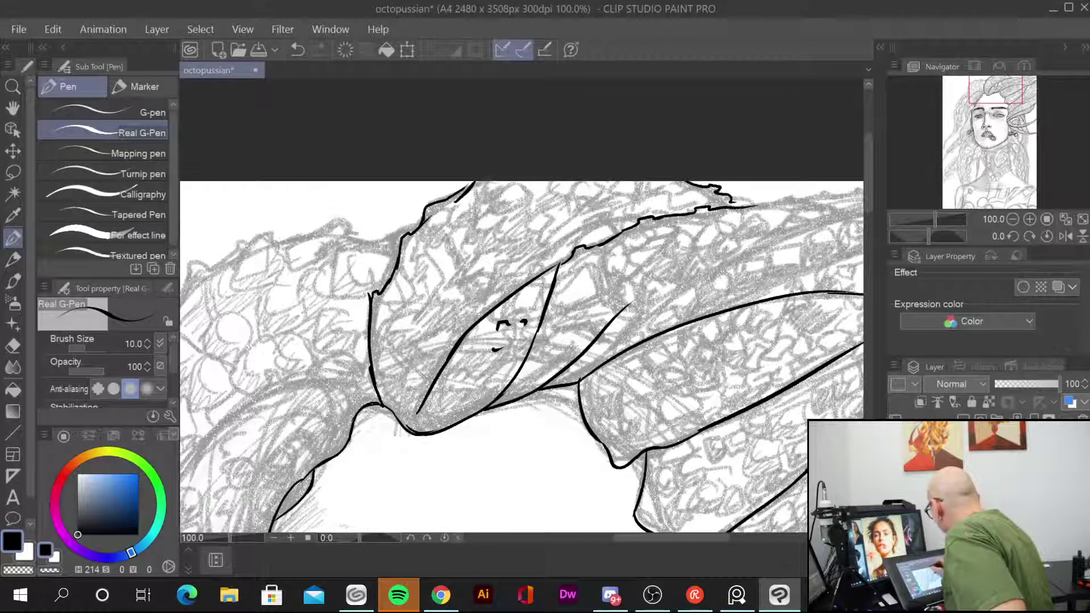
drag(418, 412, 415, 429)
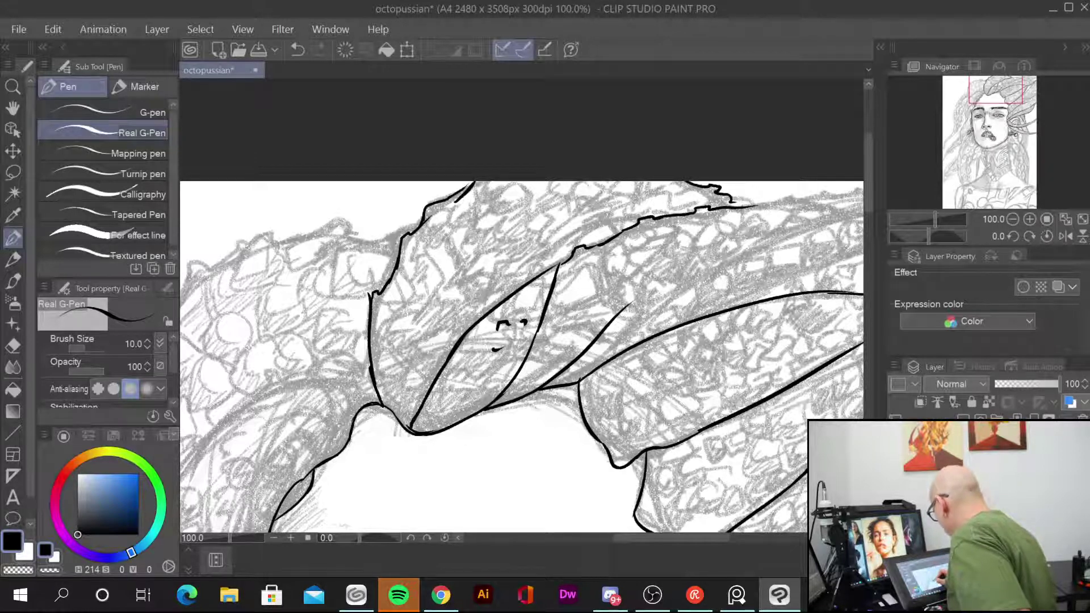
Step: Ink the neighbouring tentacle's long edge and inner fold, add small texture marks, and extend its bumpy upper edge to the page top
drag(625, 341, 499, 344)
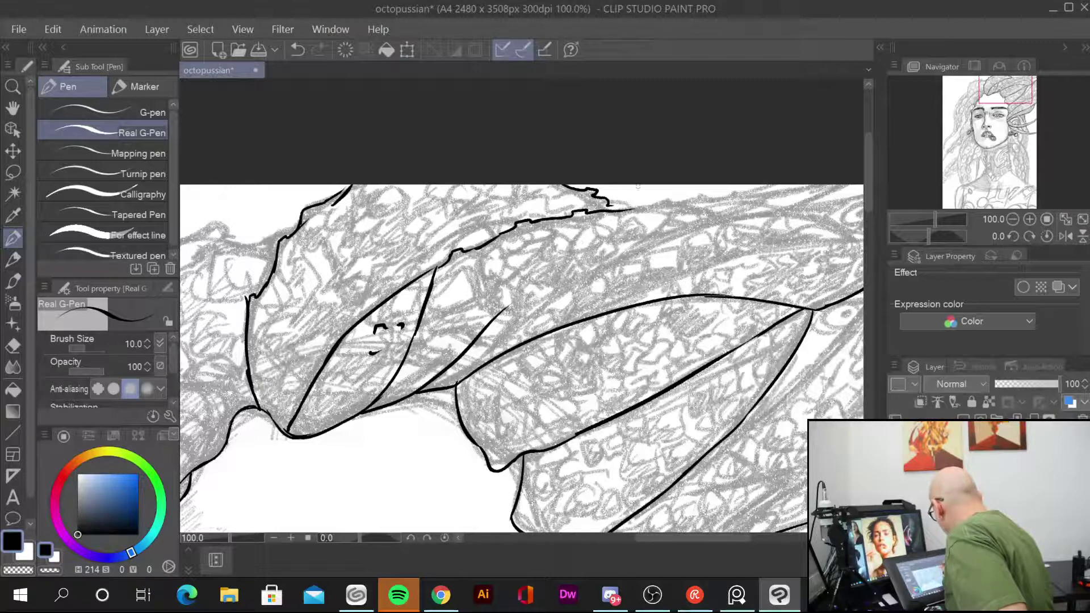
mouse_move(458, 384)
mouse_down()
mouse_move(533, 313)
mouse_move(698, 198)
mouse_up()
drag(628, 211, 704, 196)
drag(591, 227, 607, 233)
click(559, 234)
drag(503, 313, 577, 276)
mouse_move(509, 324)
mouse_down()
mouse_move(536, 305)
mouse_move(495, 335)
mouse_up()
drag(485, 341, 477, 351)
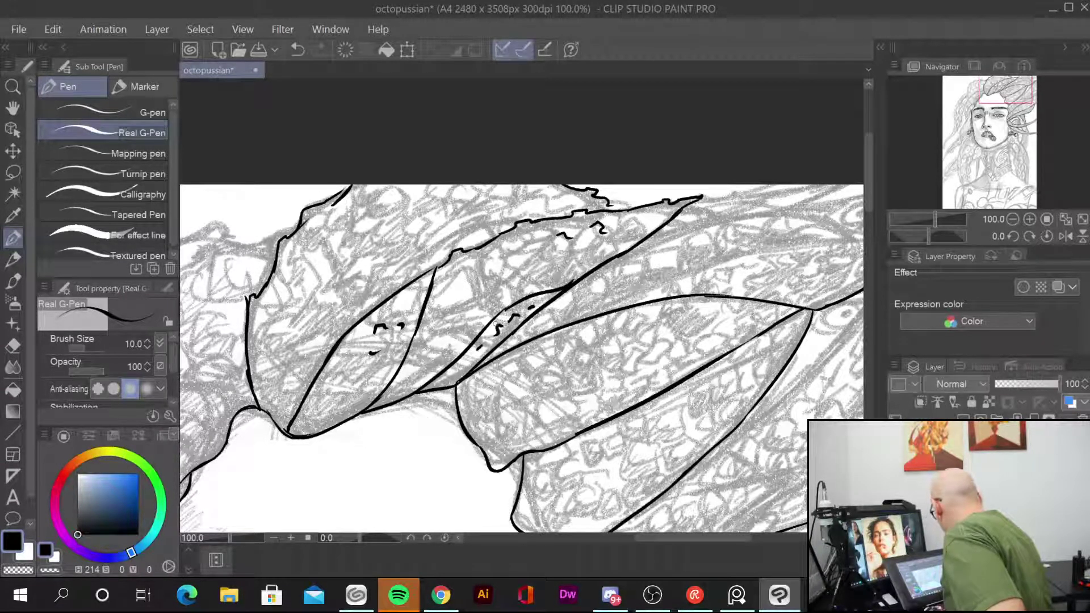
drag(703, 197, 745, 189)
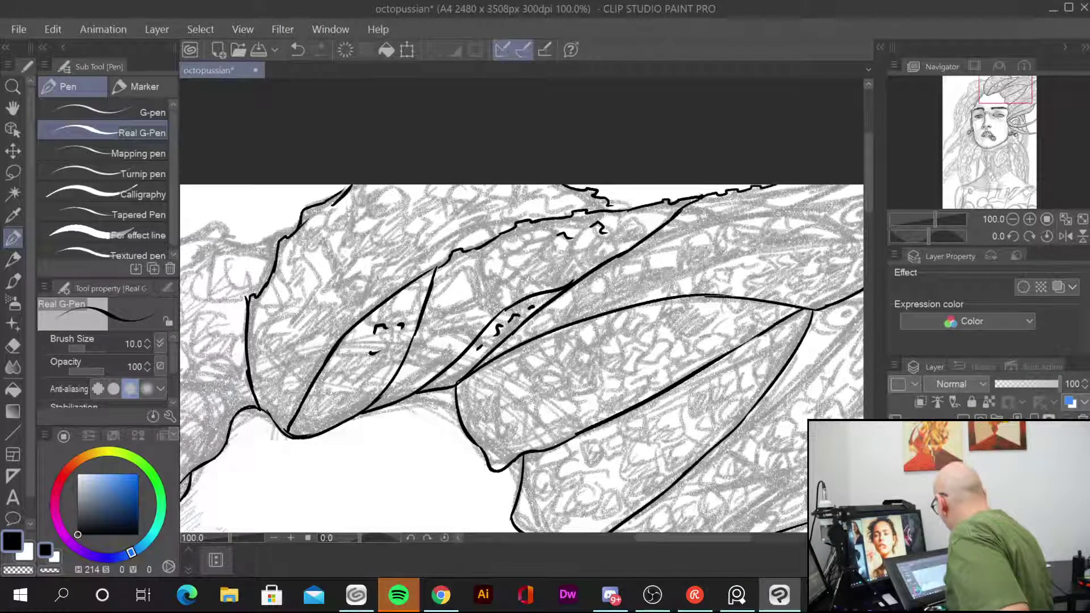
Step: Ink the overlapping tentacle contours running to the page's side edge and the row of small suckers in the upper corner
drag(796, 394, 584, 345)
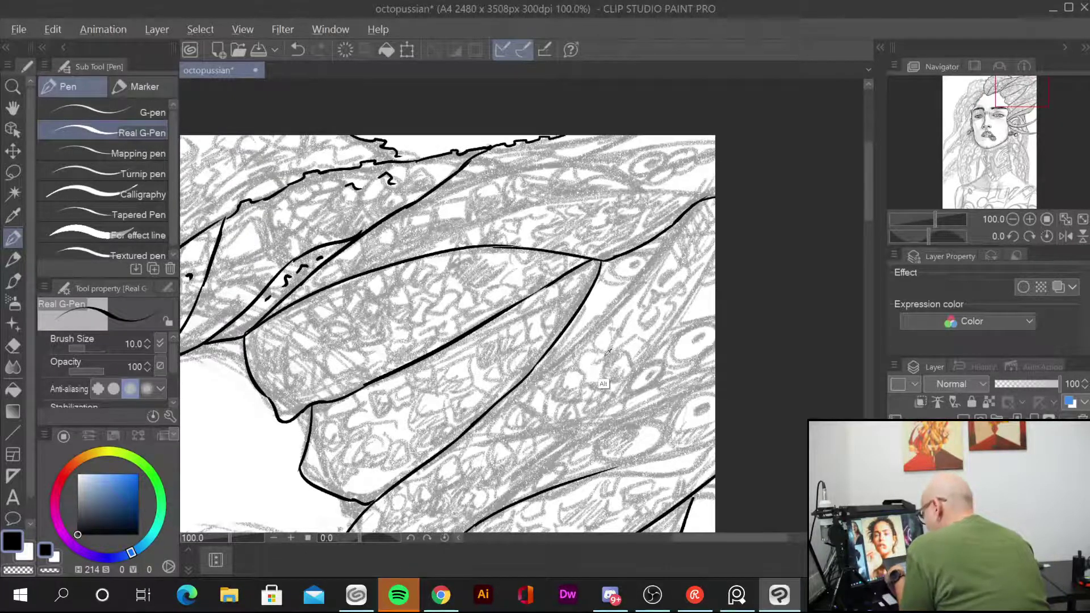
key(alt)
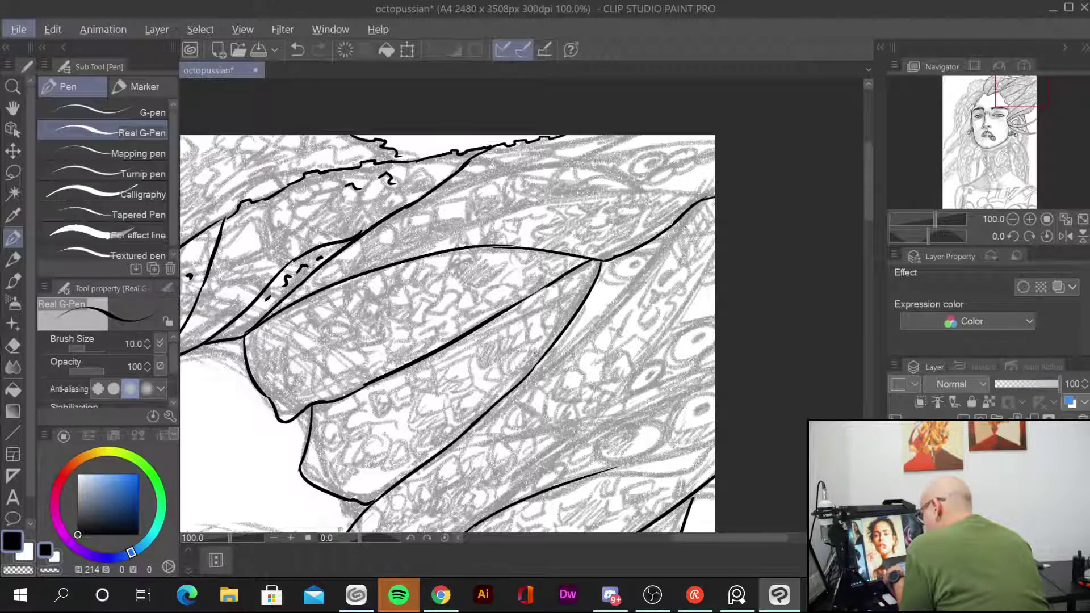
drag(537, 356, 423, 419)
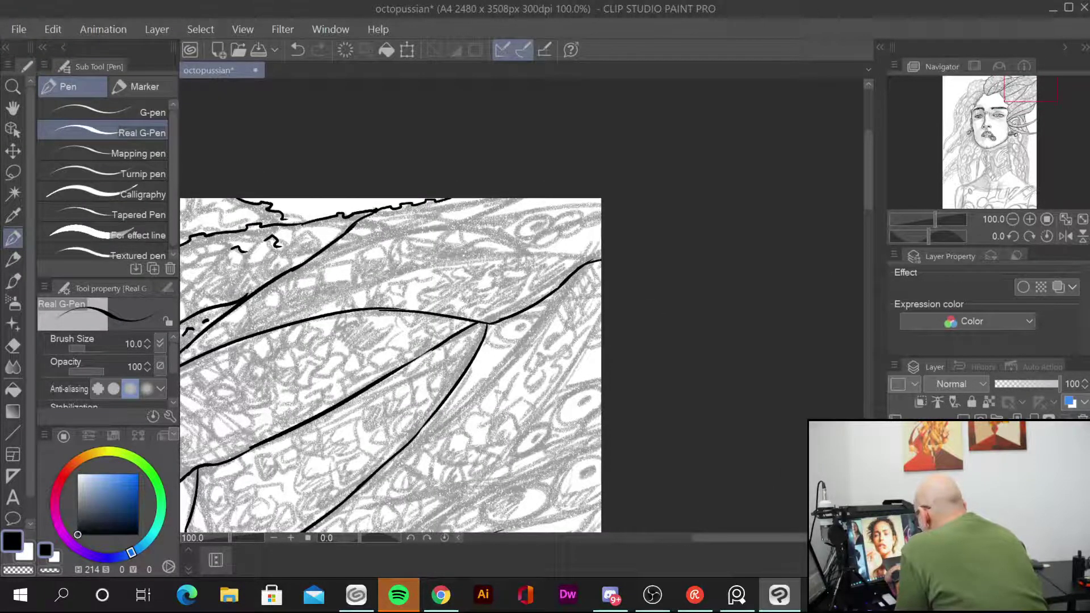
mouse_move(234, 341)
mouse_down()
mouse_move(442, 258)
mouse_move(601, 258)
mouse_up()
mouse_move(317, 263)
mouse_down()
mouse_move(395, 229)
mouse_move(461, 225)
mouse_up()
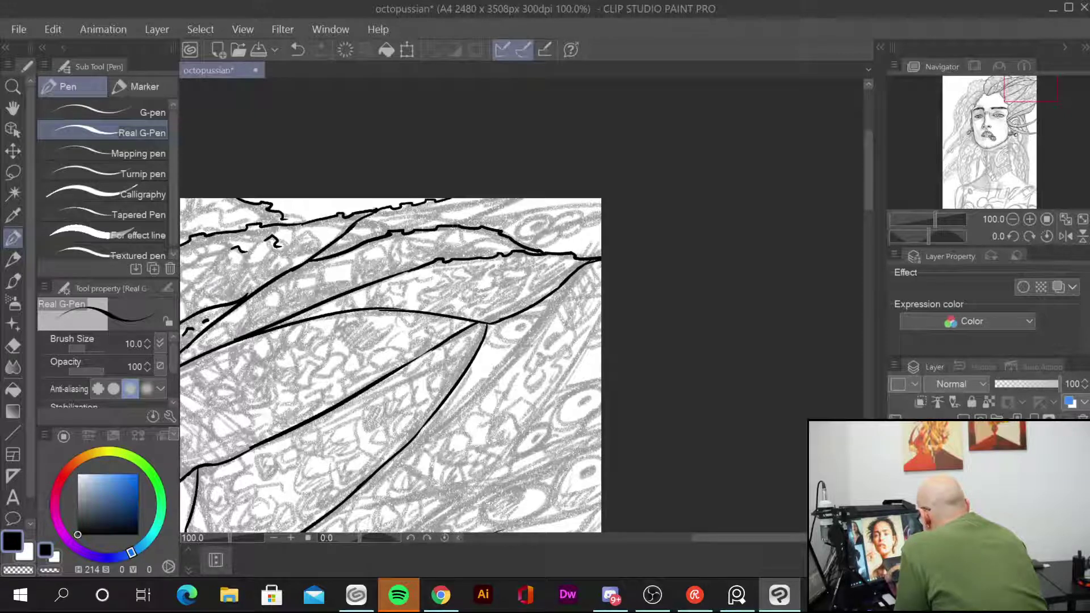
mouse_move(515, 215)
mouse_down()
mouse_move(533, 207)
mouse_move(554, 222)
mouse_move(513, 233)
mouse_move(583, 225)
mouse_move(559, 212)
mouse_move(600, 206)
mouse_move(547, 245)
mouse_move(601, 224)
mouse_up()
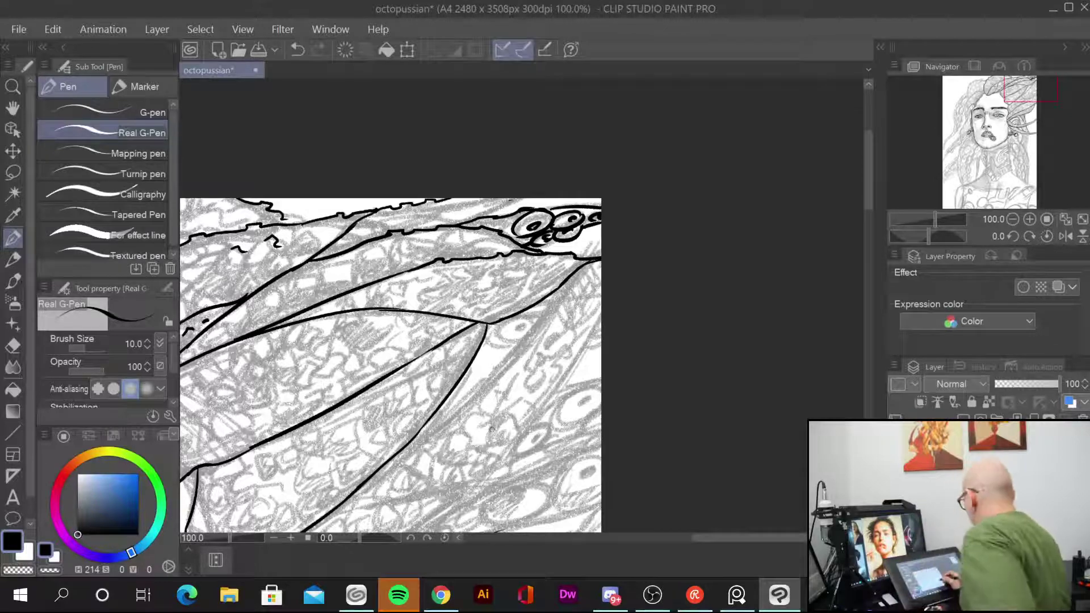
Step: Ink the bumpy outer edge of the hair below the lower pointed tentacle and the two strand lines inside it
drag(392, 363, 451, 270)
drag(556, 528, 524, 376)
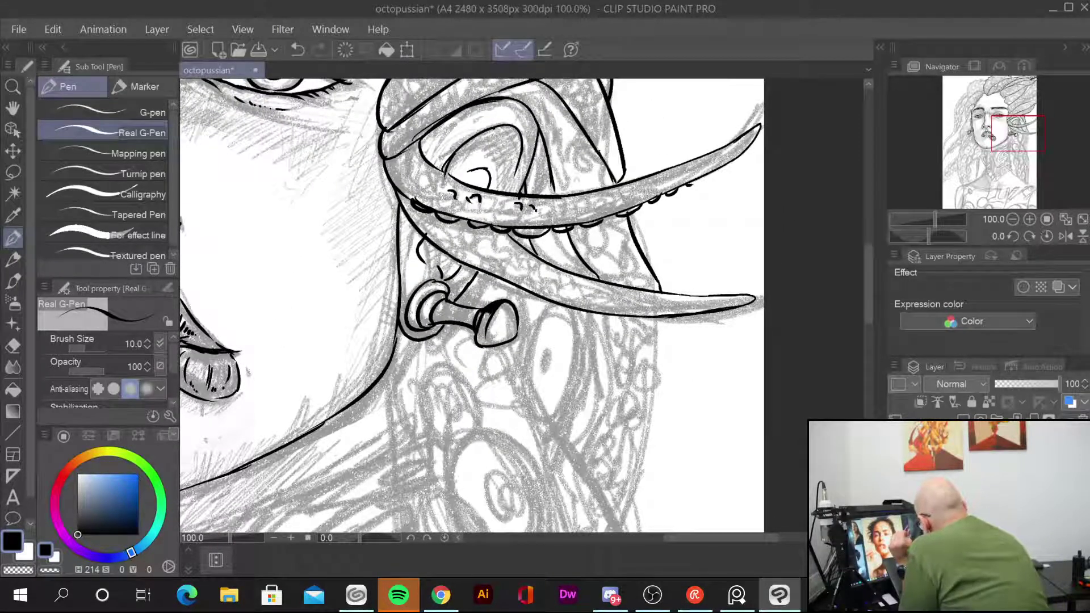
mouse_move(657, 320)
mouse_down()
mouse_move(662, 359)
mouse_move(641, 447)
mouse_up()
drag(628, 498, 623, 516)
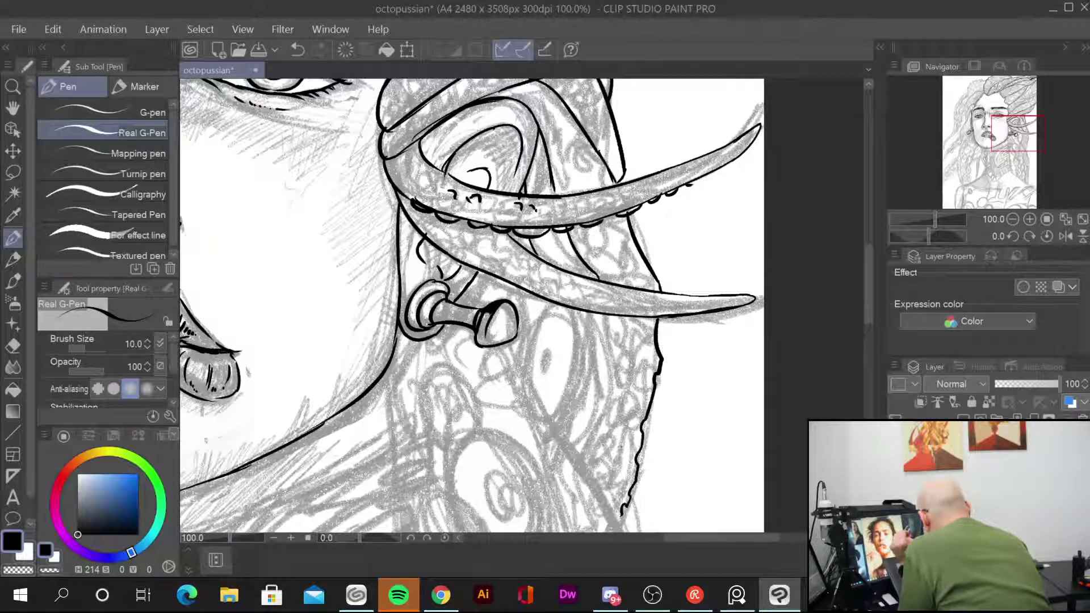
mouse_move(600, 314)
mouse_down()
mouse_move(621, 366)
mouse_move(578, 455)
mouse_up()
drag(594, 313, 576, 452)
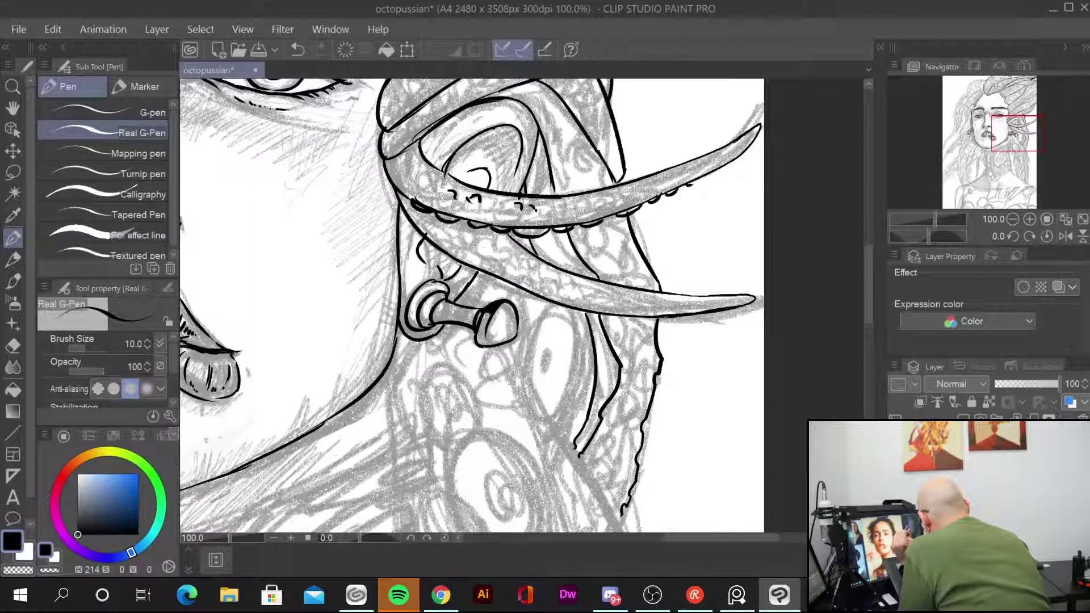
Step: Ink the elongated oval sucker with a dark slit beside the earring, its surrounding strand edges, and a heavy arc at the earring's end
drag(570, 313, 527, 390)
drag(581, 318, 548, 430)
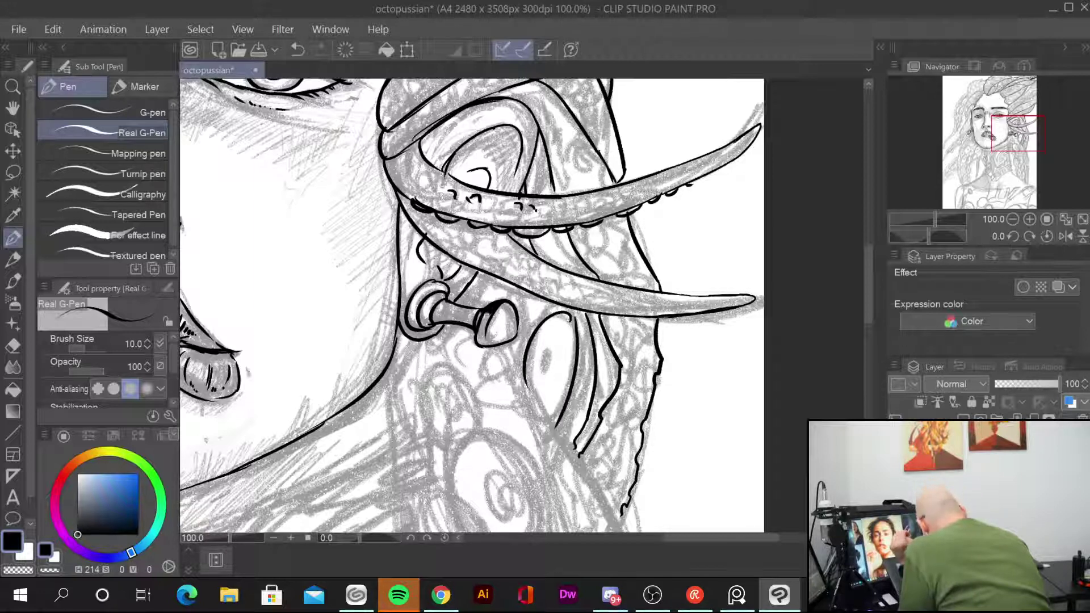
mouse_move(509, 349)
mouse_down()
mouse_move(548, 434)
mouse_move(580, 467)
mouse_up()
mouse_move(555, 367)
mouse_down()
mouse_move(547, 345)
mouse_move(543, 392)
mouse_up()
drag(553, 347, 549, 384)
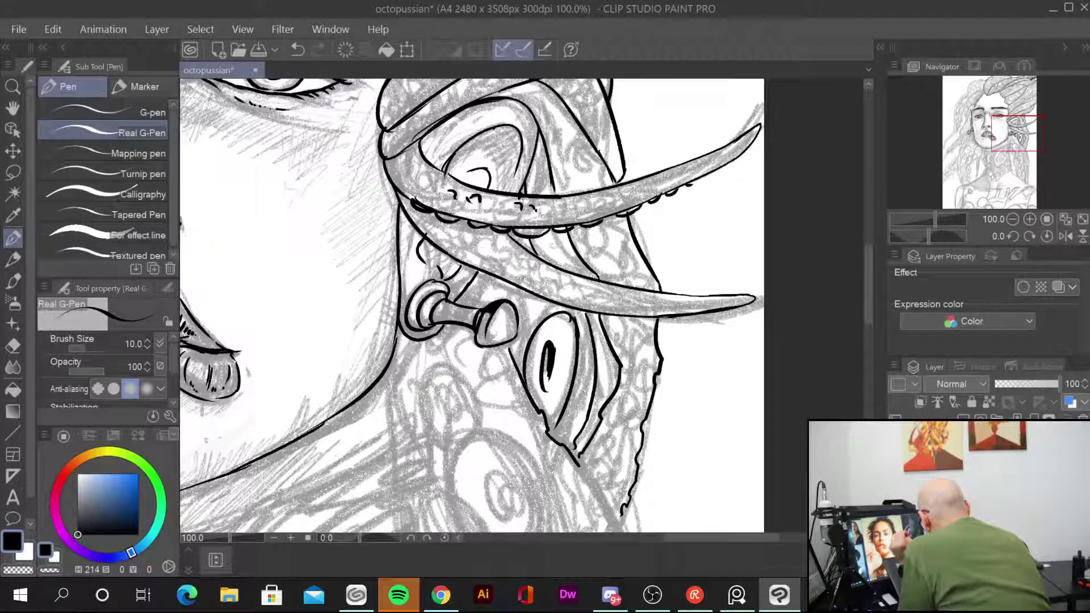
drag(484, 309, 534, 331)
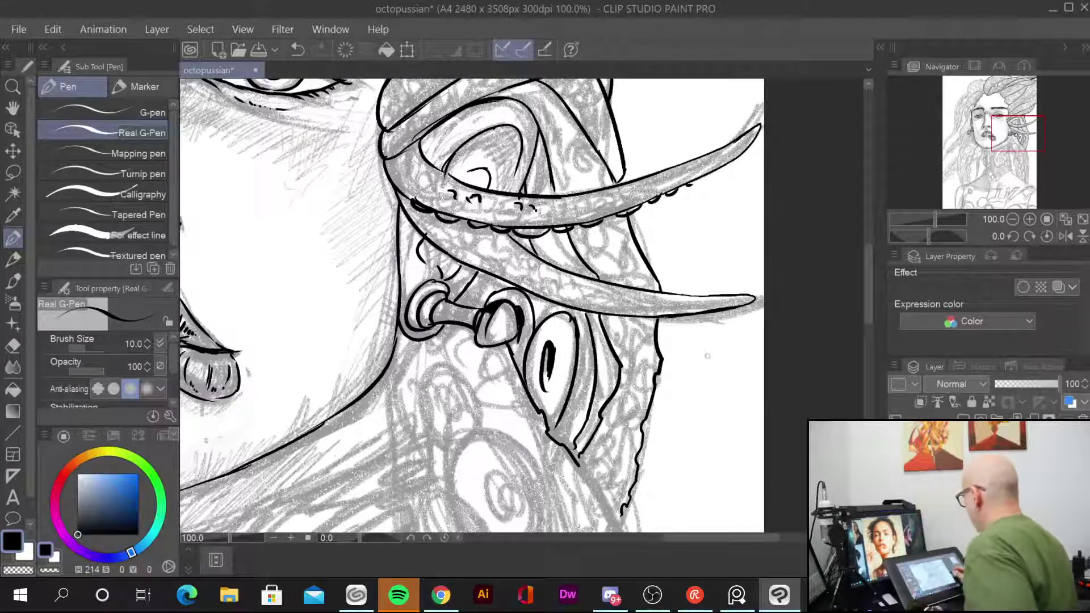
Step: Ink the small tentacle curling beside the temple with a bumpy outer edge, a smooth inner edge and short texture marks
drag(699, 412, 596, 430)
drag(519, 210, 548, 497)
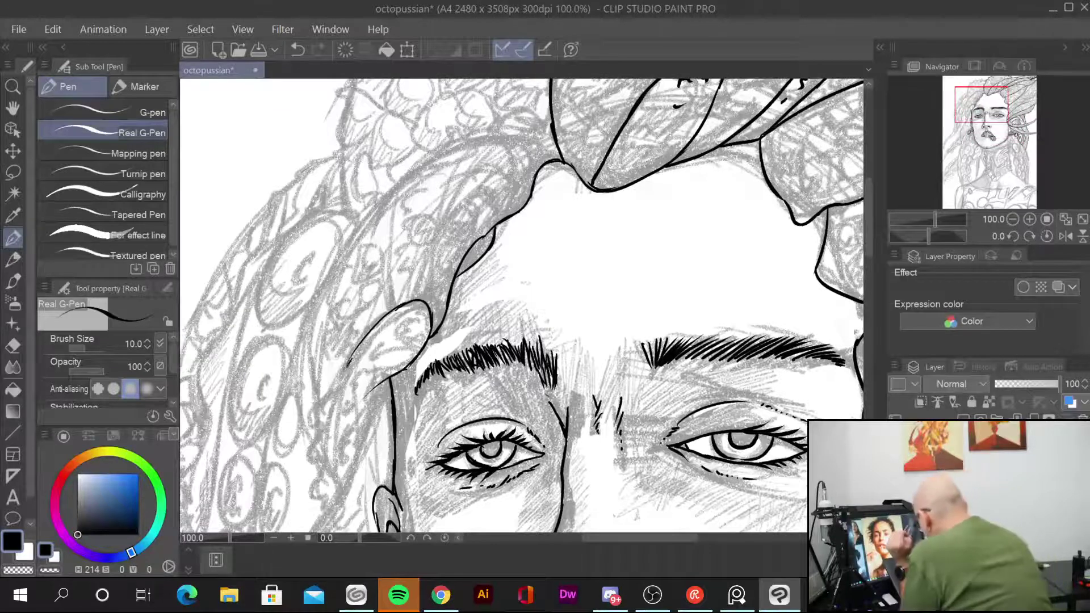
drag(349, 364, 309, 408)
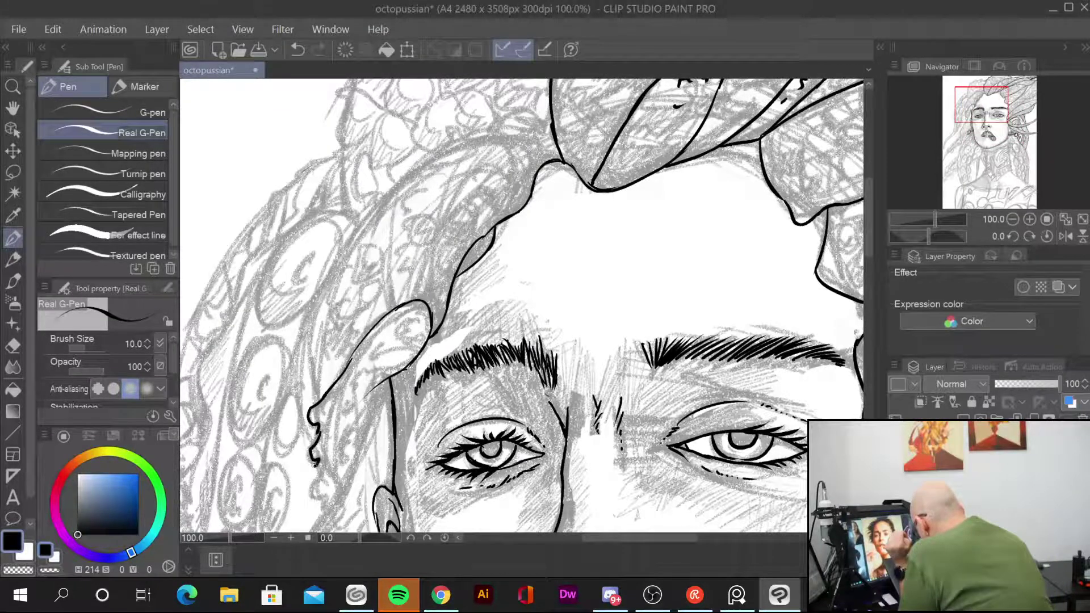
drag(312, 480, 317, 494)
drag(335, 421, 344, 455)
drag(392, 381, 328, 505)
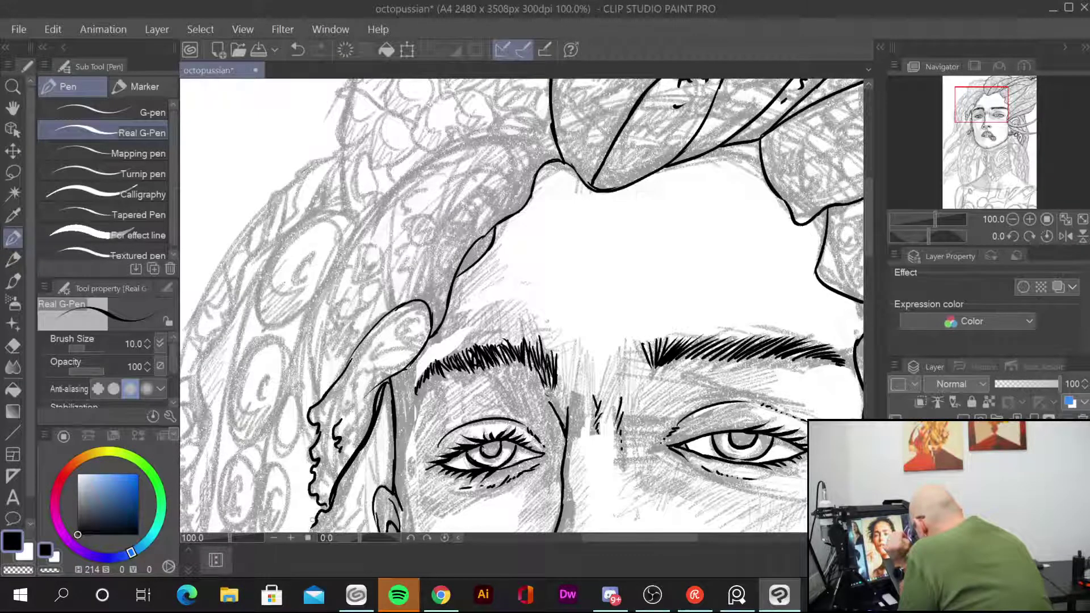
scroll(523, 306, down, 3)
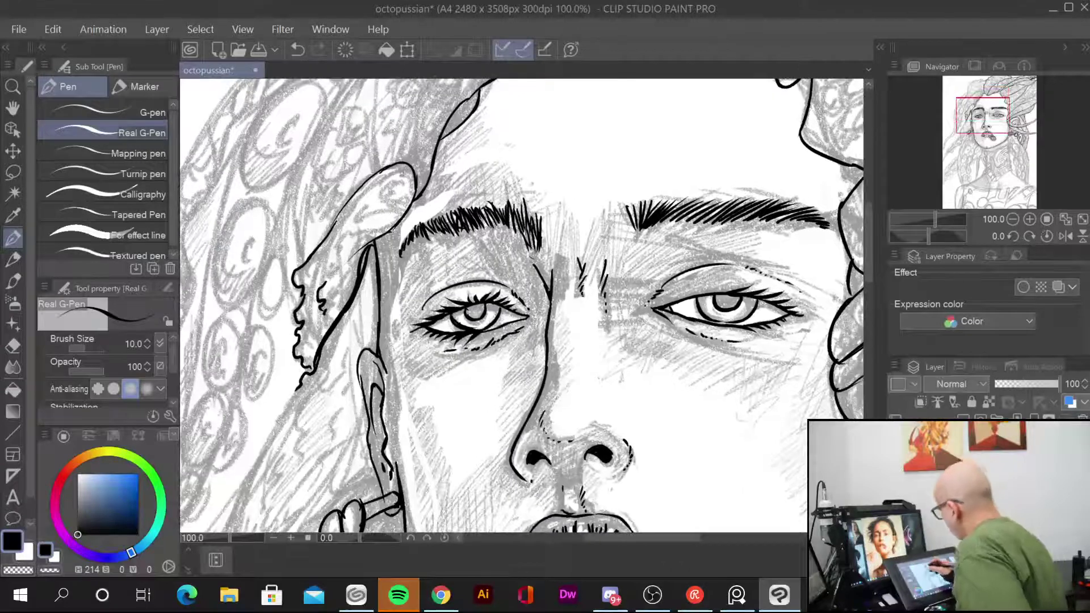
drag(393, 184, 368, 210)
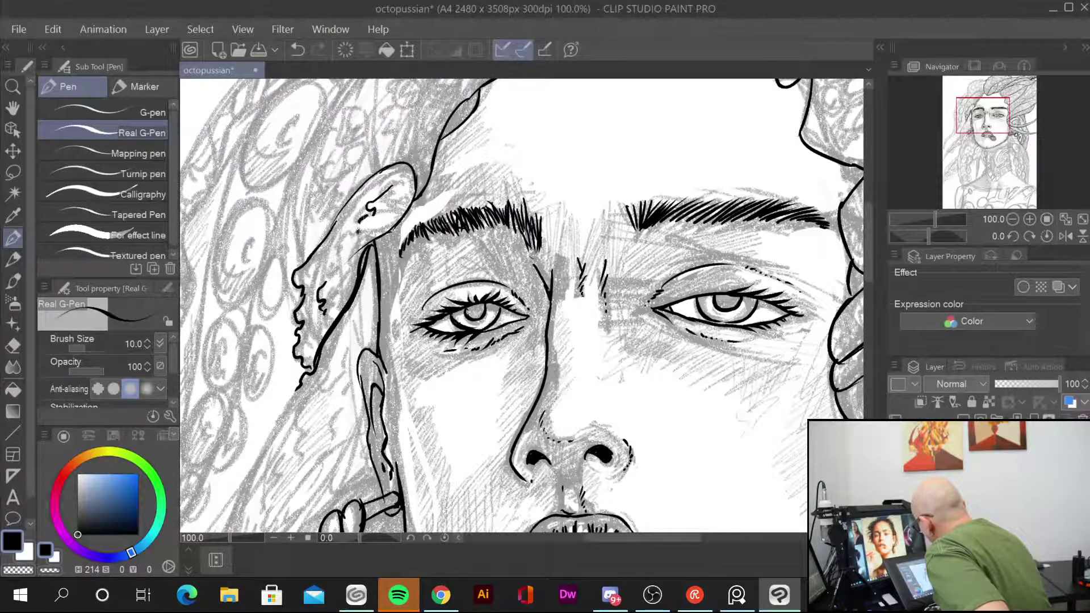
Step: Ink the hanging tentacle beside the cheek, with its outer edge running down to a point and its inner edge starting behind the earring
mouse_move(511, 340)
mouse_down()
mouse_move(534, 153)
mouse_move(558, 151)
mouse_up()
mouse_move(358, 188)
mouse_down()
mouse_move(284, 311)
mouse_move(270, 394)
mouse_up()
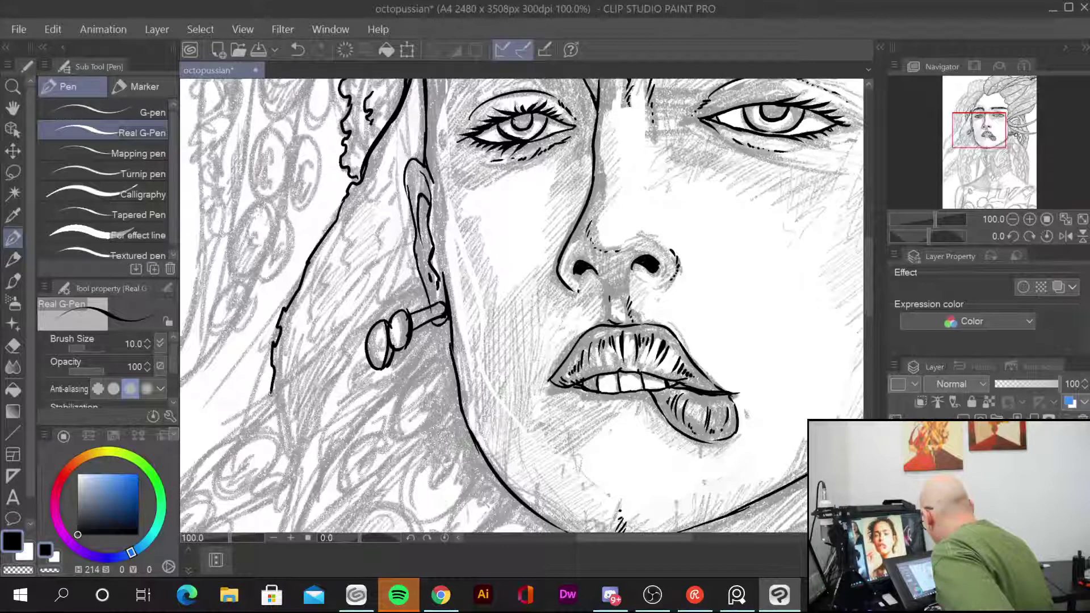
drag(511, 341, 551, 210)
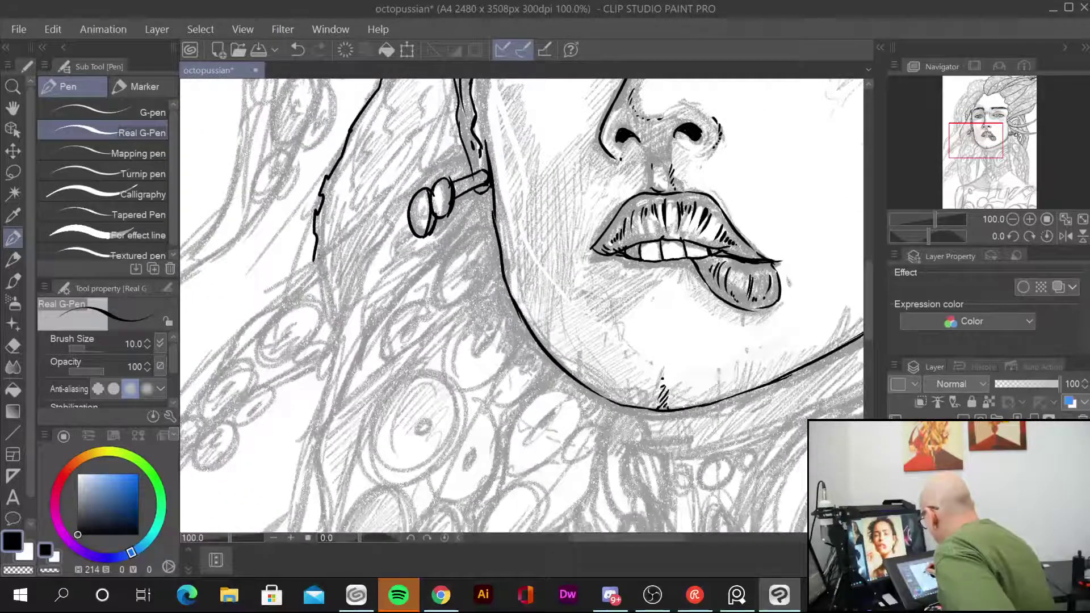
drag(315, 247, 336, 339)
mouse_move(443, 165)
mouse_down()
mouse_move(386, 213)
mouse_move(328, 389)
mouse_up()
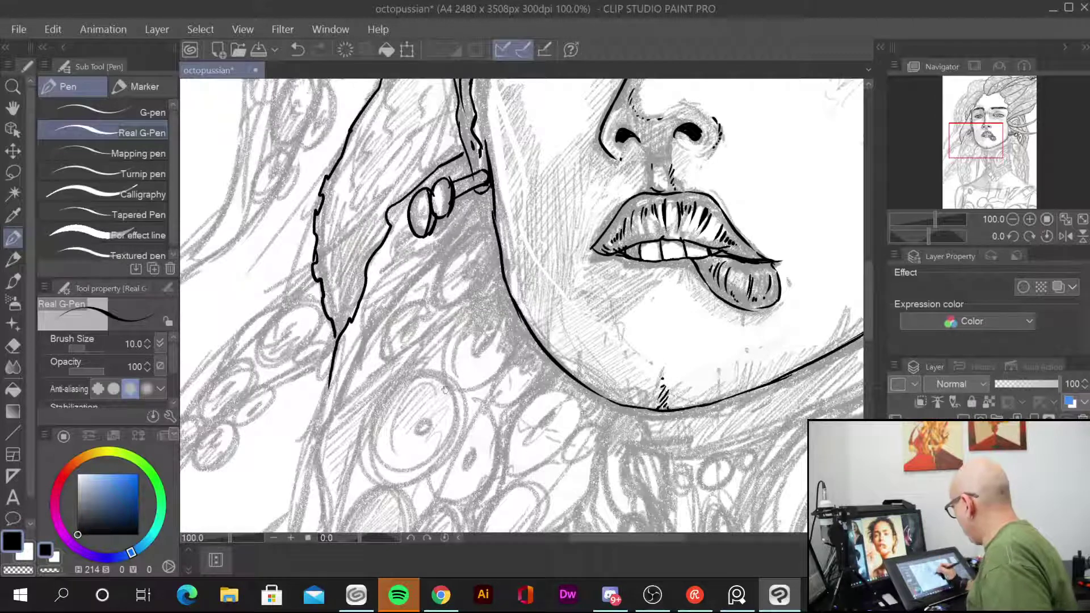
Step: Ink both edges of the thin tentacle sweeping outward from behind the hanging tentacle to a sharp tip
drag(523, 307, 658, 284)
mouse_move(459, 245)
mouse_down()
mouse_move(400, 278)
mouse_move(297, 420)
mouse_up()
drag(284, 461, 412, 294)
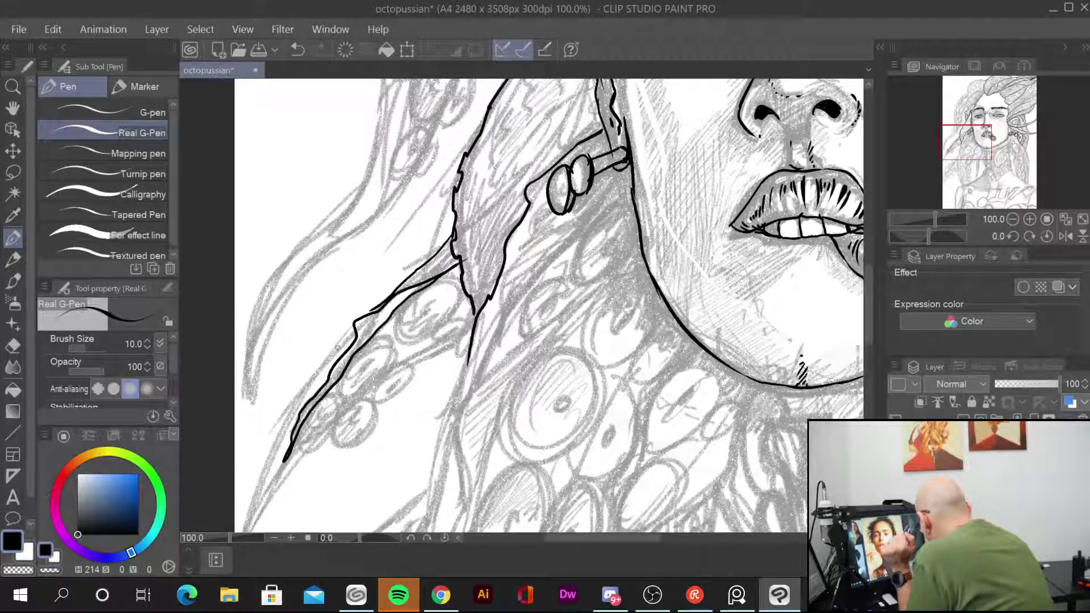
mouse_move(358, 329)
mouse_down()
mouse_move(297, 399)
mouse_move(250, 527)
mouse_up()
Step: Ink the paired row of oval suckers with dark centres along the underside of the thin outward-sweeping tentacle
mouse_move(287, 454)
mouse_down()
mouse_move(249, 528)
mouse_move(307, 448)
mouse_up()
mouse_move(328, 397)
mouse_down()
mouse_move(325, 446)
mouse_move(332, 422)
mouse_move(323, 427)
mouse_move(343, 427)
mouse_move(334, 400)
mouse_up()
mouse_move(368, 351)
mouse_down()
mouse_move(357, 397)
mouse_move(361, 355)
mouse_up()
mouse_move(358, 368)
mouse_down()
mouse_move(364, 404)
mouse_move(401, 373)
mouse_move(379, 386)
mouse_up()
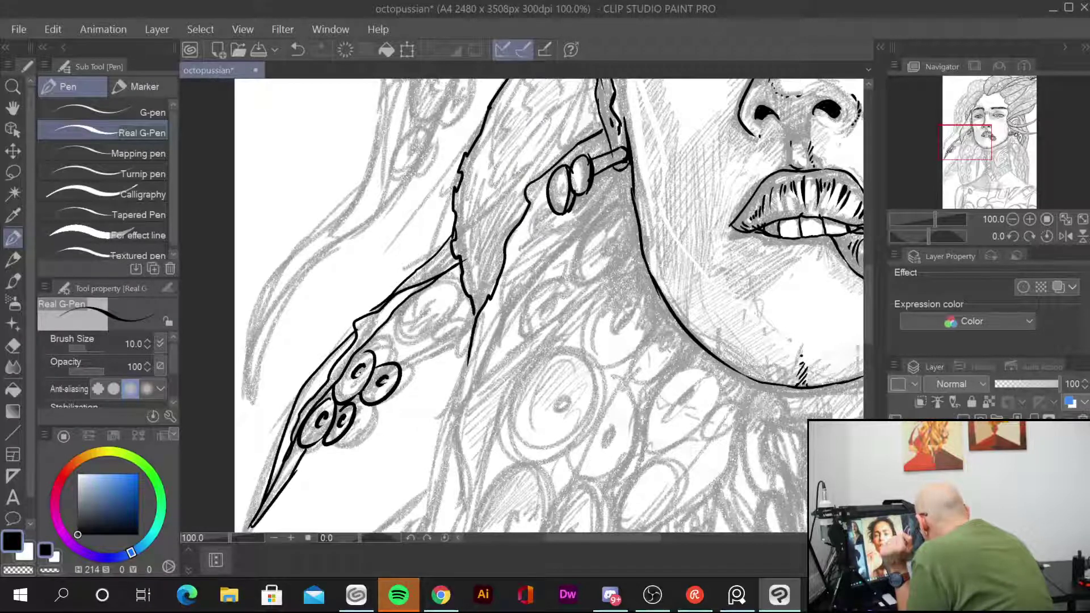
mouse_move(409, 310)
mouse_down()
mouse_move(377, 355)
mouse_move(403, 370)
mouse_move(449, 335)
mouse_move(449, 349)
mouse_move(423, 354)
mouse_up()
mouse_move(461, 309)
mouse_down()
mouse_move(432, 326)
mouse_move(455, 269)
mouse_move(432, 315)
mouse_move(451, 304)
mouse_move(474, 312)
mouse_move(454, 351)
mouse_move(469, 345)
mouse_up()
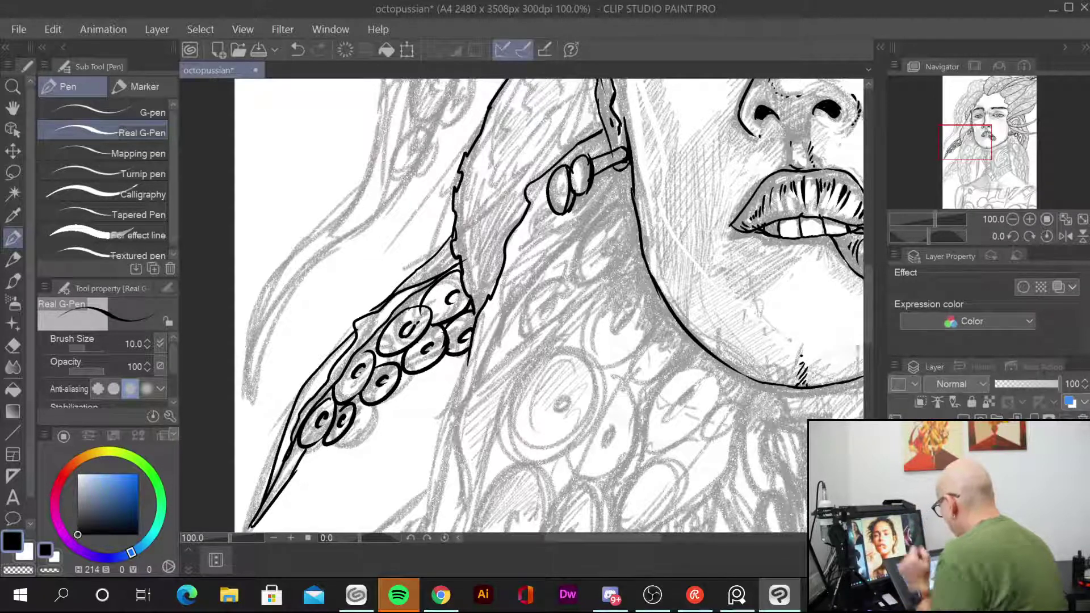
drag(313, 440, 320, 446)
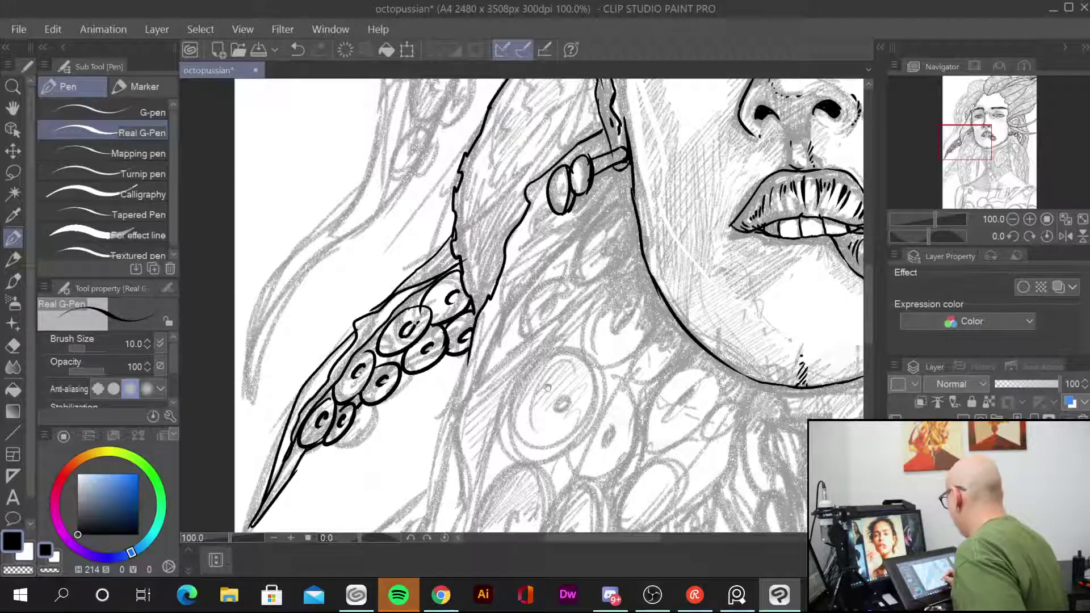
Step: Ink the bumpy outer edge of the tentacle framing the forehead down to the temple, with small texture marks inside and along the hairline
scroll(550, 306, up, 5)
scroll(550, 307, up, 5)
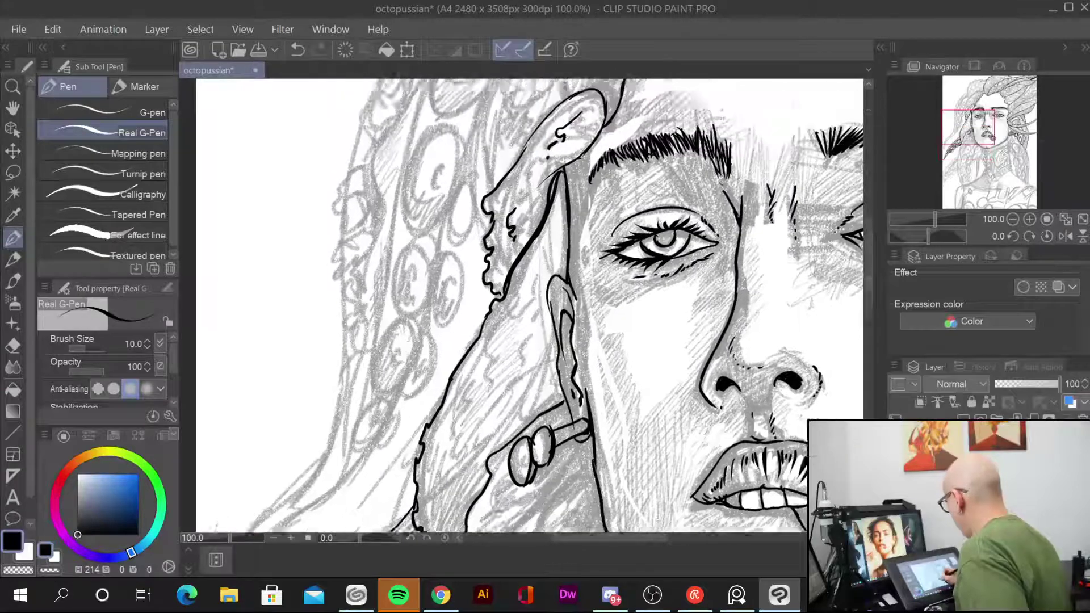
scroll(527, 380, up, 3)
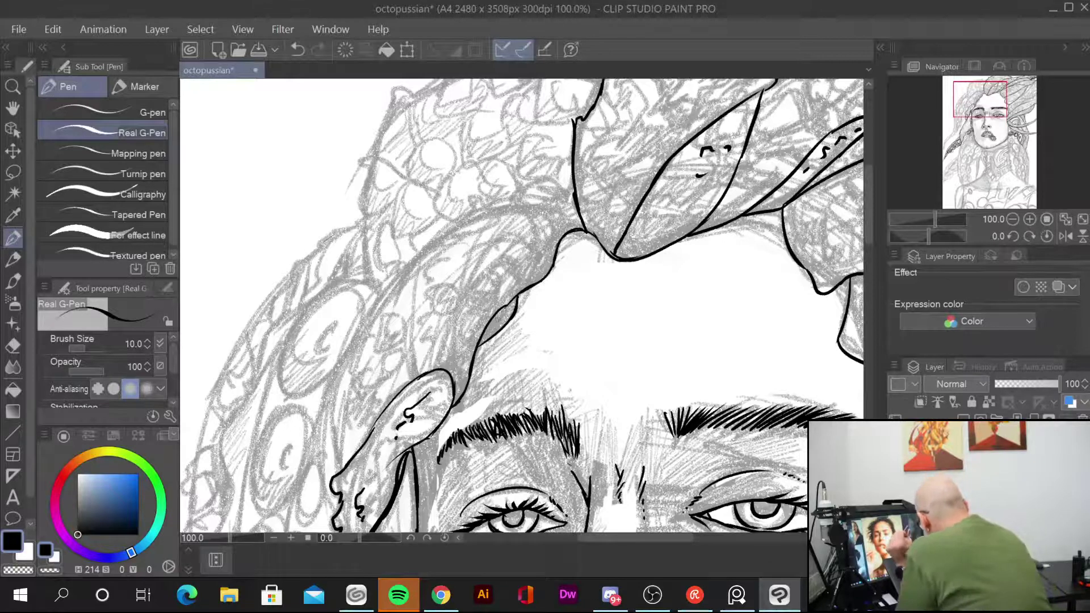
drag(504, 315, 495, 322)
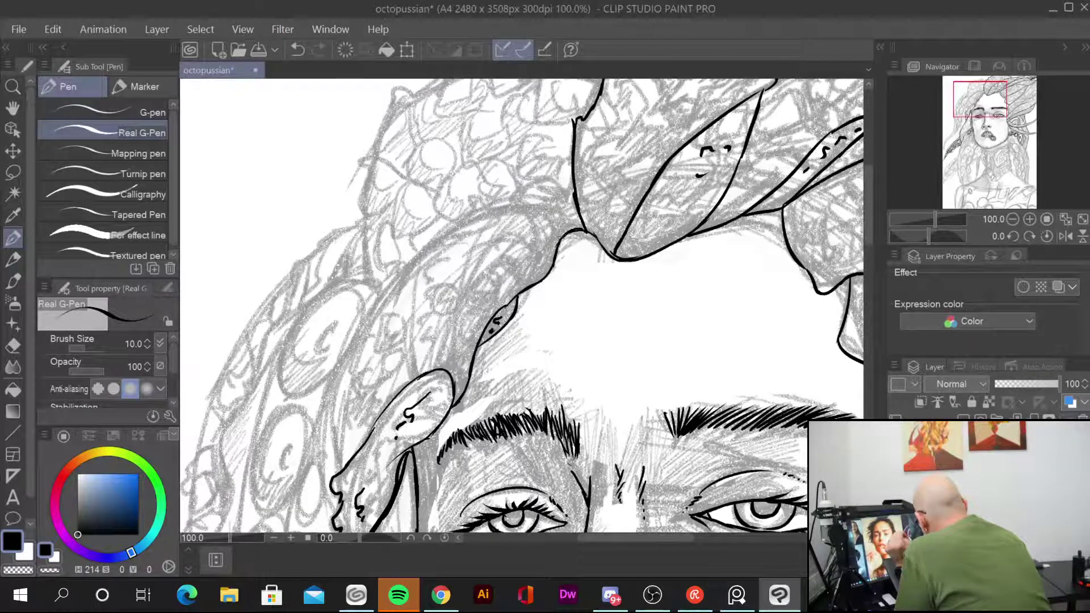
mouse_move(570, 230)
mouse_down()
mouse_move(569, 217)
mouse_move(489, 214)
mouse_move(433, 237)
mouse_move(401, 274)
mouse_up()
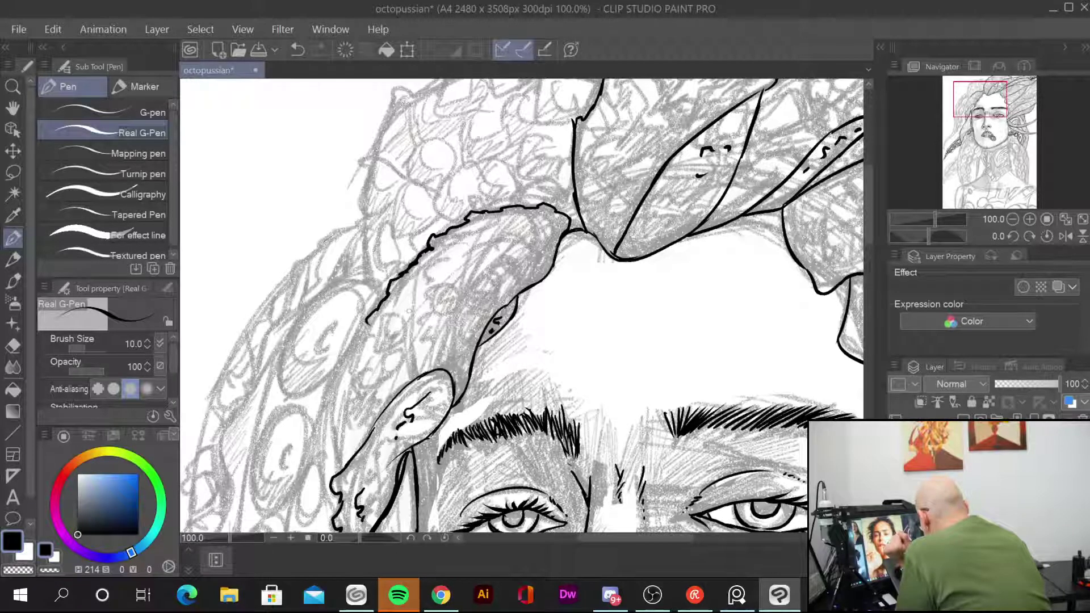
mouse_move(406, 312)
mouse_down()
mouse_move(363, 339)
mouse_move(337, 381)
mouse_move(317, 475)
mouse_up()
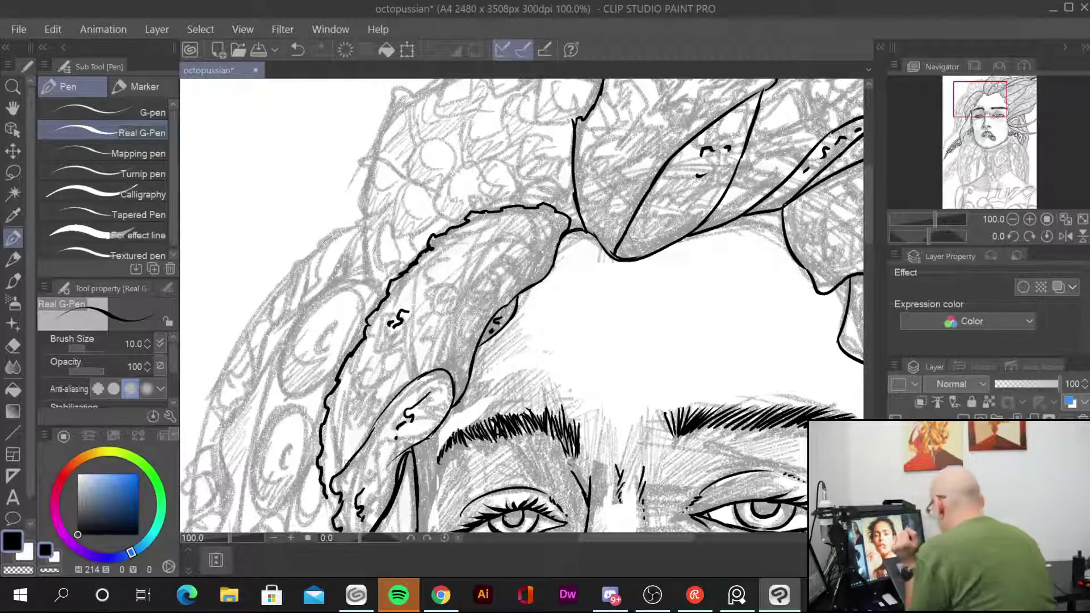
Step: Ink the wavy side edge of the crown tentacle down to where it meets the bumpy tentacle framing the forehead
drag(612, 388, 698, 214)
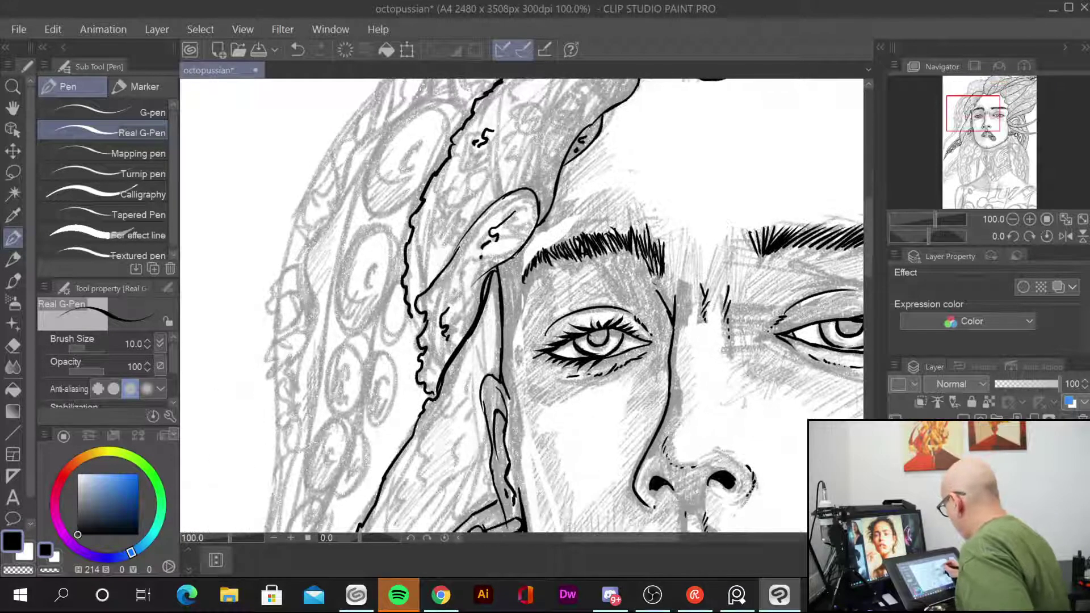
drag(417, 314, 408, 330)
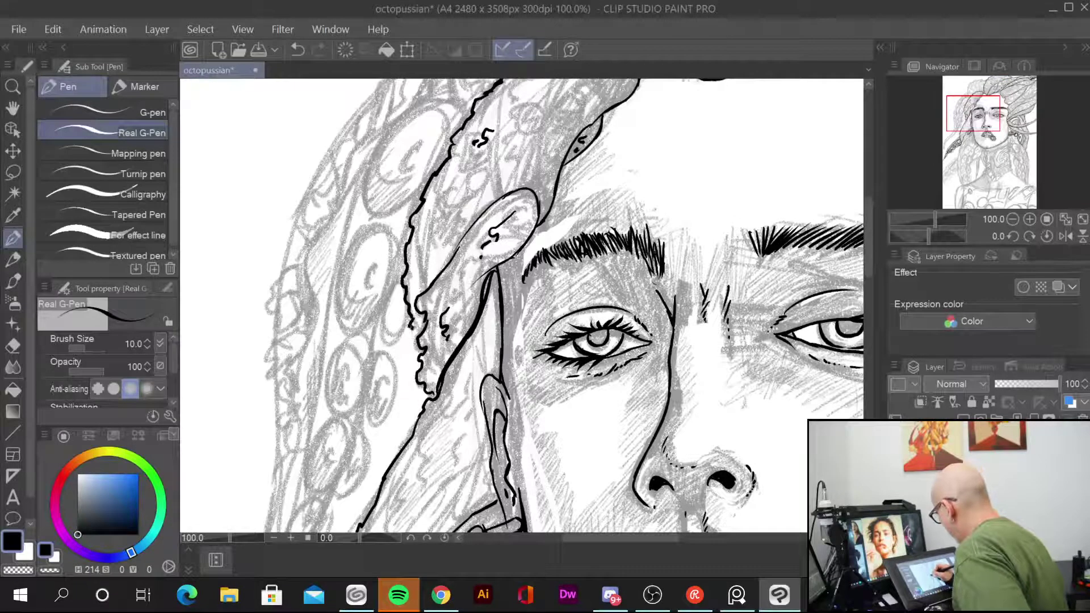
drag(568, 256, 574, 414)
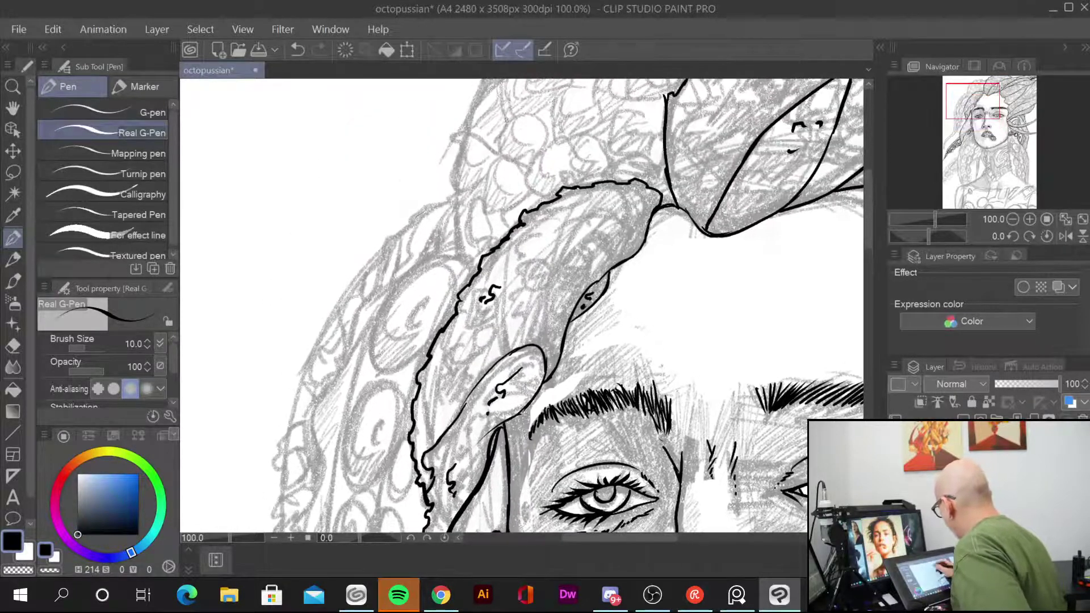
mouse_move(470, 121)
mouse_down()
mouse_move(454, 212)
mouse_move(471, 277)
mouse_up()
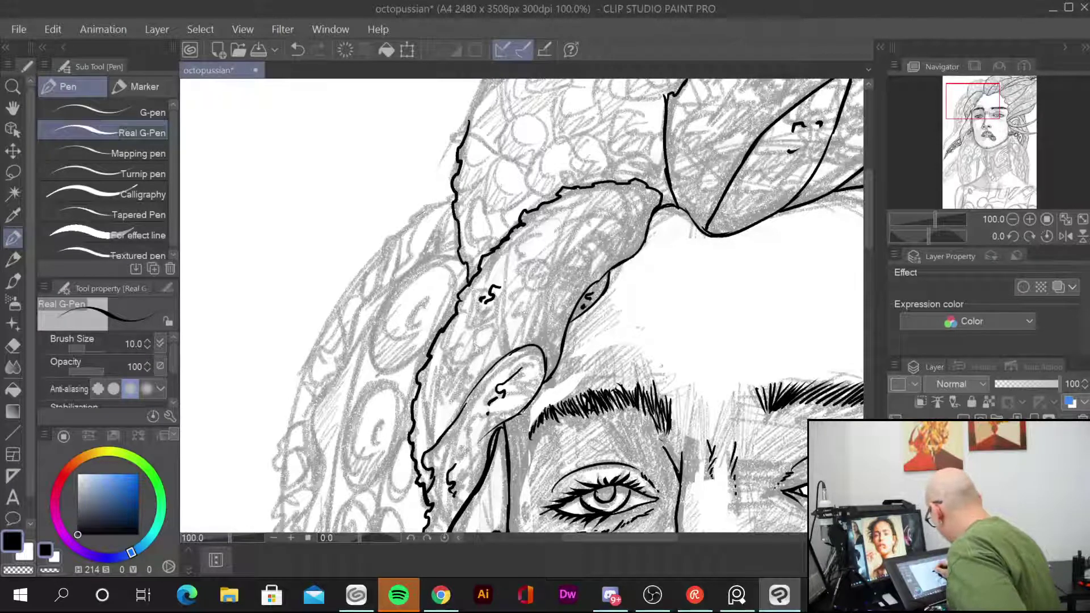
Step: Ink the bumpy outer edge and the inner contour lines of the outermost tentacle, from the crown tentacle down to eye level
drag(568, 284, 667, 253)
mouse_move(548, 171)
mouse_down()
mouse_move(501, 198)
mouse_move(441, 263)
mouse_up()
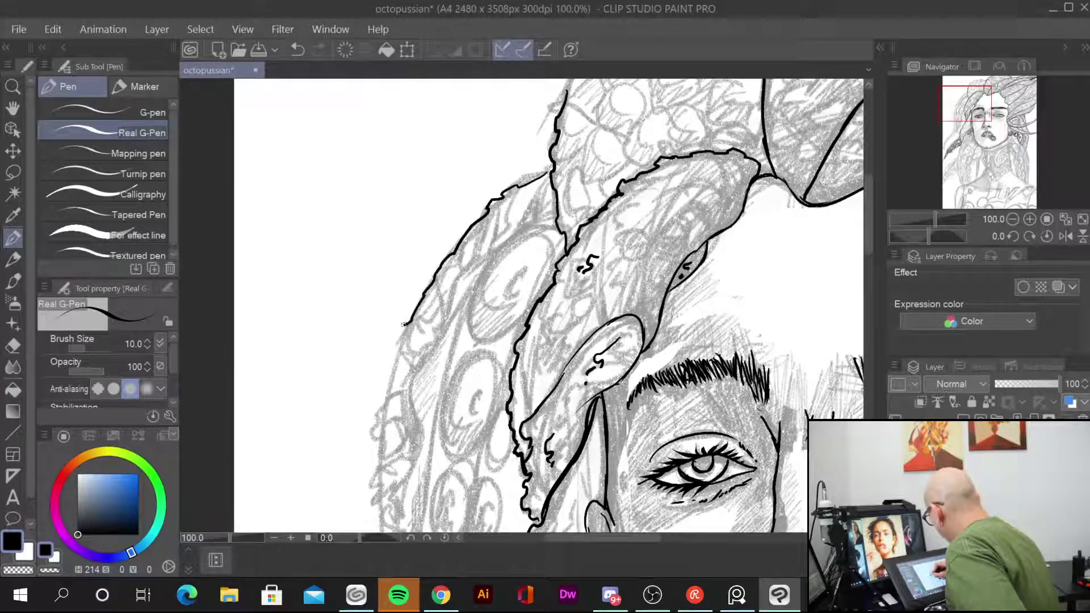
drag(404, 325, 400, 346)
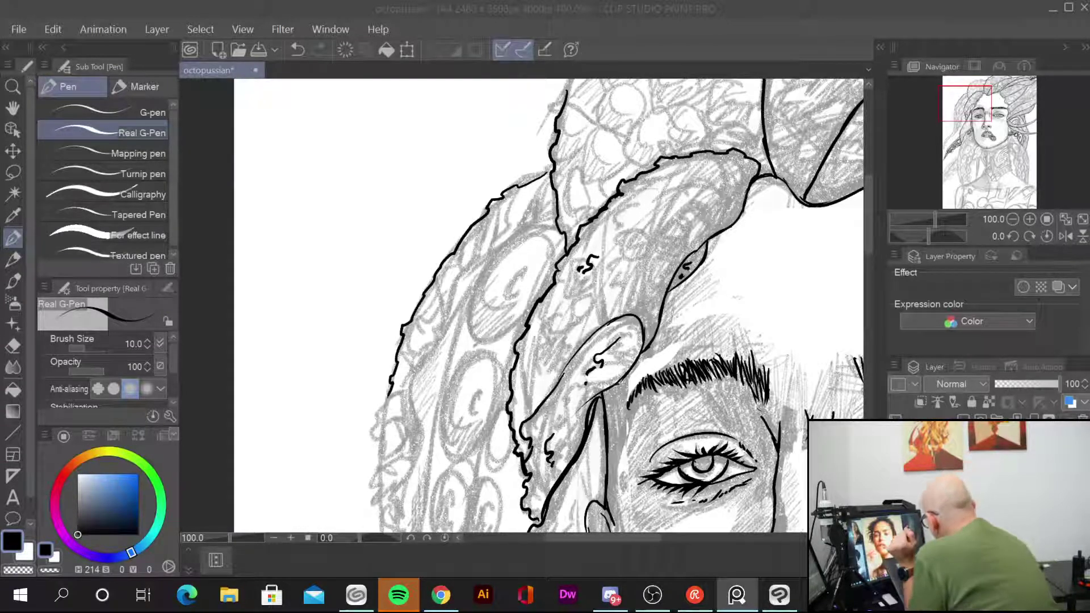
mouse_move(523, 165)
mouse_down()
mouse_move(502, 196)
mouse_move(518, 230)
mouse_move(456, 281)
mouse_move(421, 398)
mouse_move(415, 495)
mouse_up()
mouse_move(556, 221)
mouse_down()
mouse_move(468, 295)
mouse_move(426, 417)
mouse_move(416, 511)
mouse_up()
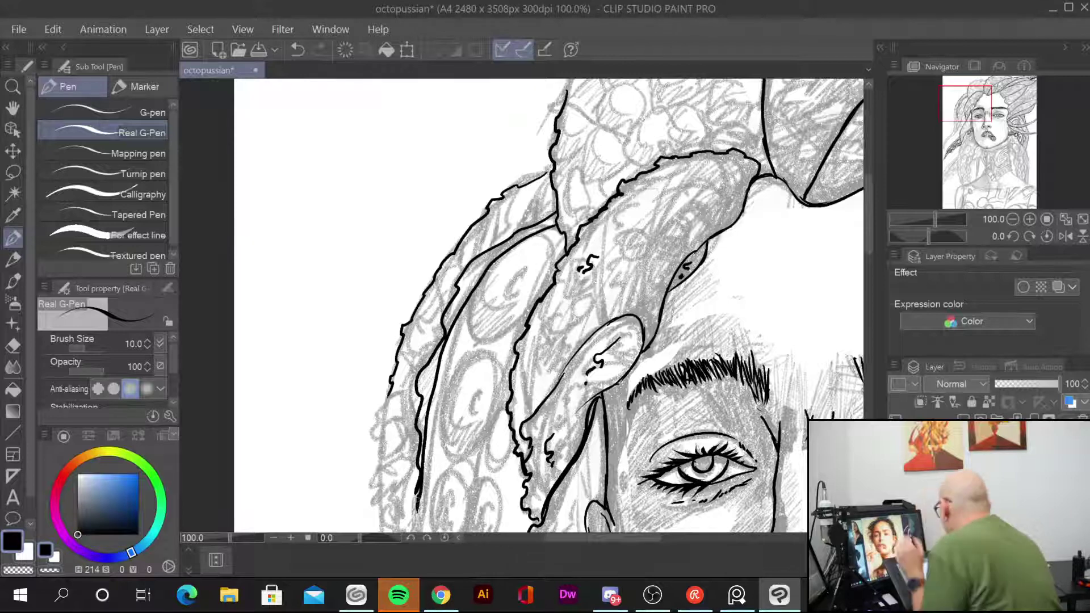
Step: Extend the outermost tentacle's bumpy outer edge and smooth inner line downward until they converge below the earring-side cheek
drag(662, 418, 643, 237)
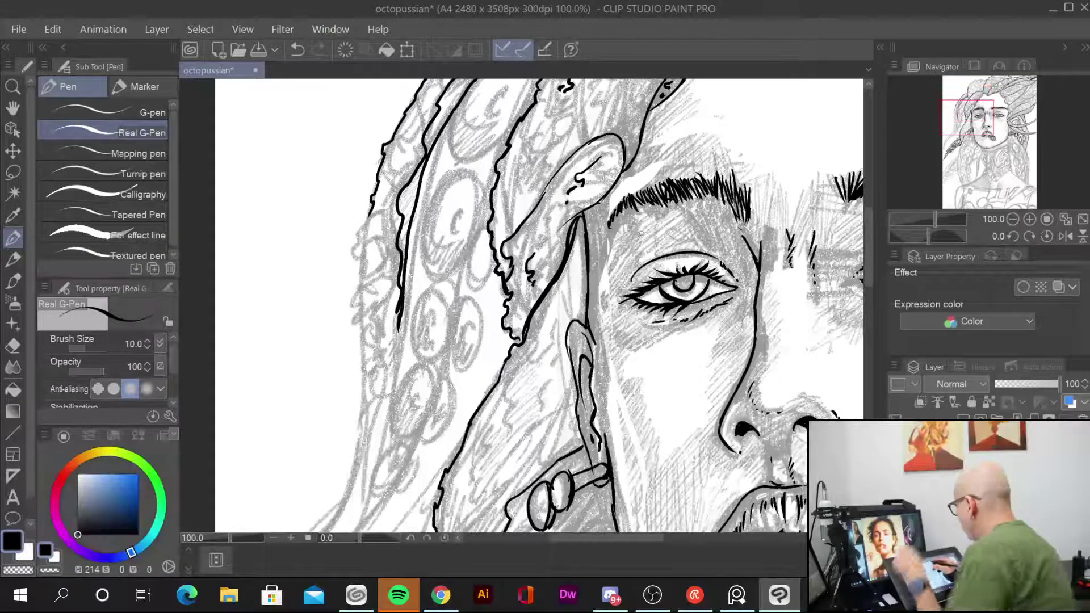
mouse_move(369, 220)
mouse_down()
mouse_move(353, 243)
mouse_move(359, 297)
mouse_up()
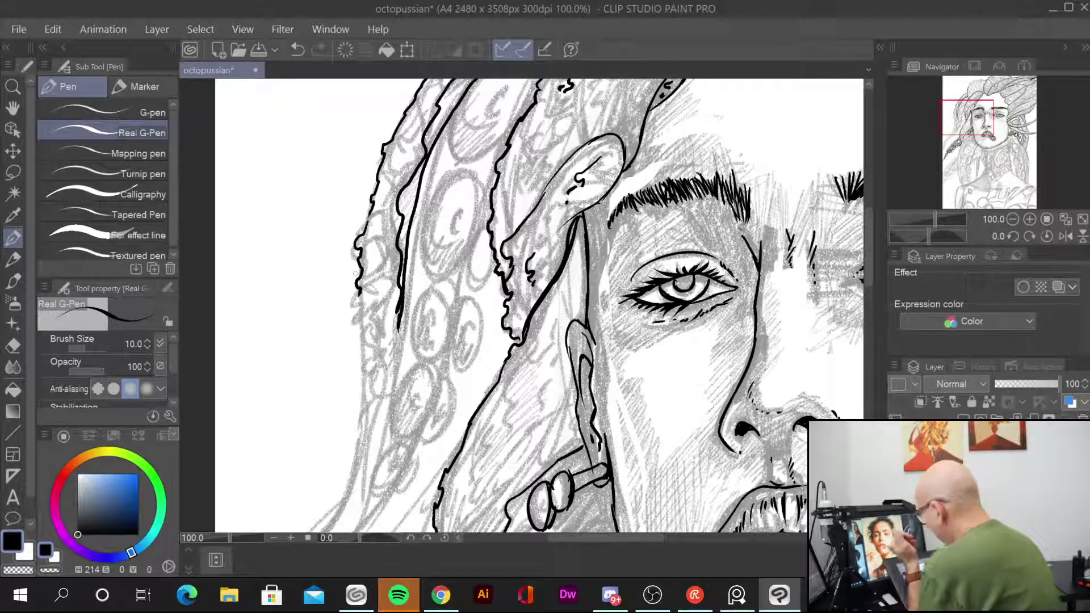
drag(358, 290, 353, 457)
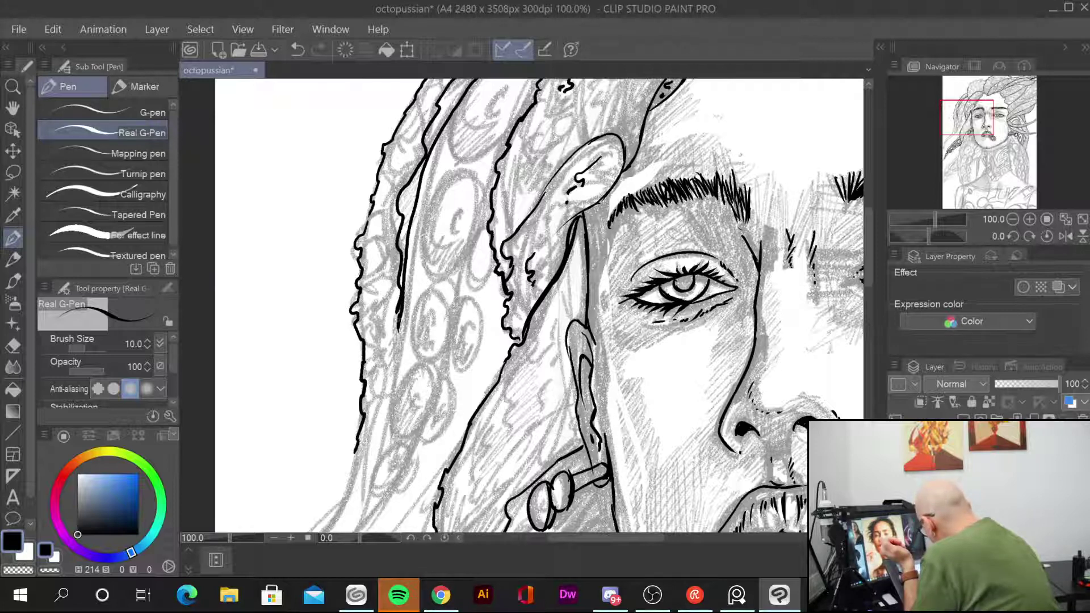
drag(399, 328, 343, 502)
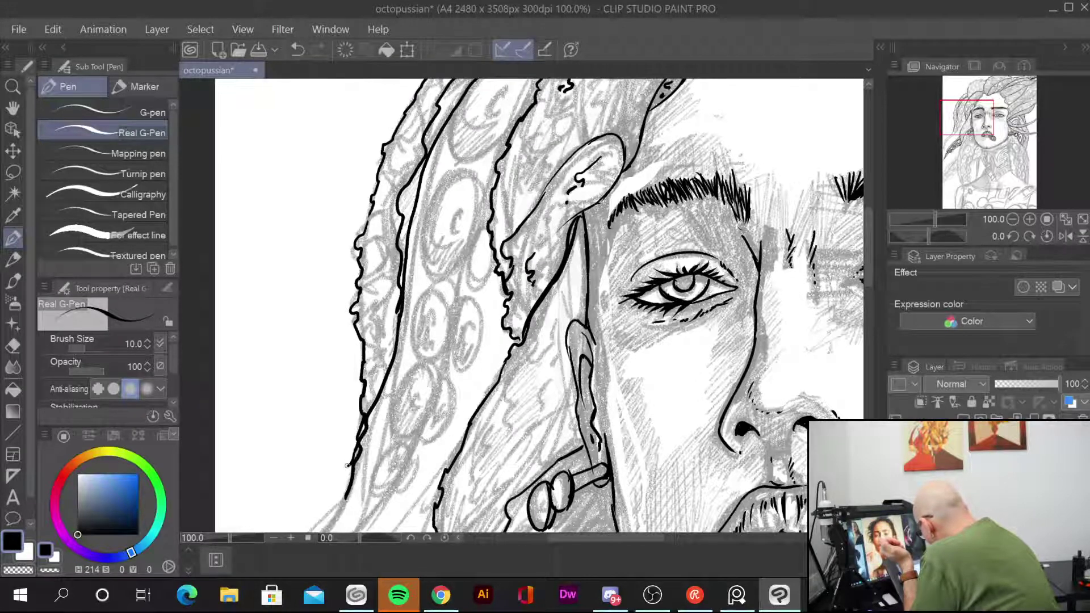
drag(348, 465, 343, 505)
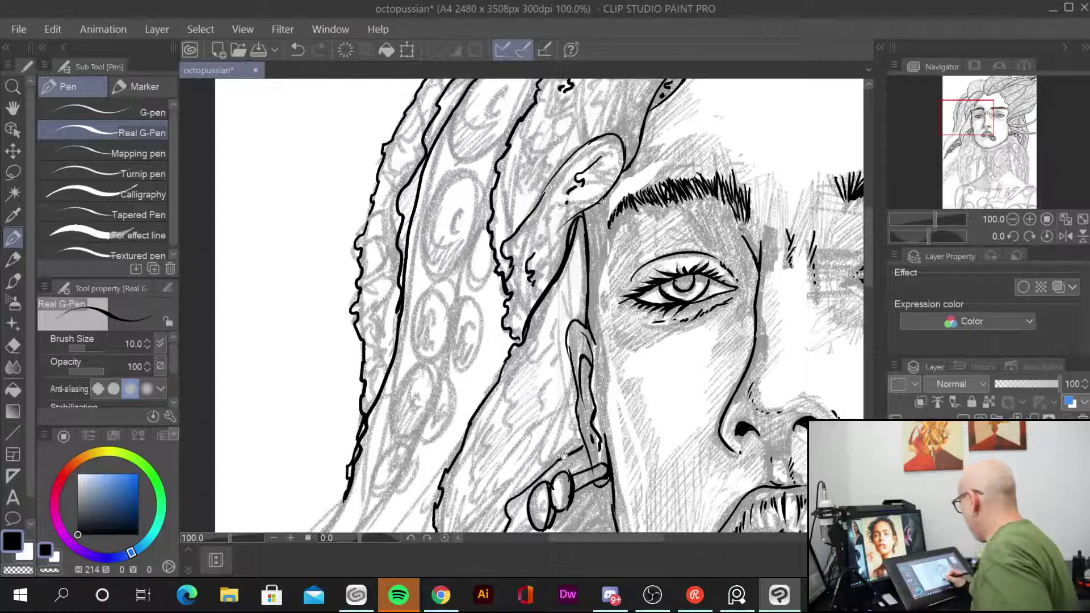
Step: Ink the outermost tentacle's tapering tail as two curves sweeping outward and down from where its edges converge
drag(564, 456, 605, 283)
mouse_move(434, 202)
mouse_down()
mouse_move(381, 352)
mouse_move(355, 385)
mouse_up()
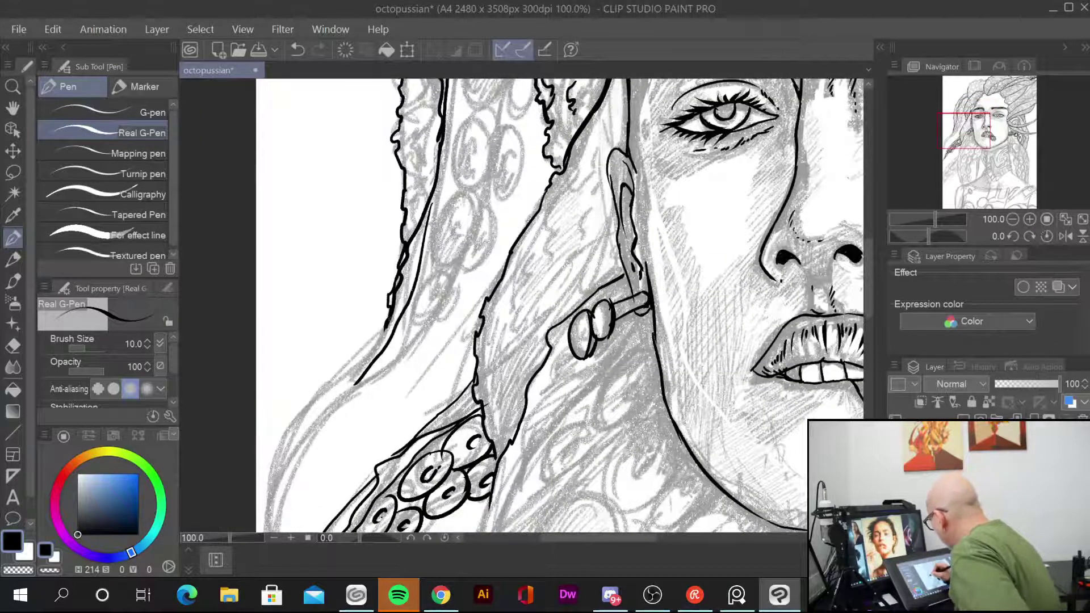
drag(386, 328, 350, 389)
mouse_move(385, 334)
mouse_down()
mouse_move(291, 434)
mouse_move(409, 261)
mouse_move(333, 344)
mouse_move(348, 401)
mouse_move(350, 338)
mouse_move(403, 258)
mouse_move(496, 178)
mouse_move(520, 182)
mouse_move(434, 341)
mouse_up()
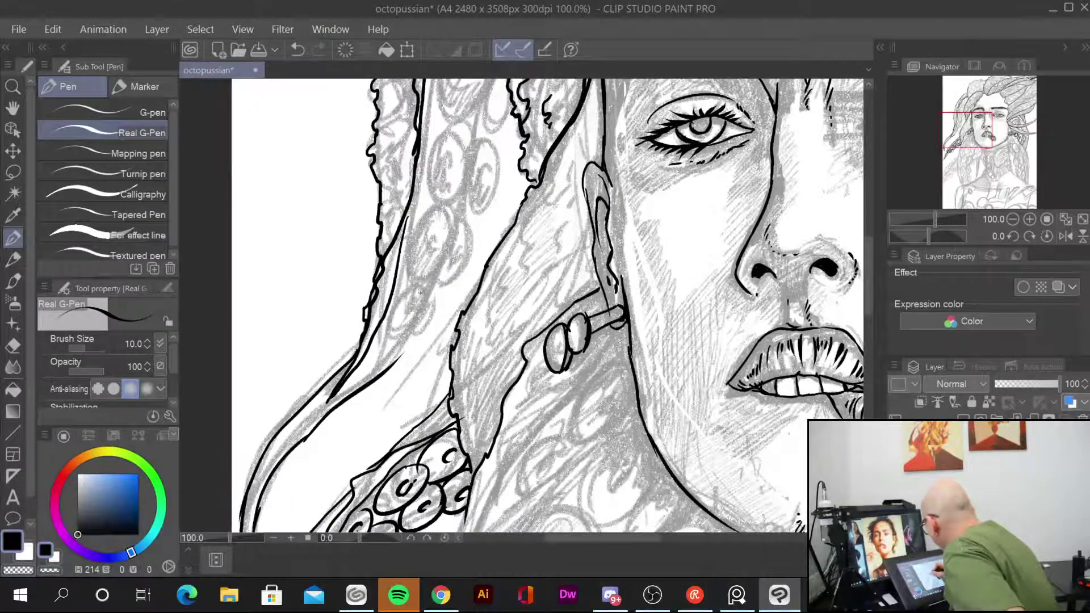
Step: Ink the lowest pairs of oval suckers with dark curled centres on the narrow end of the outermost tentacle
drag(420, 286, 405, 353)
drag(407, 347, 400, 357)
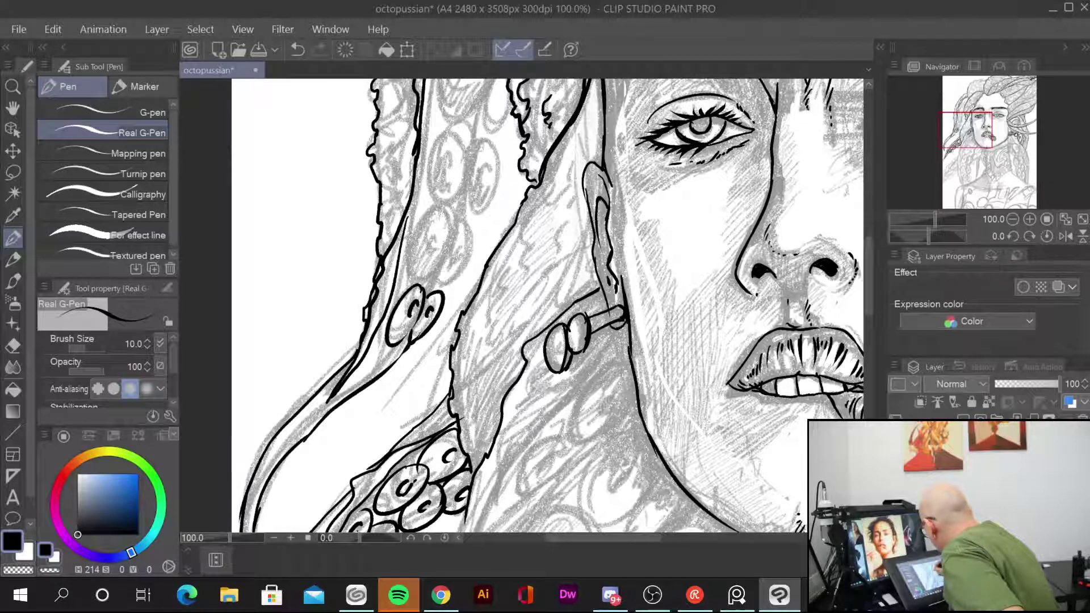
mouse_move(448, 204)
mouse_down()
mouse_move(414, 282)
mouse_move(433, 250)
mouse_move(448, 287)
mouse_up()
mouse_move(464, 236)
mouse_down()
mouse_move(429, 292)
mouse_move(465, 310)
mouse_move(402, 401)
mouse_up()
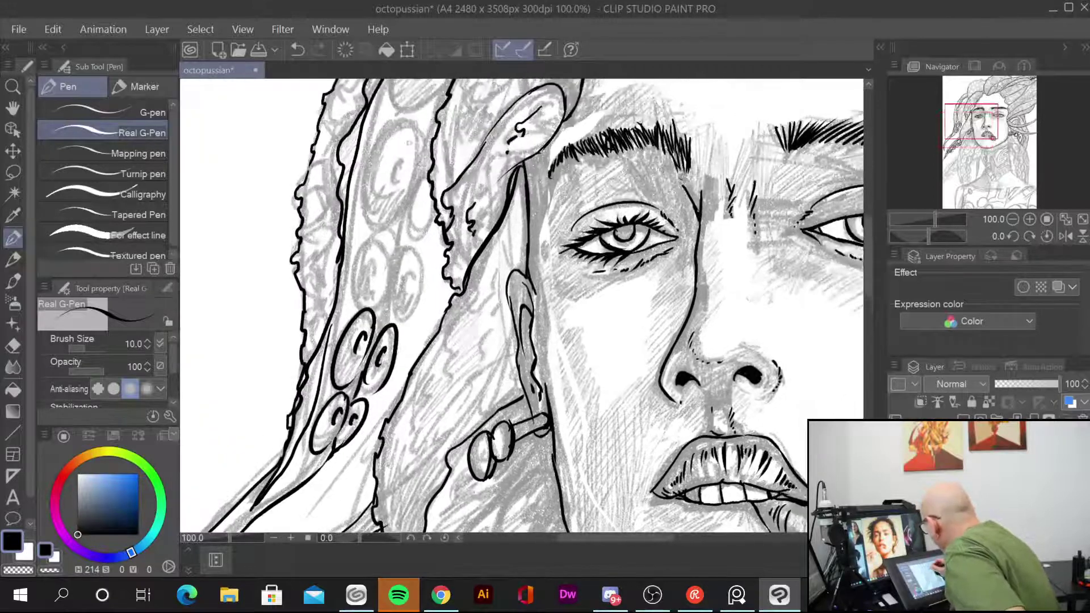
Step: Ink the next sucker pair, the large oval above it and the partly hidden sucker beside the forehead tentacle, redoing one stroke
mouse_move(382, 240)
mouse_down()
mouse_move(368, 307)
mouse_move(378, 286)
mouse_move(411, 320)
mouse_move(420, 310)
mouse_up()
mouse_move(417, 266)
mouse_down()
mouse_move(410, 287)
mouse_move(405, 209)
mouse_up()
key(ctrl+z)
drag(625, 232, 603, 307)
mouse_move(383, 196)
mouse_down()
mouse_move(345, 281)
mouse_move(378, 304)
mouse_move(404, 271)
mouse_move(391, 313)
mouse_up()
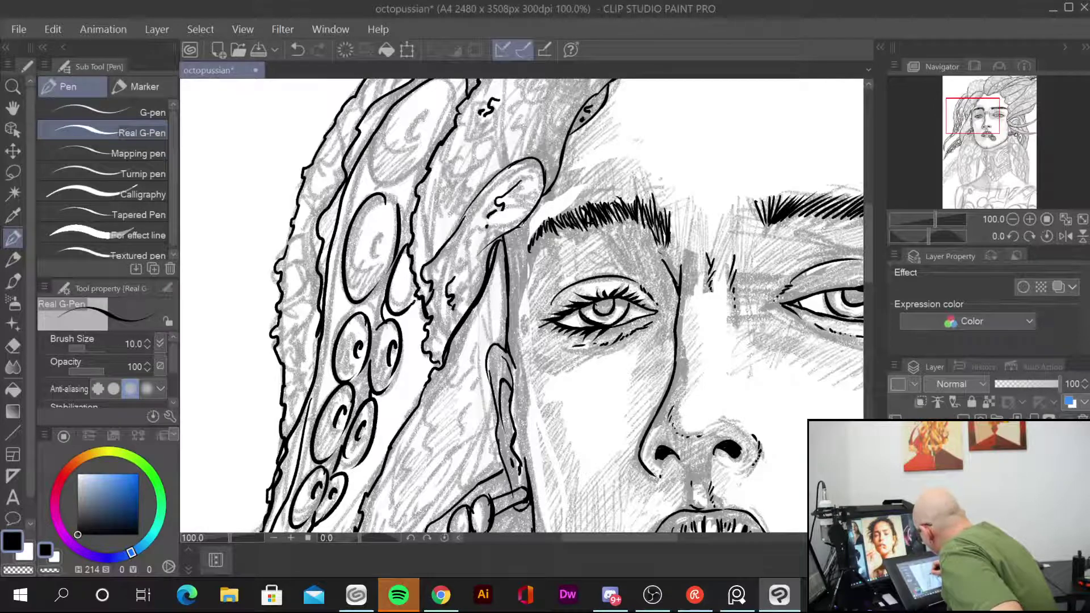
Step: Add the curled centre to the large oval sucker and ink the topmost large sucker with its inner curl and dark accent
drag(384, 223, 351, 347)
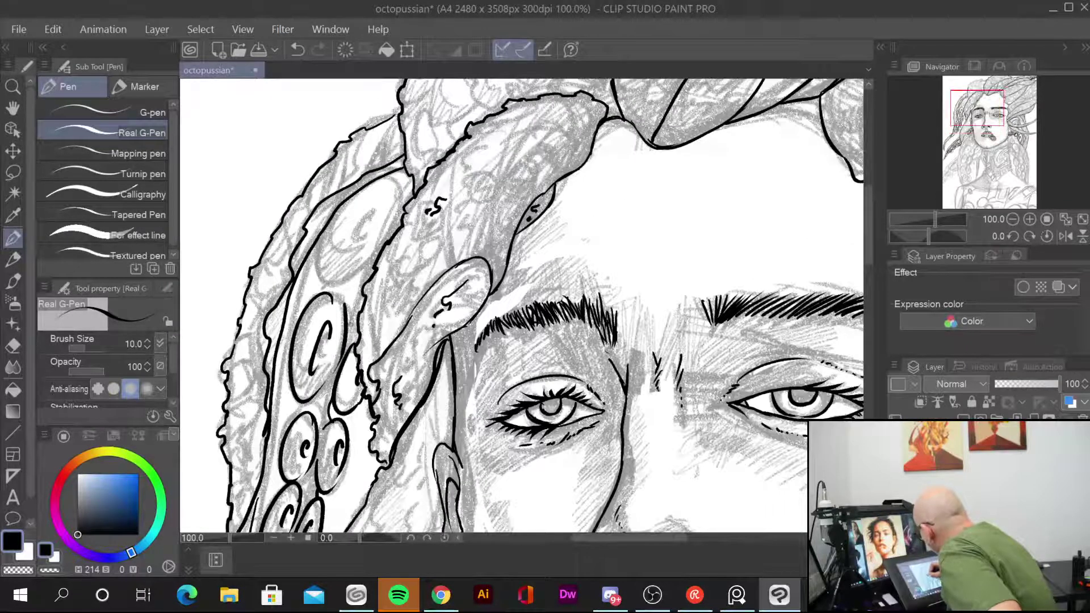
mouse_move(398, 184)
mouse_down()
mouse_move(329, 275)
mouse_move(334, 287)
mouse_move(390, 221)
mouse_move(373, 251)
mouse_up()
drag(404, 210, 396, 229)
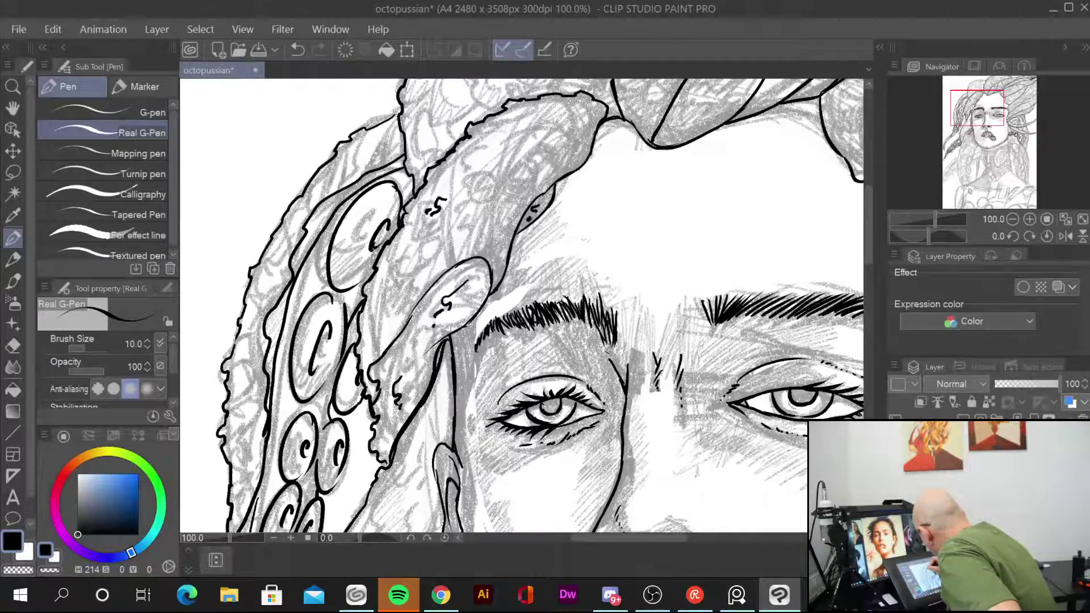
mouse_move(374, 270)
mouse_down()
mouse_move(361, 287)
mouse_move(328, 289)
mouse_move(333, 215)
mouse_move(388, 172)
mouse_up()
Step: Ink the long outer edge of the tentacle hanging beside the neck from below the earring, with a folded inner line meeting it
drag(624, 348, 573, 314)
key(ctrl+minus)
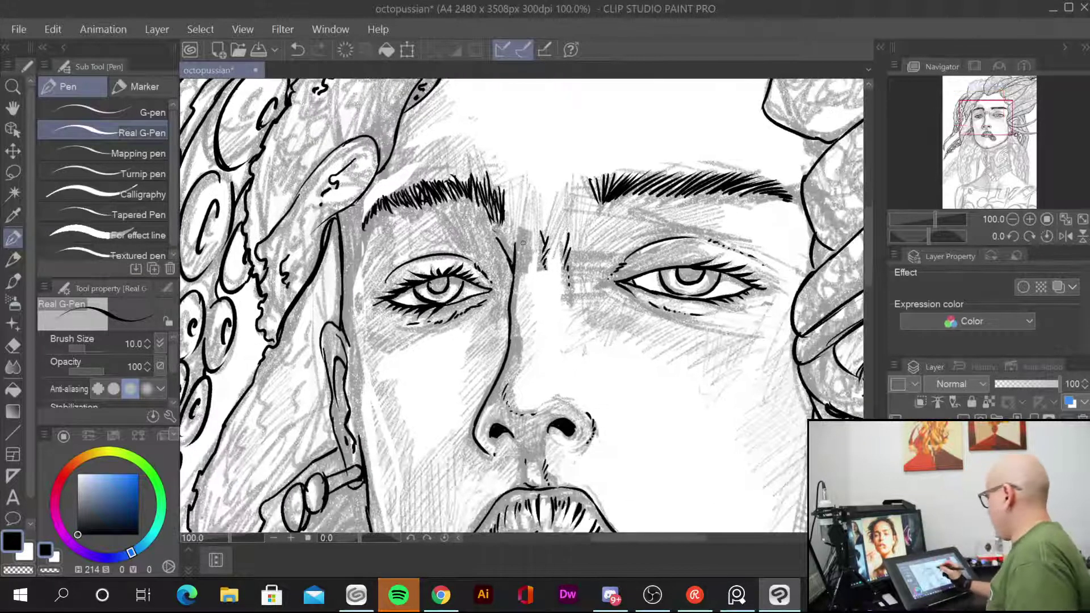
key(ctrl+minus)
key(ctrl+minus)
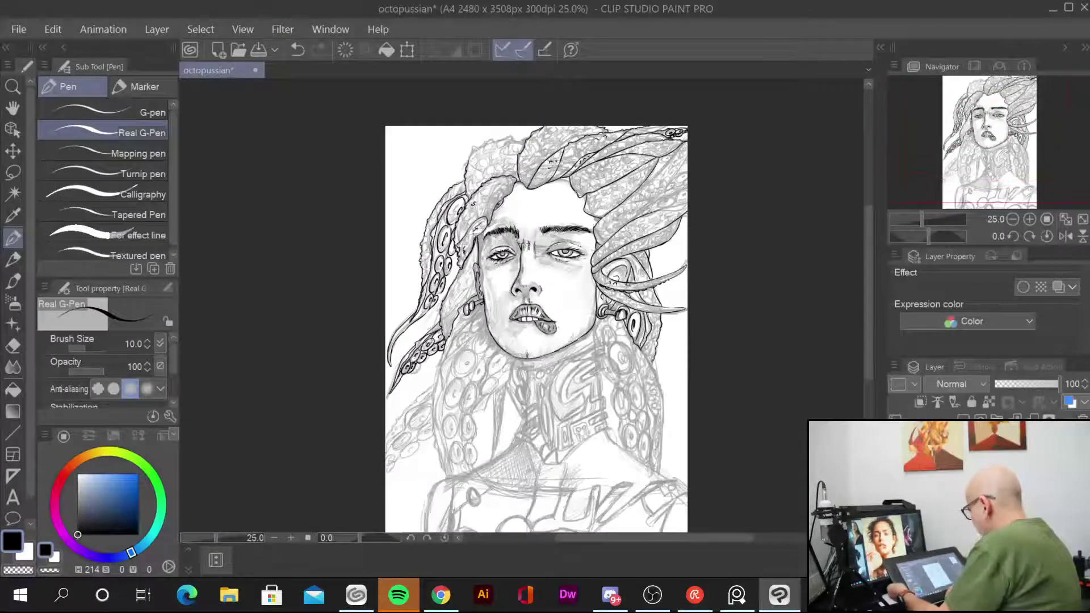
key(ctrl+plus)
key(ctrl+plus)
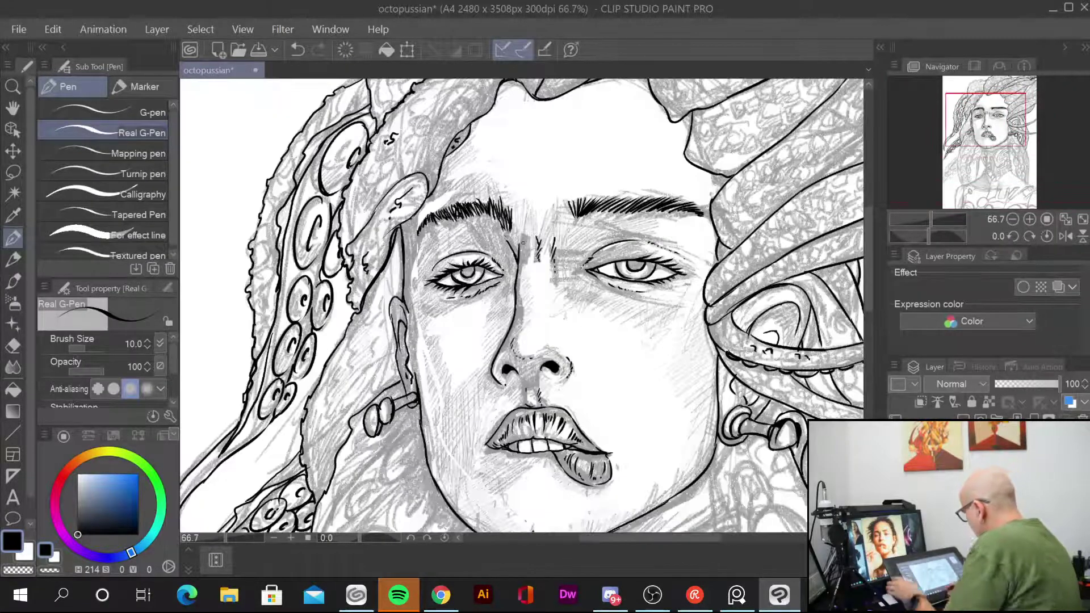
drag(525, 249, 489, 34)
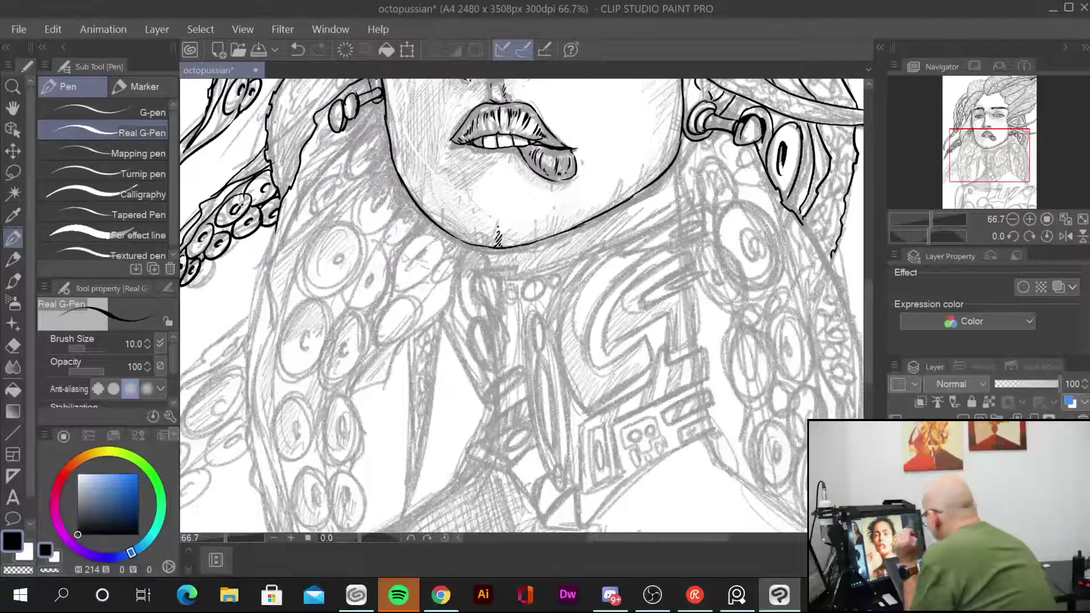
mouse_move(378, 111)
mouse_down()
mouse_move(319, 174)
mouse_move(265, 265)
mouse_move(249, 422)
mouse_up()
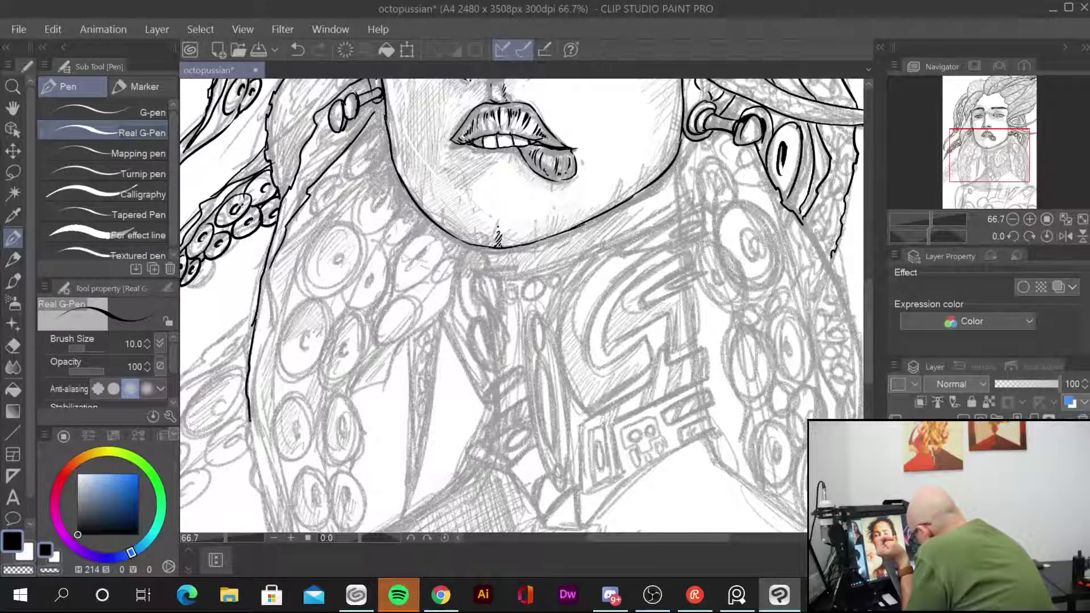
drag(269, 347, 253, 399)
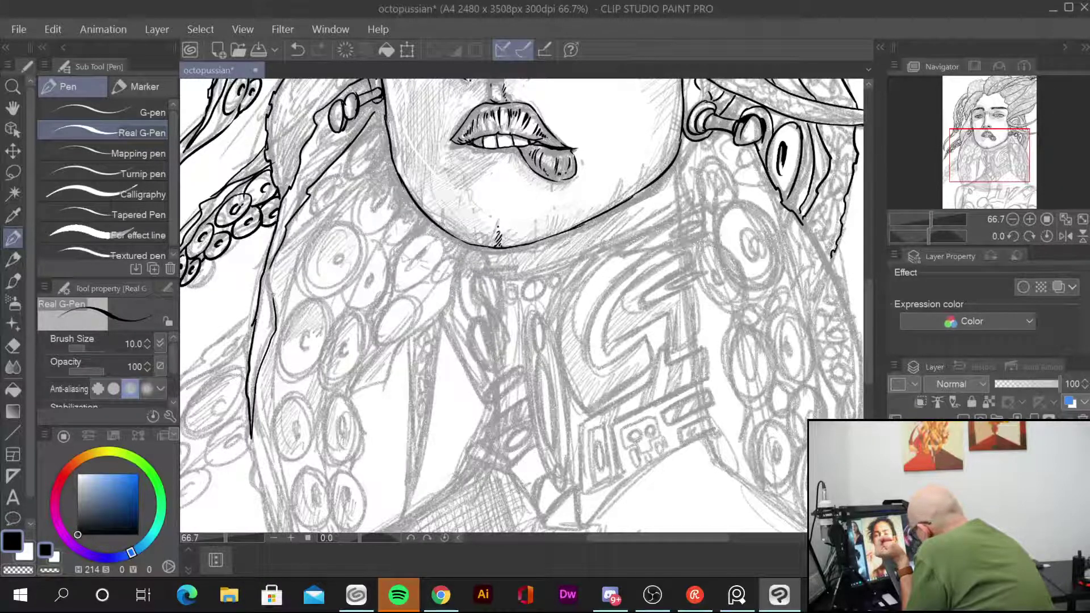
drag(269, 310, 275, 261)
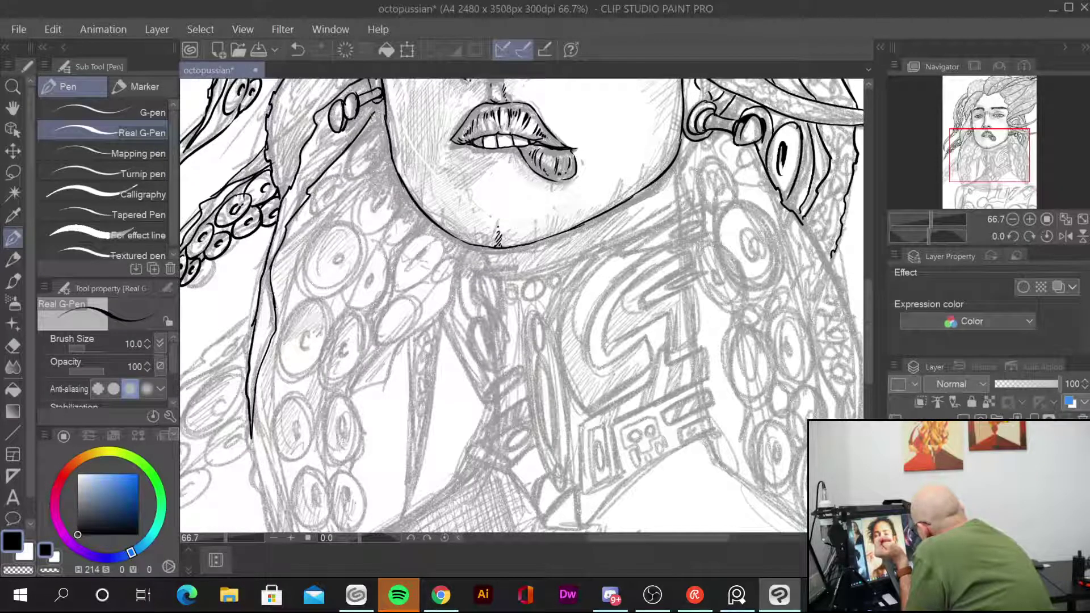
Step: Ink the neck-side tentacle's inner contour from the jaw downward and the small dark-centred suckers beneath the earring
mouse_move(391, 112)
mouse_down()
mouse_move(295, 227)
mouse_move(275, 326)
mouse_up()
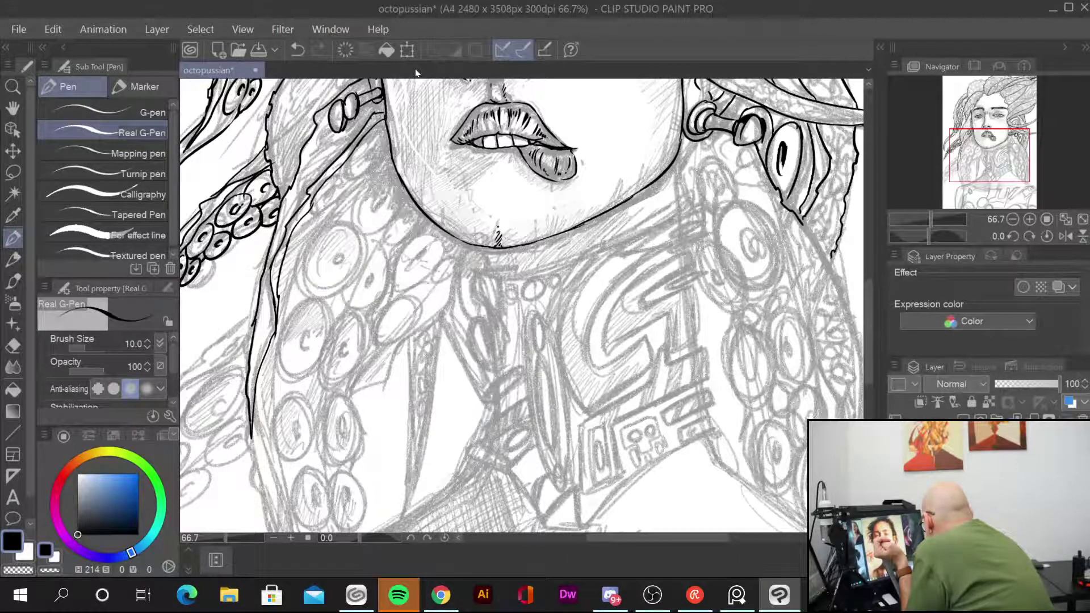
mouse_move(384, 128)
mouse_down()
mouse_move(352, 164)
mouse_move(387, 136)
mouse_move(363, 173)
mouse_up()
mouse_move(369, 148)
mouse_down()
mouse_move(387, 143)
mouse_move(385, 172)
mouse_move(316, 214)
mouse_move(352, 202)
mouse_move(295, 256)
mouse_move(275, 298)
mouse_up()
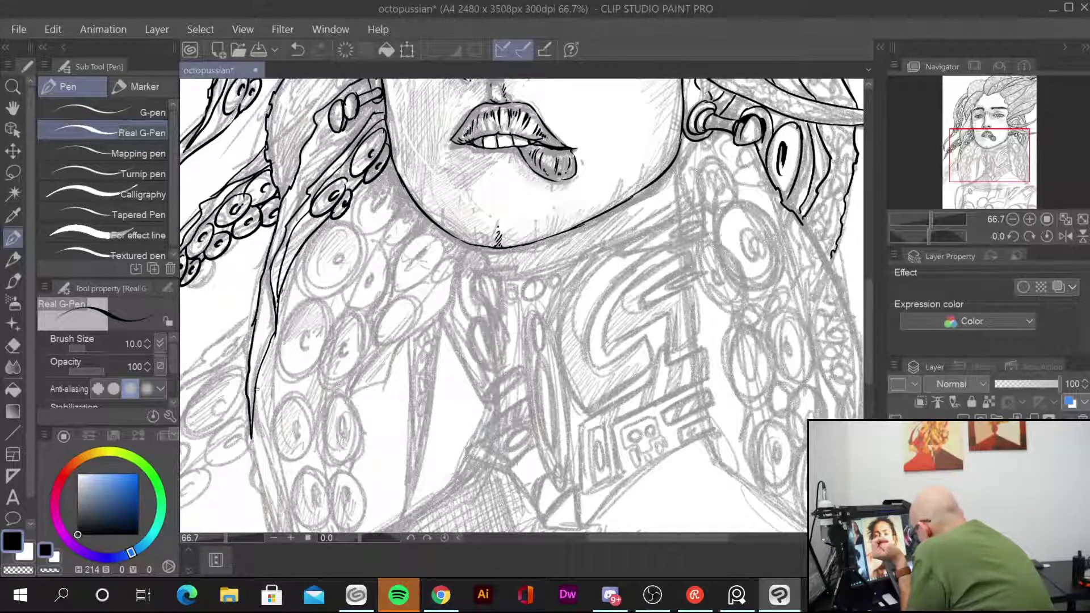
Step: Extend the overlapping edge lines of the neck-side tentacle down to the shoulder, closing its narrow outer fold
drag(258, 392, 259, 480)
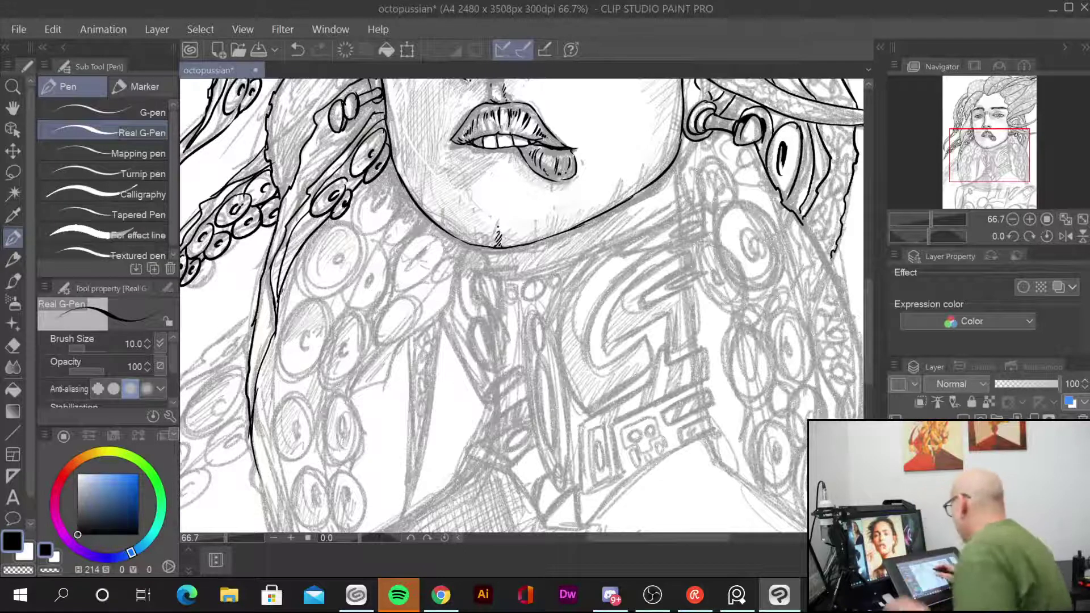
drag(332, 279, 348, 128)
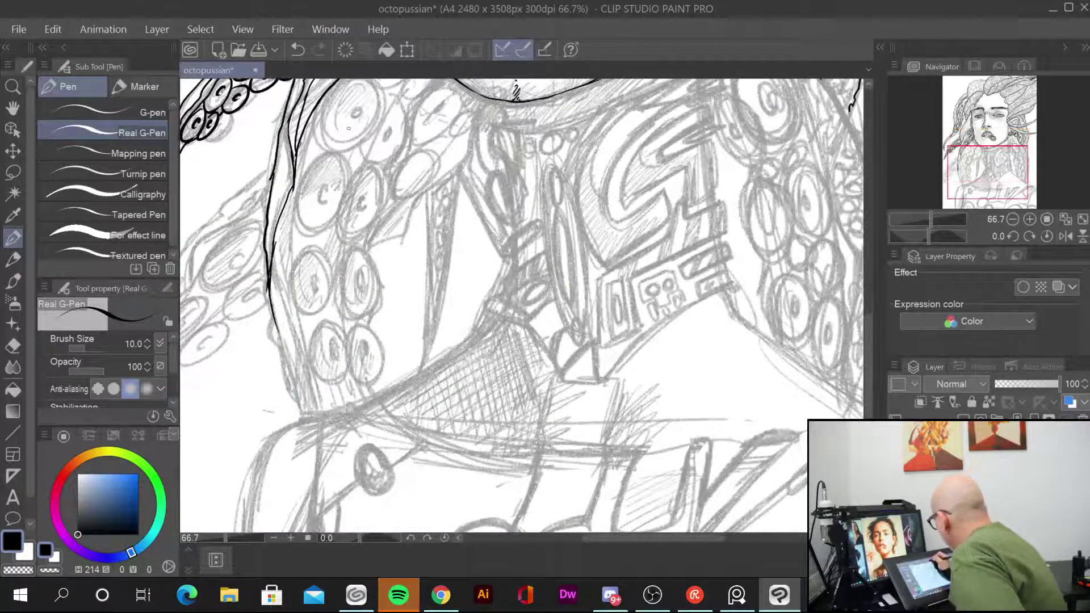
mouse_move(291, 207)
mouse_down()
mouse_move(283, 215)
mouse_move(315, 406)
mouse_up()
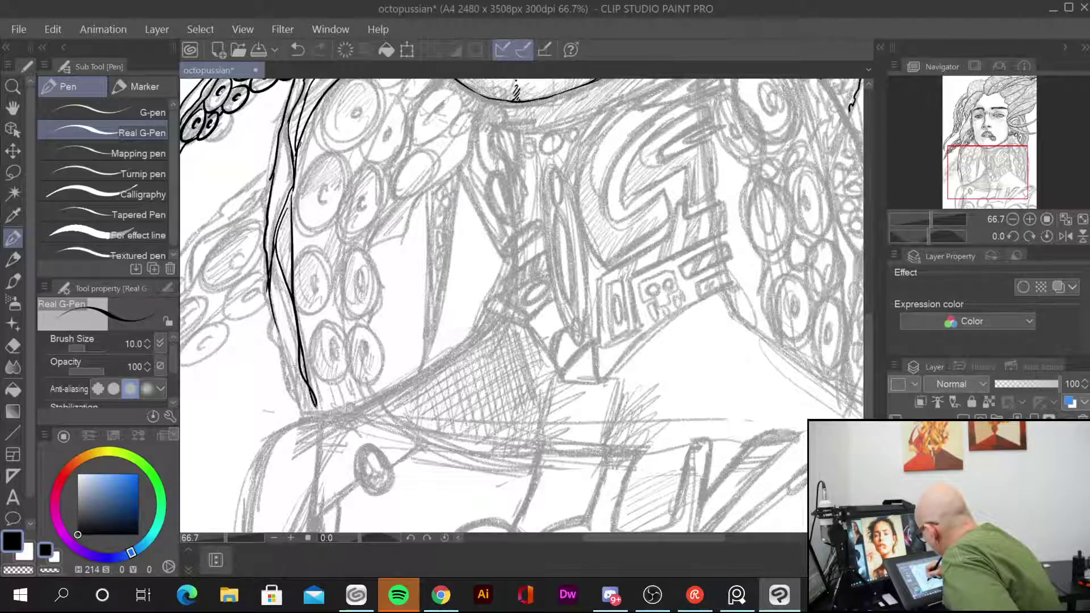
drag(269, 276, 279, 327)
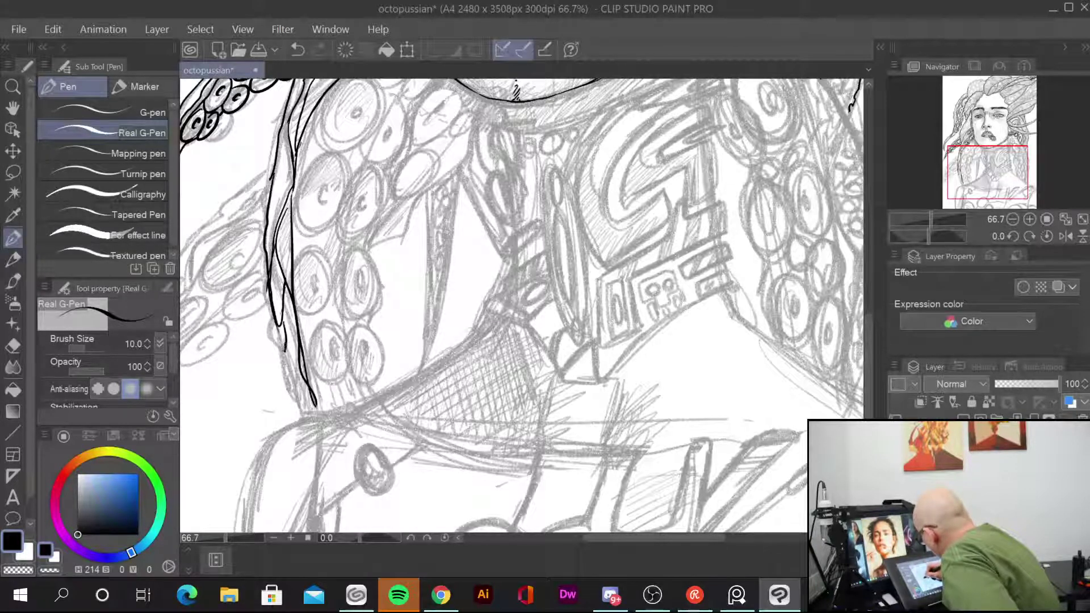
drag(283, 343, 299, 414)
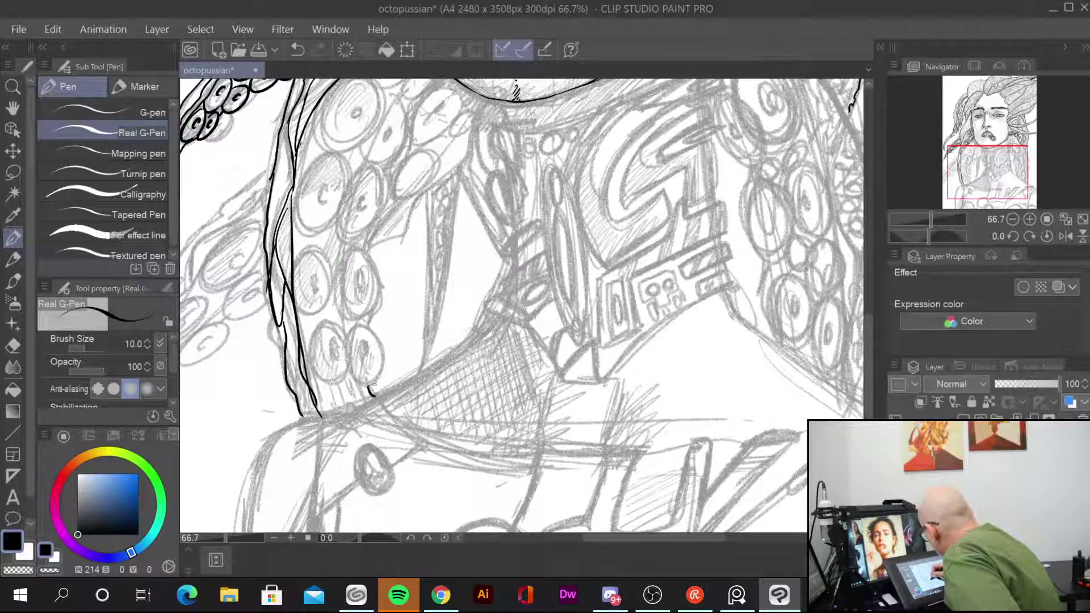
Step: Ink the cluster of four larger round and oval suckers with dark centres just below the jaw on the neck-side tentacle
scroll(522, 307, up, 5)
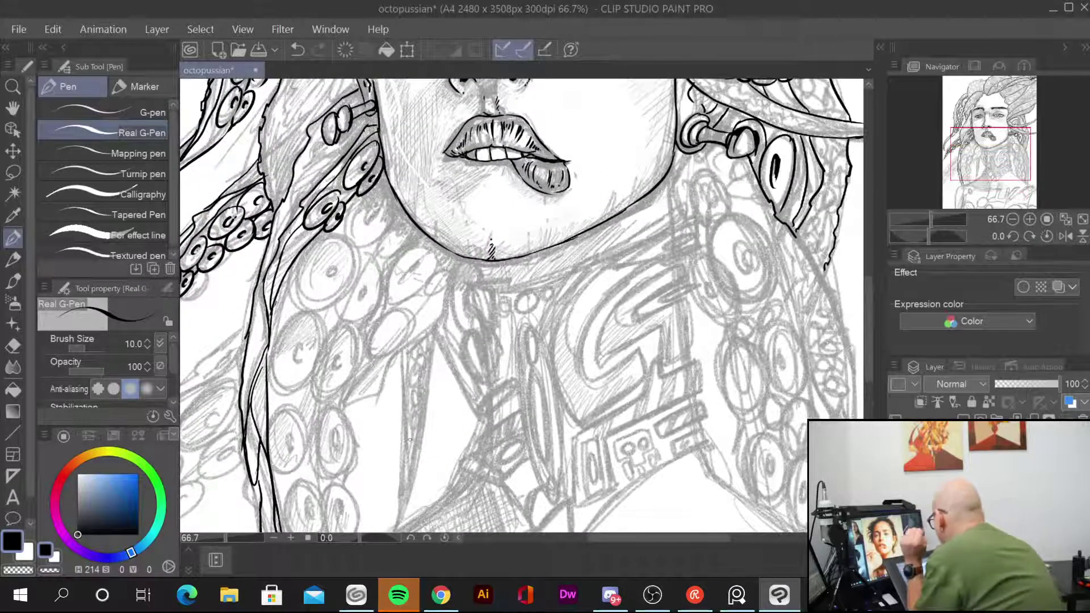
mouse_move(385, 189)
mouse_down()
mouse_move(358, 247)
mouse_move(412, 229)
mouse_move(406, 211)
mouse_move(382, 221)
mouse_move(301, 307)
mouse_move(313, 314)
mouse_up()
mouse_move(347, 242)
mouse_down()
mouse_move(357, 257)
mouse_move(330, 304)
mouse_up()
mouse_move(339, 263)
mouse_down()
mouse_move(328, 333)
mouse_move(384, 278)
mouse_up()
drag(357, 270, 349, 275)
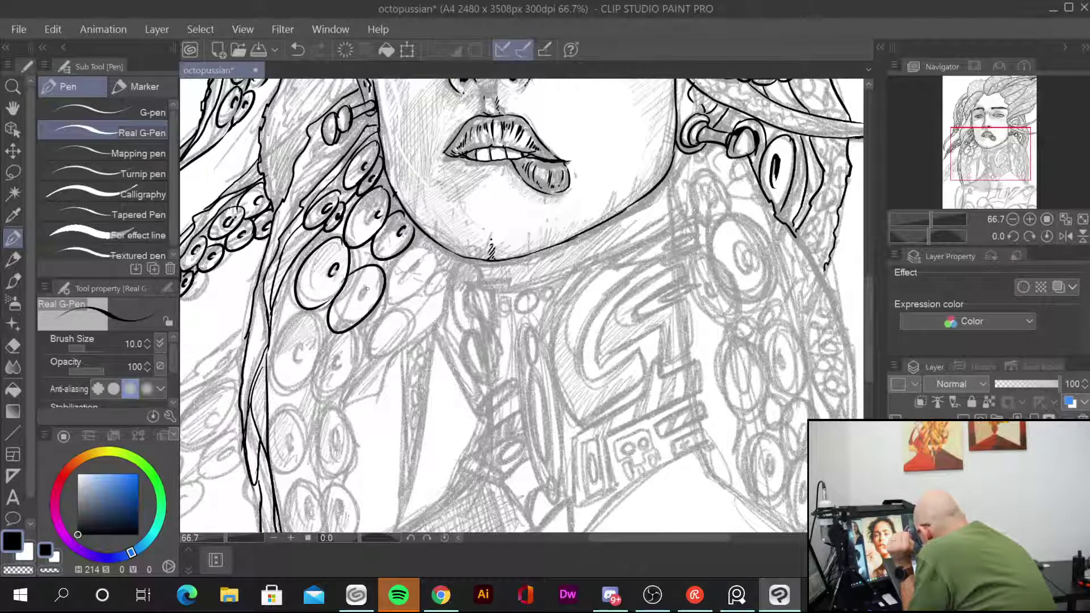
Step: Ink the remaining paired oval suckers with dark centres down the neck-side tentacle to the small one at the shoulder
mouse_move(316, 310)
mouse_down()
mouse_move(284, 390)
mouse_move(307, 369)
mouse_move(299, 358)
mouse_move(357, 358)
mouse_move(323, 362)
mouse_up()
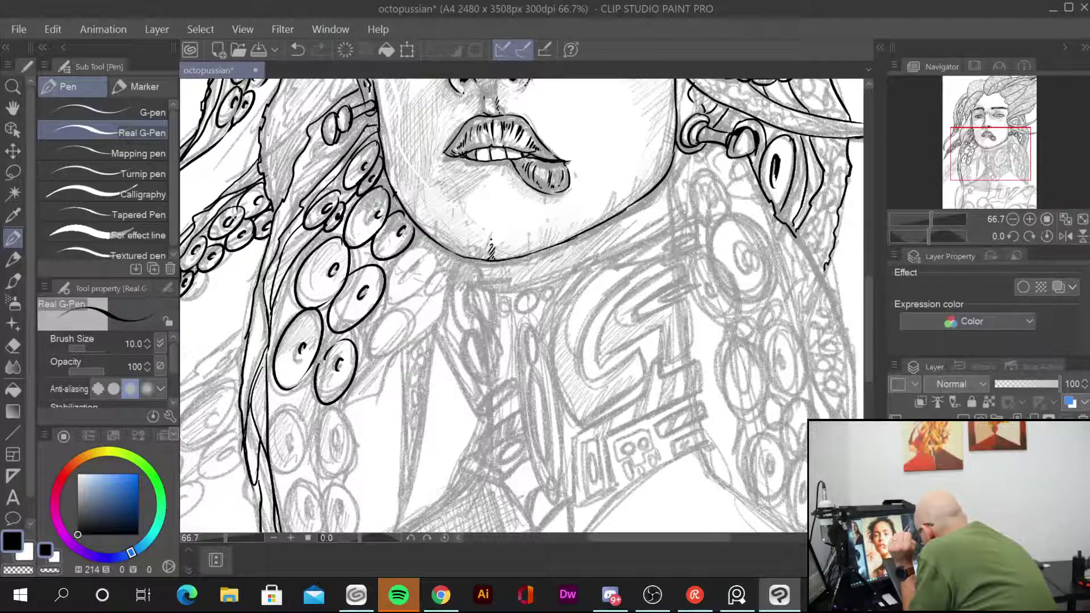
mouse_move(299, 404)
mouse_down()
mouse_move(281, 469)
mouse_move(298, 469)
mouse_up()
mouse_move(331, 410)
mouse_down()
mouse_move(318, 475)
mouse_move(334, 470)
mouse_up()
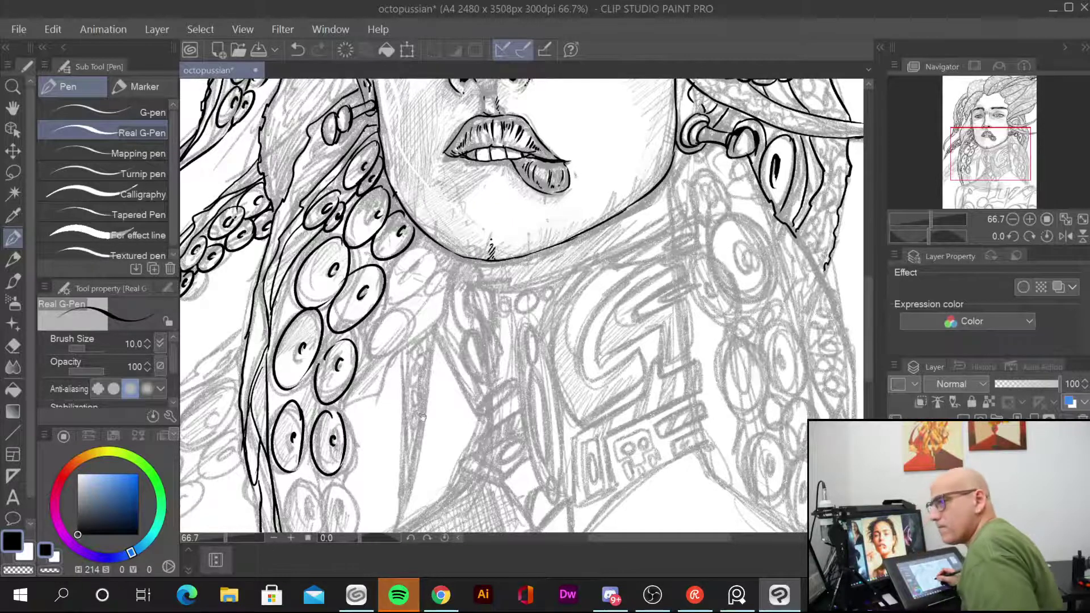
scroll(521, 306, down, 4)
mouse_move(338, 256)
mouse_down()
mouse_move(307, 301)
mouse_move(329, 320)
mouse_up()
mouse_move(343, 266)
mouse_down()
mouse_move(341, 294)
mouse_move(329, 294)
mouse_move(372, 315)
mouse_move(361, 293)
mouse_move(347, 338)
mouse_up()
drag(456, 295, 435, 397)
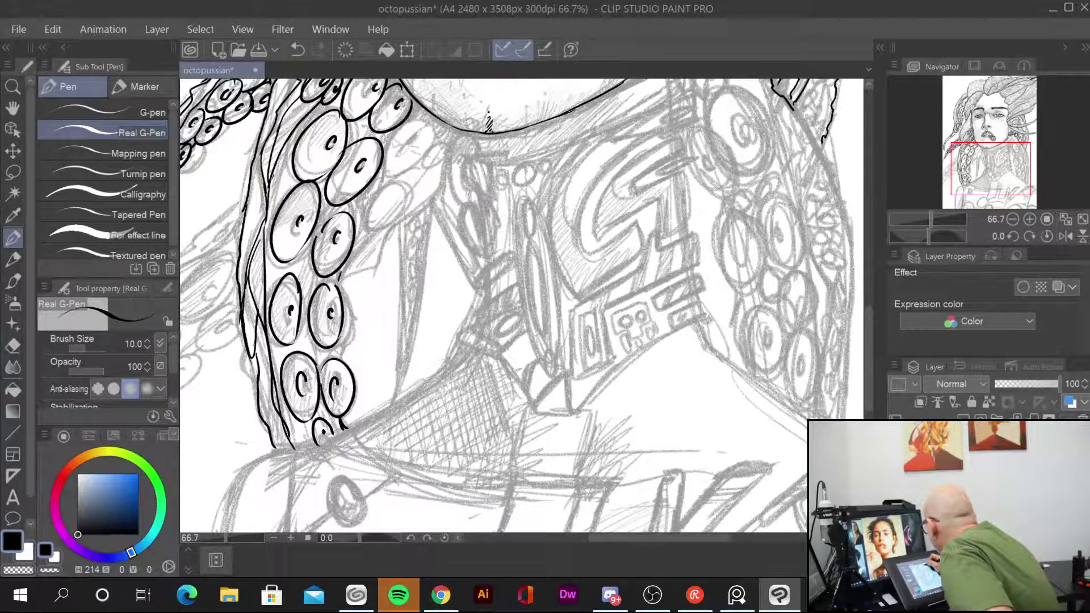
Step: Ink the wavy inner edge of the neck-side tentacle from the jaw to the shoulder, with the jagged branching edge beside the neck
drag(405, 119, 344, 352)
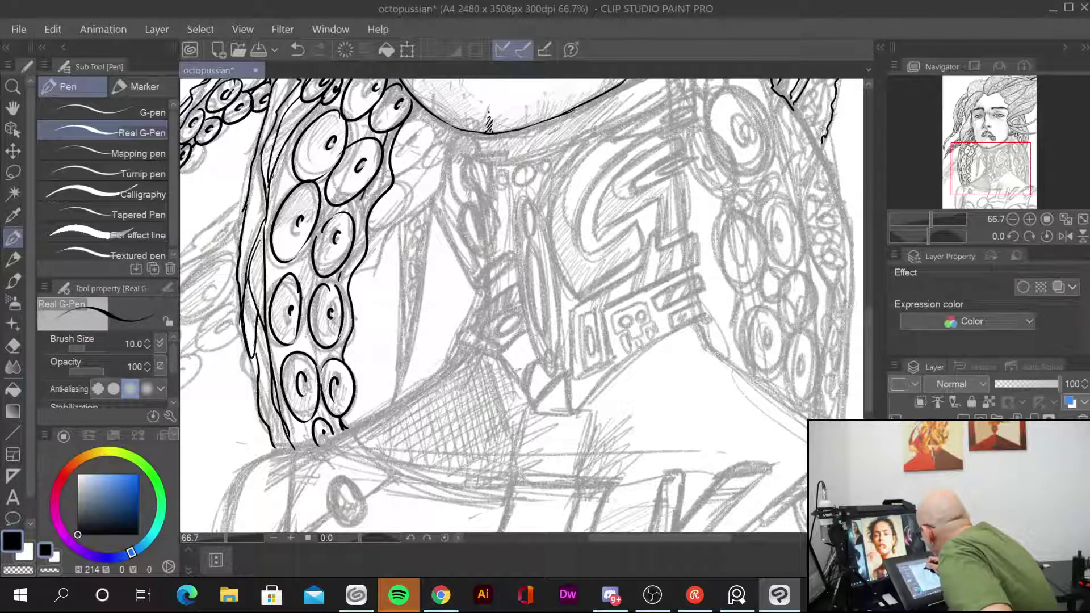
drag(344, 326, 338, 360)
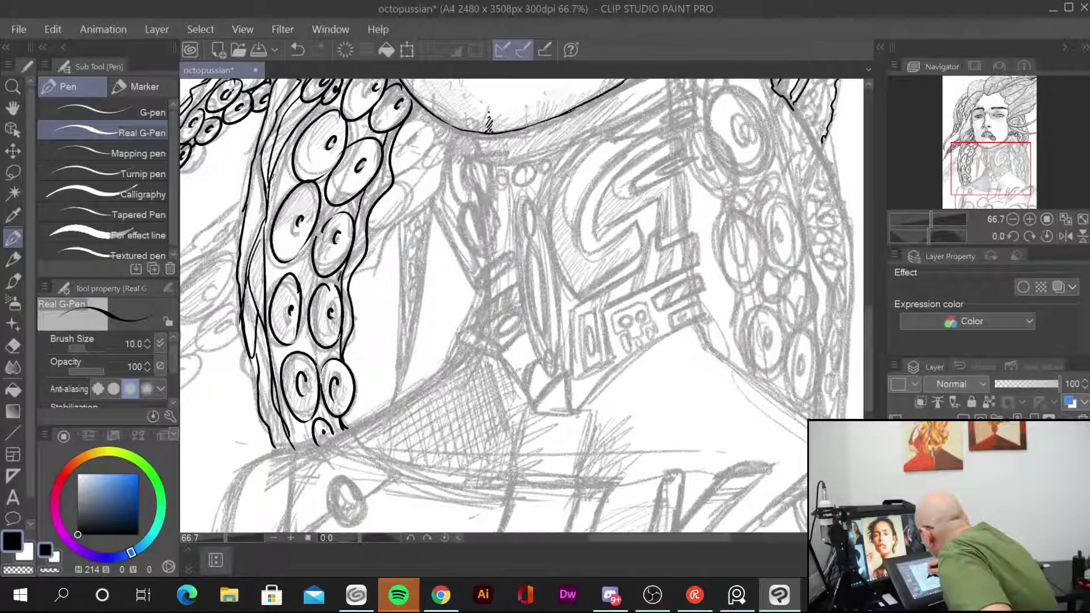
scroll(520, 307, up, 5)
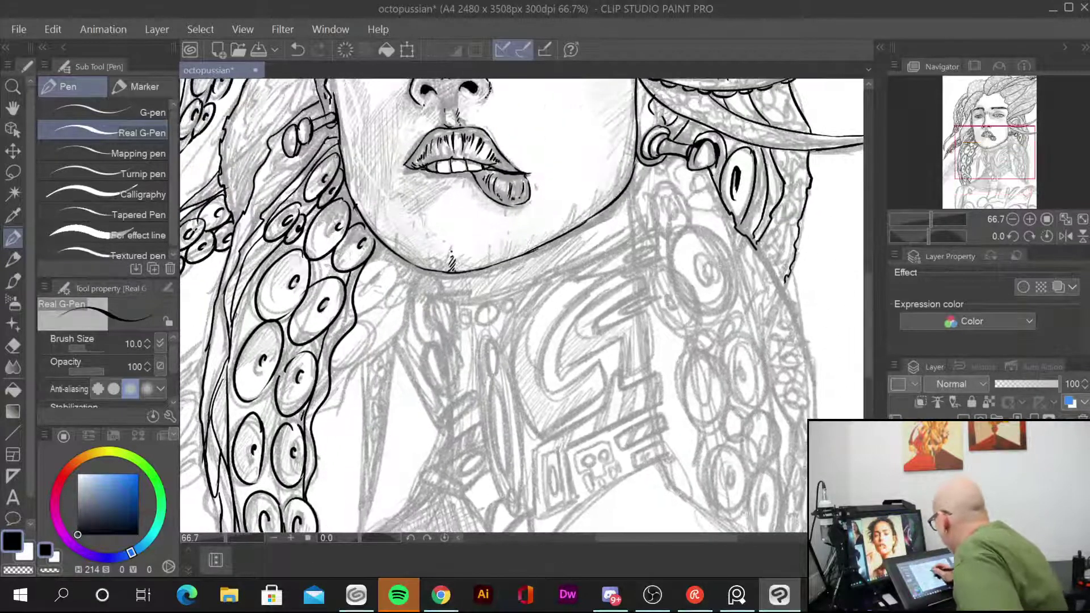
drag(402, 334, 326, 409)
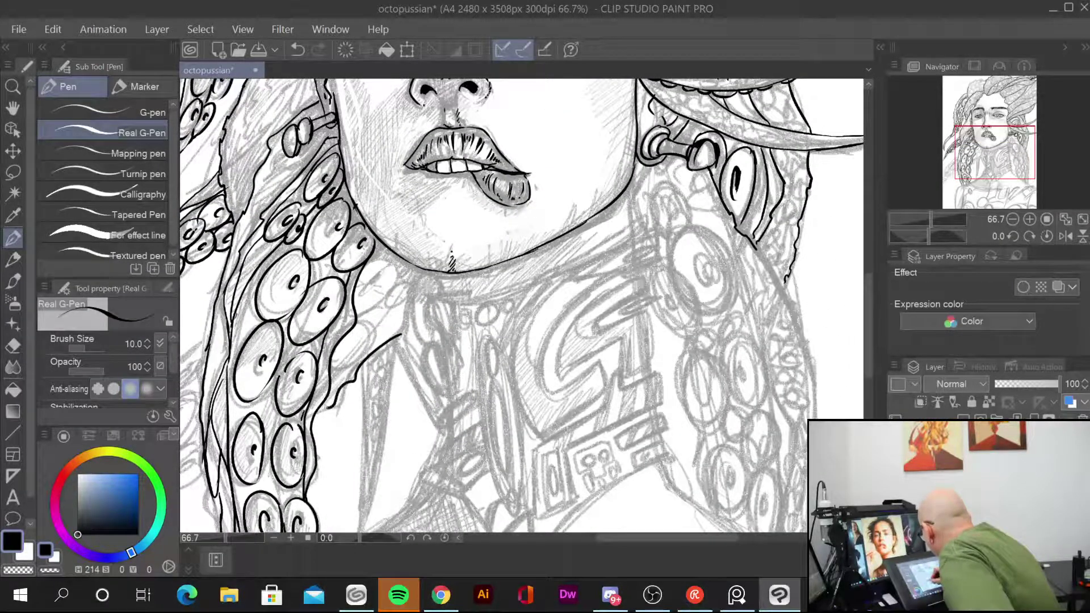
Step: Ink the three oval suckers with dark centres tucked under the jaw and close the tentacle edge beside them
mouse_move(379, 328)
mouse_down()
mouse_move(355, 320)
mouse_move(338, 380)
mouse_up()
drag(361, 337, 356, 344)
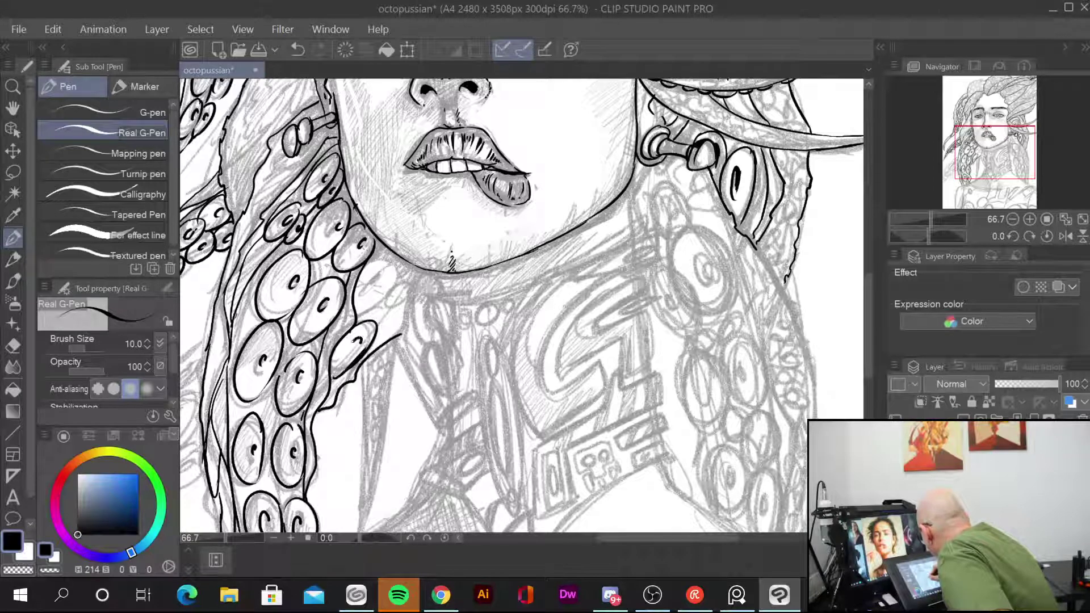
mouse_move(364, 308)
mouse_down()
mouse_move(395, 264)
mouse_move(363, 270)
mouse_move(397, 323)
mouse_move(394, 308)
mouse_move(397, 335)
mouse_up()
click(379, 280)
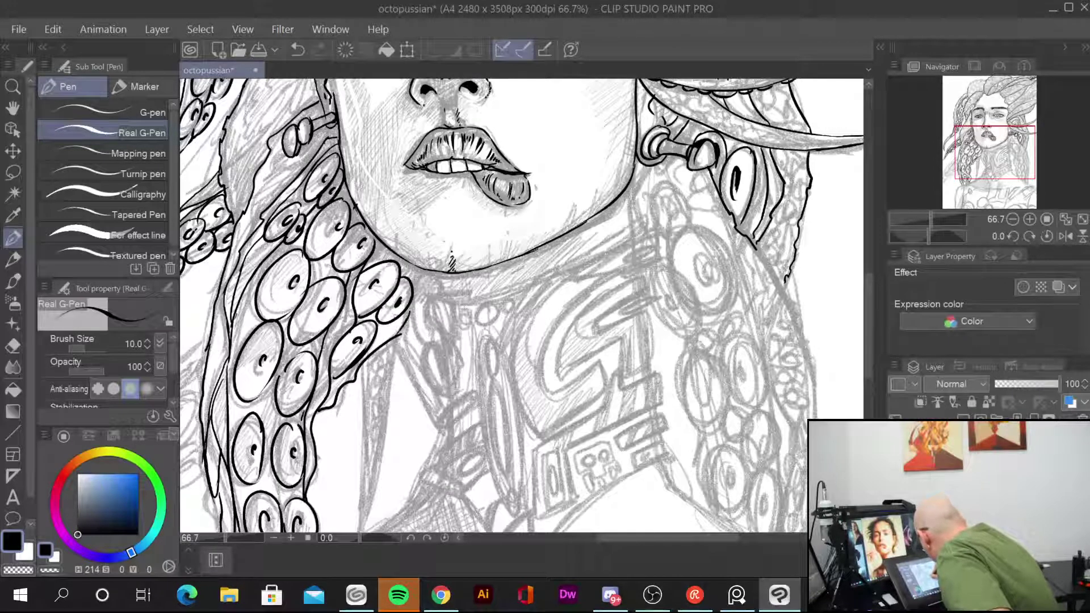
drag(430, 271, 398, 326)
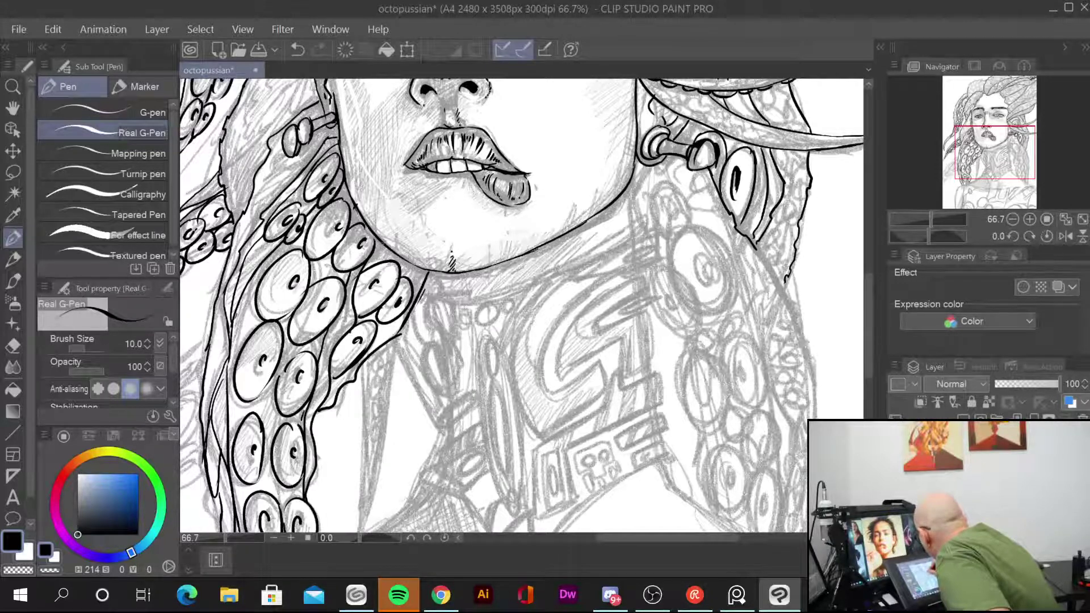
Step: Ink the outer side tentacle behind the neck-side one, with its row of oval suckers and its bumpy upper edge
drag(511, 341, 698, 159)
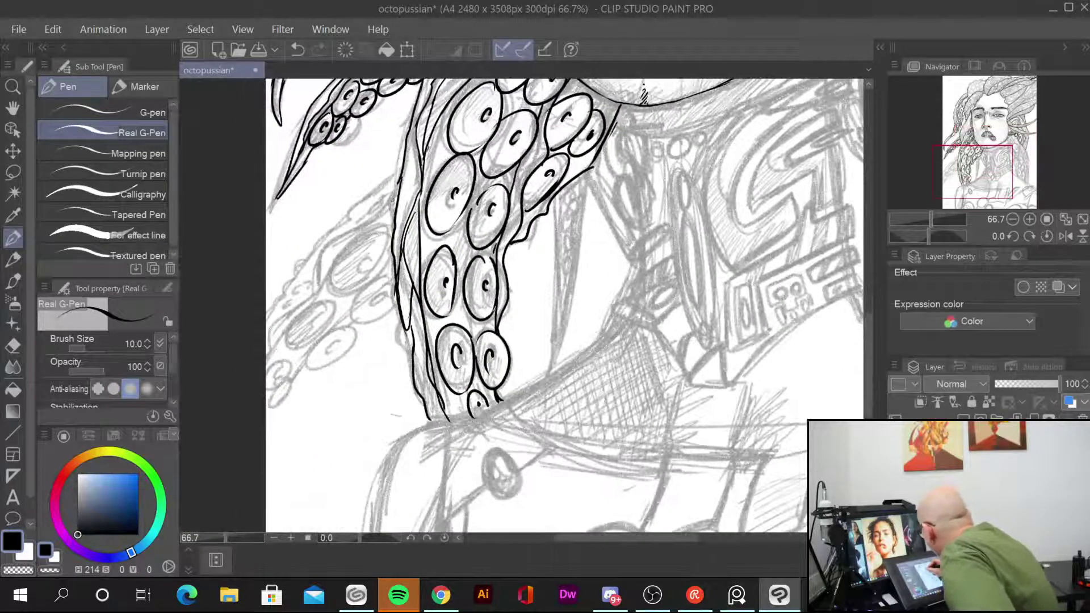
drag(392, 197, 266, 366)
mouse_move(386, 234)
mouse_down()
mouse_move(341, 287)
mouse_move(384, 267)
mouse_move(389, 234)
mouse_move(369, 274)
mouse_move(390, 295)
mouse_move(334, 306)
mouse_move(316, 337)
mouse_move(354, 357)
mouse_move(332, 330)
mouse_up()
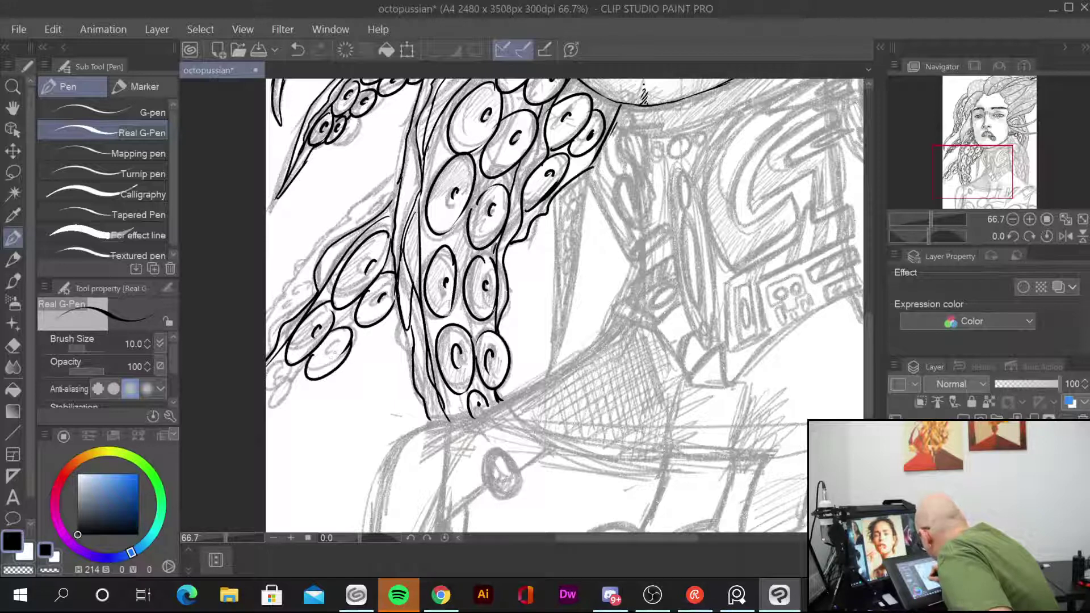
mouse_move(293, 368)
mouse_down()
mouse_move(268, 391)
mouse_move(280, 382)
mouse_move(275, 410)
mouse_move(287, 392)
mouse_up()
drag(394, 176, 297, 270)
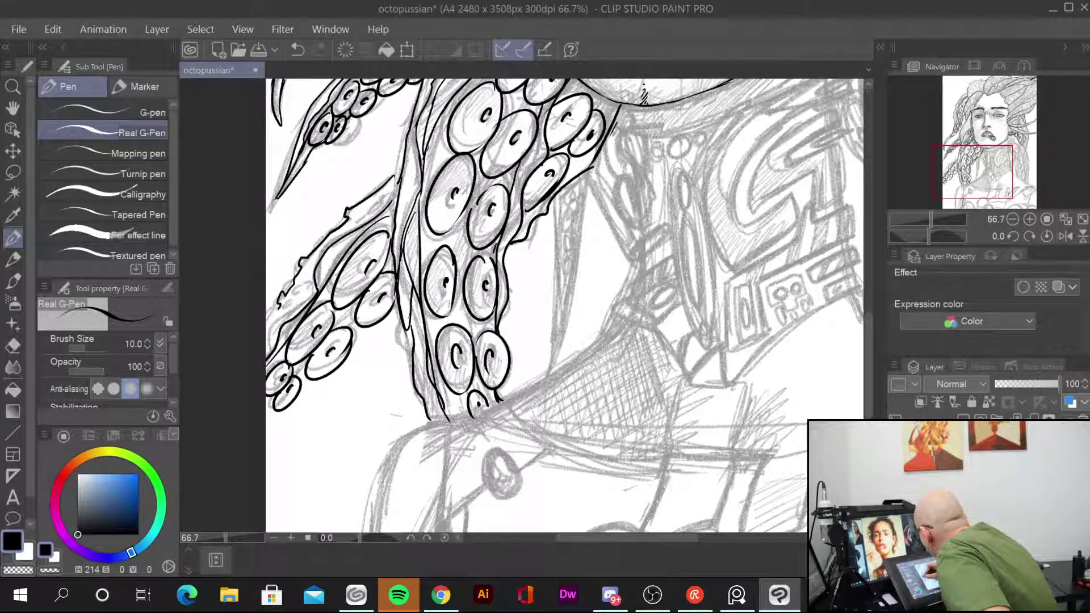
drag(271, 319, 265, 341)
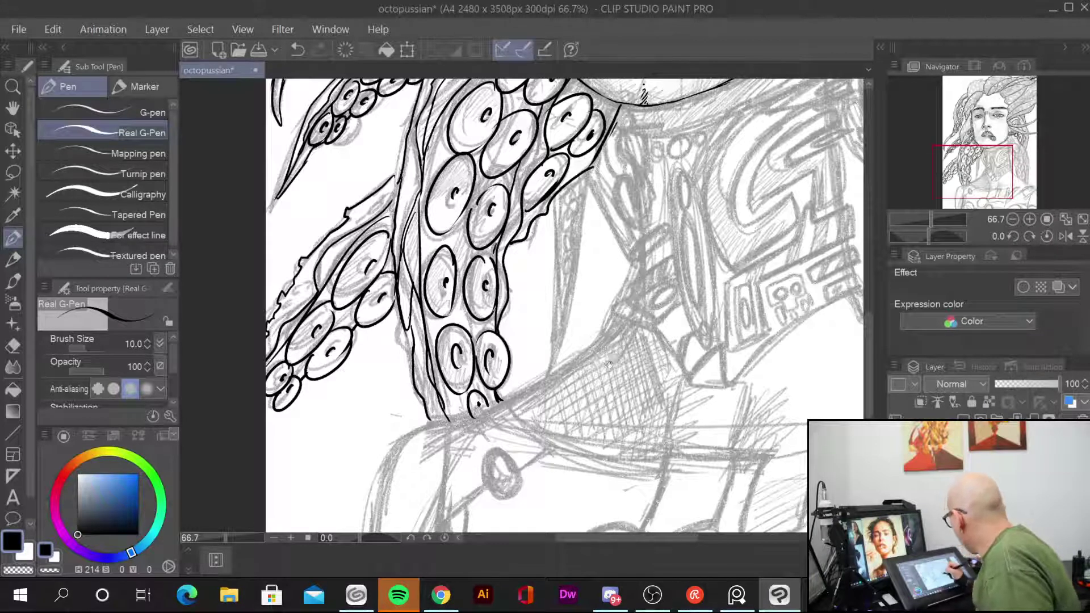
Step: Ink both wavy edges of the narrow hanging strand between the sucker-covered tentacle and the neck, down to its tip
scroll(522, 307, up, 3)
drag(436, 321, 426, 466)
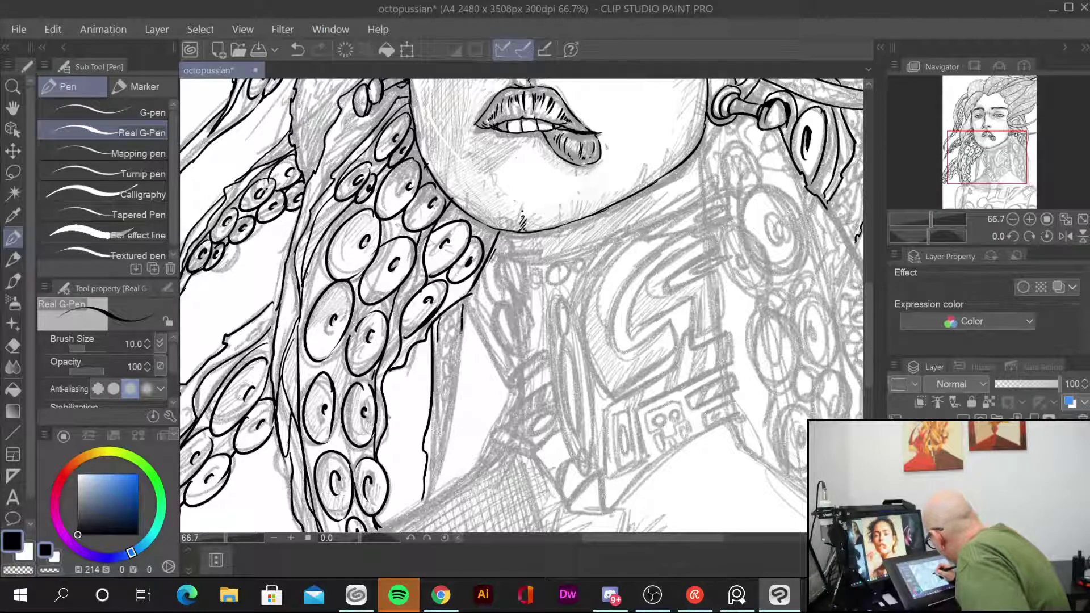
drag(461, 328, 442, 448)
drag(434, 487, 425, 501)
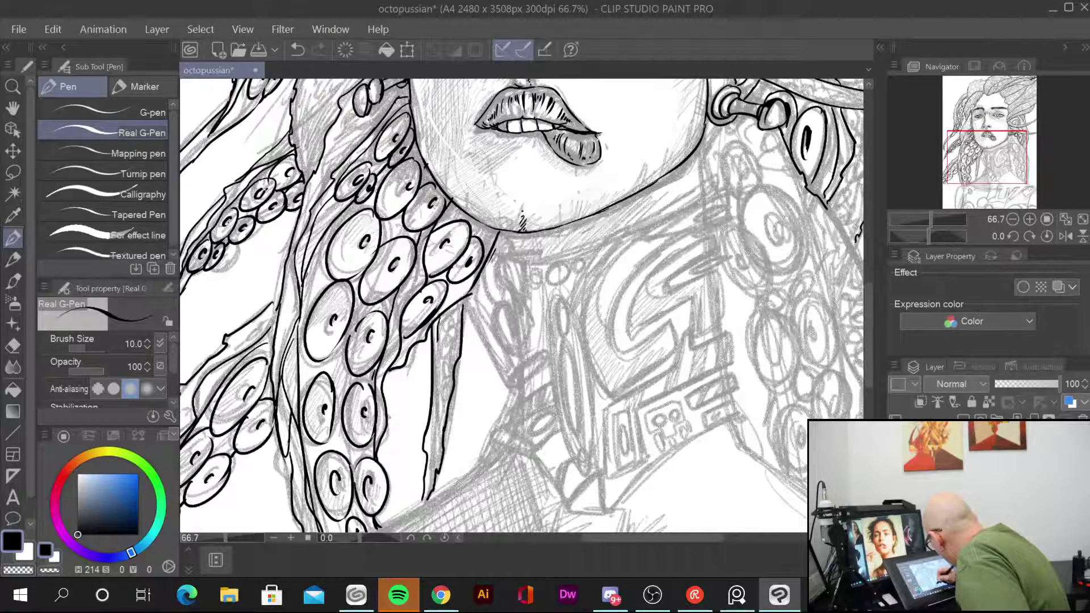
Step: Ink the neck contour below the jaw and the jagged side edge of the collar with its small inner folds
mouse_move(511, 284)
mouse_down()
mouse_move(465, 358)
mouse_move(469, 471)
mouse_up()
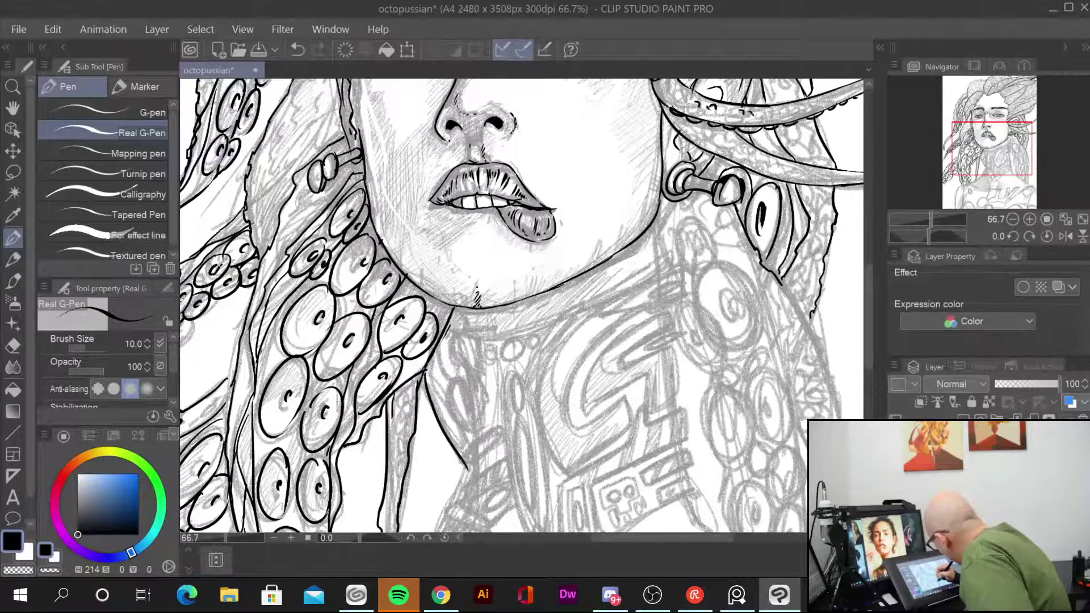
drag(436, 349, 471, 459)
drag(437, 347, 472, 462)
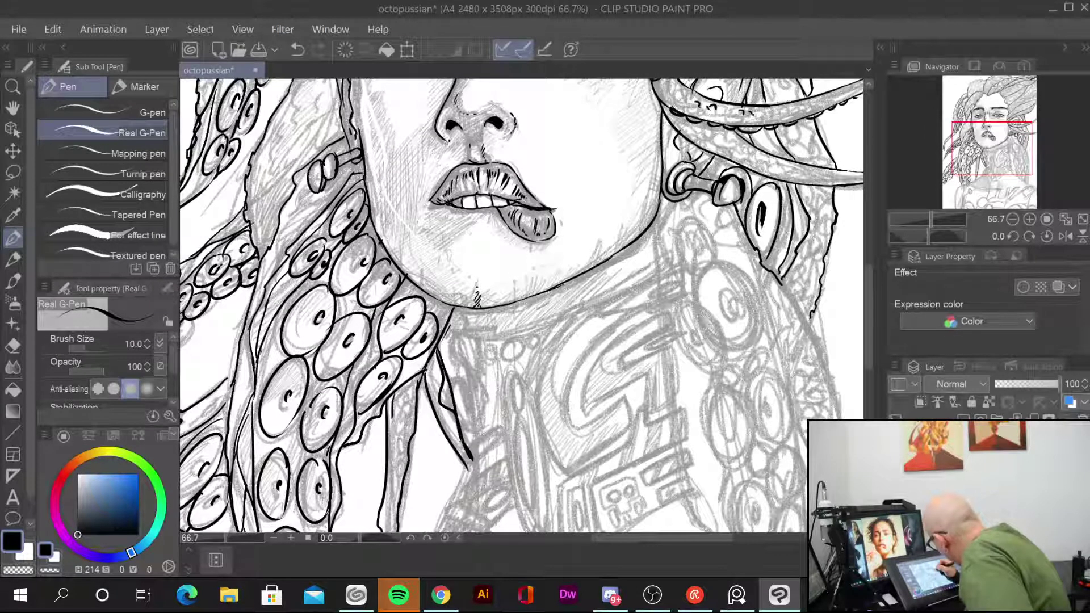
drag(452, 335, 477, 432)
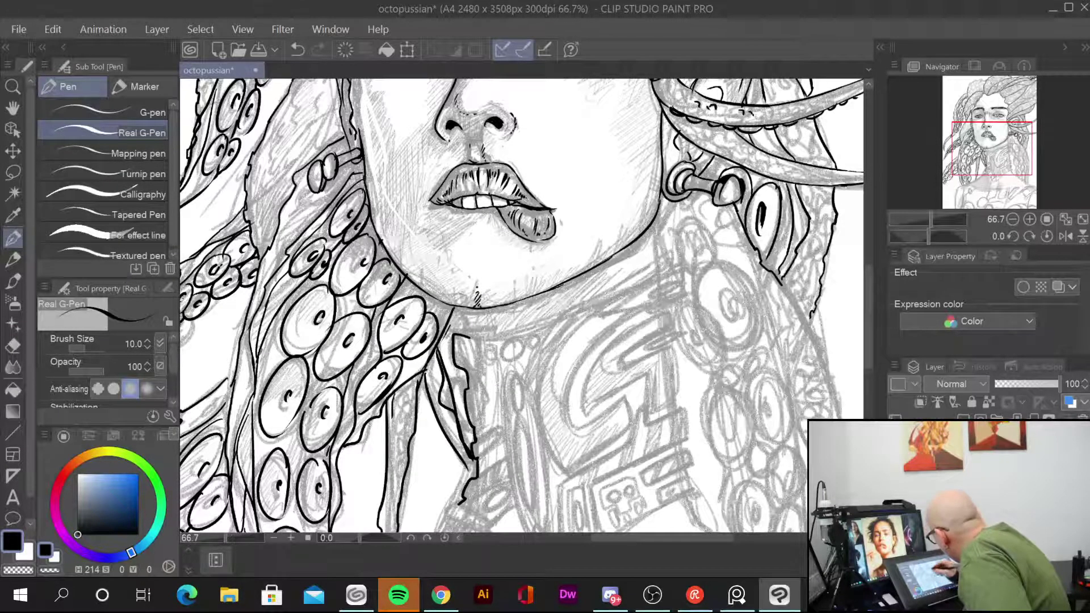
drag(448, 342, 471, 435)
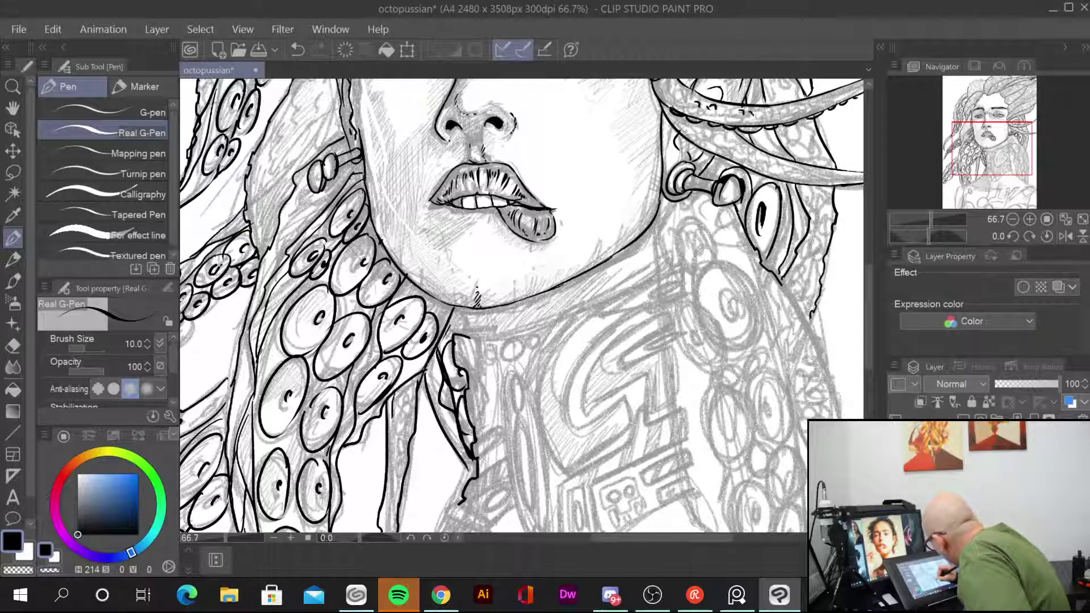
mouse_move(450, 332)
mouse_down()
mouse_move(462, 321)
mouse_move(464, 335)
mouse_up()
Step: Ink the neck line under the far jaw, the collar's slanted top band and the two small oval studs below the chin
drag(579, 91, 562, 430)
drag(311, 195, 359, 178)
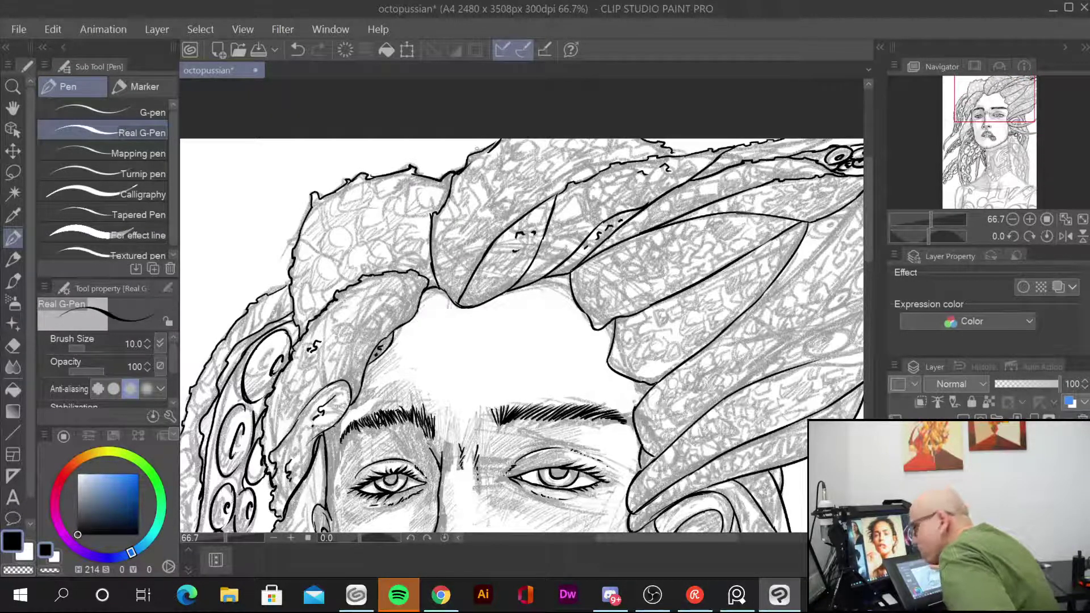
drag(559, 400, 511, 341)
mouse_move(653, 511)
mouse_down()
mouse_move(568, 284)
mouse_move(632, 432)
mouse_move(632, 398)
mouse_up()
mouse_move(632, 528)
mouse_down()
mouse_move(632, 438)
mouse_move(624, 468)
mouse_up()
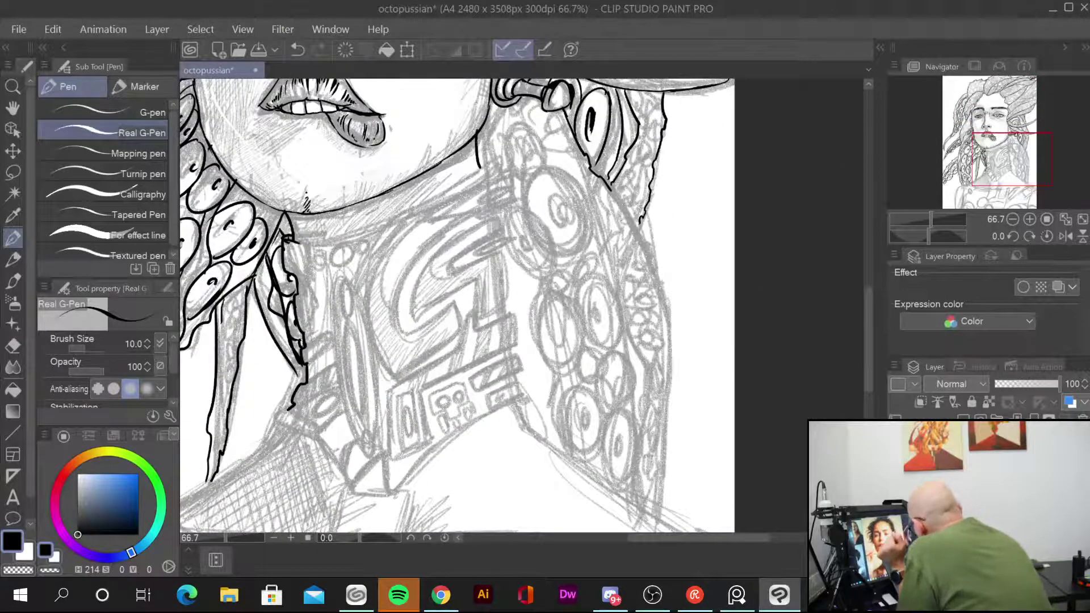
mouse_move(293, 243)
mouse_down()
mouse_move(422, 211)
mouse_move(503, 161)
mouse_move(410, 217)
mouse_up()
drag(443, 199, 474, 183)
drag(352, 245, 364, 255)
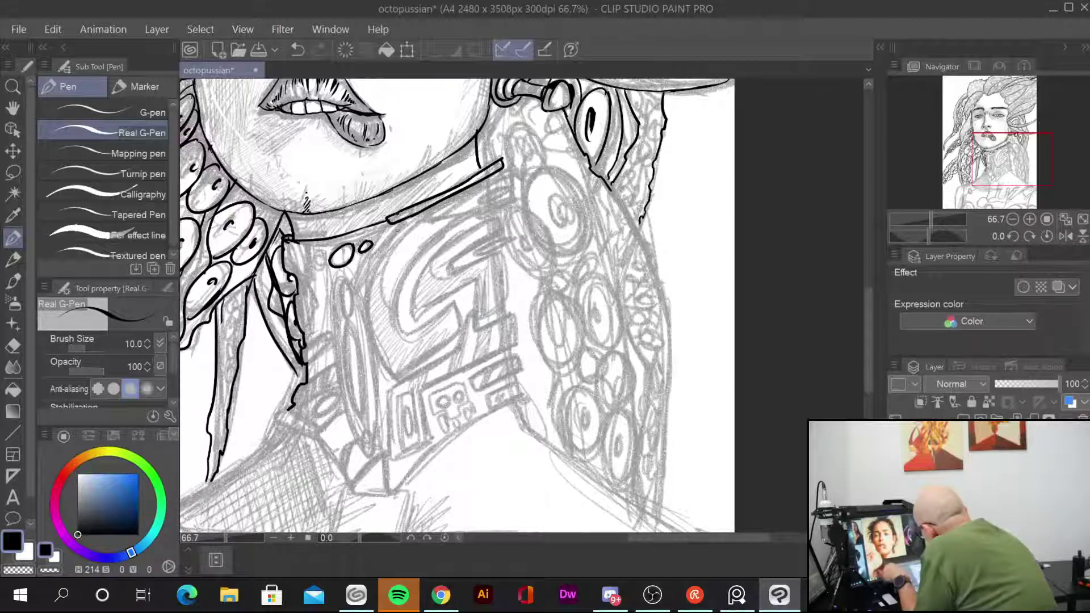
Step: Ink the slanted slot and the large curved G-shaped emblem on the collar, including its inner curve and hooked end
drag(397, 223, 367, 271)
mouse_move(421, 217)
mouse_down()
mouse_move(388, 253)
mouse_move(410, 222)
mouse_move(369, 321)
mouse_up()
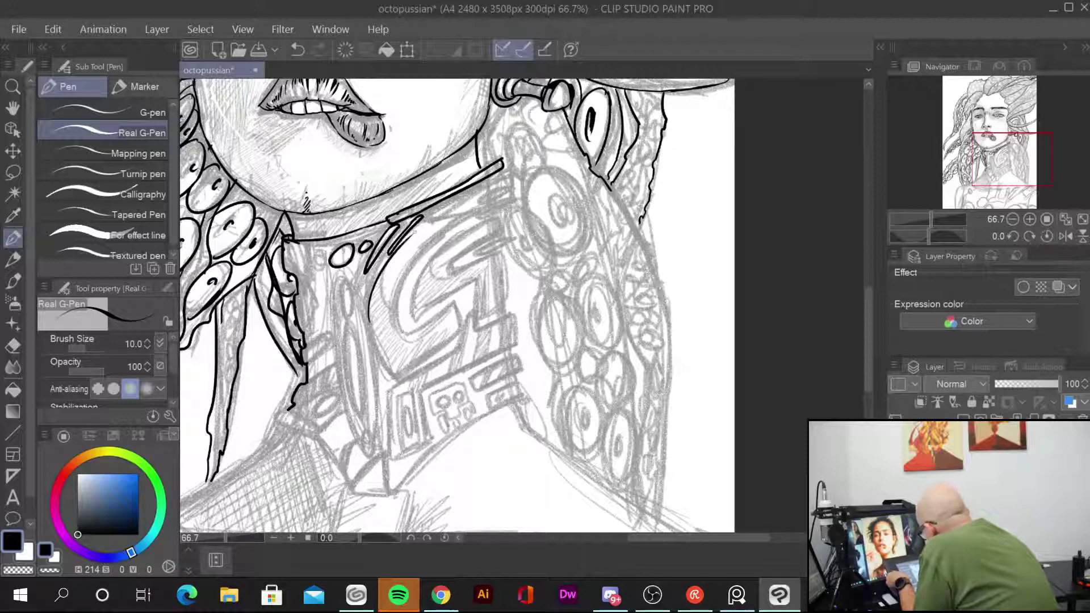
mouse_move(435, 226)
mouse_down()
mouse_move(466, 215)
mouse_move(403, 282)
mouse_move(393, 317)
mouse_move(410, 337)
mouse_move(452, 305)
mouse_move(407, 374)
mouse_up()
key(ctrl+z)
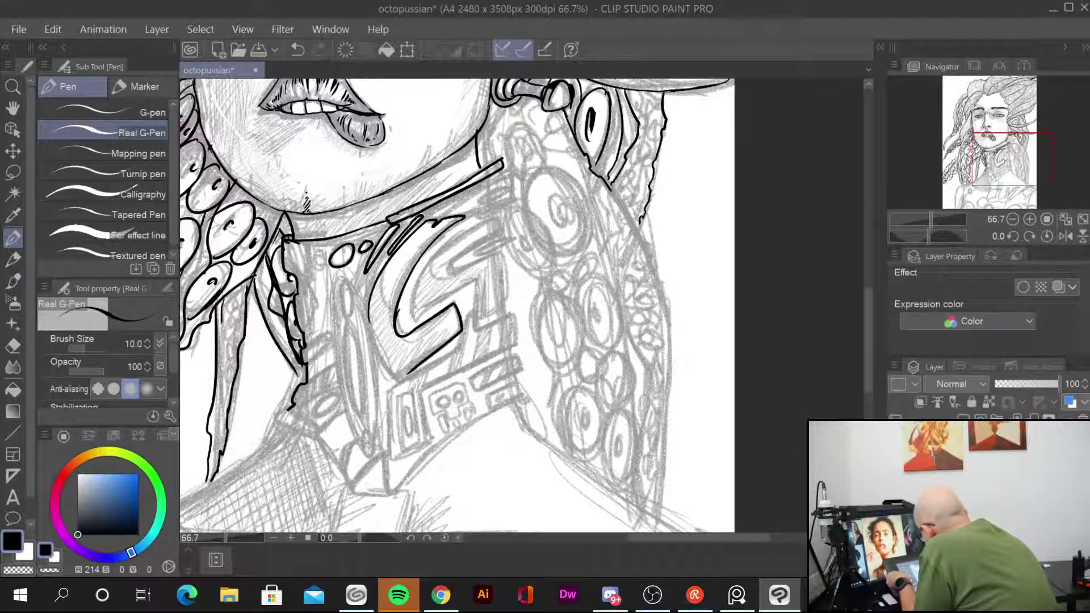
drag(370, 310, 399, 379)
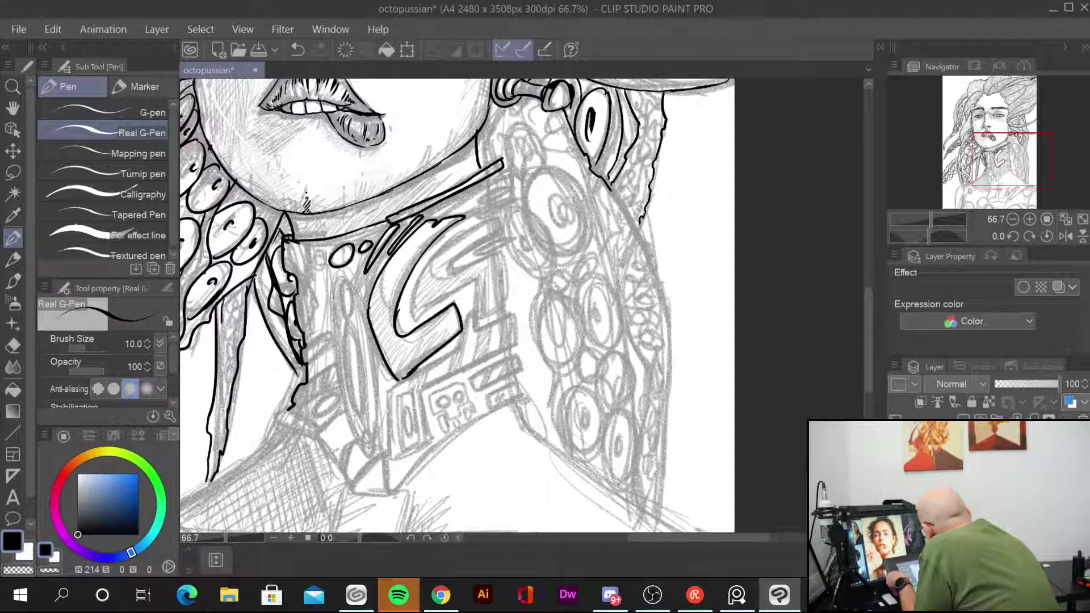
mouse_move(493, 220)
mouse_down()
mouse_move(411, 289)
mouse_move(419, 317)
mouse_up()
drag(463, 288, 416, 317)
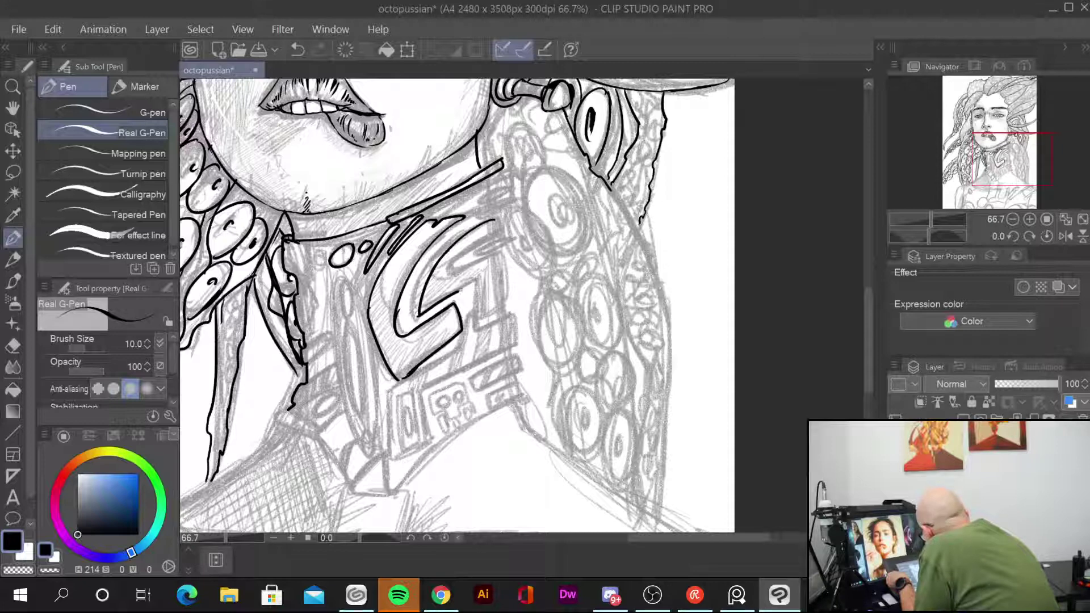
Step: Ink the angular end of the collar emblem and the narrow rounded slots stacked at the collar's far edge
mouse_move(476, 282)
mouse_down()
mouse_move(481, 321)
mouse_move(511, 306)
mouse_up()
mouse_move(480, 225)
mouse_down()
mouse_move(504, 218)
mouse_move(455, 260)
mouse_move(508, 246)
mouse_move(510, 312)
mouse_up()
drag(471, 258, 514, 237)
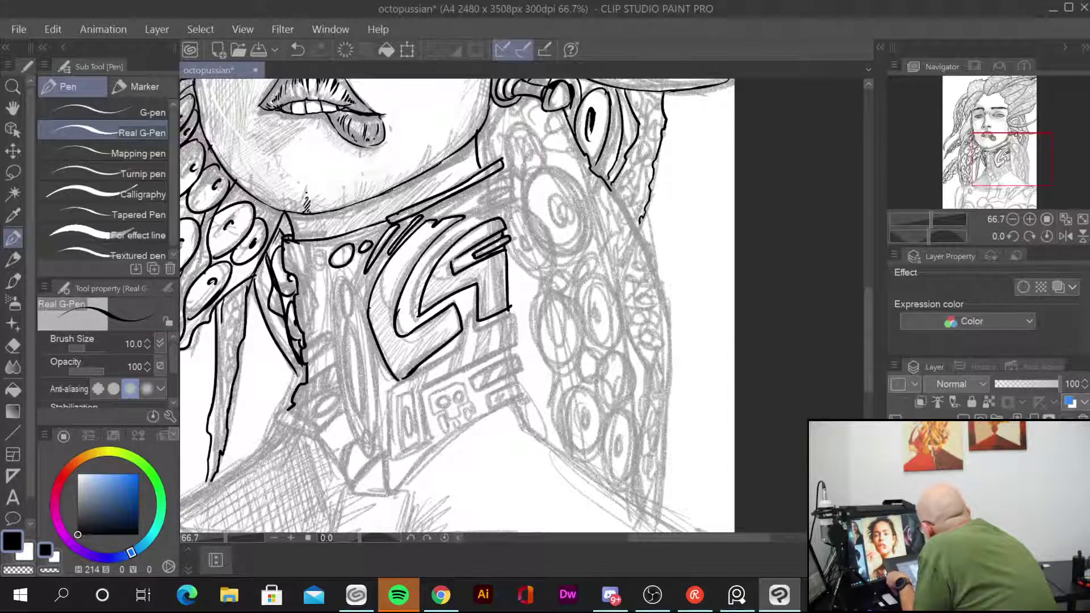
mouse_move(502, 177)
mouse_down()
mouse_move(468, 208)
mouse_move(509, 193)
mouse_up()
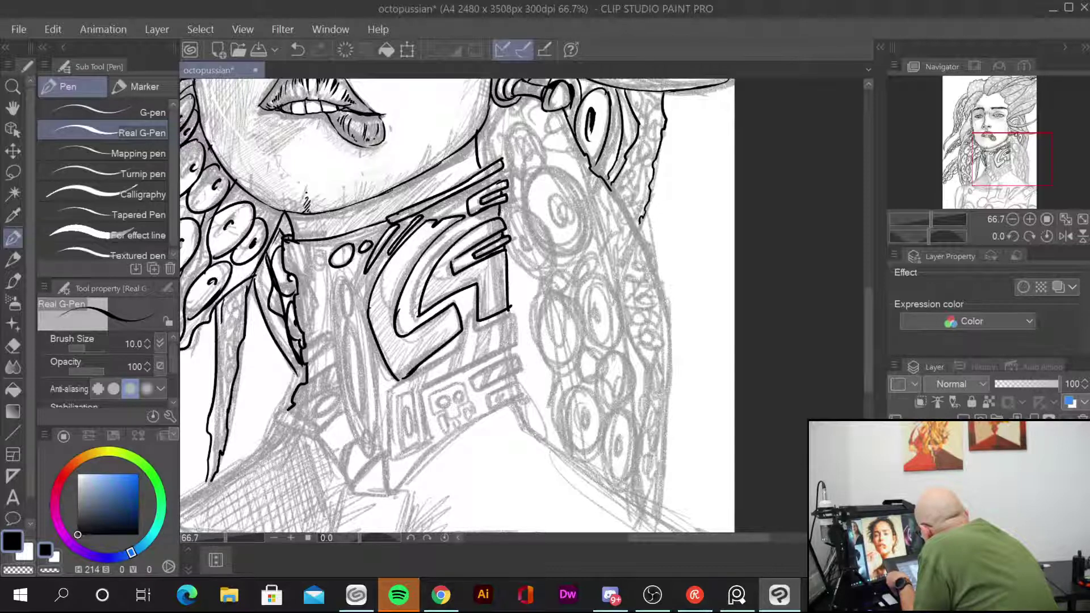
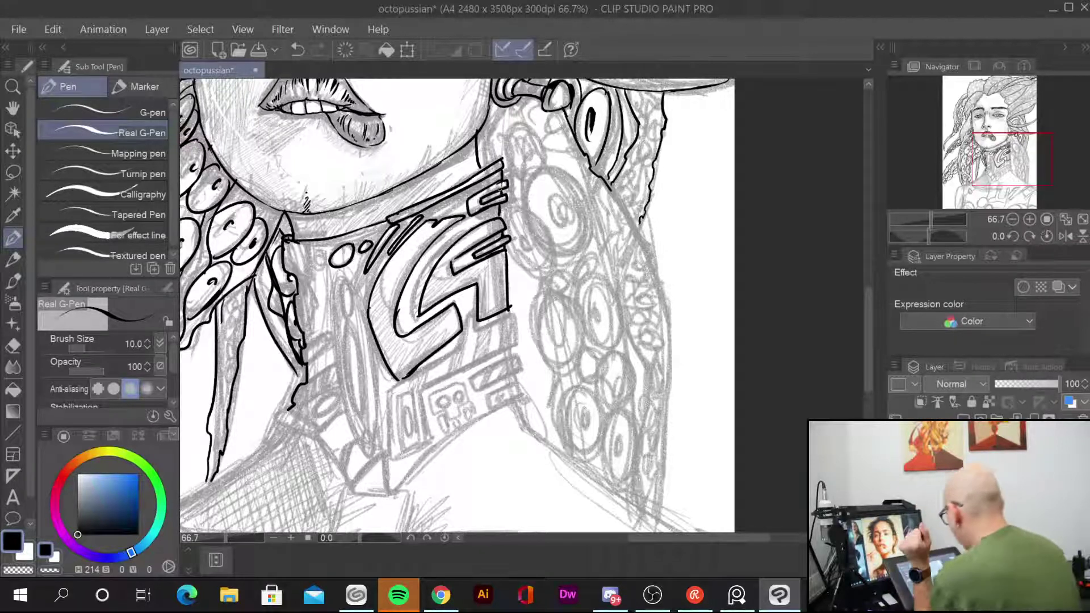
Step: Ink the collar's lower band beneath the emblem and the tapered box with an oval slot at its front end
mouse_move(510, 314)
mouse_down()
mouse_move(404, 379)
mouse_move(388, 456)
mouse_move(412, 451)
mouse_up()
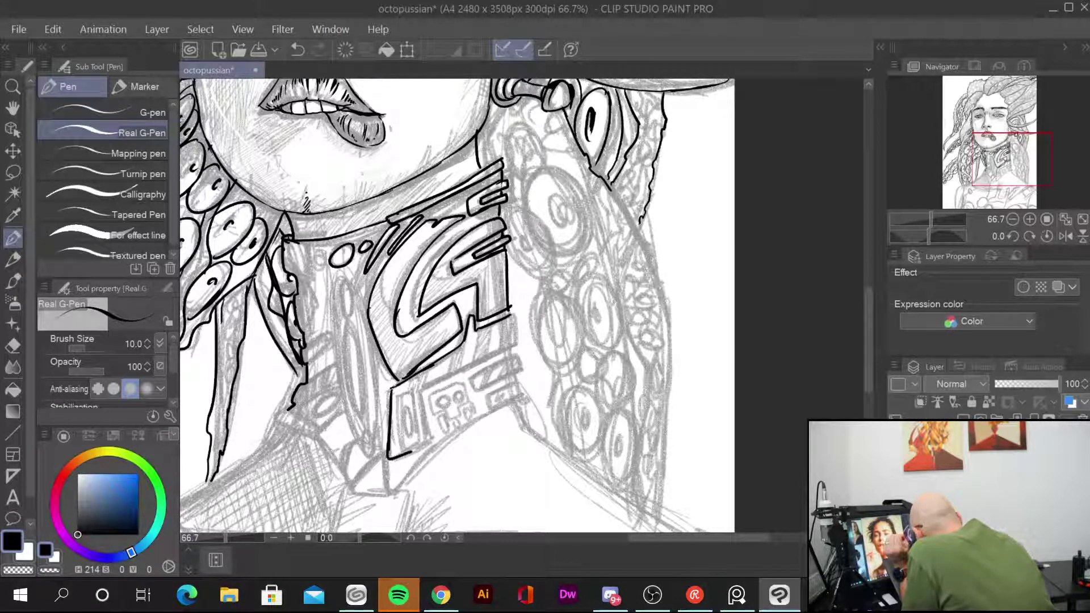
mouse_move(400, 396)
mouse_down()
mouse_move(418, 437)
mouse_move(400, 447)
mouse_move(410, 444)
mouse_up()
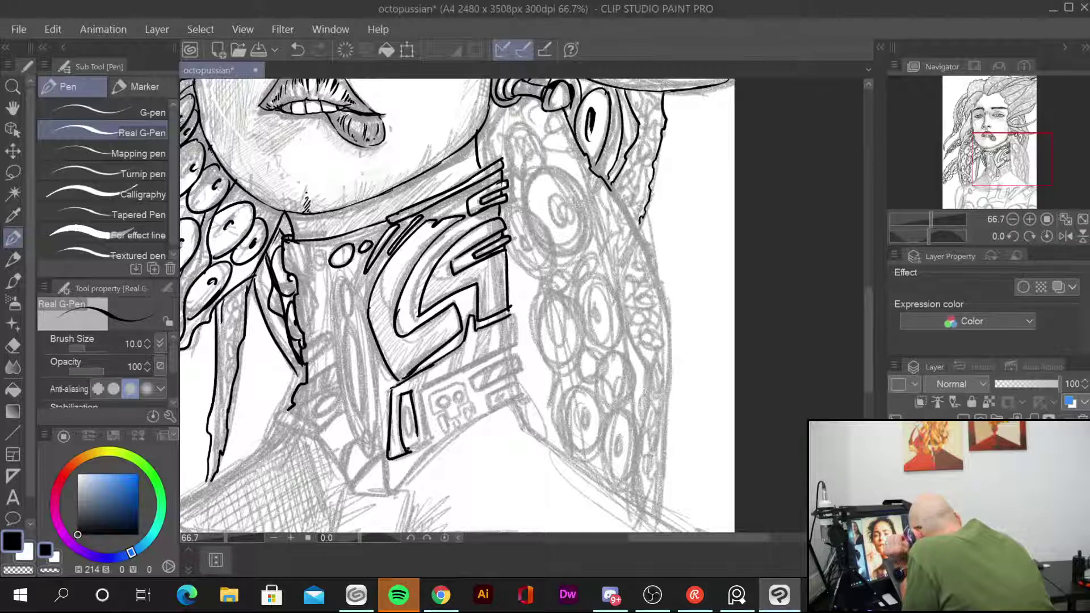
drag(422, 388, 432, 445)
drag(409, 409, 518, 350)
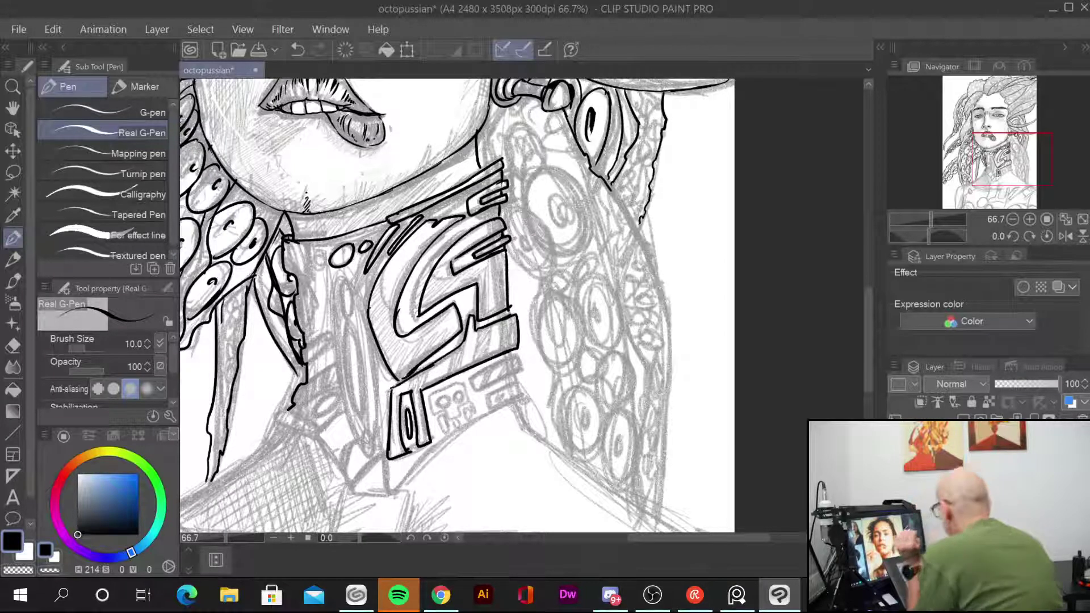
Step: Ink the column of elongated oval slots down the collar front, the slanted edge beside them and the round stud underneath
drag(454, 256, 539, 255)
mouse_move(437, 273)
mouse_down()
mouse_move(425, 290)
mouse_move(439, 334)
mouse_move(435, 400)
mouse_up()
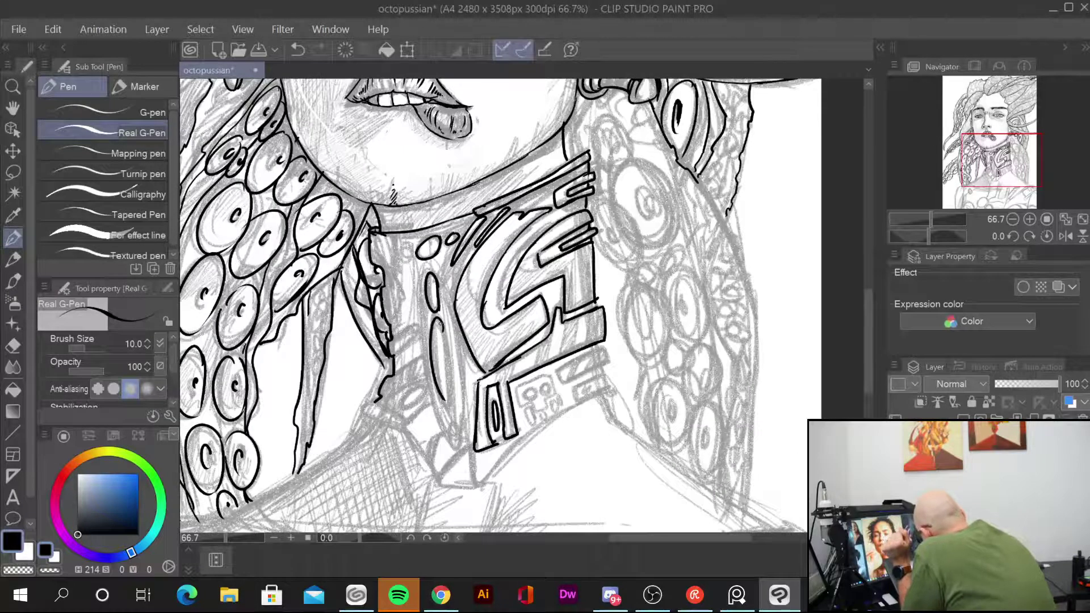
drag(445, 323, 450, 413)
mouse_move(449, 334)
mouse_down()
mouse_move(443, 381)
mouse_move(425, 386)
mouse_up()
mouse_move(458, 425)
mouse_down()
mouse_move(454, 447)
mouse_move(445, 439)
mouse_up()
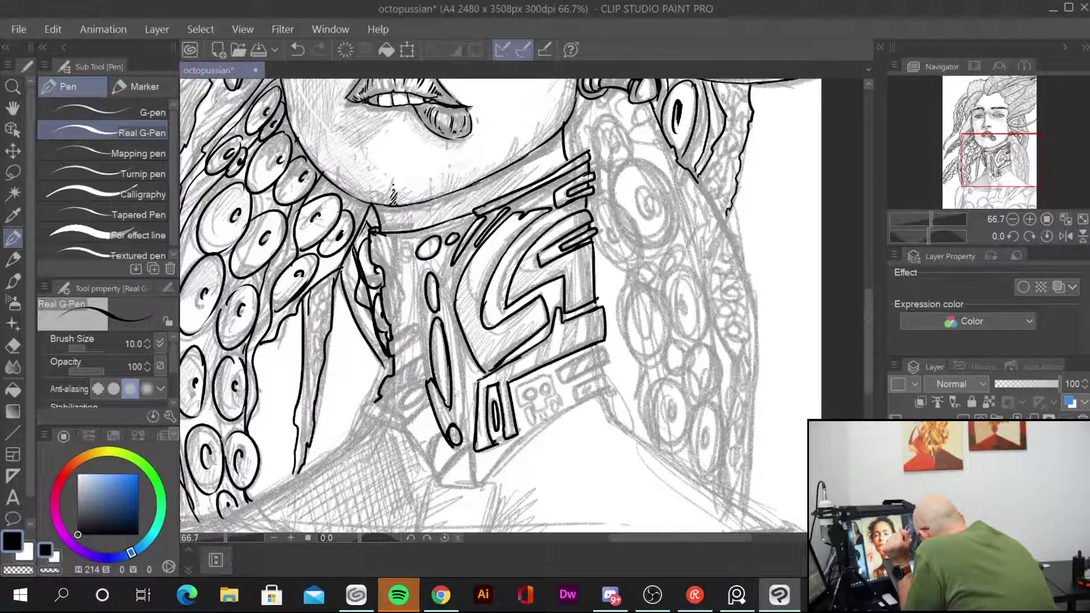
Step: Ink the triangular tip at the base of the collar front, below the round stud
mouse_move(462, 401)
mouse_down()
mouse_move(437, 479)
mouse_move(468, 493)
mouse_up()
drag(470, 444, 479, 490)
drag(472, 448, 483, 487)
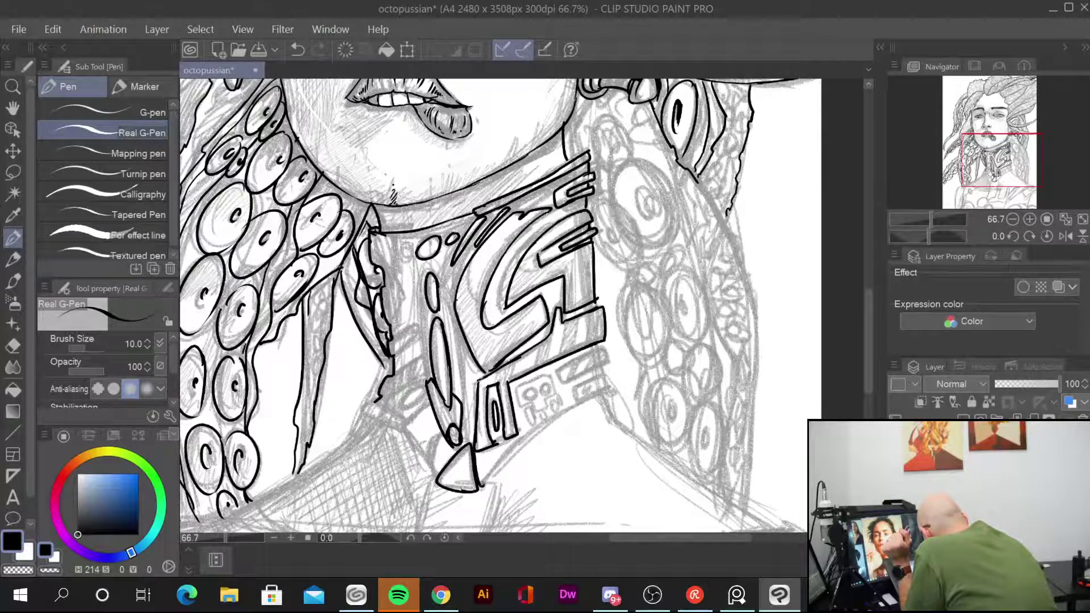
Step: Ink the collar's lower edge, the rounded slots at its far end and the small button panel beside them
drag(556, 419, 480, 487)
mouse_move(562, 415)
mouse_down()
mouse_move(618, 390)
mouse_move(562, 379)
mouse_move(617, 392)
mouse_up()
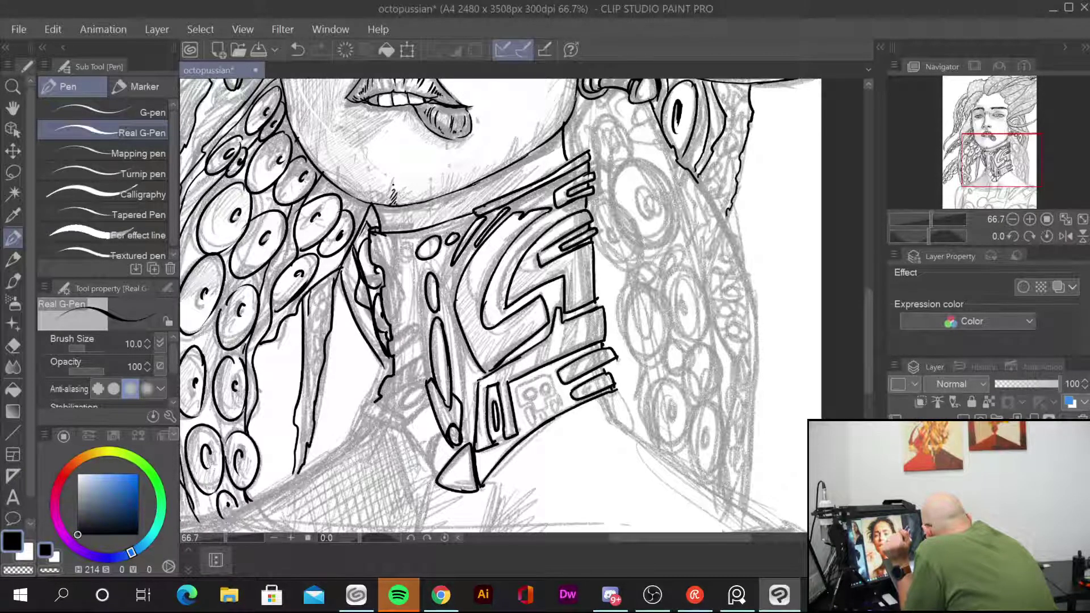
mouse_move(549, 374)
mouse_down()
mouse_move(514, 398)
mouse_move(532, 408)
mouse_move(533, 391)
mouse_move(548, 388)
mouse_move(528, 426)
mouse_move(584, 392)
mouse_move(571, 287)
mouse_up()
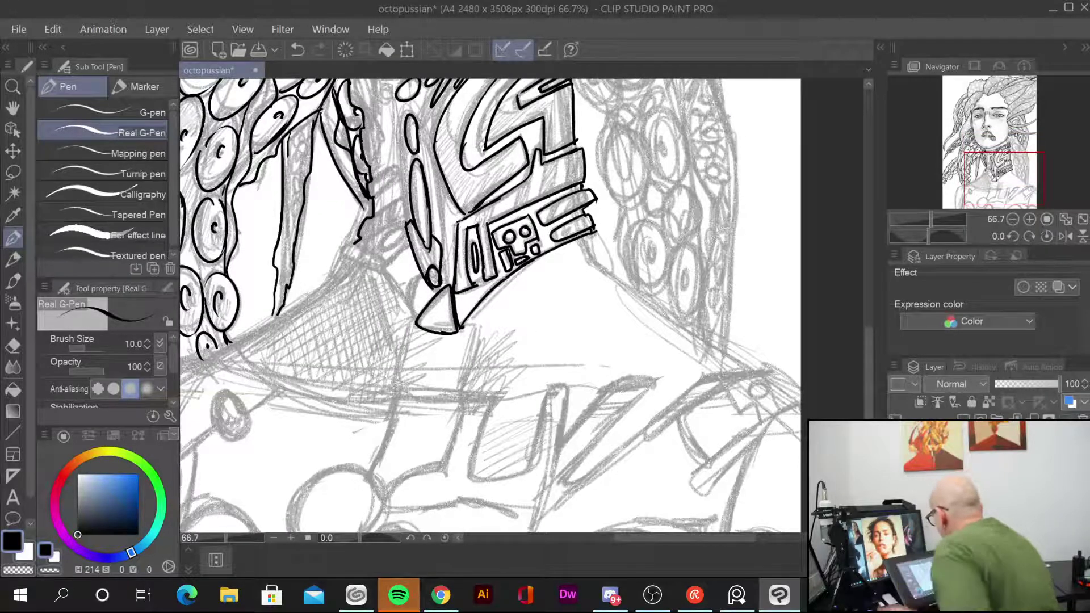
Step: Ink the collar's shaded side with its slanted blocks, small oval slots and stepped edge details
drag(494, 284, 505, 409)
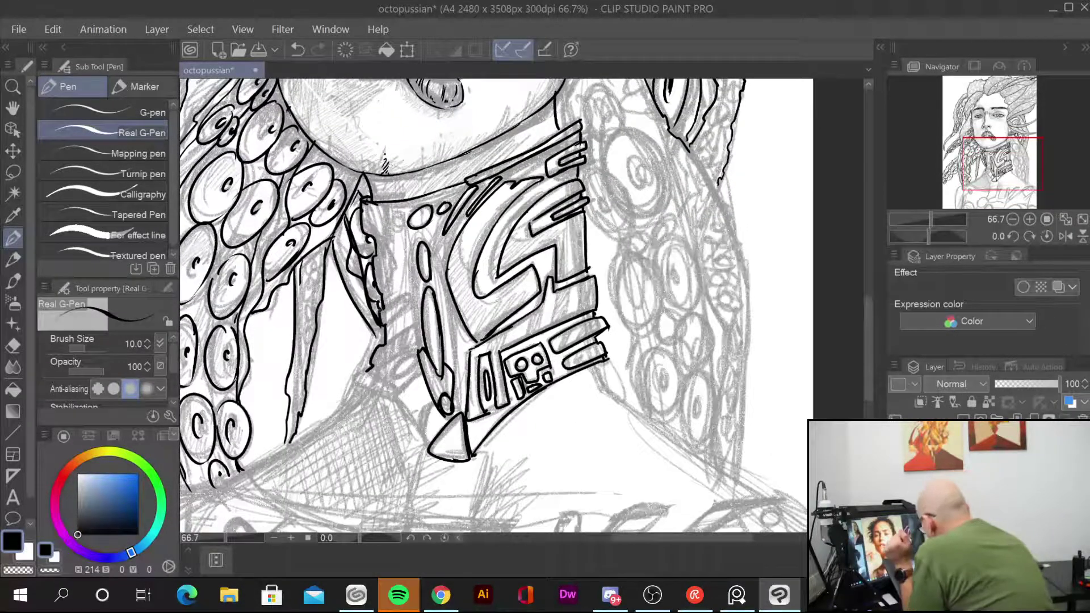
mouse_move(413, 294)
mouse_down()
mouse_move(382, 311)
mouse_move(386, 343)
mouse_move(371, 376)
mouse_move(391, 379)
mouse_move(387, 390)
mouse_move(352, 384)
mouse_up()
mouse_move(353, 384)
mouse_down()
mouse_move(399, 401)
mouse_move(421, 436)
mouse_move(421, 413)
mouse_move(421, 440)
mouse_up()
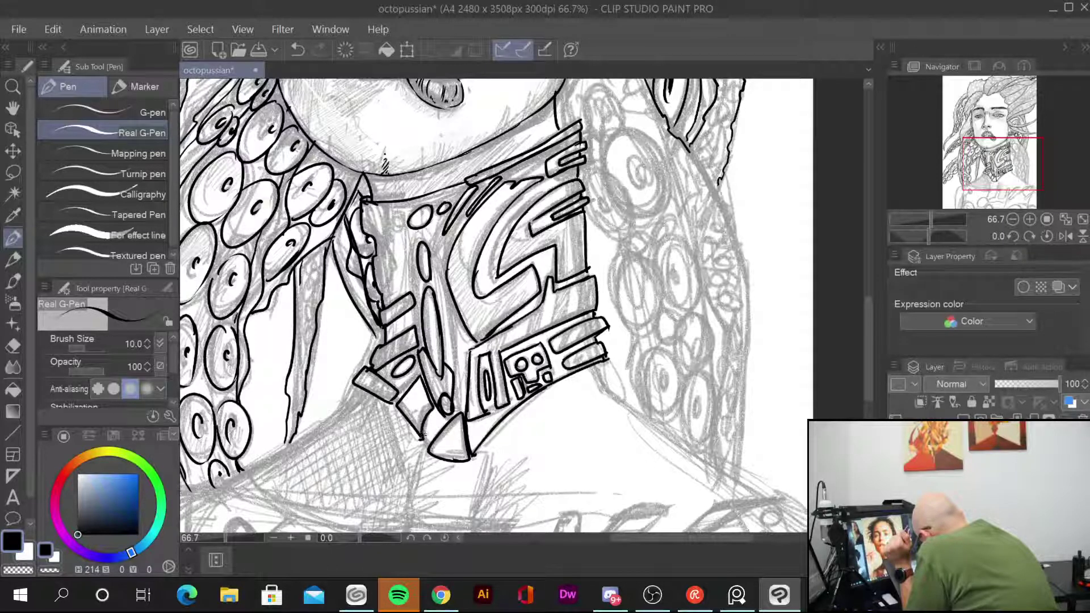
mouse_move(400, 209)
mouse_down()
mouse_move(395, 236)
mouse_move(403, 230)
mouse_move(375, 241)
mouse_move(397, 253)
mouse_move(388, 296)
mouse_up()
drag(404, 251, 409, 280)
drag(389, 233, 384, 235)
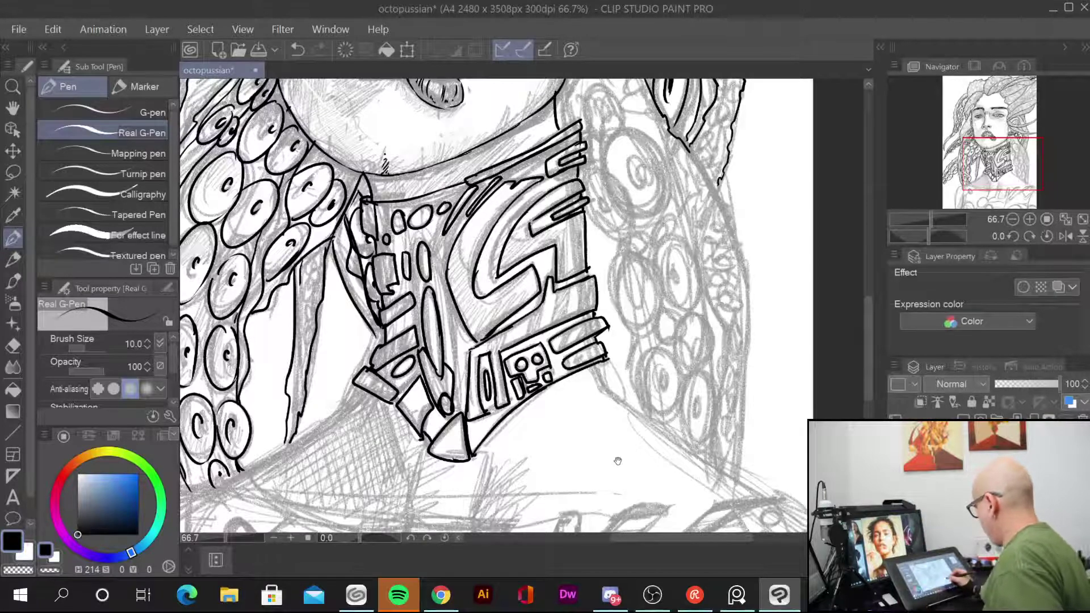
Step: Ink the slope from the collar to the near shoulder and the angular shoulder plate with its round stud
mouse_move(596, 514)
mouse_down()
mouse_move(657, 241)
mouse_move(706, 309)
mouse_up()
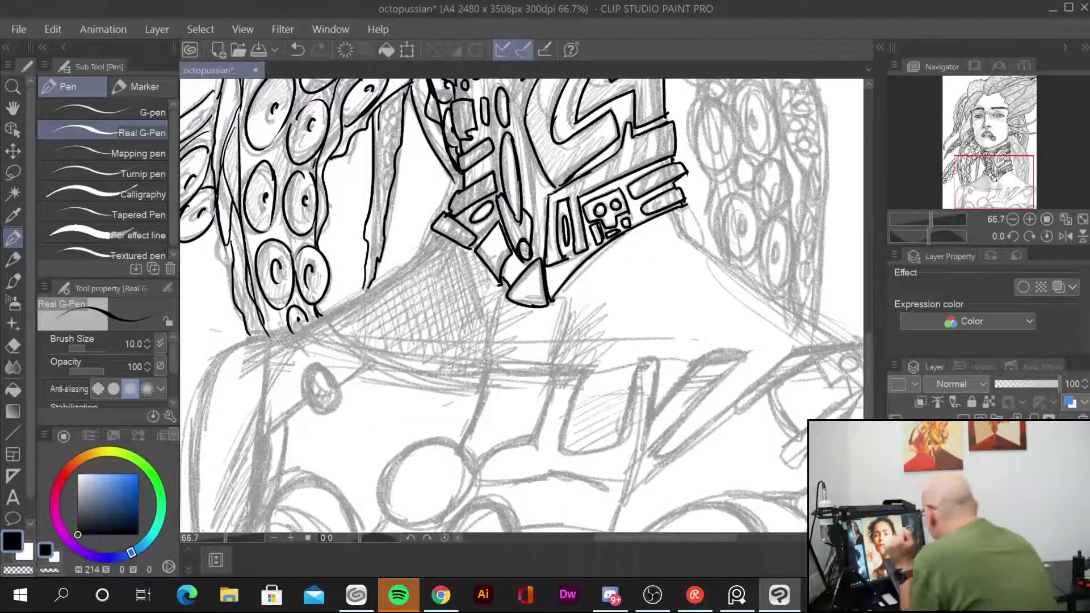
mouse_move(427, 255)
mouse_down()
mouse_move(279, 336)
mouse_move(267, 435)
mouse_move(341, 401)
mouse_move(310, 406)
mouse_move(376, 361)
mouse_up()
drag(325, 318, 375, 362)
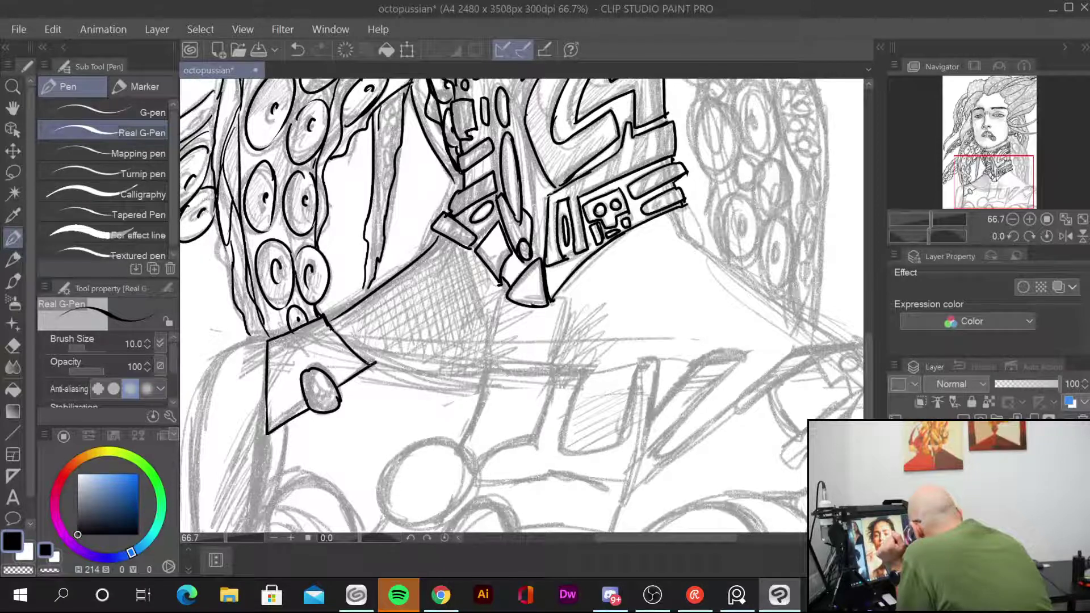
Step: Ink the inner and outer contours of the upper arm and the nested curved bands beside it at the page's lower edge
drag(269, 433, 276, 490)
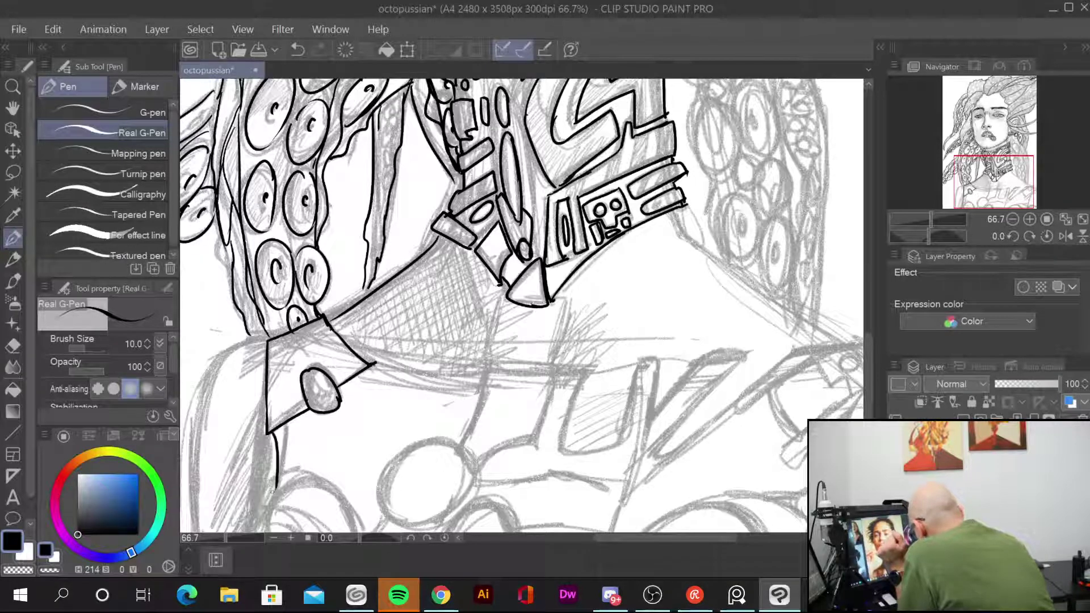
mouse_move(267, 341)
mouse_down()
mouse_move(239, 347)
mouse_move(188, 471)
mouse_move(189, 503)
mouse_up()
mouse_move(320, 391)
mouse_down()
mouse_move(401, 190)
mouse_move(423, 167)
mouse_up()
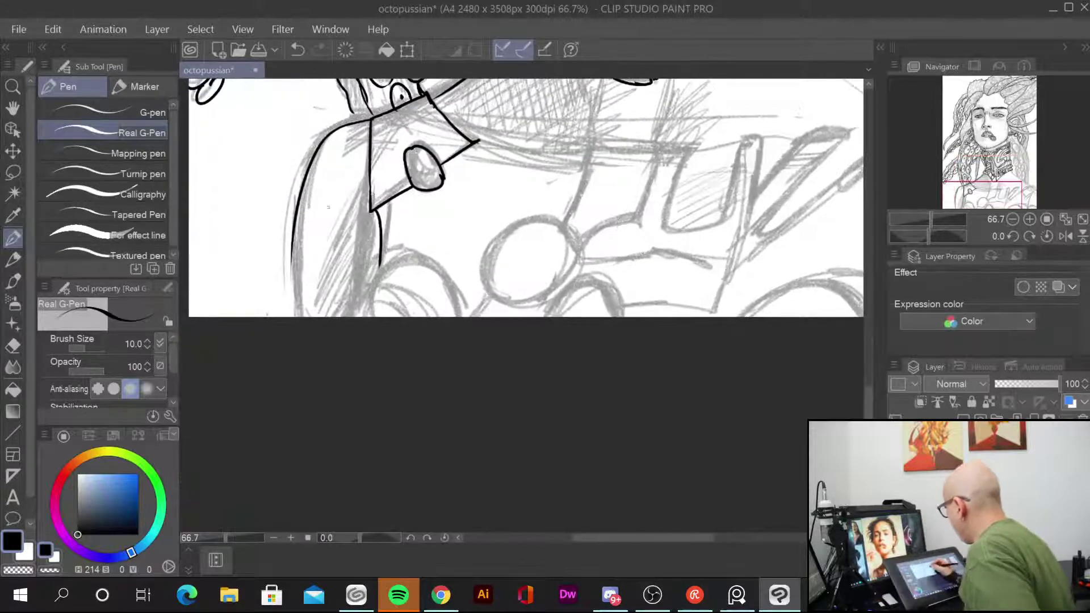
drag(380, 260, 357, 318)
mouse_move(390, 213)
mouse_down()
mouse_move(376, 281)
mouse_move(468, 317)
mouse_up()
drag(370, 304, 429, 301)
drag(363, 302, 405, 317)
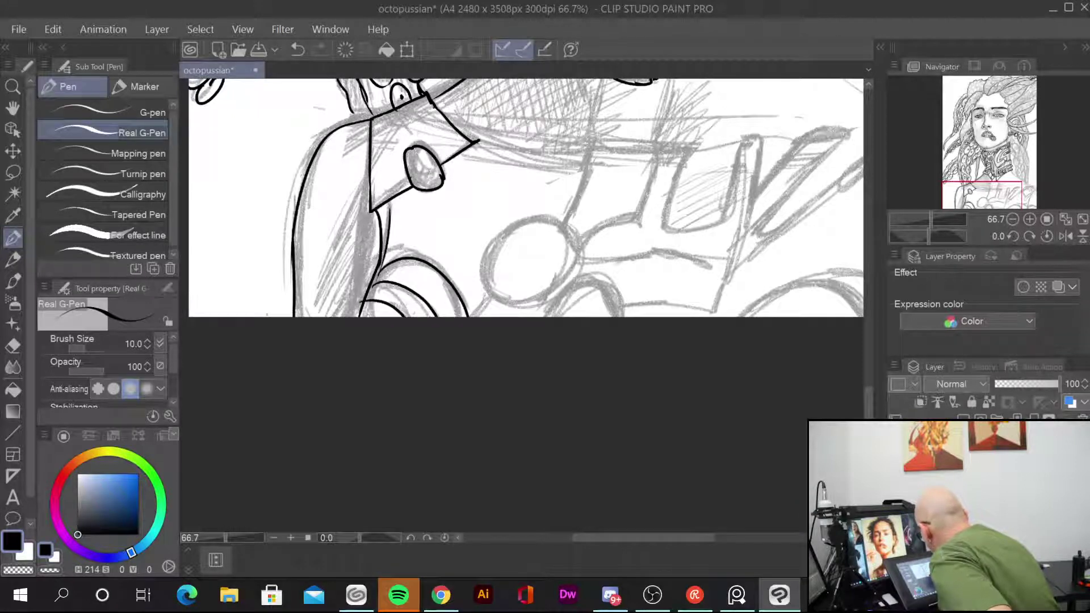
Step: Ink the large circle on the chest armor, then the armor's upper edge and the stepped panel beside the circle
mouse_move(551, 219)
mouse_down()
mouse_move(488, 287)
mouse_move(539, 301)
mouse_move(575, 281)
mouse_move(515, 304)
mouse_up()
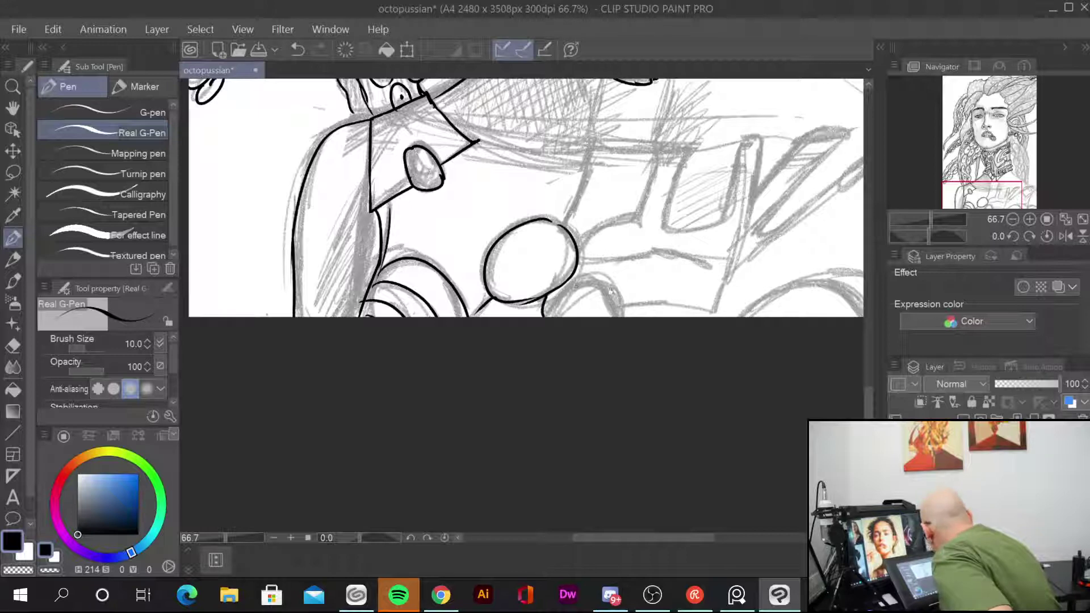
mouse_move(609, 333)
mouse_down()
mouse_move(516, 451)
mouse_move(521, 465)
mouse_up()
mouse_move(390, 268)
mouse_down()
mouse_move(480, 275)
mouse_move(495, 318)
mouse_move(482, 352)
mouse_up()
mouse_move(513, 278)
mouse_down()
mouse_move(572, 280)
mouse_move(549, 343)
mouse_up()
mouse_move(574, 273)
mouse_down()
mouse_move(609, 272)
mouse_move(585, 347)
mouse_move(500, 357)
mouse_move(494, 376)
mouse_move(643, 394)
mouse_up()
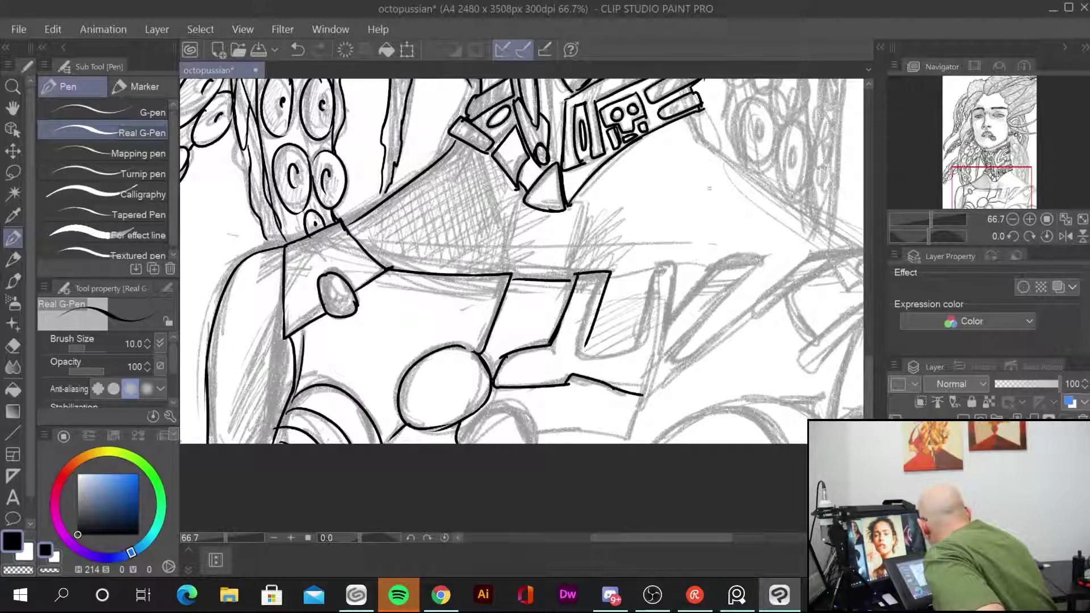
Step: Close the U-shaped notch in the chest armor and ink the upright bar and slanted slot next to it
mouse_move(659, 262)
mouse_down()
mouse_move(635, 348)
mouse_move(616, 354)
mouse_move(637, 348)
mouse_up()
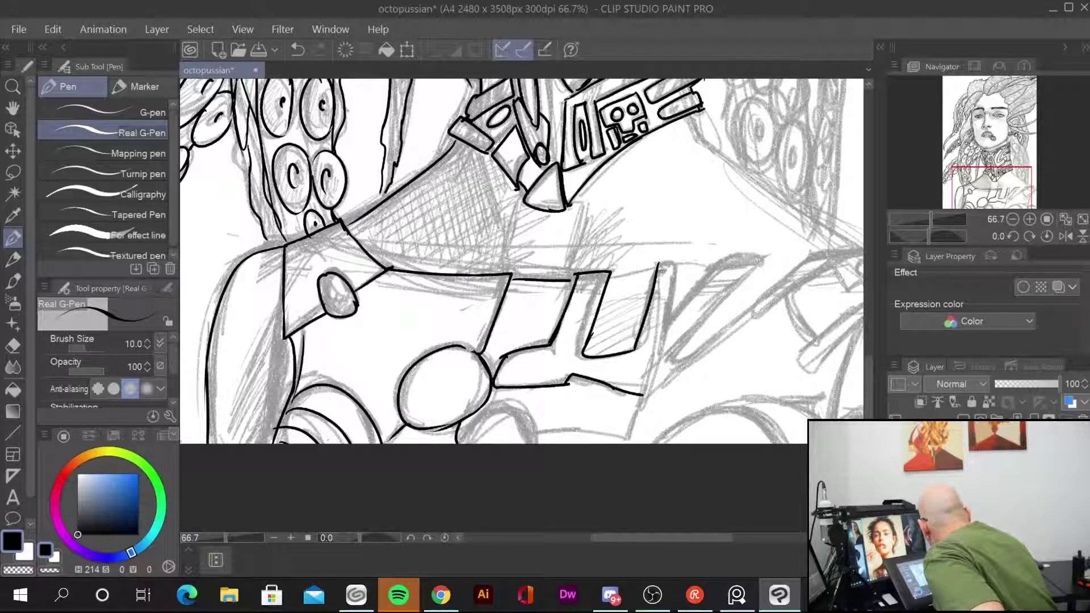
drag(670, 263, 642, 399)
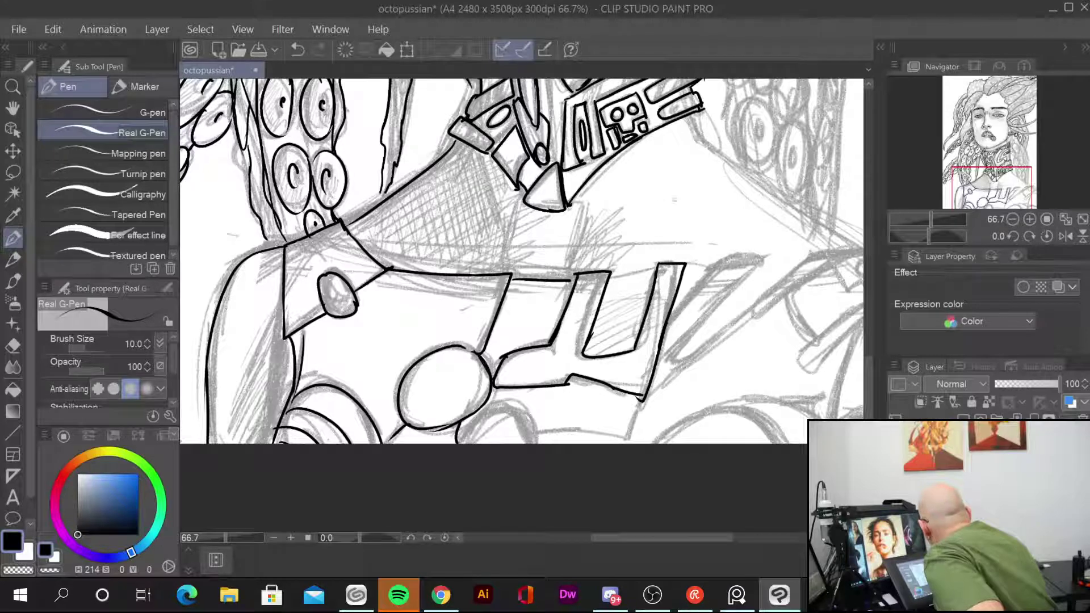
drag(711, 265, 668, 328)
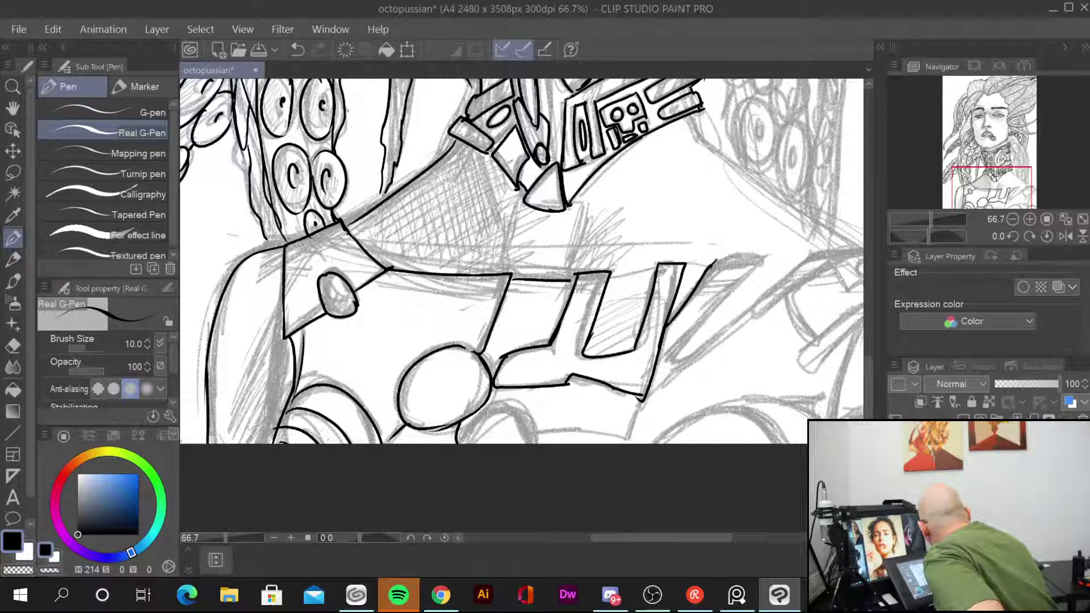
drag(714, 262, 673, 364)
Step: Ink the long diagonal armor edge up to the far shoulder, the tapered strap and the small plate with a round stud
mouse_move(690, 403)
mouse_down()
mouse_move(576, 400)
mouse_move(503, 374)
mouse_up()
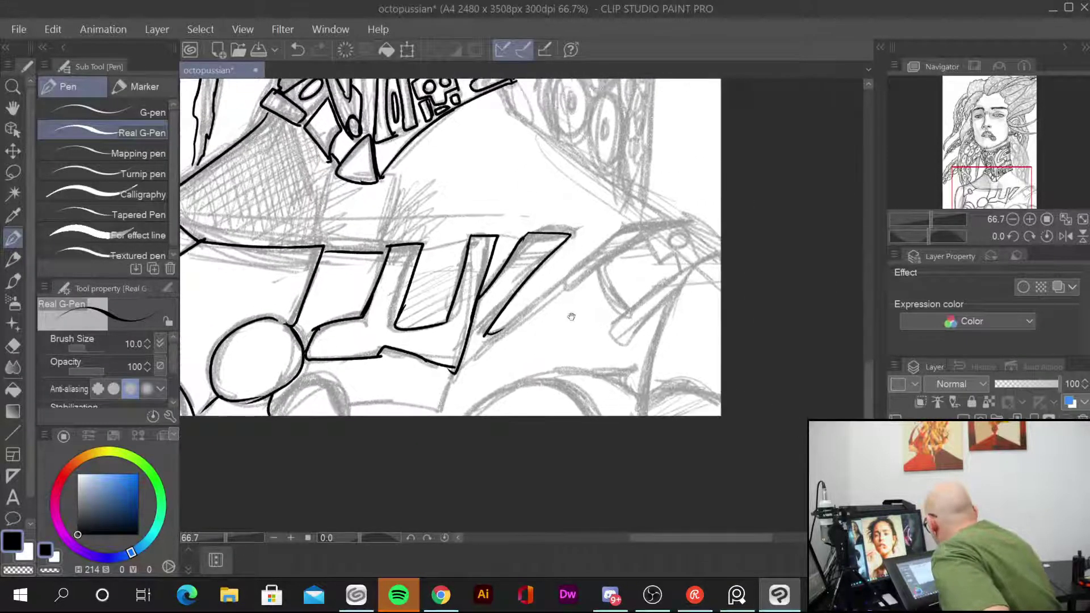
mouse_move(625, 234)
mouse_down()
mouse_move(693, 223)
mouse_move(556, 291)
mouse_move(469, 356)
mouse_up()
mouse_move(656, 226)
mouse_down()
mouse_move(702, 221)
mouse_move(721, 236)
mouse_move(649, 341)
mouse_up()
mouse_move(714, 256)
mouse_down()
mouse_move(606, 329)
mouse_move(630, 344)
mouse_move(692, 276)
mouse_up()
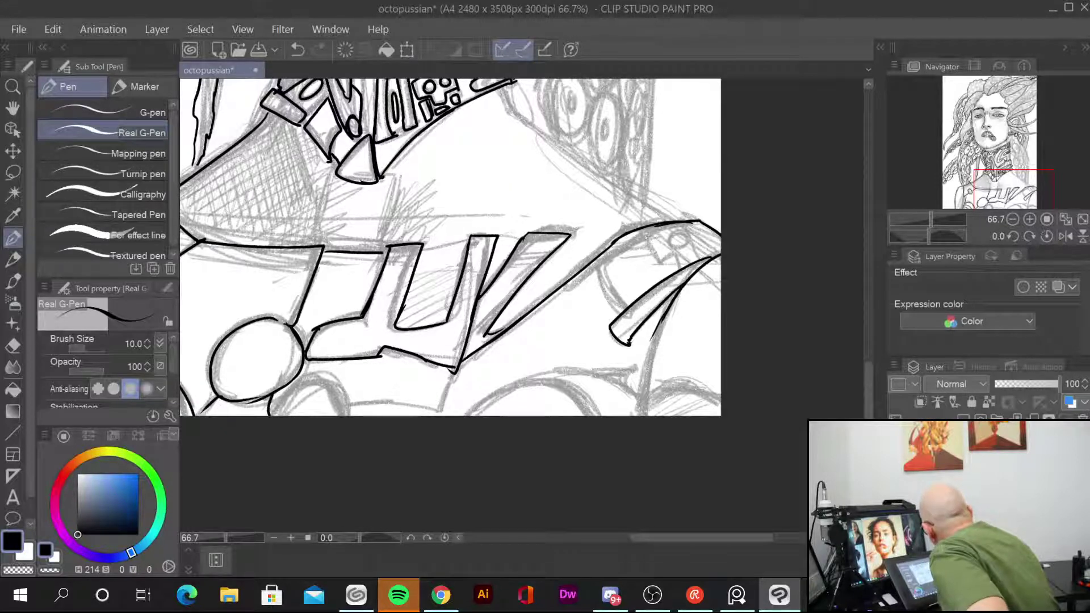
mouse_move(644, 229)
mouse_down()
mouse_move(658, 262)
mouse_move(673, 247)
mouse_move(695, 261)
mouse_up()
scroll(449, 247, up, 5)
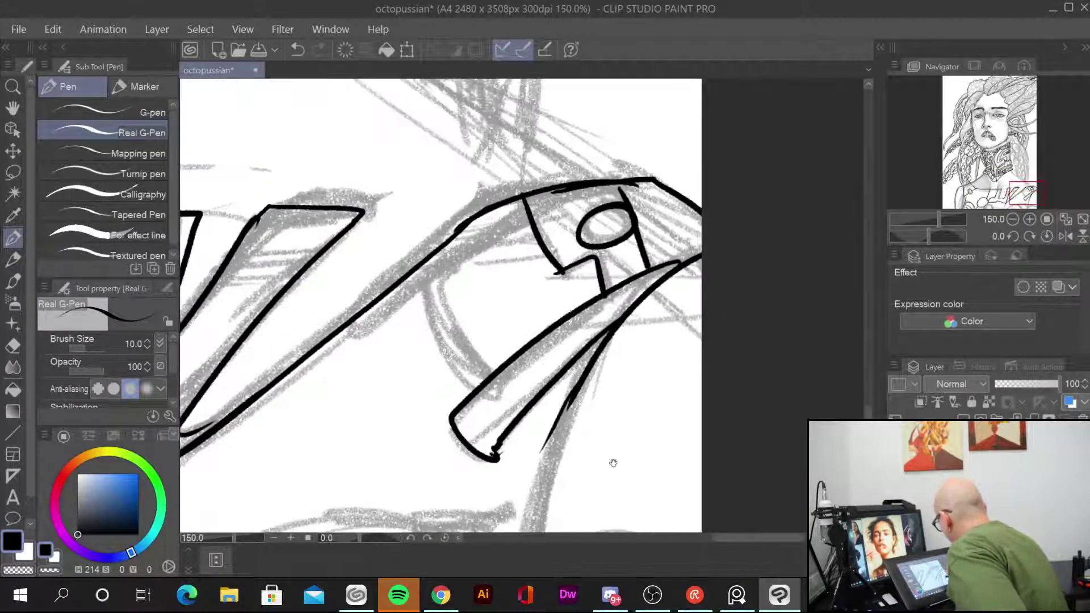
Step: Ink the line running down from the far shoulder strap and the arched band with a notched, pointed end at the page's lower edge
drag(611, 455, 696, 223)
drag(653, 158, 605, 326)
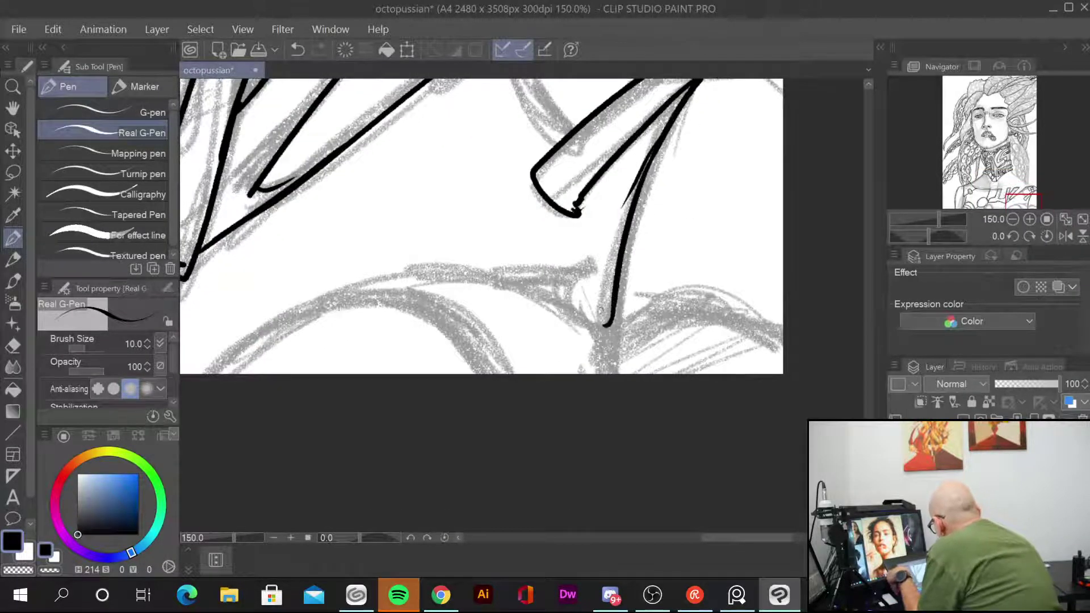
mouse_move(241, 355)
mouse_down()
mouse_move(305, 303)
mouse_move(517, 298)
mouse_move(585, 282)
mouse_move(548, 304)
mouse_move(600, 342)
mouse_move(609, 321)
mouse_up()
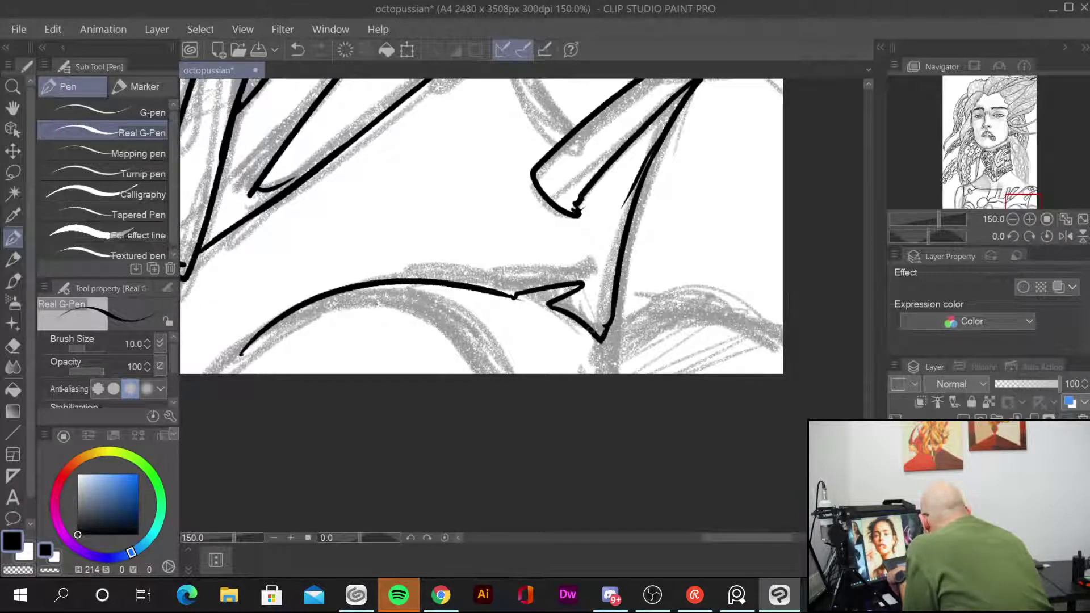
drag(235, 356, 481, 360)
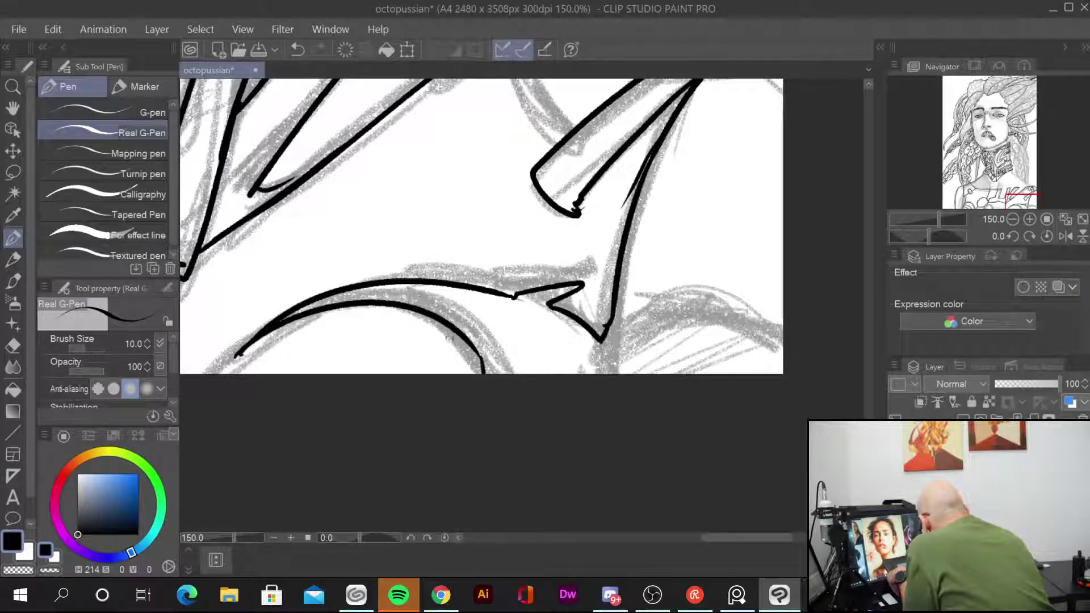
drag(252, 342, 226, 375)
drag(613, 335, 602, 375)
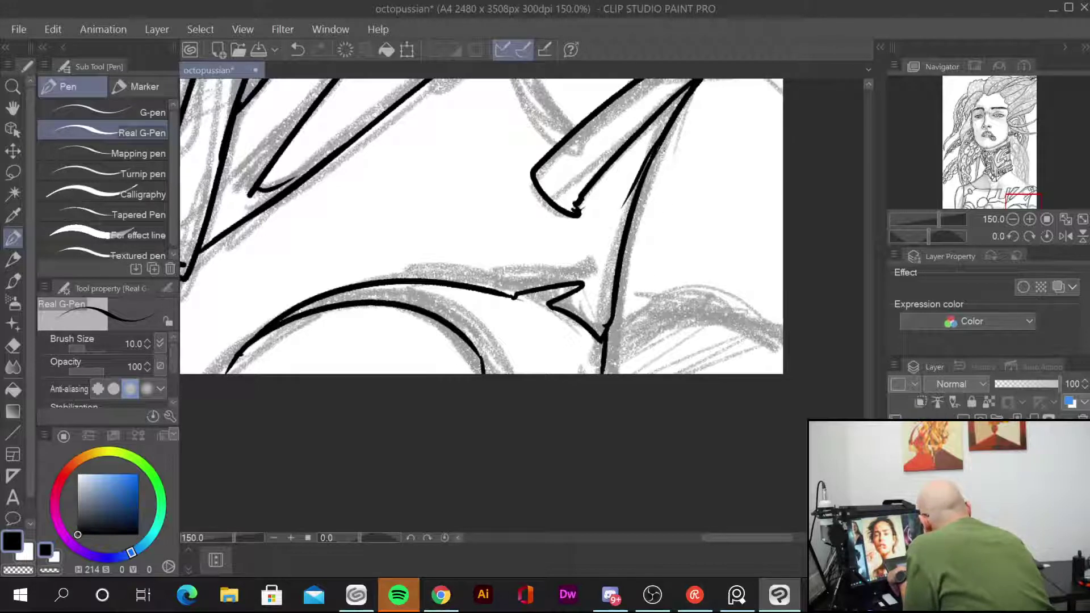
Step: Thicken the line below the far shoulder strap and ink a doubled arch beside it at the page's corner
drag(662, 147, 609, 382)
drag(476, 341, 492, 375)
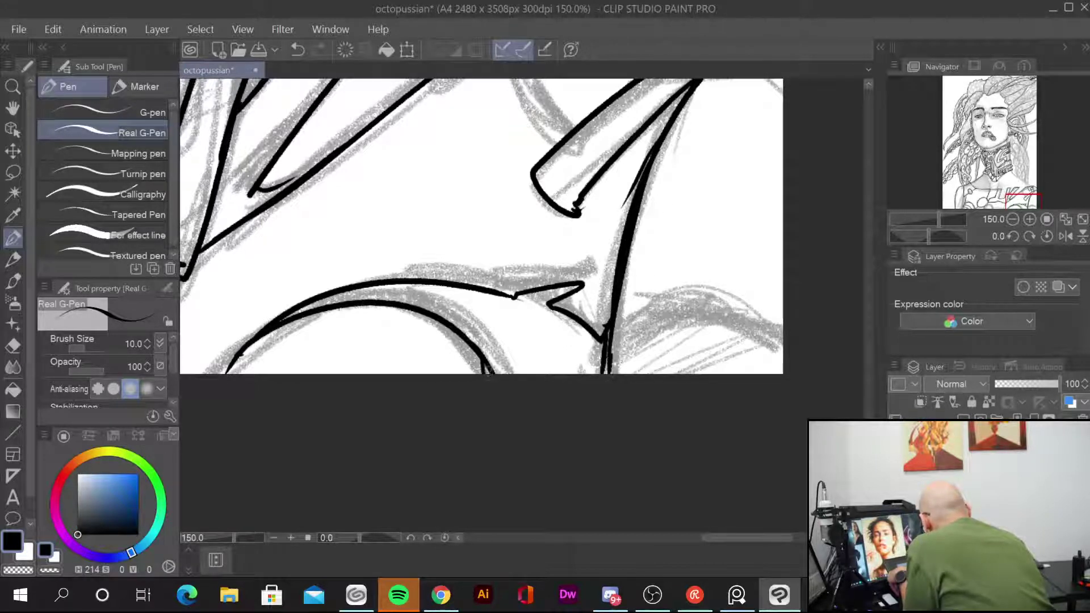
drag(613, 345, 772, 368)
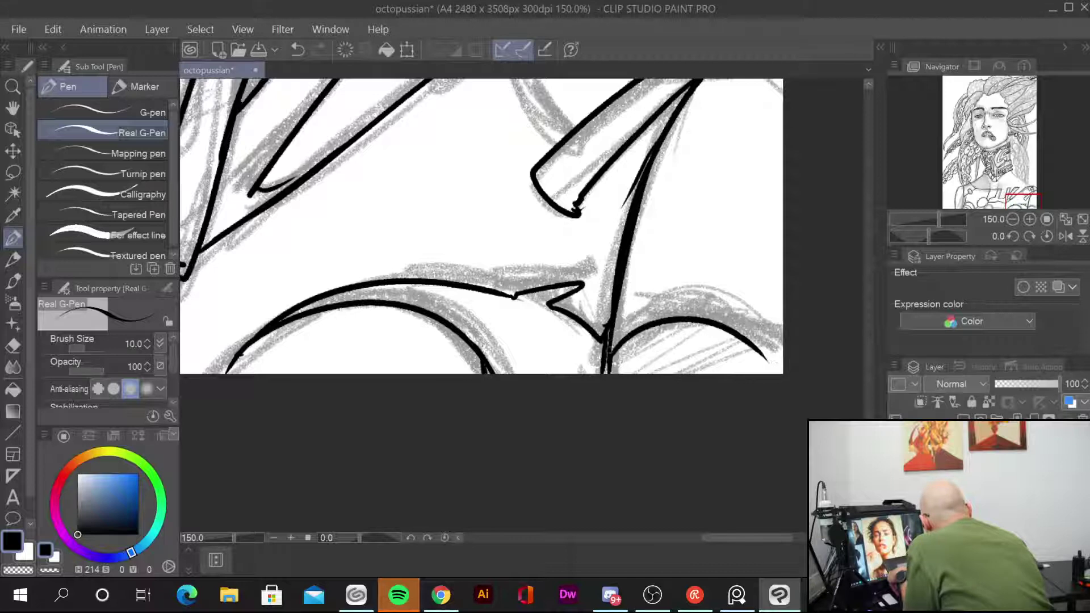
drag(607, 338, 771, 367)
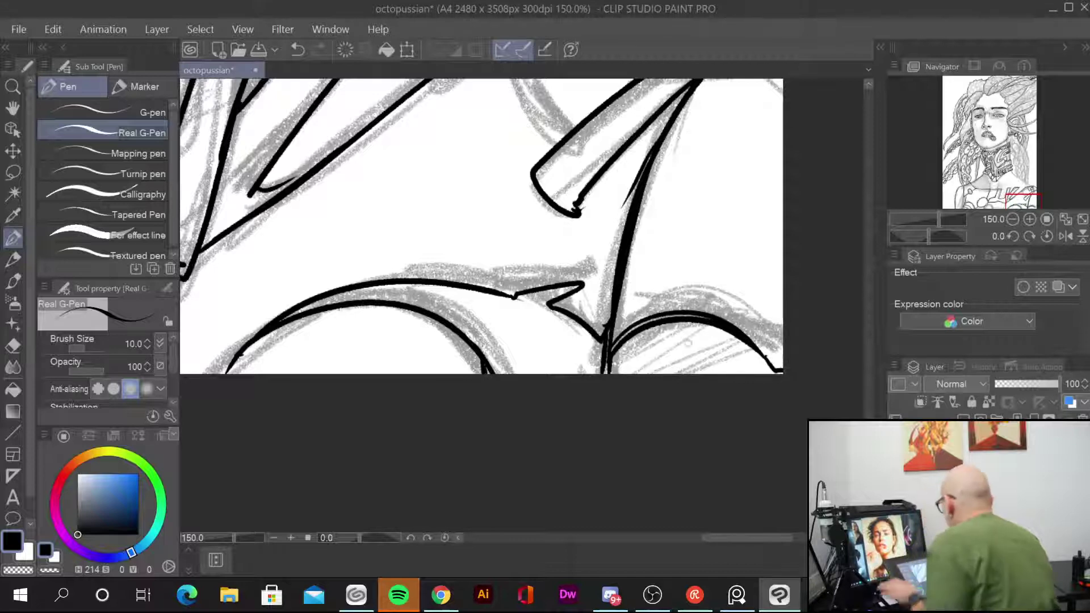
Step: Ink the narrow curved strip joining the far shoulder's edge to the tapered strap, and strengthen the diagonal armor edge
drag(524, 212, 501, 518)
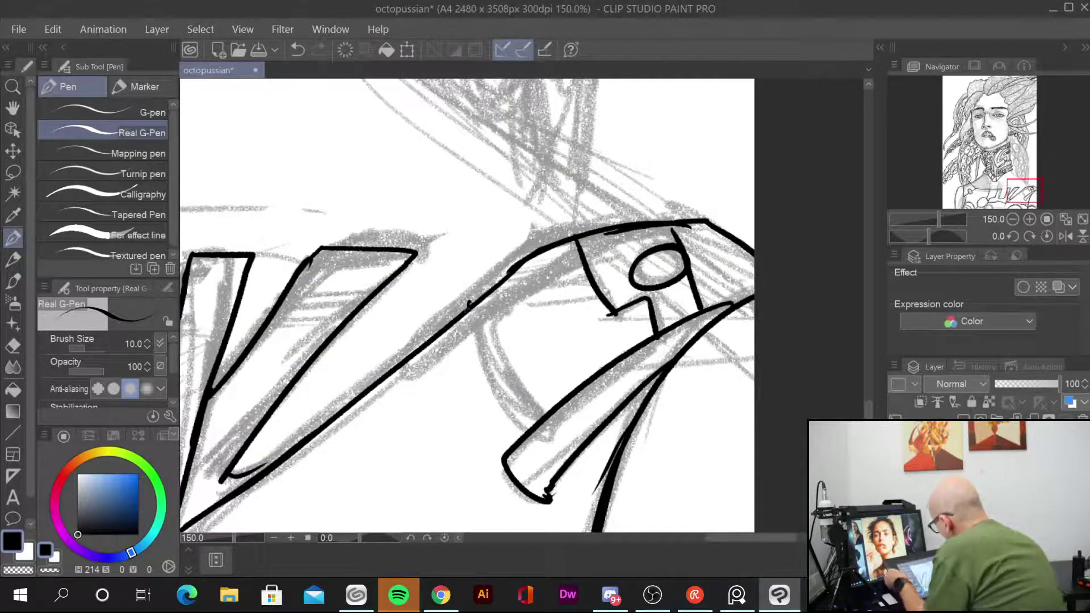
mouse_move(469, 302)
mouse_down()
mouse_move(517, 426)
mouse_move(535, 420)
mouse_up()
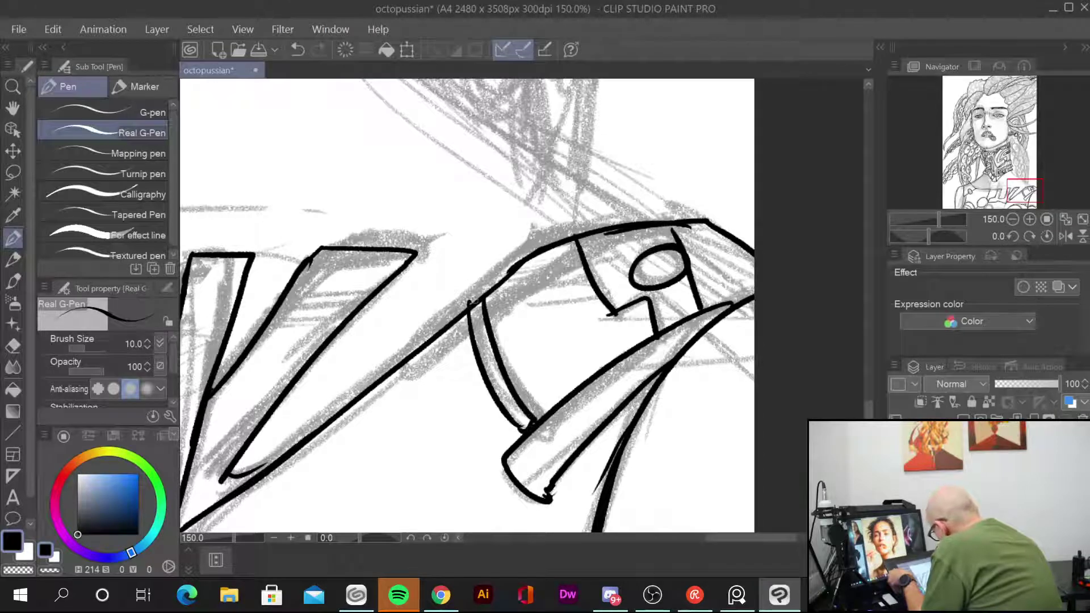
drag(458, 314, 511, 268)
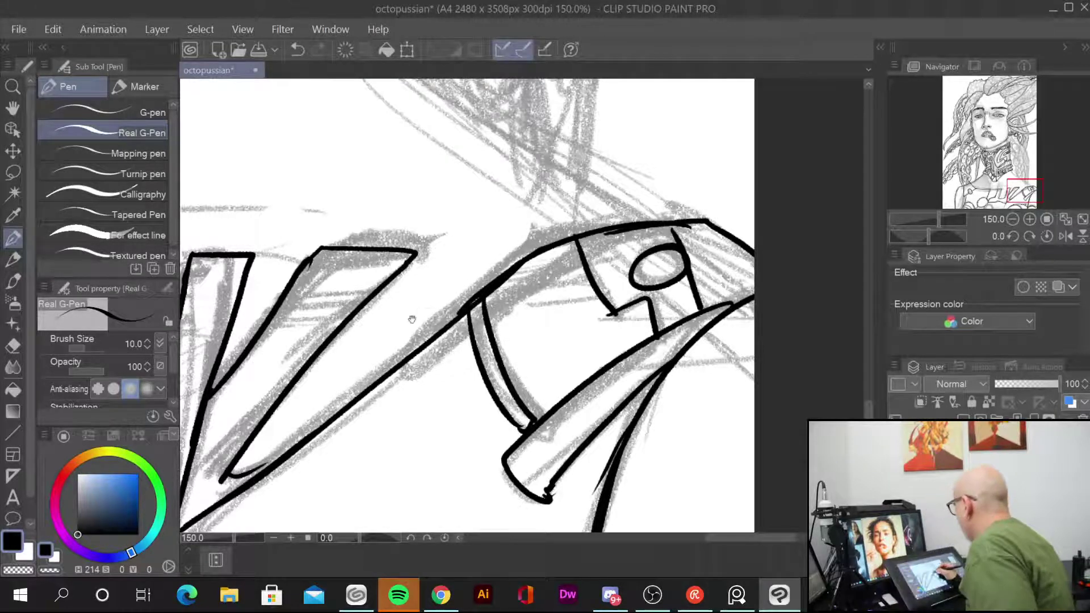
drag(414, 316, 615, 356)
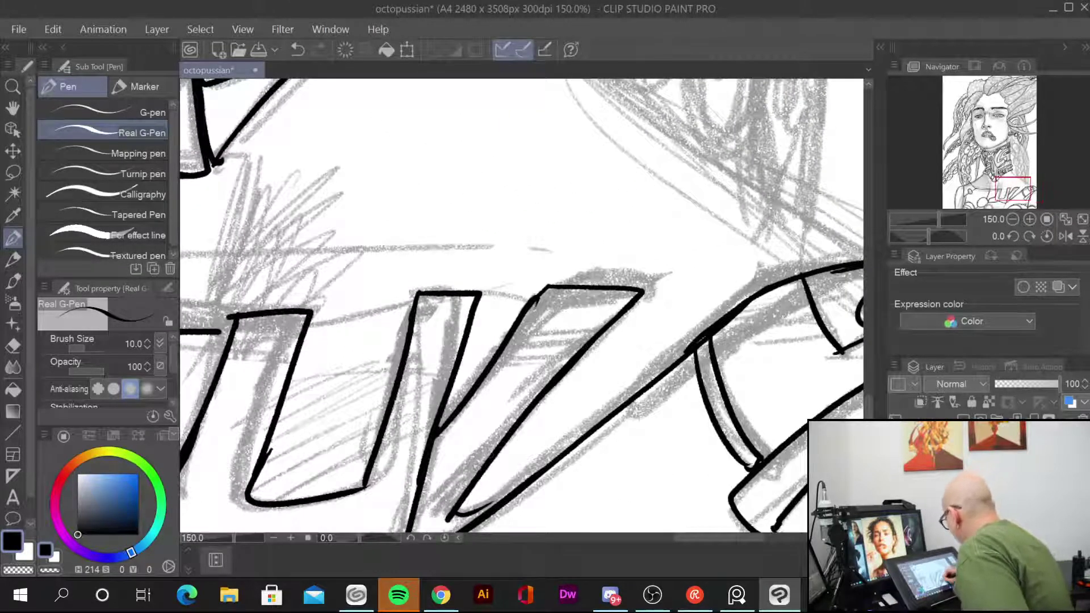
drag(482, 507, 529, 475)
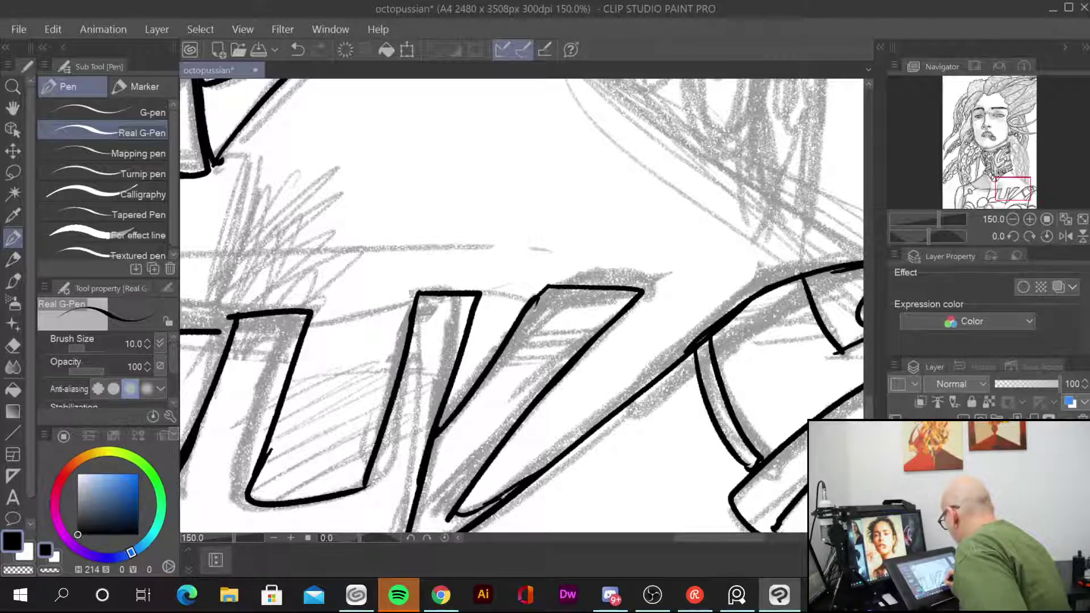
Step: Ink the contour running from the far side of the neck down toward the shoulder
mouse_move(587, 364)
mouse_down()
mouse_move(662, 377)
mouse_move(628, 409)
mouse_move(533, 439)
mouse_up()
drag(458, 239, 500, 320)
mouse_move(466, 266)
mouse_down()
mouse_move(500, 321)
mouse_move(559, 369)
mouse_move(381, 264)
mouse_move(616, 432)
mouse_move(709, 462)
mouse_up()
Step: Ink the two collarbone lines under the collar's tip, trailing the far one off in small dots
mouse_move(341, 522)
mouse_down()
mouse_move(499, 492)
mouse_move(648, 405)
mouse_up()
mouse_move(495, 370)
mouse_down()
mouse_move(562, 353)
mouse_move(780, 351)
mouse_up()
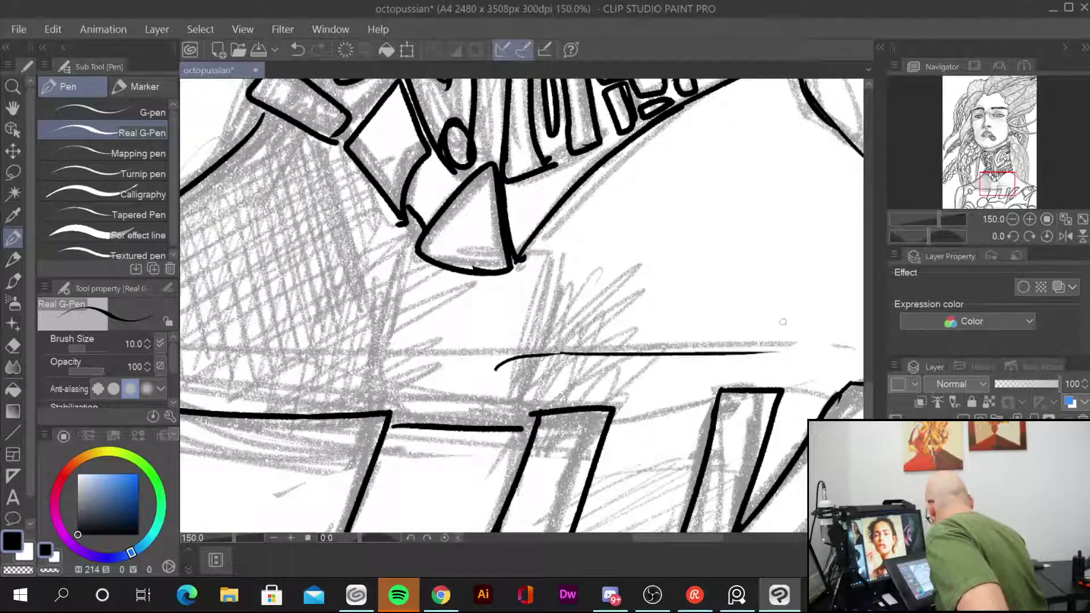
mouse_move(216, 348)
mouse_down()
mouse_move(374, 351)
mouse_move(400, 371)
mouse_up()
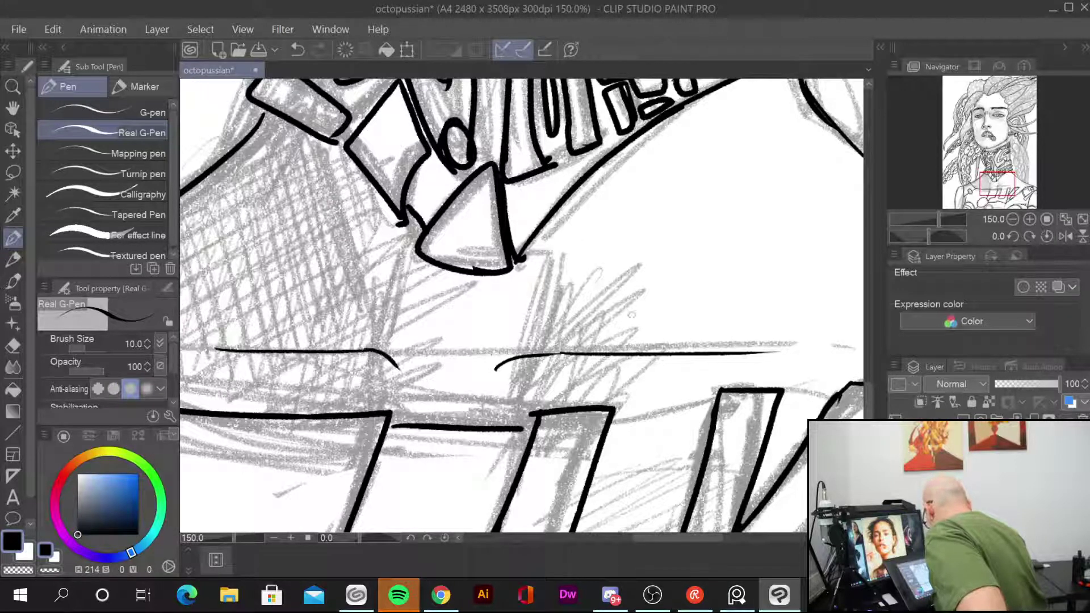
drag(790, 353, 855, 356)
click(819, 354)
click(832, 354)
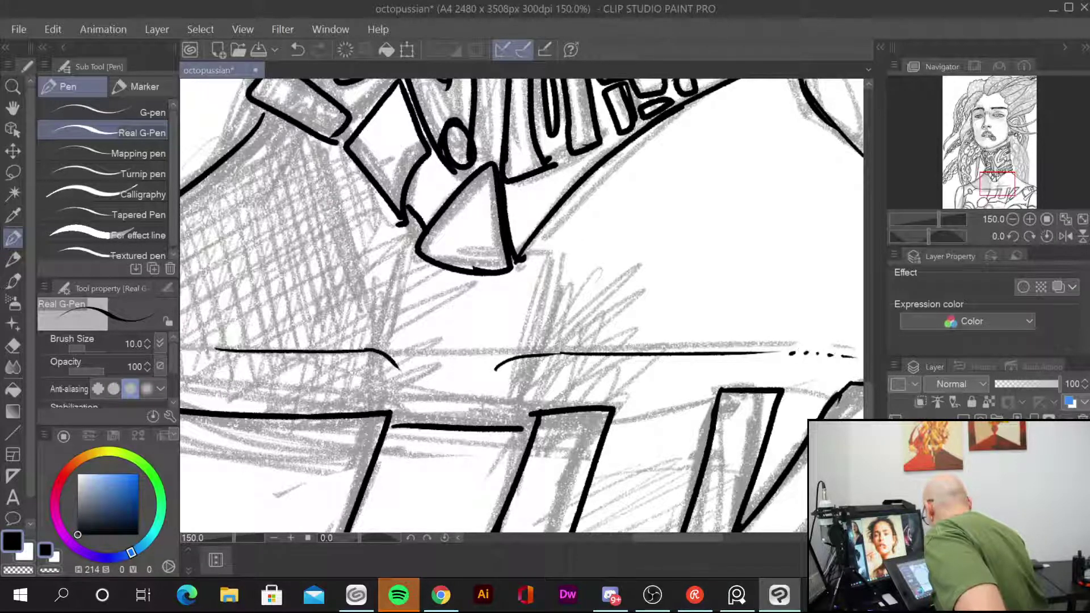
Step: Add short hatch marks at the inner ends of both collarbone lines
drag(405, 371, 406, 377)
drag(408, 370, 410, 378)
drag(495, 371, 480, 392)
drag(409, 326, 514, 294)
drag(195, 317, 425, 321)
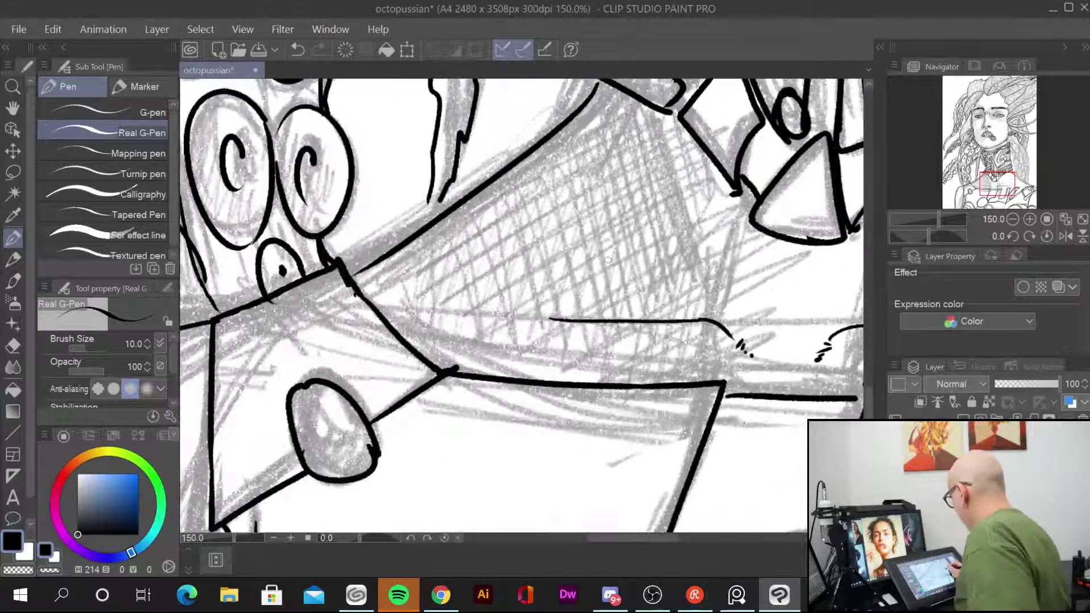
Step: Ink the oval sucker below the earring with its curled center, plus the small partial sucker beside it at the collar's top corner
drag(609, 210, 379, 434)
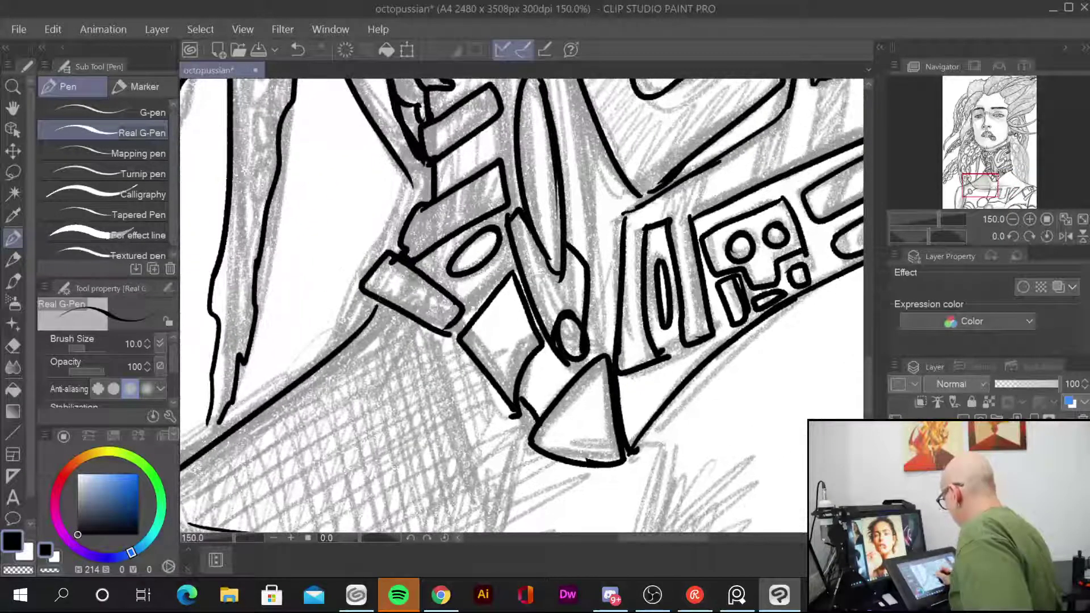
scroll(633, 366, down, 4)
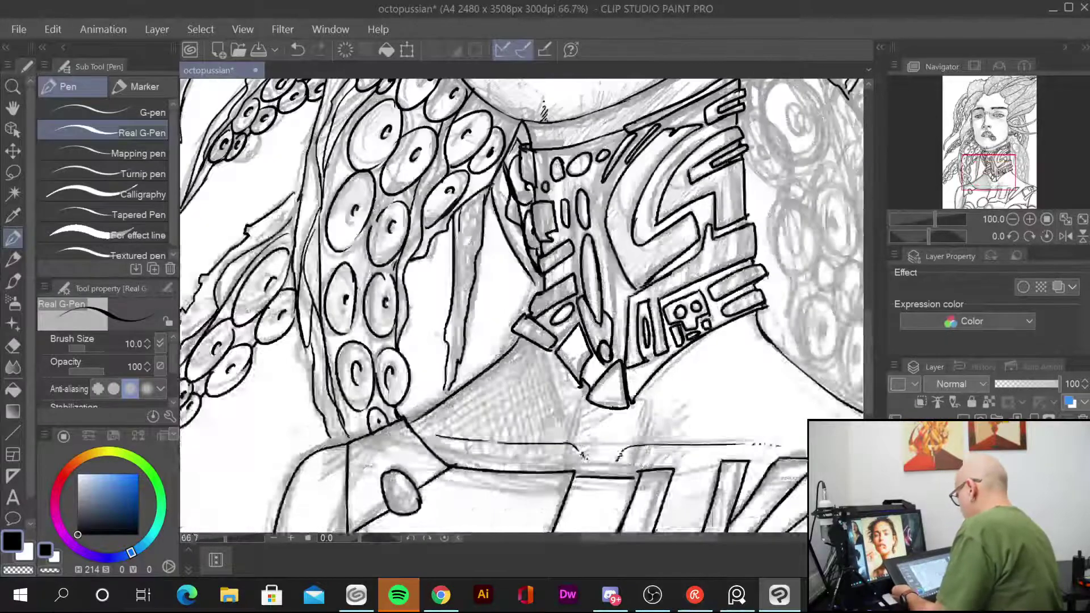
drag(775, 278, 469, 454)
drag(493, 414, 497, 503)
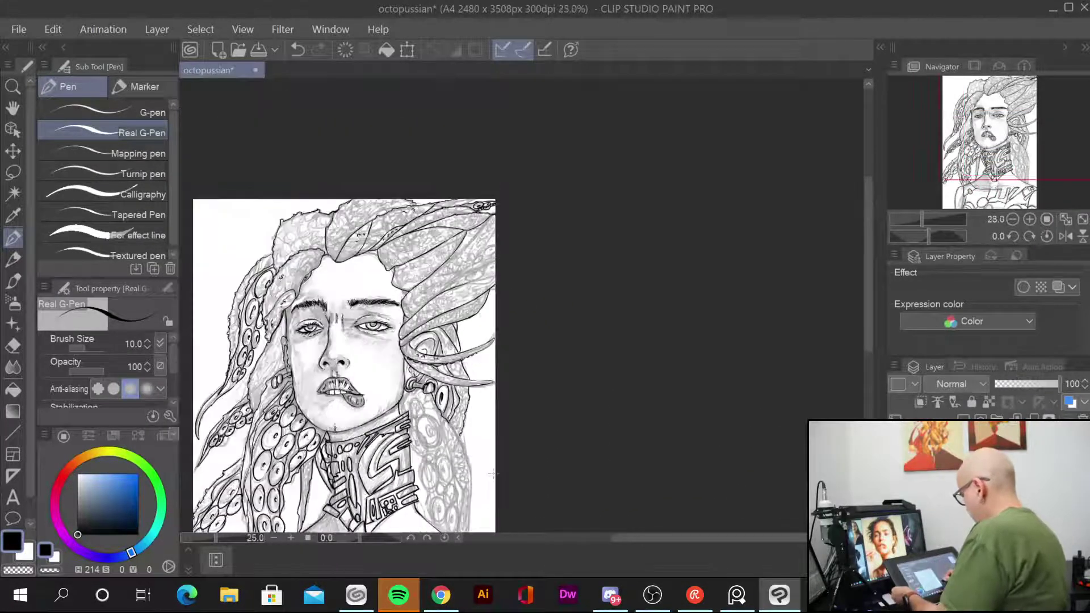
scroll(499, 506, up, 1)
scroll(493, 475, up, 2)
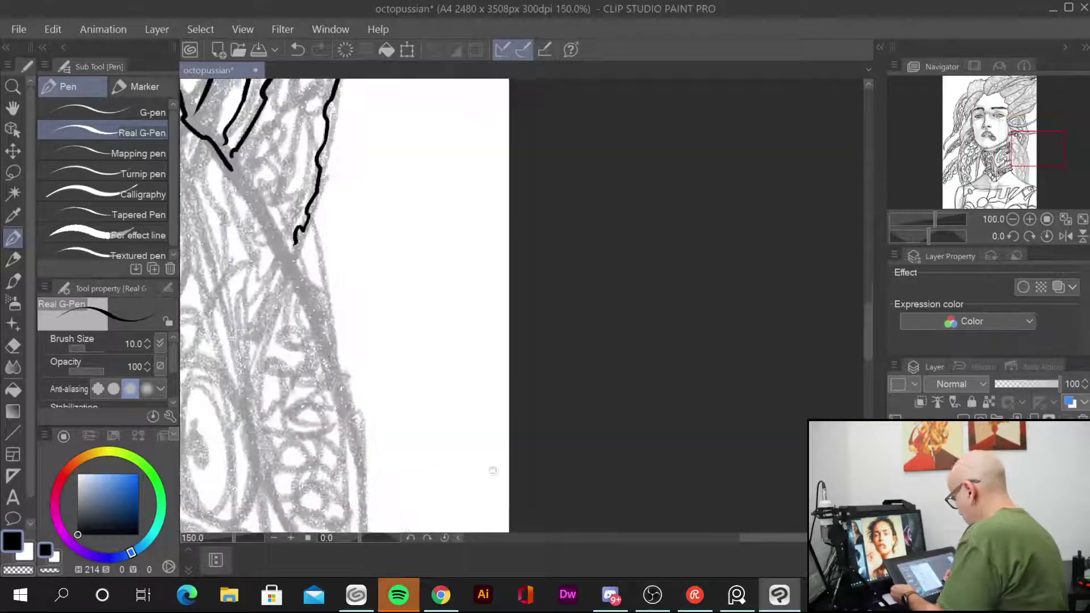
drag(359, 329, 585, 314)
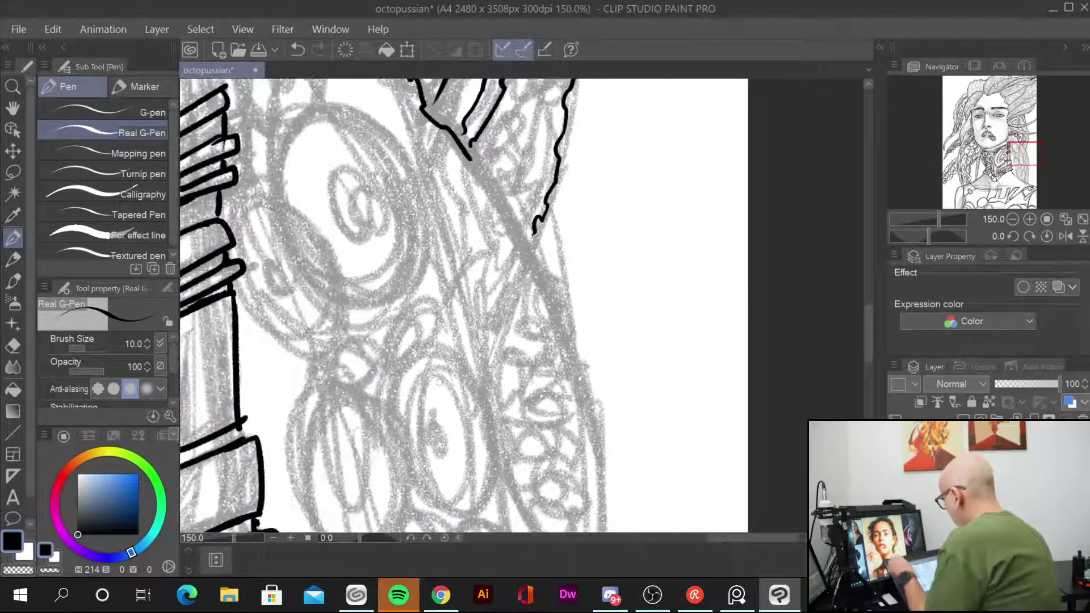
scroll(483, 289, down, 1)
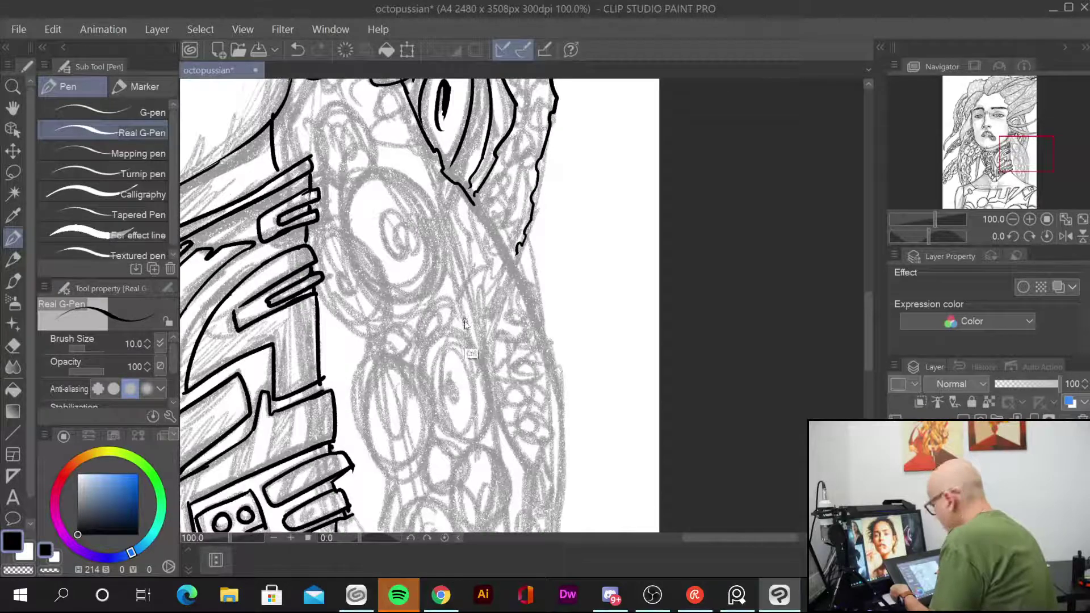
scroll(471, 354, down, 1)
mouse_move(383, 180)
mouse_down()
mouse_move(382, 228)
mouse_move(405, 219)
mouse_move(408, 233)
mouse_up()
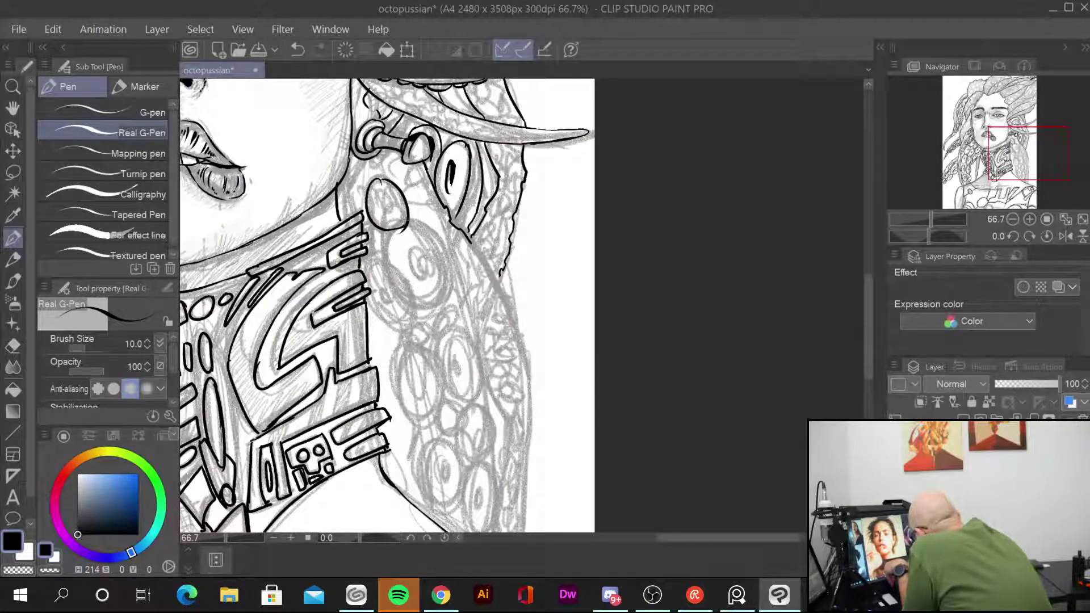
mouse_move(391, 196)
mouse_down()
mouse_move(391, 212)
mouse_move(362, 209)
mouse_up()
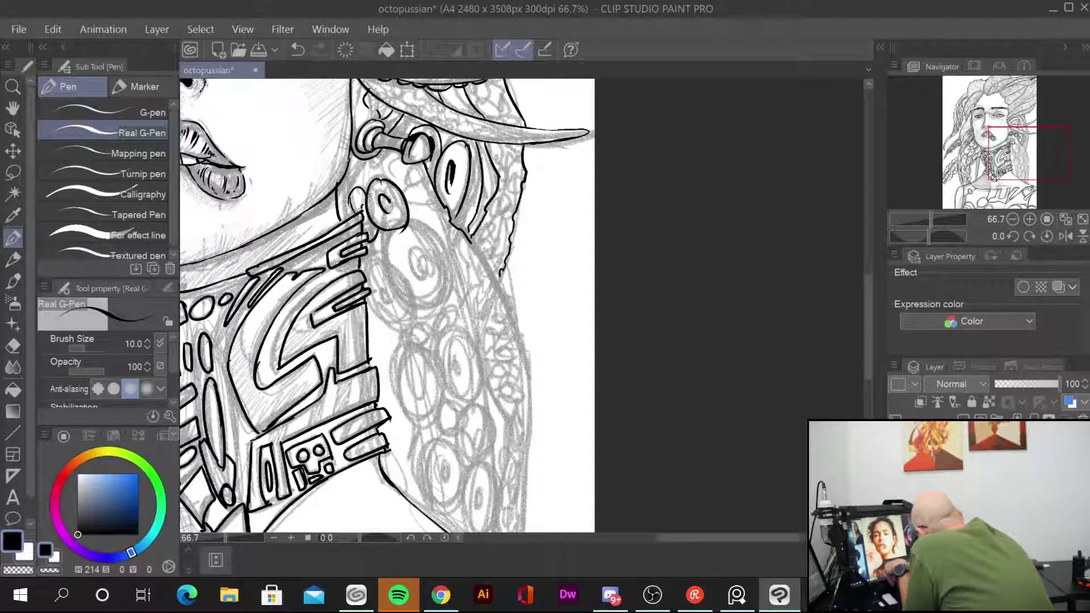
Step: Ink the wavy inner edge of the hanging tentacle from beneath the earring down to the shoulder
mouse_move(391, 155)
mouse_down()
mouse_move(442, 229)
mouse_move(451, 268)
mouse_up()
mouse_move(382, 159)
mouse_down()
mouse_move(446, 268)
mouse_move(474, 344)
mouse_up()
mouse_move(449, 261)
mouse_down()
mouse_move(478, 332)
mouse_move(486, 411)
mouse_up()
drag(467, 318, 495, 486)
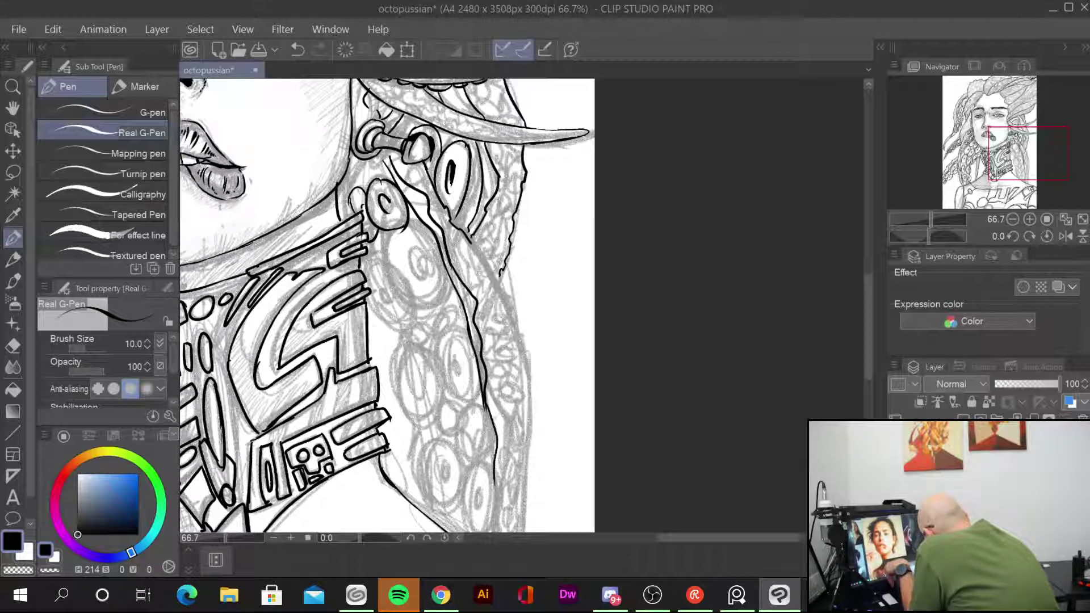
mouse_move(485, 396)
mouse_down()
mouse_move(505, 434)
mouse_move(499, 533)
mouse_up()
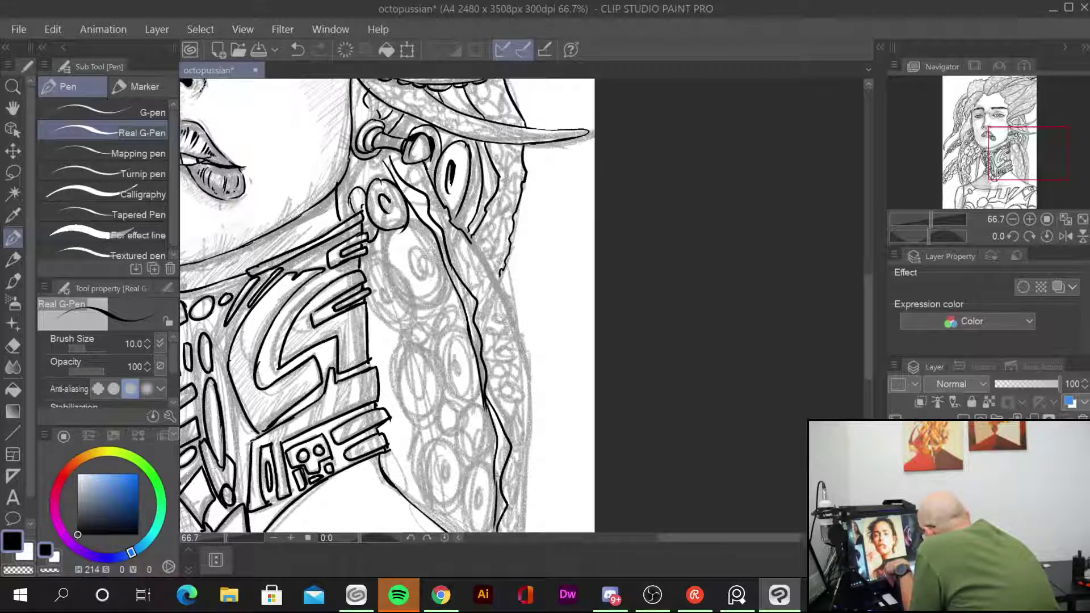
Step: Ink the bumpy outer edge of the hanging tentacle and add short crease marks along it and the tentacle above
mouse_move(471, 249)
mouse_down()
mouse_move(514, 317)
mouse_move(538, 399)
mouse_up()
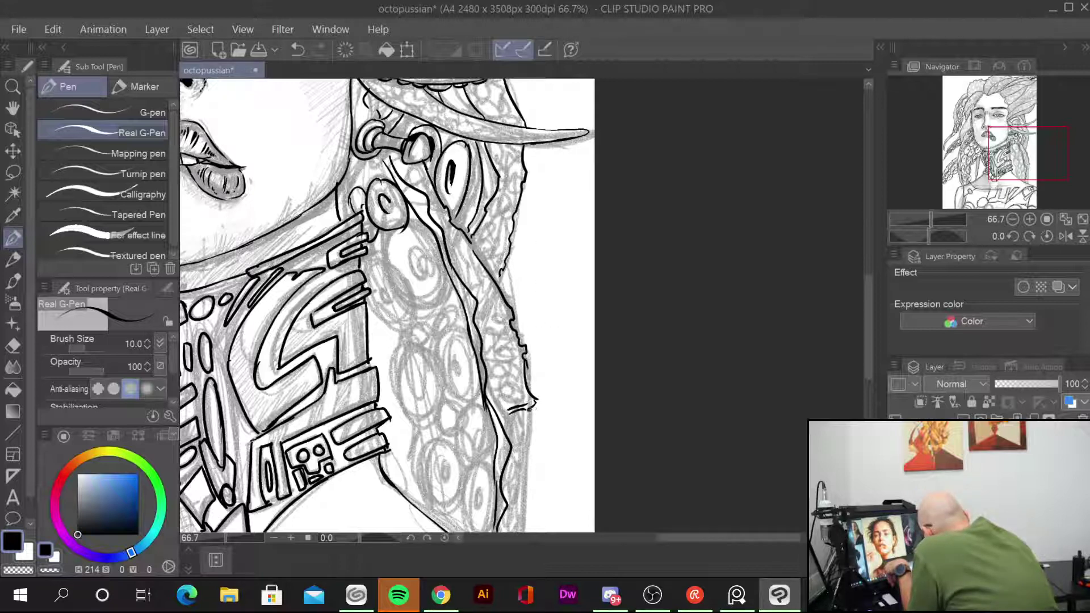
drag(534, 437, 525, 523)
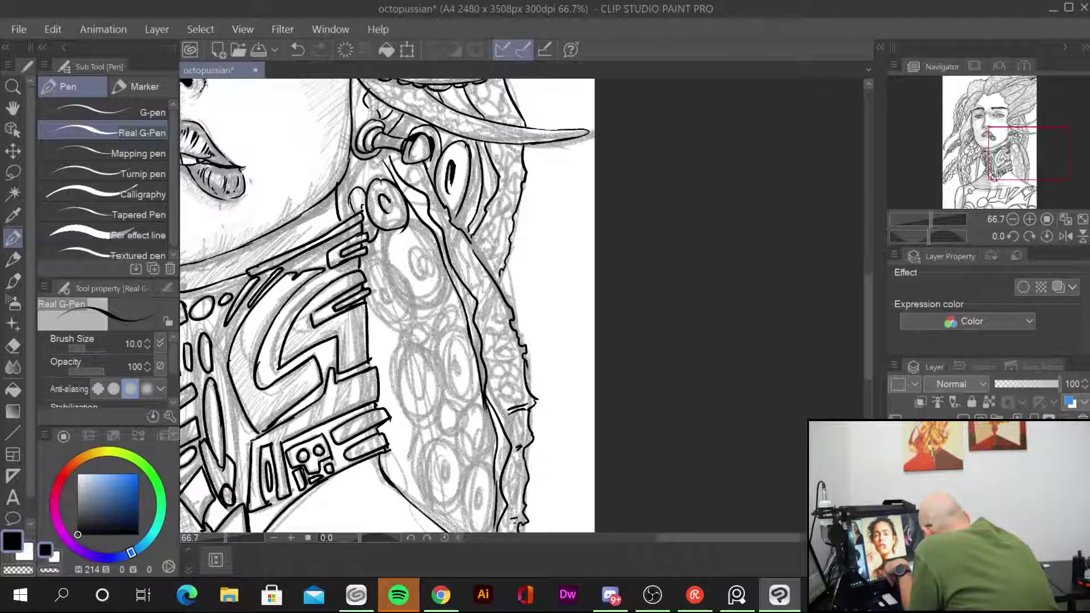
mouse_move(487, 324)
mouse_down()
mouse_move(507, 316)
mouse_move(507, 339)
mouse_up()
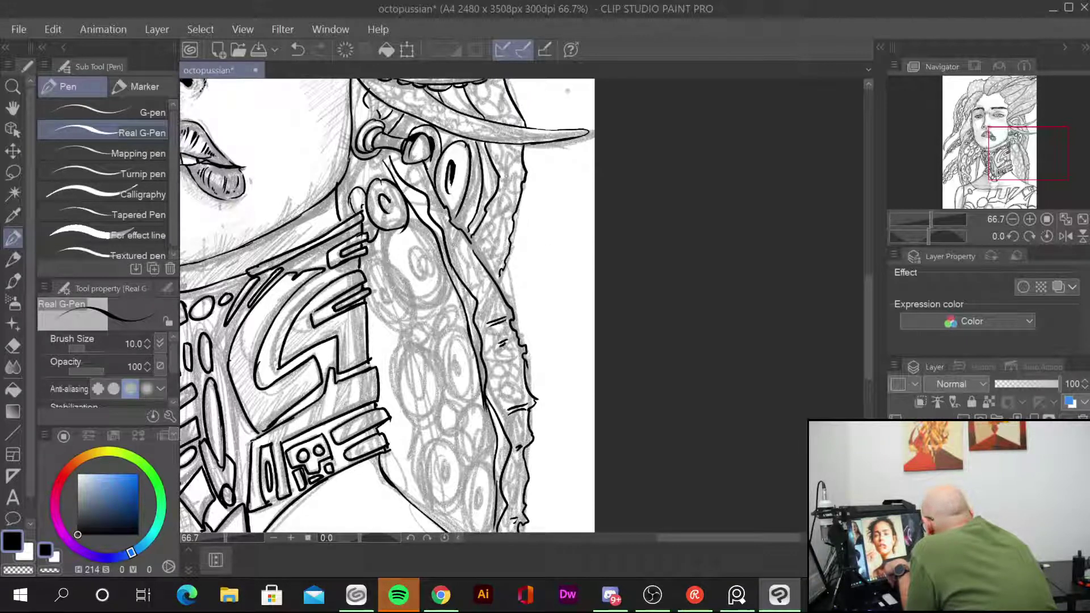
drag(507, 180, 517, 179)
drag(496, 220, 503, 246)
Step: Ink the two large suckers beside the collar with curled centers, and the first small suckers beneath them
drag(369, 321, 409, 311)
mouse_move(368, 257)
mouse_down()
mouse_move(407, 307)
mouse_move(400, 323)
mouse_up()
drag(392, 233, 388, 285)
drag(446, 278, 407, 310)
mouse_move(438, 222)
mouse_down()
mouse_move(412, 261)
mouse_move(422, 278)
mouse_move(387, 297)
mouse_move(403, 342)
mouse_move(419, 338)
mouse_move(401, 347)
mouse_up()
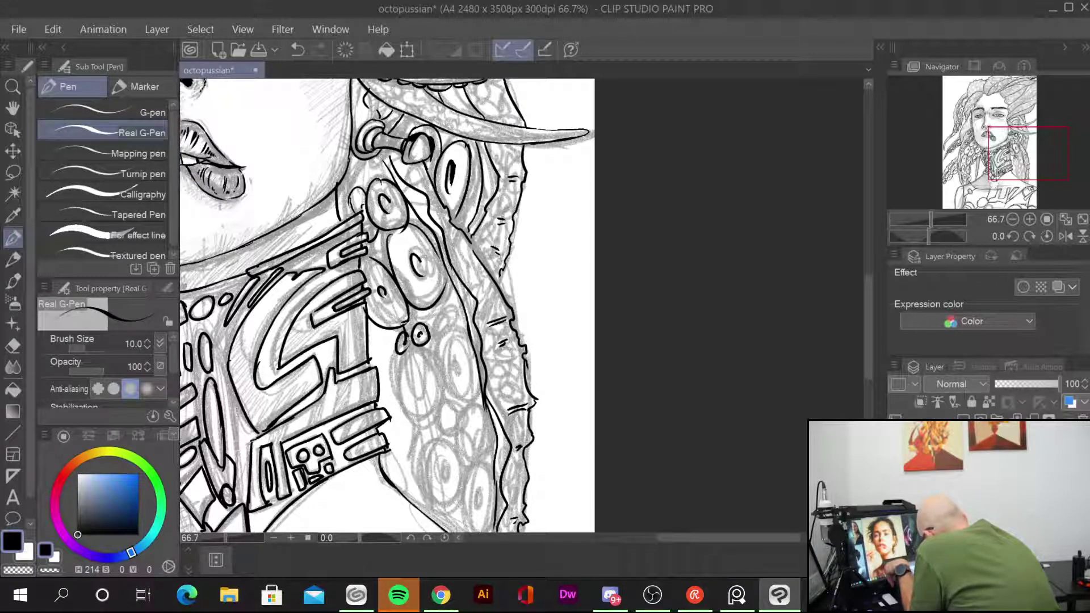
Step: Ink the suckers midway down the hanging tentacle with their centers, and the tentacle edge leading toward the shoulder
drag(454, 312, 410, 421)
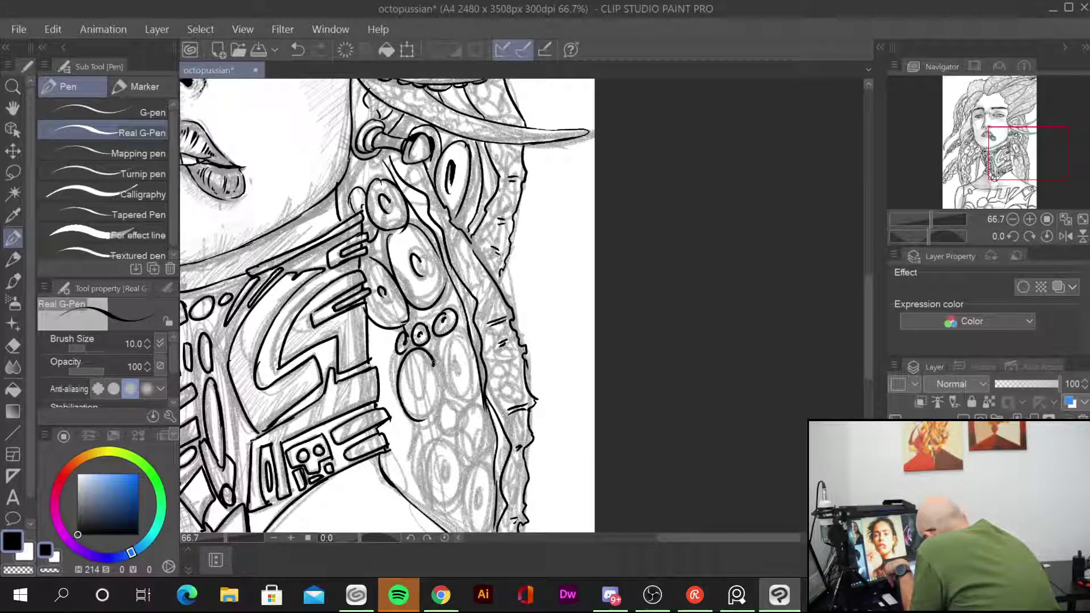
drag(431, 355, 424, 420)
drag(427, 379, 417, 399)
mouse_move(454, 341)
mouse_down()
mouse_move(482, 368)
mouse_move(463, 370)
mouse_up()
mouse_move(437, 348)
mouse_down()
mouse_move(437, 429)
mouse_move(447, 415)
mouse_move(427, 443)
mouse_move(421, 501)
mouse_up()
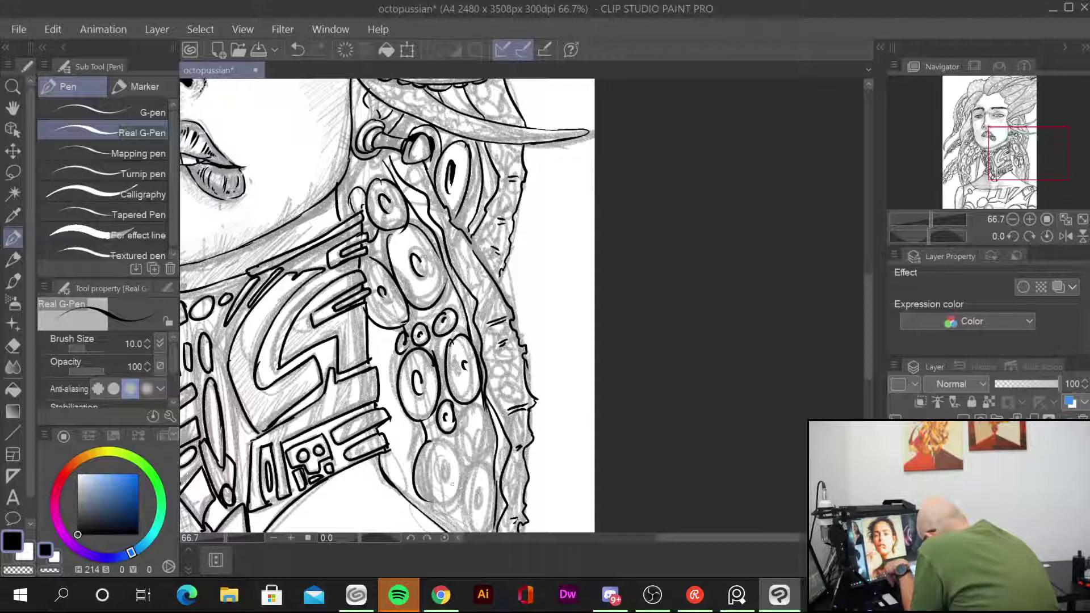
Step: Ink the remaining suckers at the lower end of the hanging tentacle, down to the shoulder line
mouse_move(426, 436)
mouse_down()
mouse_move(451, 508)
mouse_move(432, 503)
mouse_move(455, 502)
mouse_up()
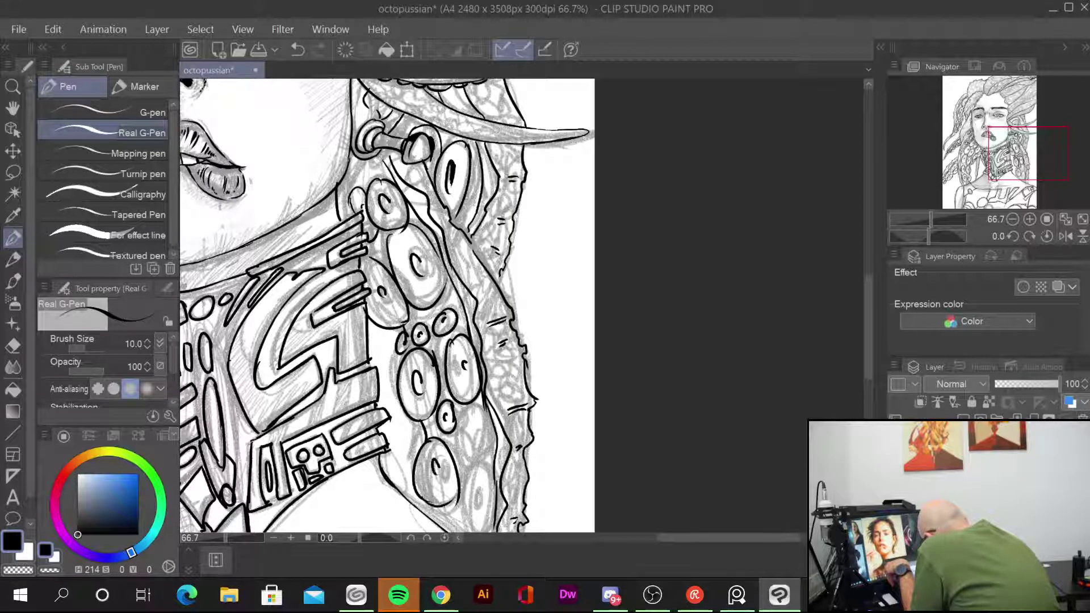
mouse_move(473, 403)
mouse_down()
mouse_move(462, 470)
mouse_move(492, 455)
mouse_move(466, 526)
mouse_up()
click(481, 430)
mouse_move(489, 466)
mouse_down()
mouse_move(483, 532)
mouse_move(486, 514)
mouse_move(446, 533)
mouse_up()
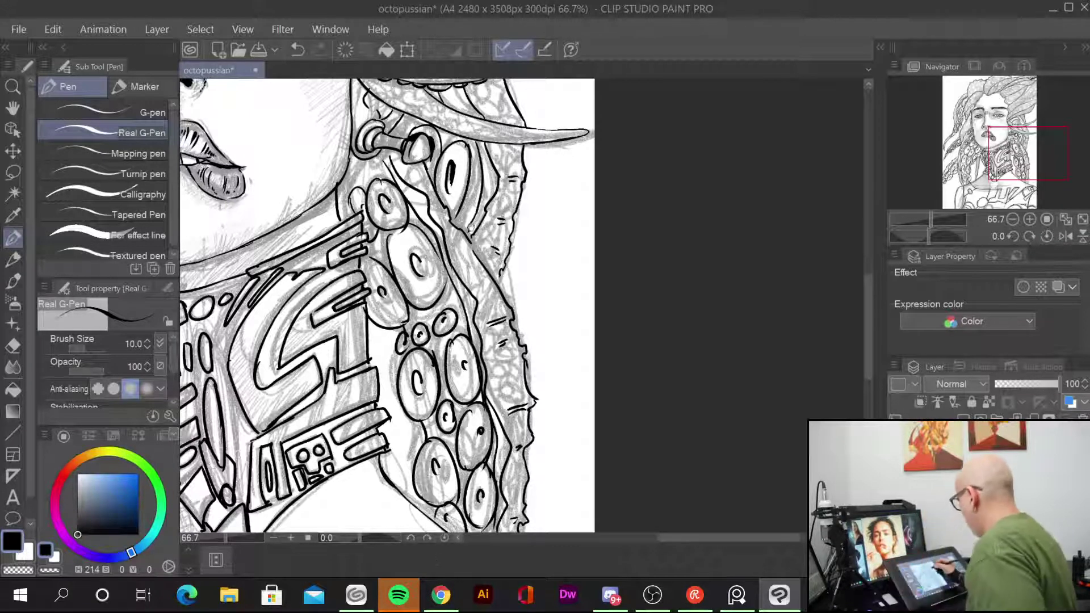
Step: Ink the round shape and the curved and slanted plate edges along the chest armor's bottom, and touch up the plate's corner
drag(386, 227, 437, 455)
key(ctrl+minus)
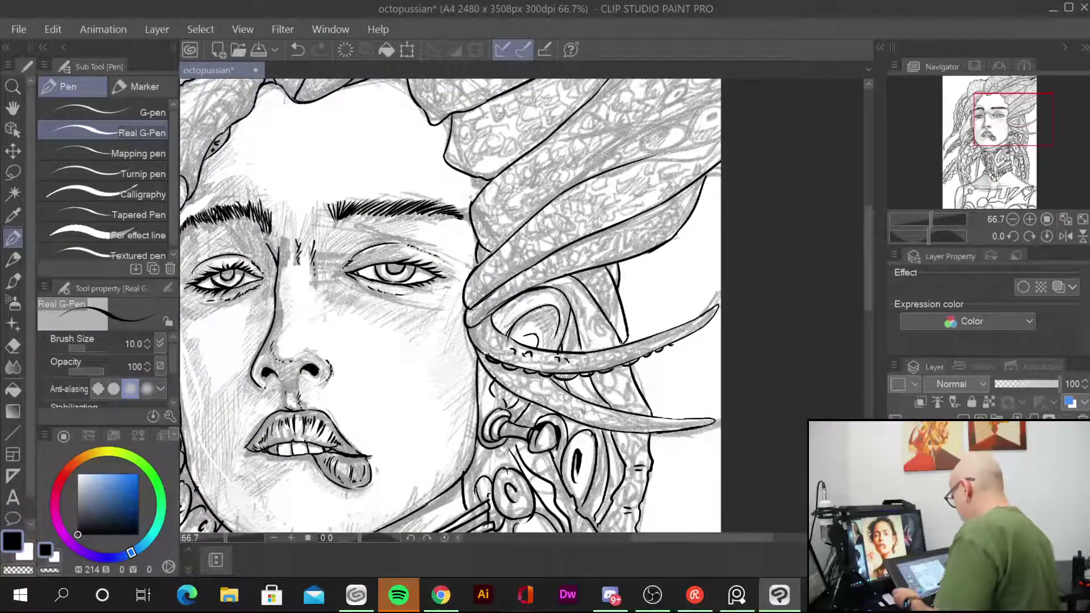
key(ctrl+minus)
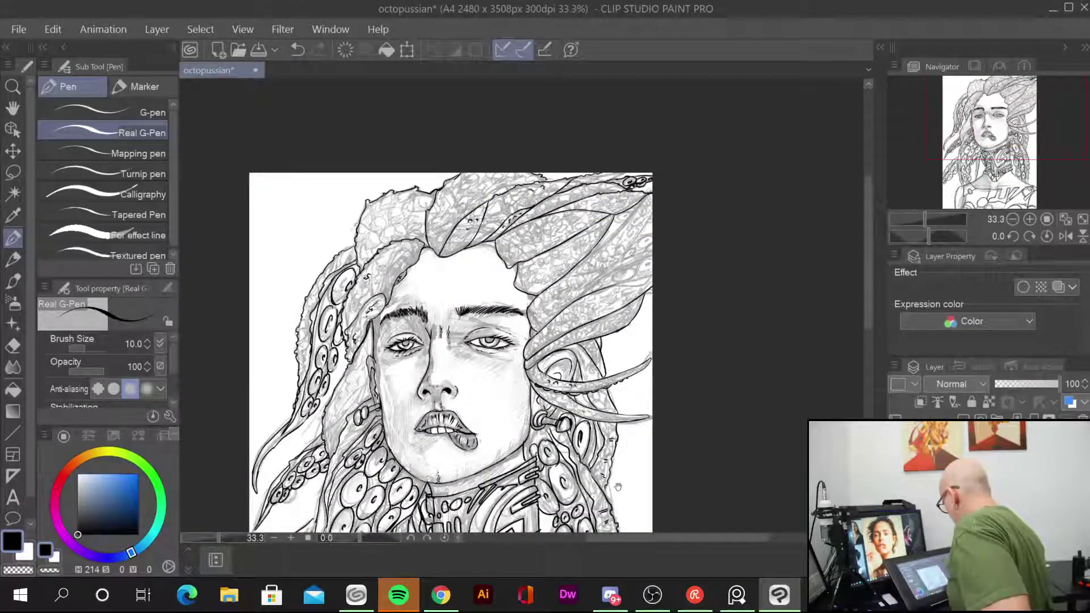
drag(618, 488, 460, 154)
key(ctrl+alt+0)
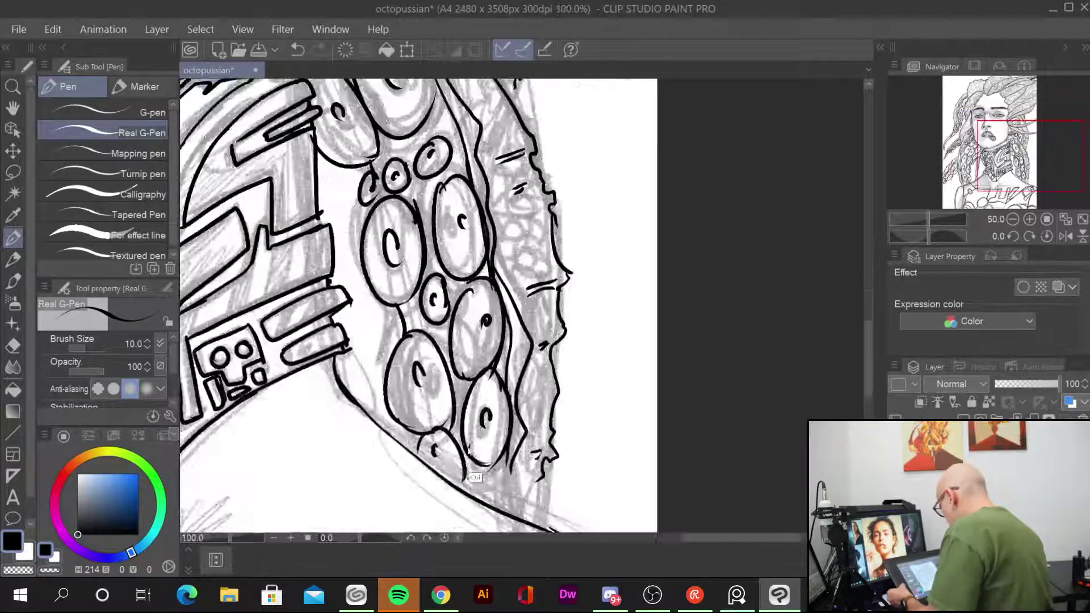
drag(399, 465, 625, 171)
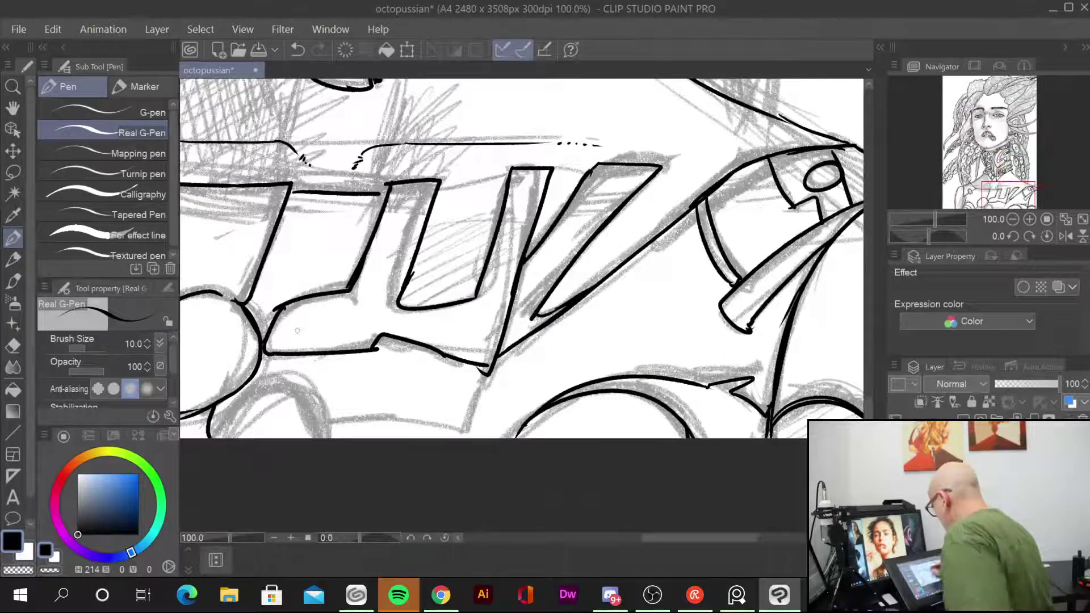
mouse_move(221, 434)
mouse_down()
mouse_move(327, 445)
mouse_move(356, 419)
mouse_move(454, 438)
mouse_up()
drag(487, 371, 462, 437)
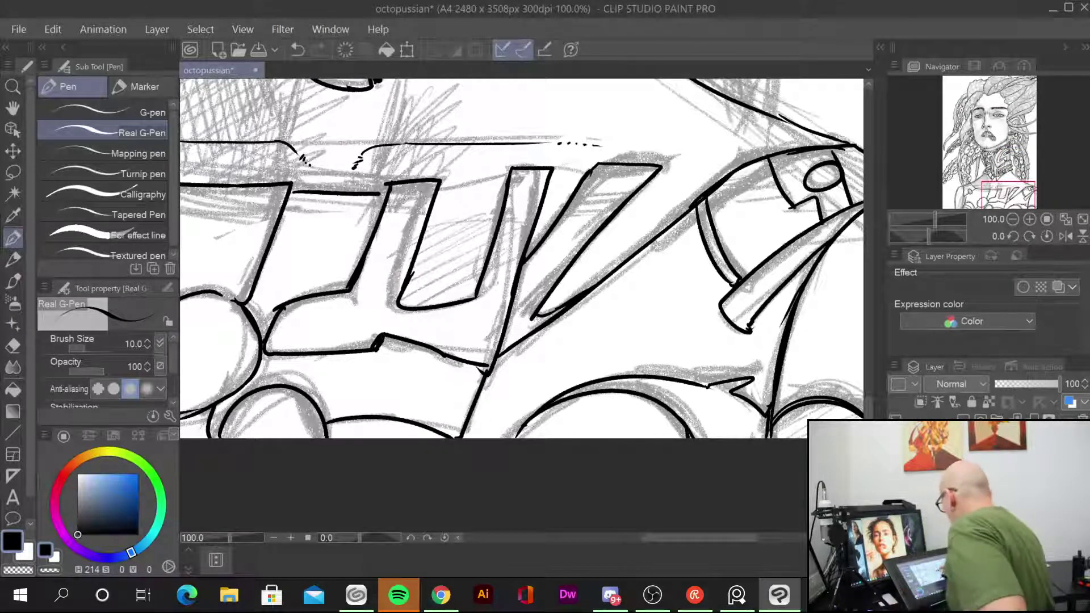
drag(477, 364, 487, 371)
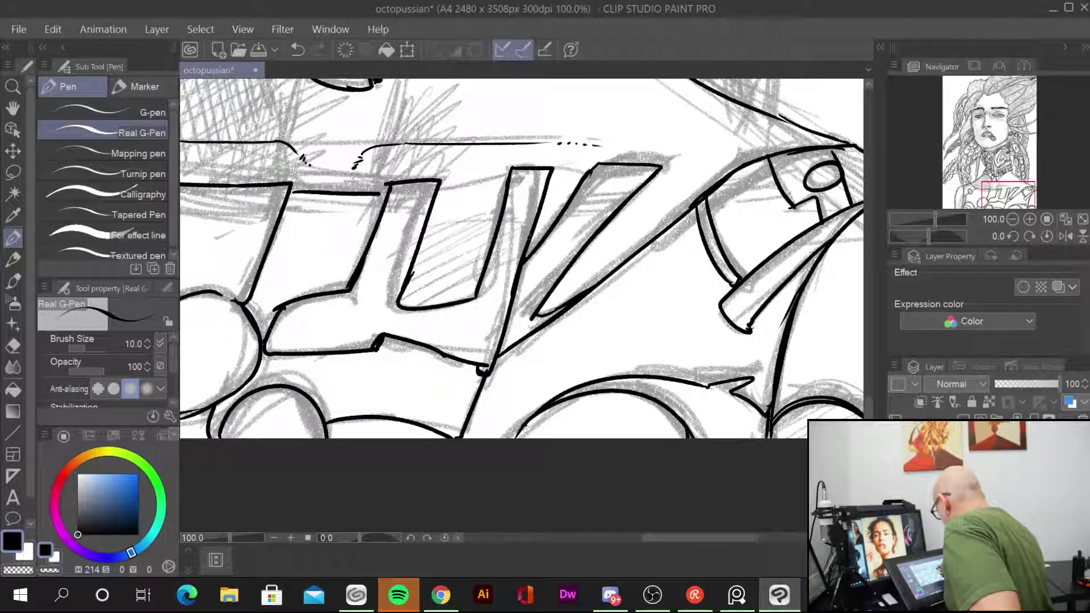
Step: Hide the pencil sketch to examine the inked line art across the whole portrait, and show the sketch again
scroll(601, 214, up, 10)
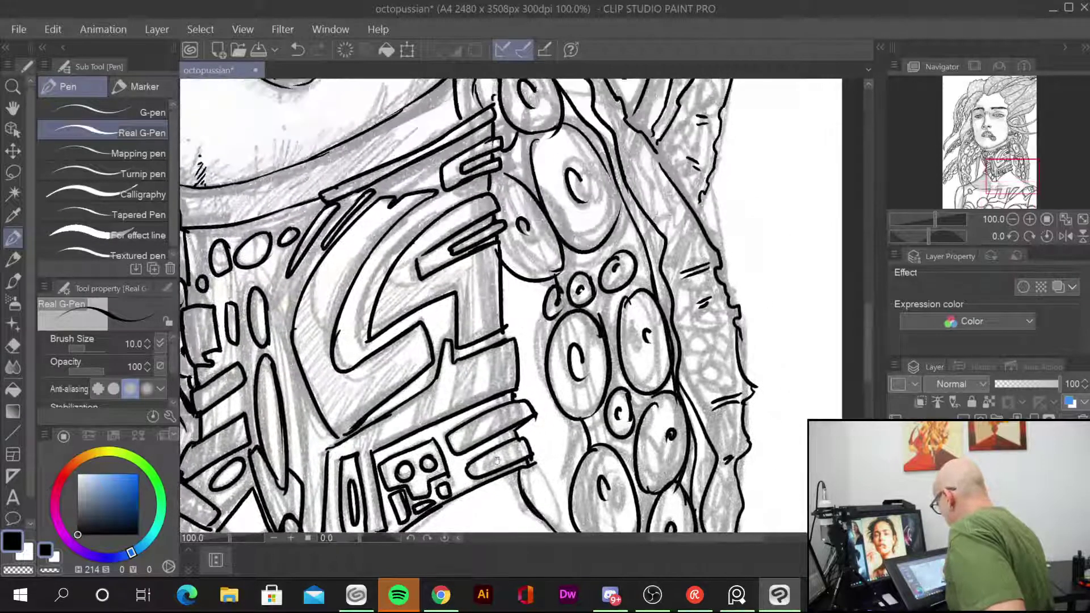
scroll(510, 411, up, 10)
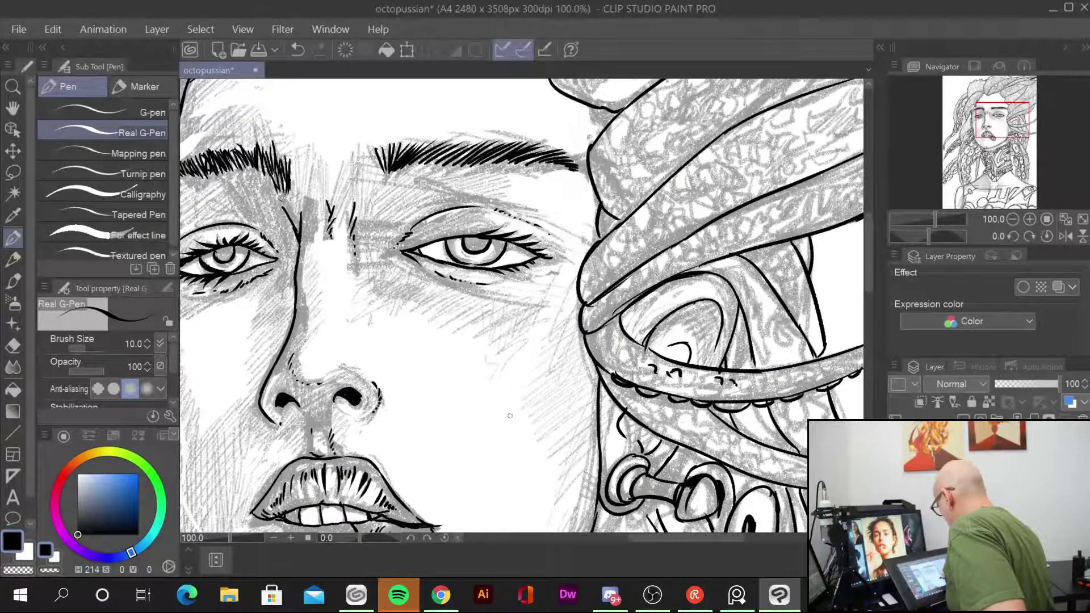
key(ctrl+minus)
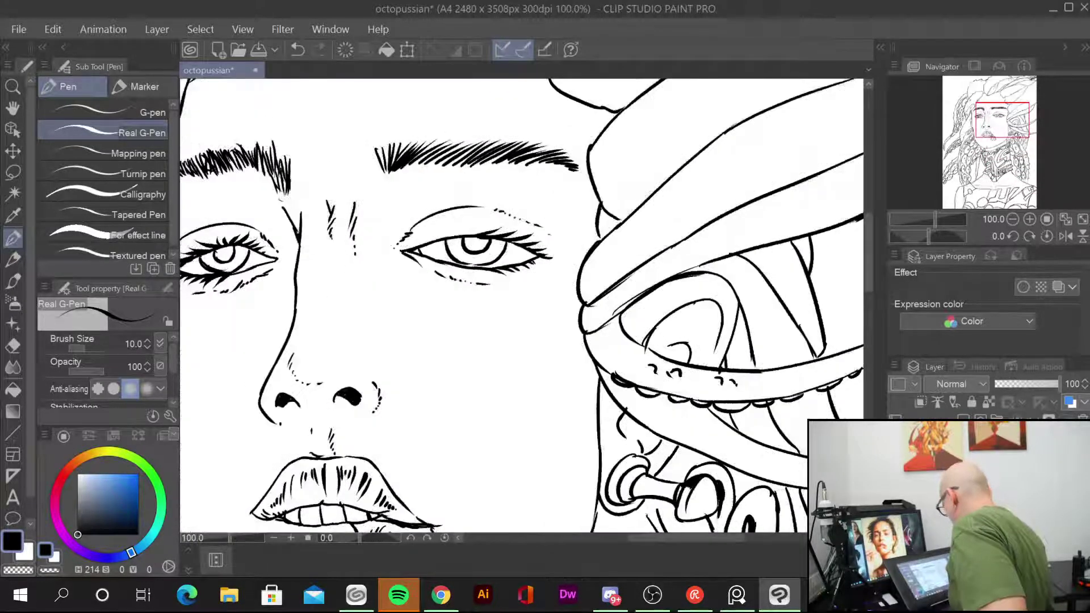
key(ctrl+minus)
key(ctrl+minus)
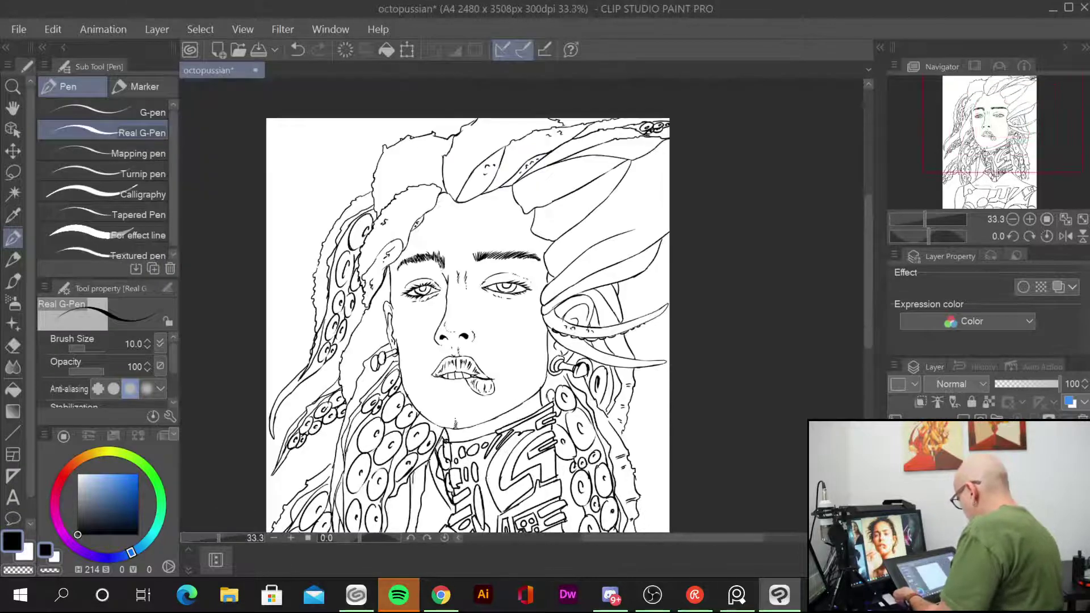
key(ctrl+minus)
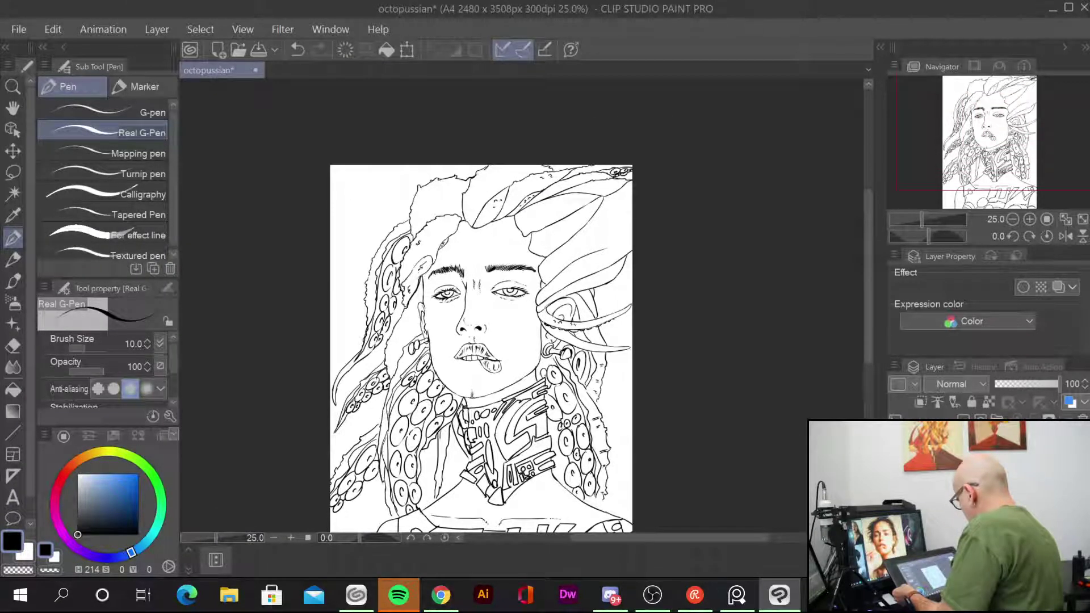
key(ctrl+plus)
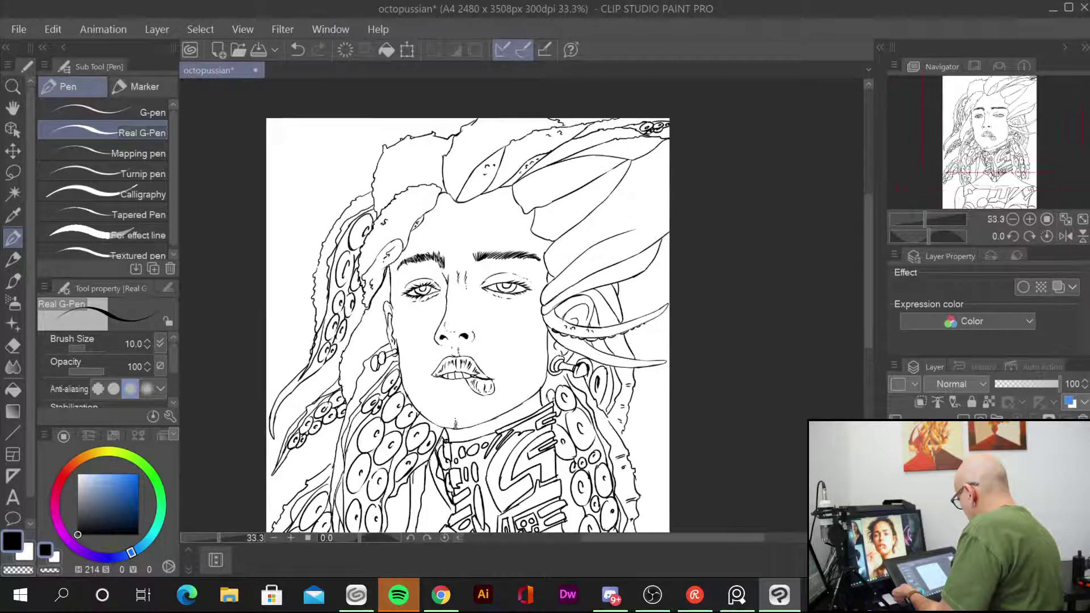
key(ctrl+plus)
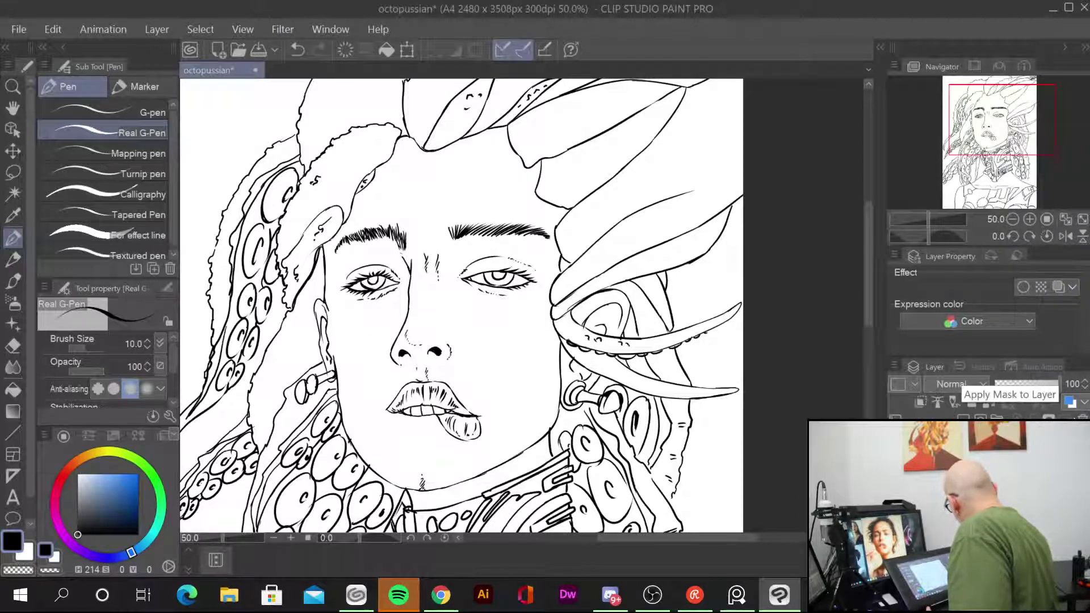
click(896, 460)
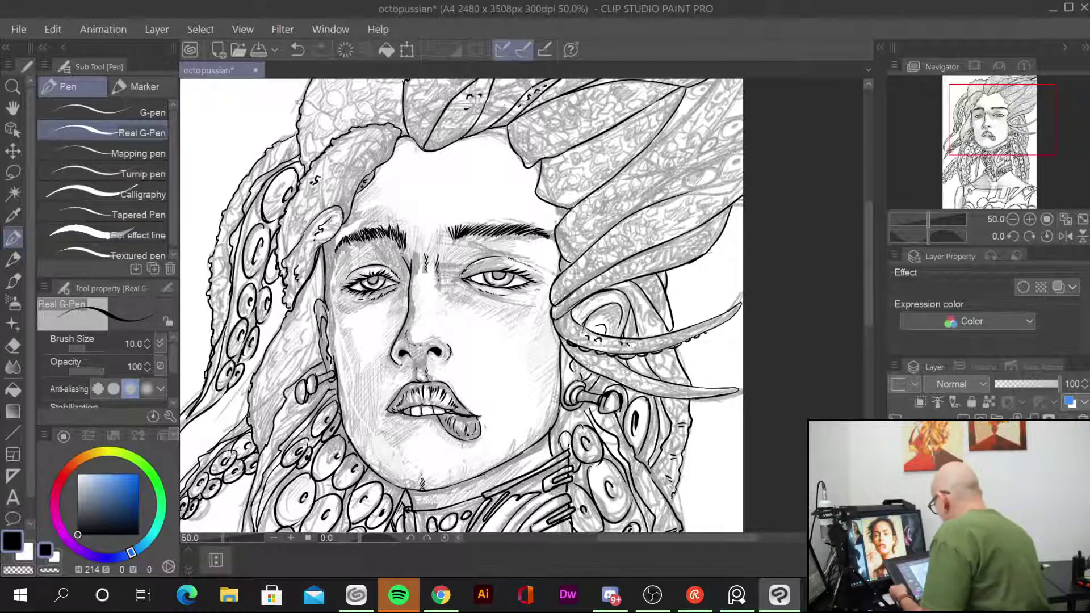
Step: Add small clusters of skin-texture marks along the hair tentacle beside the forehead
key(ctrl+plus)
mouse_move(562, 162)
mouse_down()
mouse_move(557, 175)
mouse_move(619, 154)
mouse_up()
mouse_move(648, 111)
mouse_down()
mouse_move(639, 121)
mouse_move(660, 126)
mouse_move(681, 102)
mouse_up()
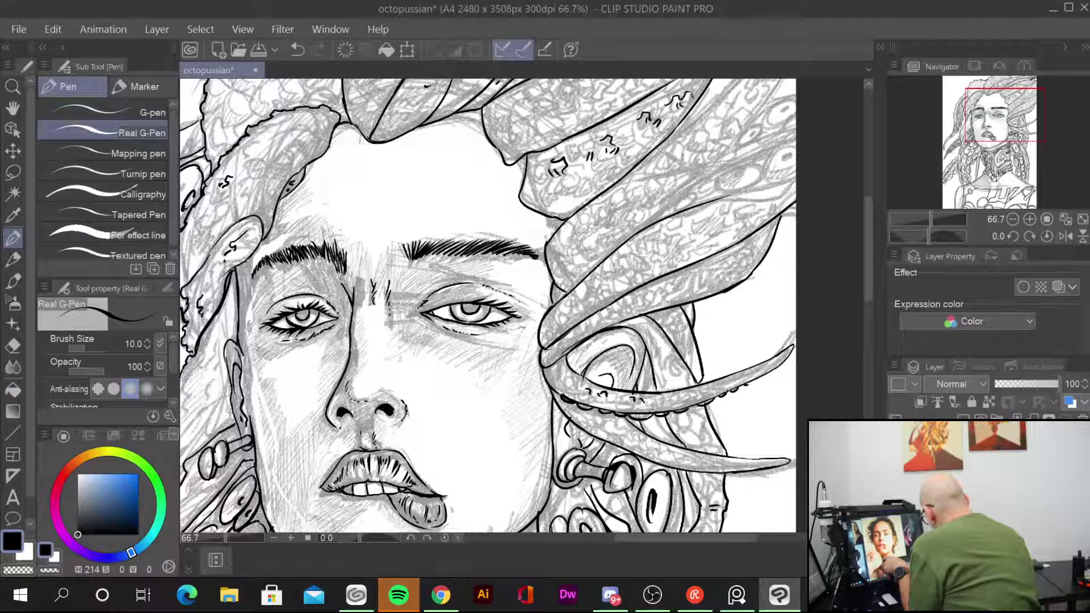
Step: Add texture marks to the next hair tentacle below and ink the small suckers on it at the canvas edge
mouse_move(621, 191)
mouse_down()
mouse_move(633, 198)
mouse_move(707, 170)
mouse_up()
drag(779, 89, 636, 230)
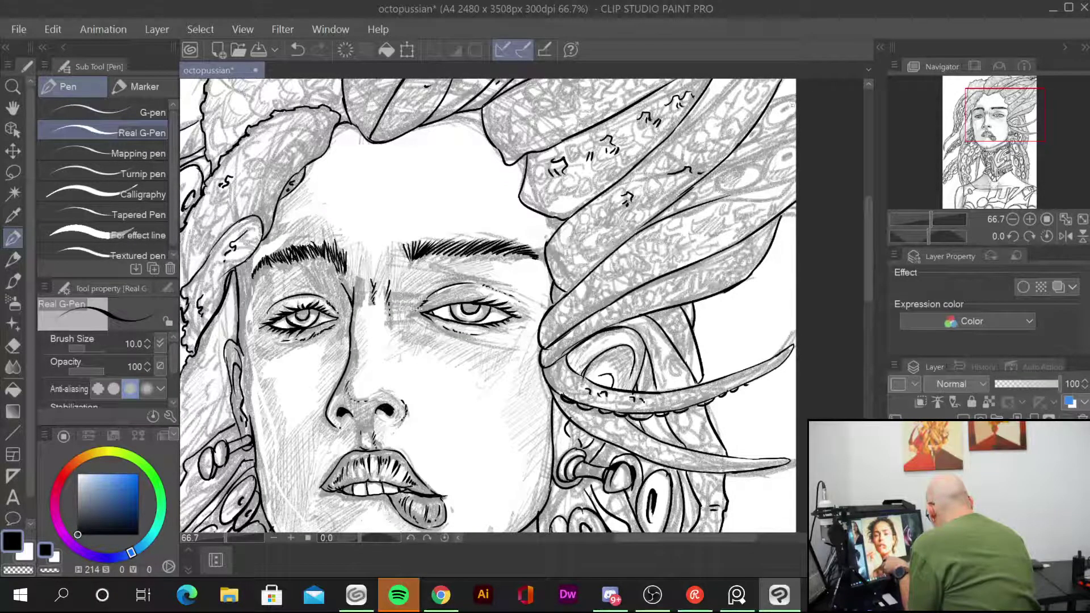
mouse_move(796, 101)
mouse_down()
mouse_move(765, 118)
mouse_move(787, 113)
mouse_move(774, 136)
mouse_move(796, 138)
mouse_move(731, 157)
mouse_move(772, 146)
mouse_up()
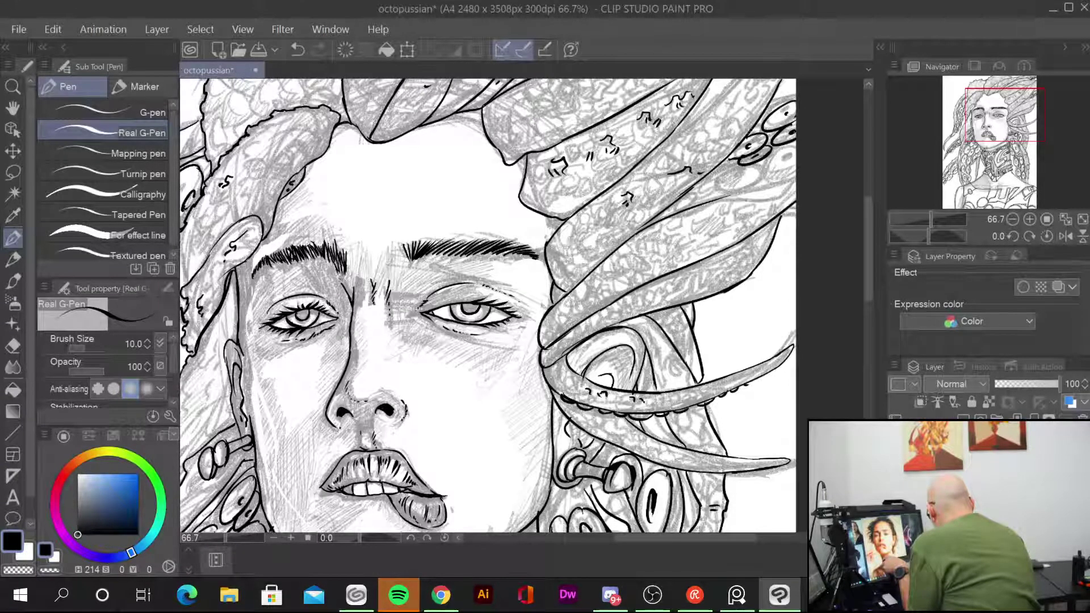
Step: Ink more rows of round suckers in the cluster on the hair tentacle at the canvas edge
drag(796, 103, 758, 125)
mouse_move(708, 175)
mouse_down()
mouse_move(745, 165)
mouse_move(702, 197)
mouse_move(773, 181)
mouse_move(761, 185)
mouse_move(767, 165)
mouse_move(748, 174)
mouse_up()
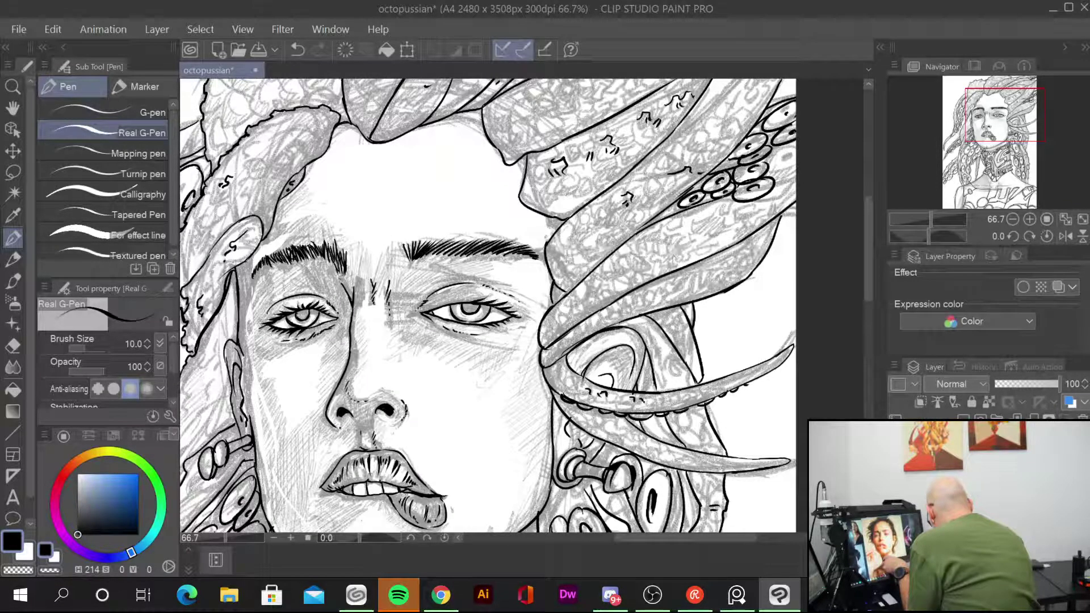
mouse_move(795, 143)
mouse_down()
mouse_move(783, 147)
mouse_move(779, 195)
mouse_move(785, 180)
mouse_up()
Step: Add small skin-texture marks along the two hair tentacles running below the sucker cluster toward the temple
mouse_move(688, 221)
mouse_down()
mouse_move(704, 226)
mouse_move(688, 239)
mouse_up()
drag(601, 285, 635, 260)
drag(573, 312, 582, 302)
drag(565, 317, 572, 310)
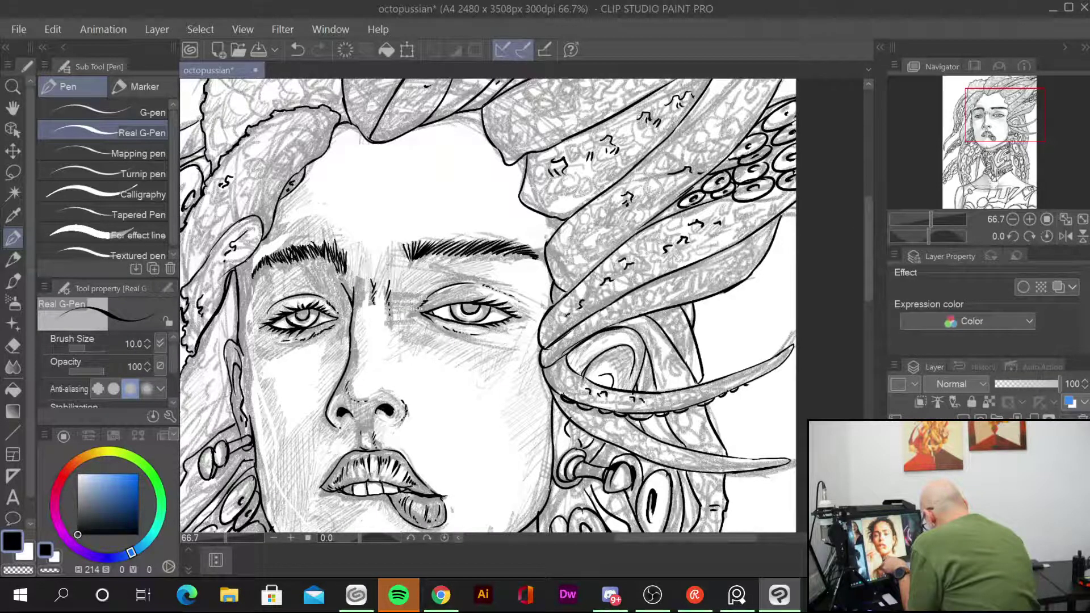
mouse_move(574, 259)
mouse_down()
mouse_move(584, 254)
mouse_move(552, 303)
mouse_move(590, 268)
mouse_up()
drag(652, 299, 678, 286)
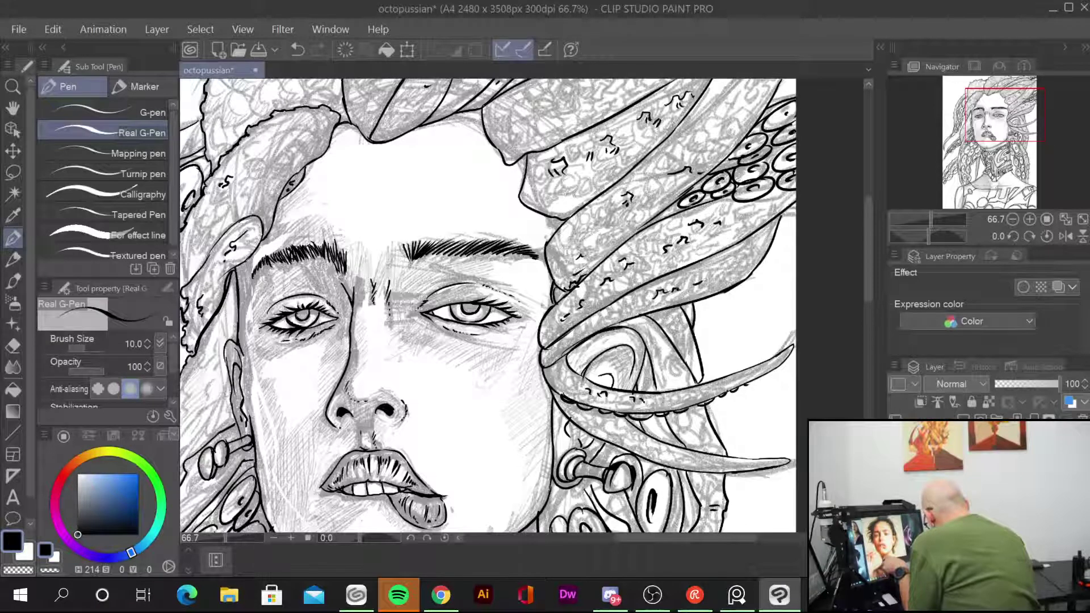
Step: Add further texture marks to the lower hair tentacles beside the forehead and to the one behind the curled tentacle
drag(584, 252, 595, 246)
drag(760, 233, 763, 241)
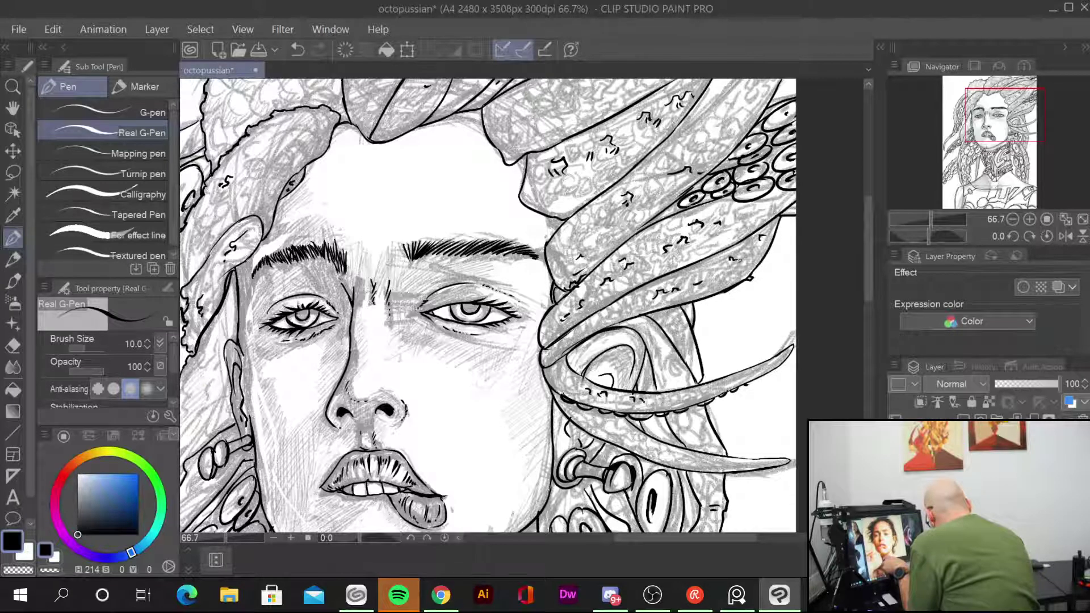
drag(667, 256, 680, 248)
drag(677, 257, 701, 245)
drag(734, 210, 732, 231)
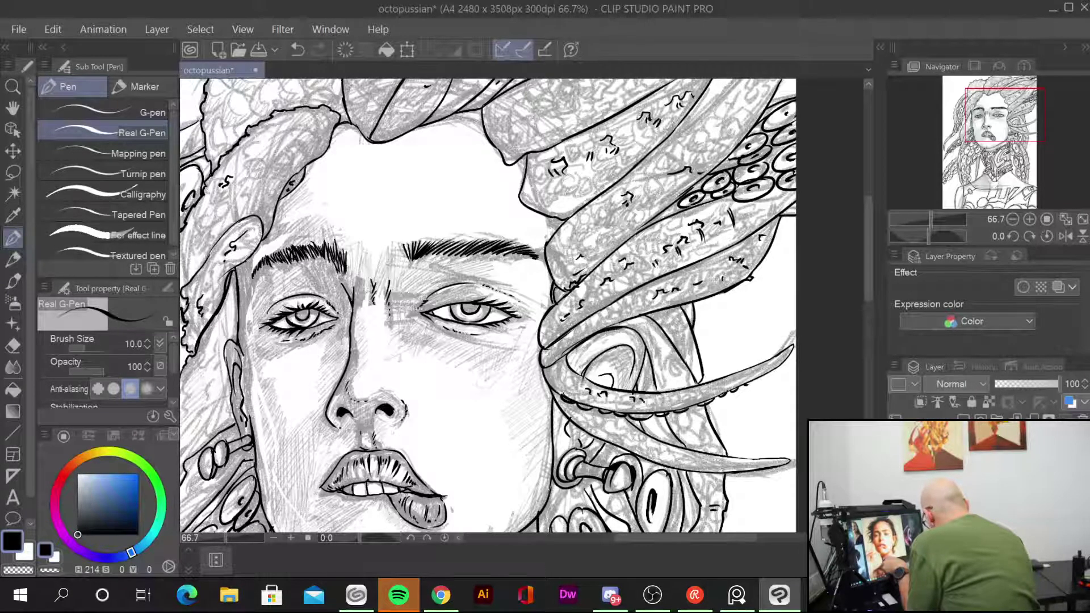
drag(562, 179, 574, 193)
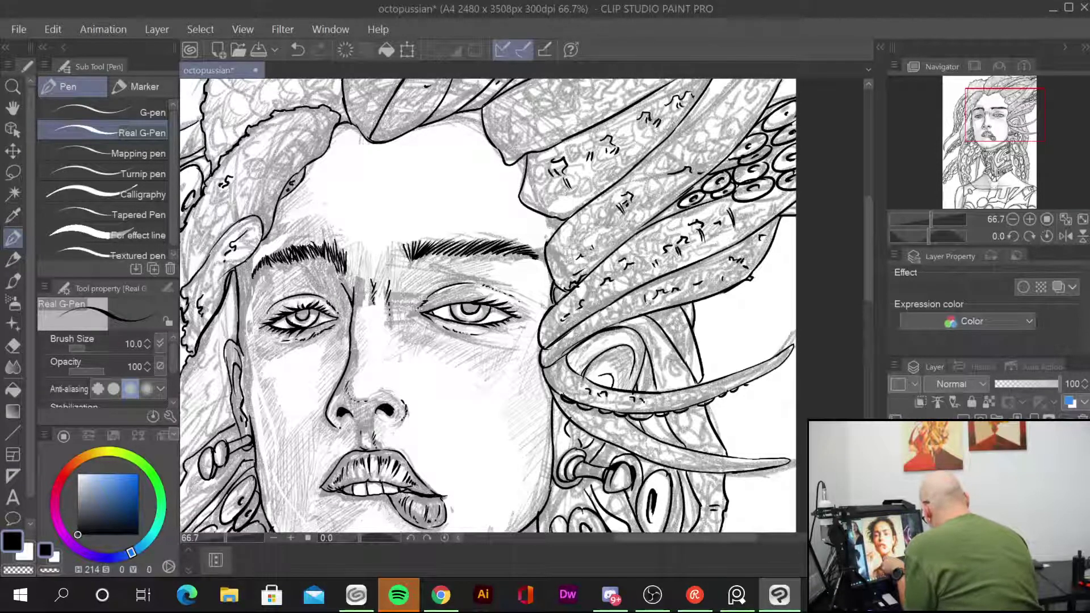
drag(666, 356, 669, 366)
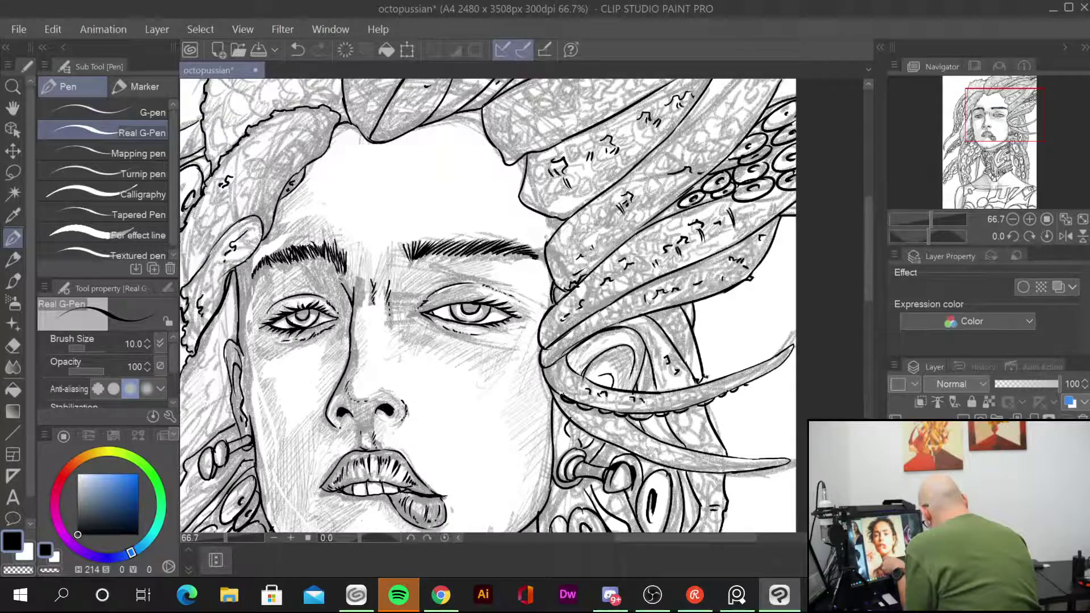
key(ctrl+minus)
key(ctrl+minus)
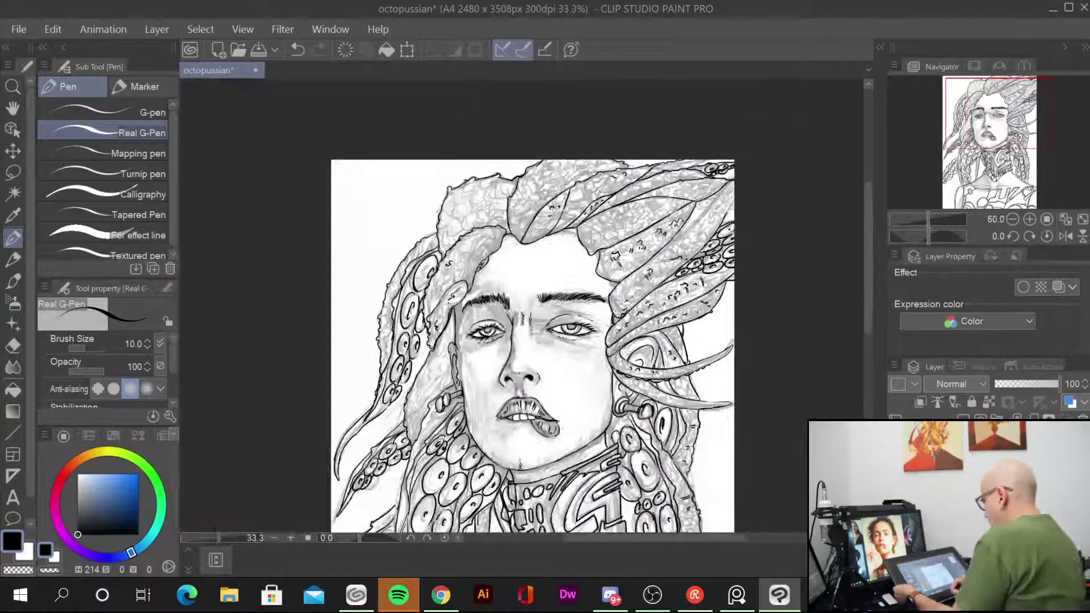
scroll(483, 306, down, 2)
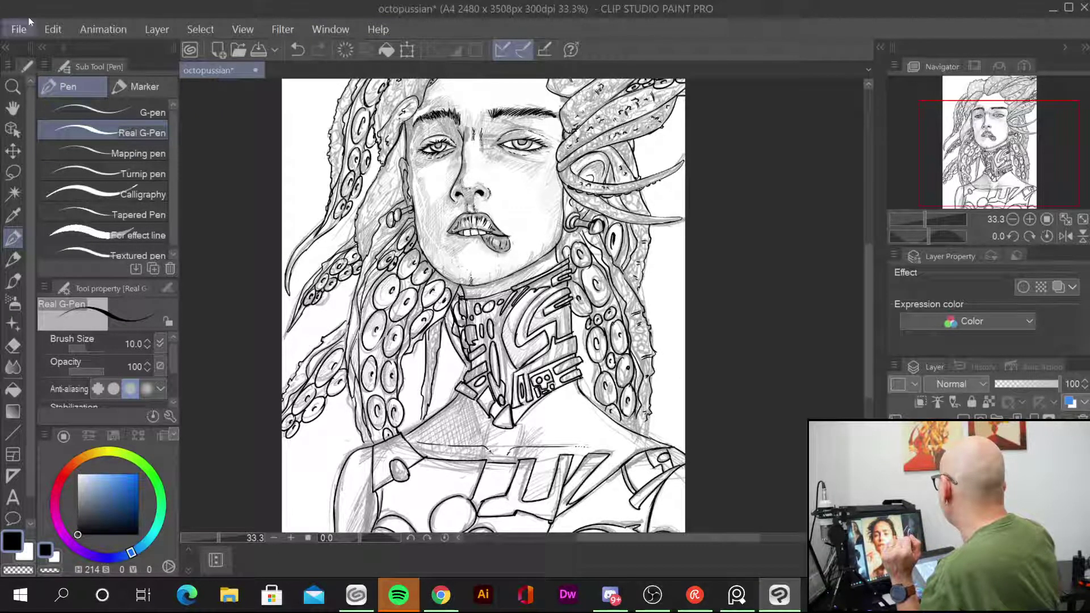
key(alt+Tab)
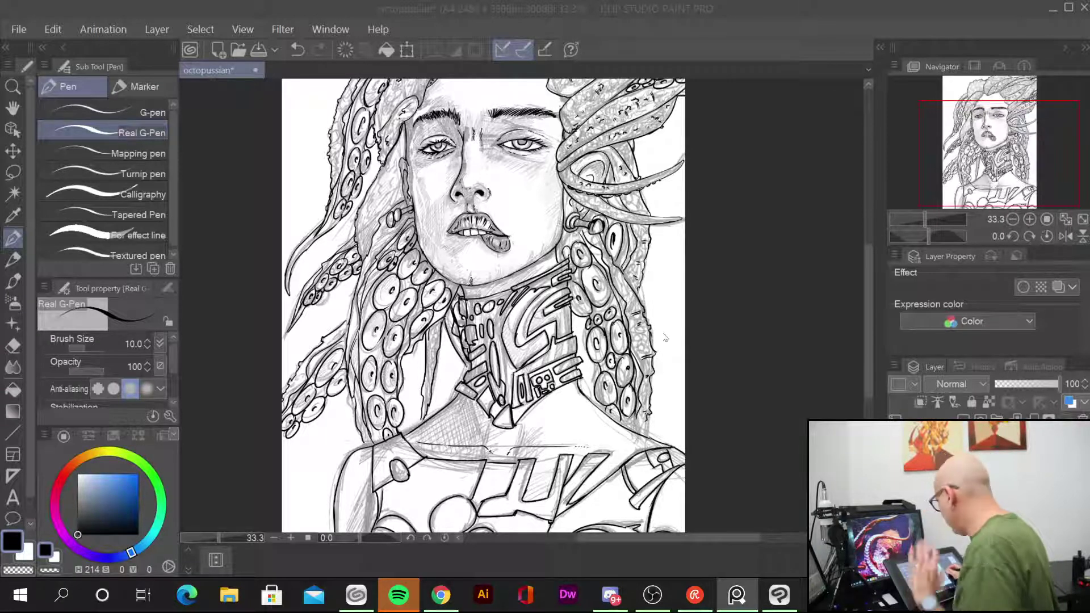
drag(646, 356, 653, 386)
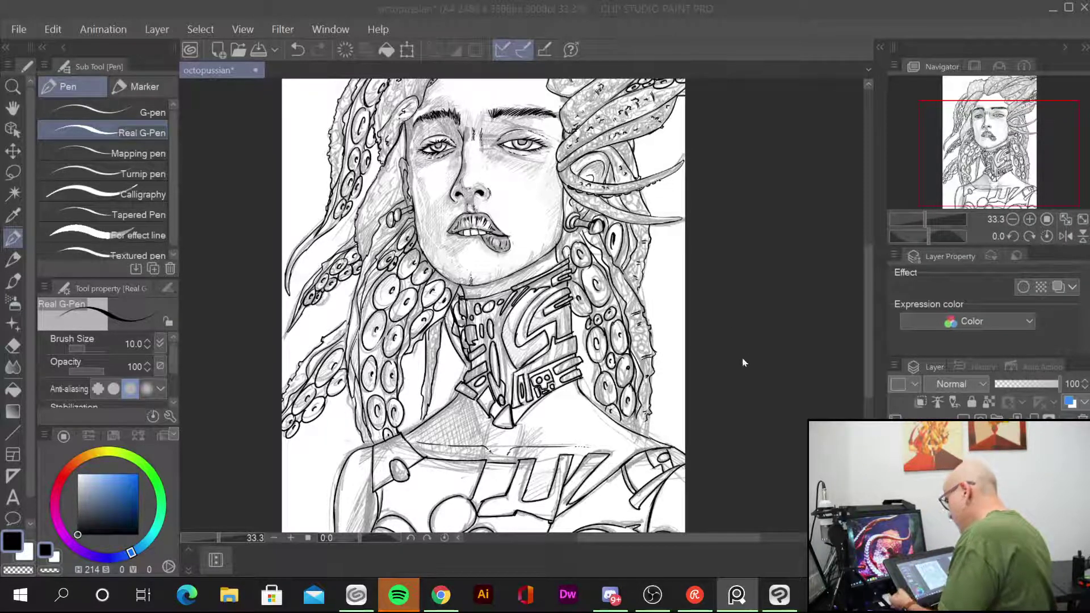
Step: Set the pen's brush size to 15 and thicken the hair tentacle outlines where they meet the temple
scroll(739, 365, up, 2)
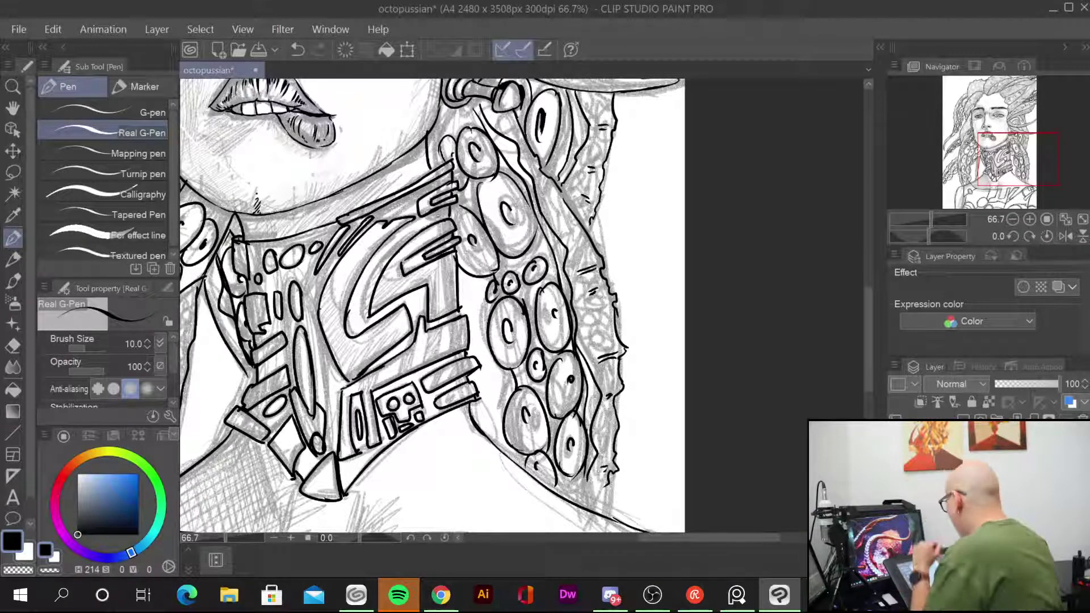
key(bracketright)
key(bracketright)
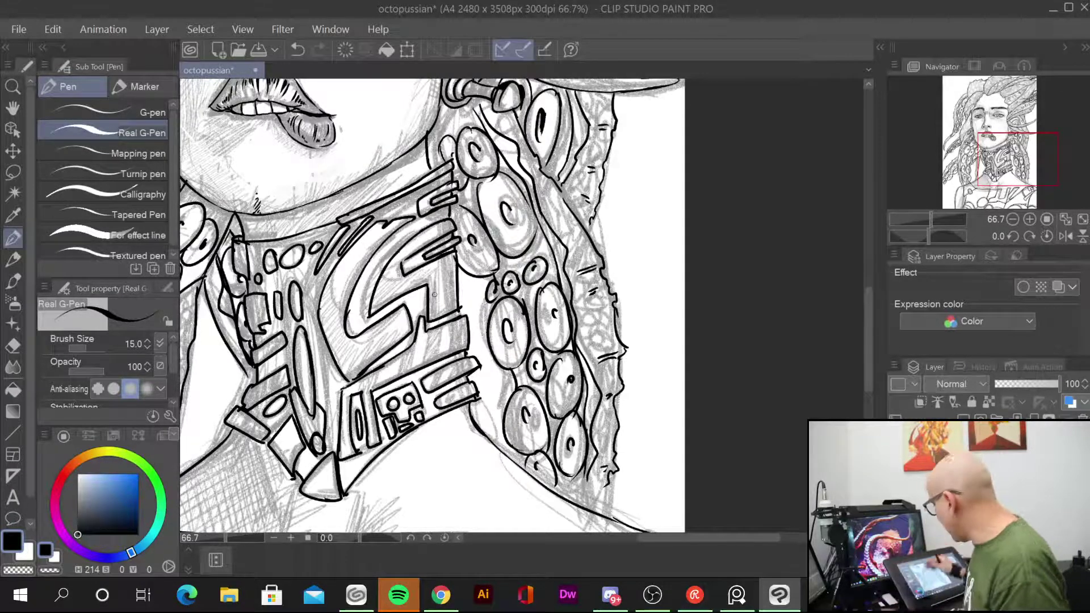
drag(435, 294, 397, 528)
mouse_move(397, 284)
mouse_down()
mouse_move(390, 353)
mouse_move(447, 365)
mouse_up()
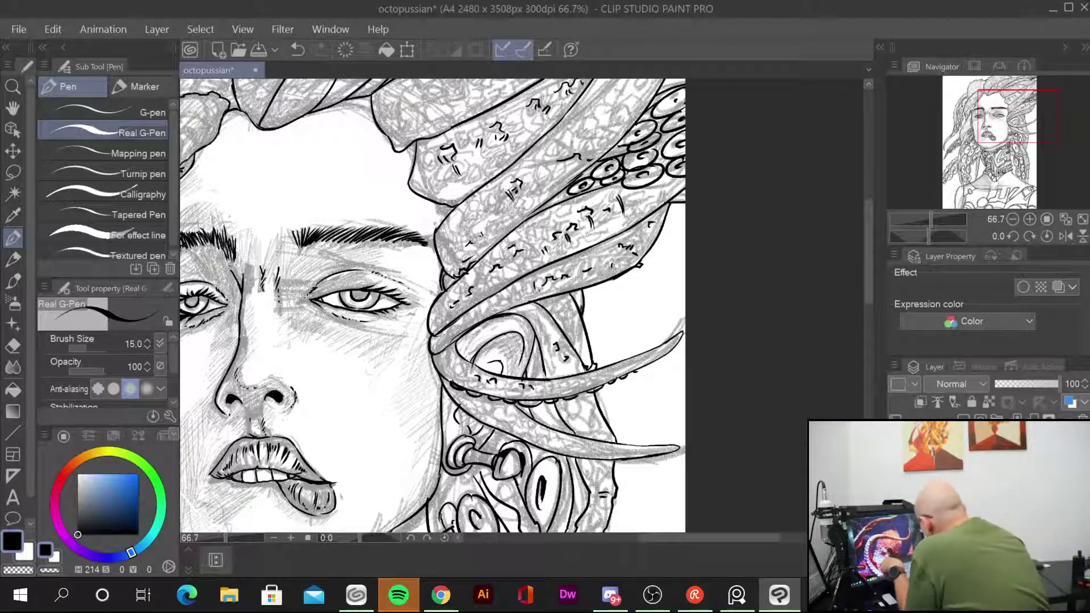
mouse_move(454, 207)
mouse_down()
mouse_move(434, 241)
mouse_move(445, 279)
mouse_move(424, 334)
mouse_move(447, 384)
mouse_up()
drag(455, 376, 447, 384)
drag(483, 261, 478, 269)
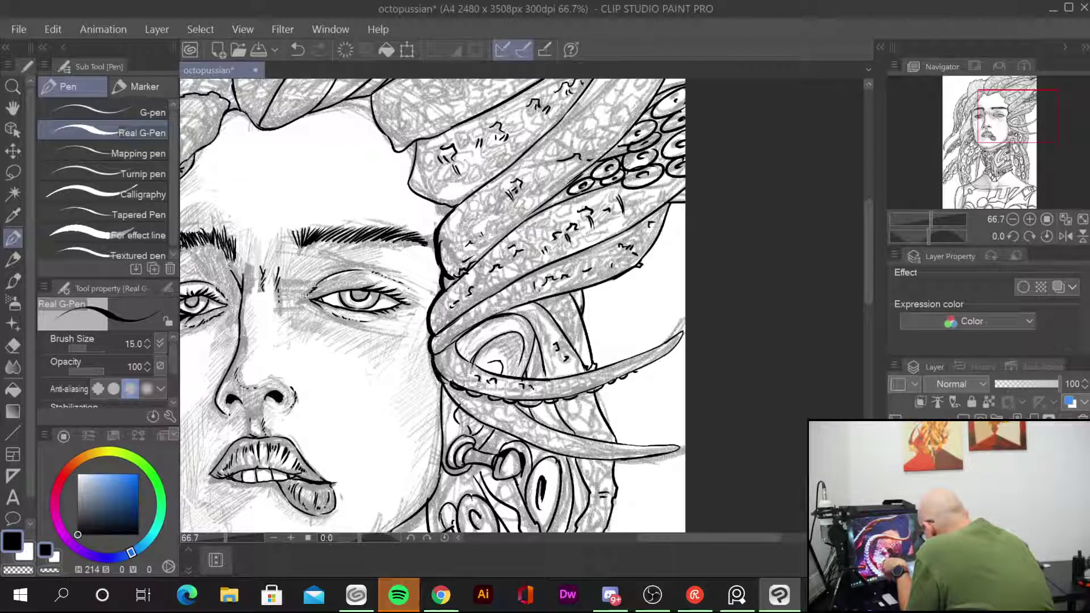
Step: Thicken the cheek's outer edge and the opening inside the curled tentacle beside it
mouse_move(438, 379)
mouse_down()
mouse_move(450, 392)
mouse_move(442, 402)
mouse_up()
mouse_move(452, 338)
mouse_down()
mouse_move(466, 362)
mouse_move(516, 311)
mouse_move(538, 326)
mouse_move(524, 375)
mouse_move(493, 372)
mouse_up()
drag(486, 370, 540, 380)
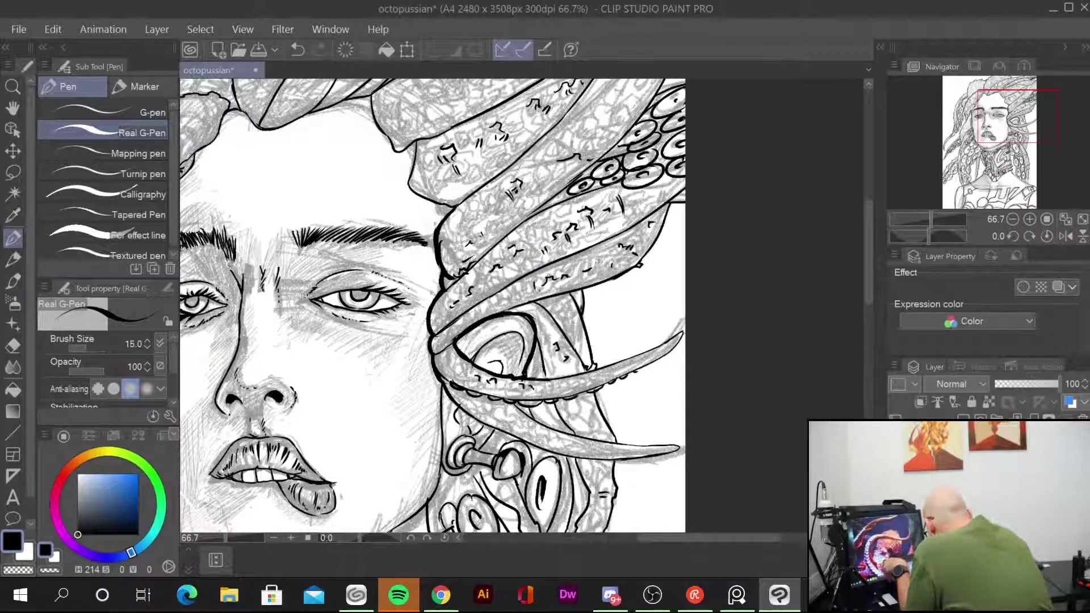
drag(644, 460, 686, 281)
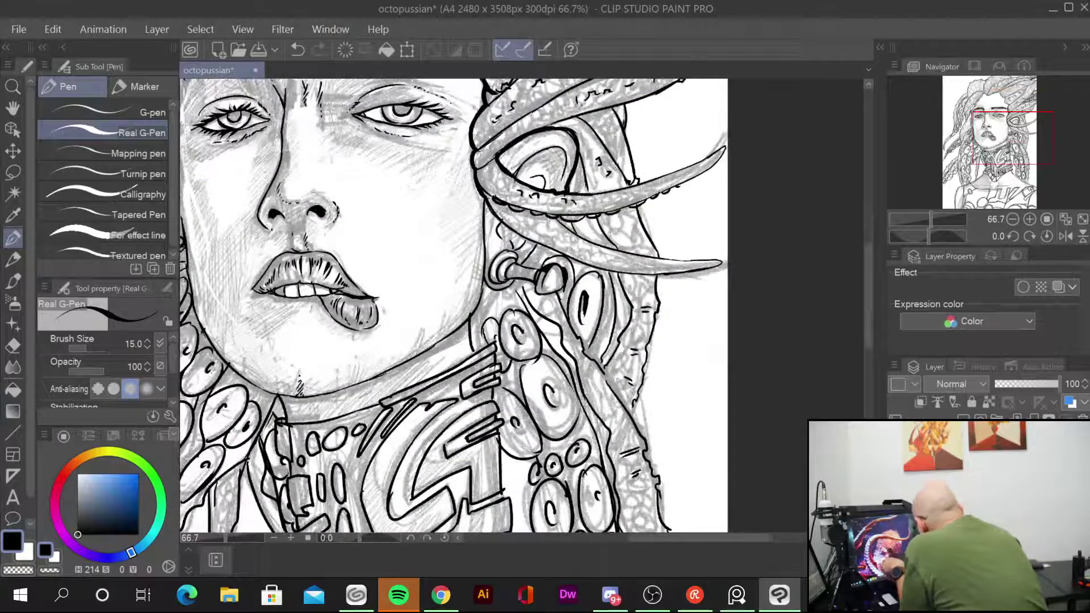
mouse_move(485, 202)
mouse_down()
mouse_move(487, 272)
mouse_move(487, 218)
mouse_up()
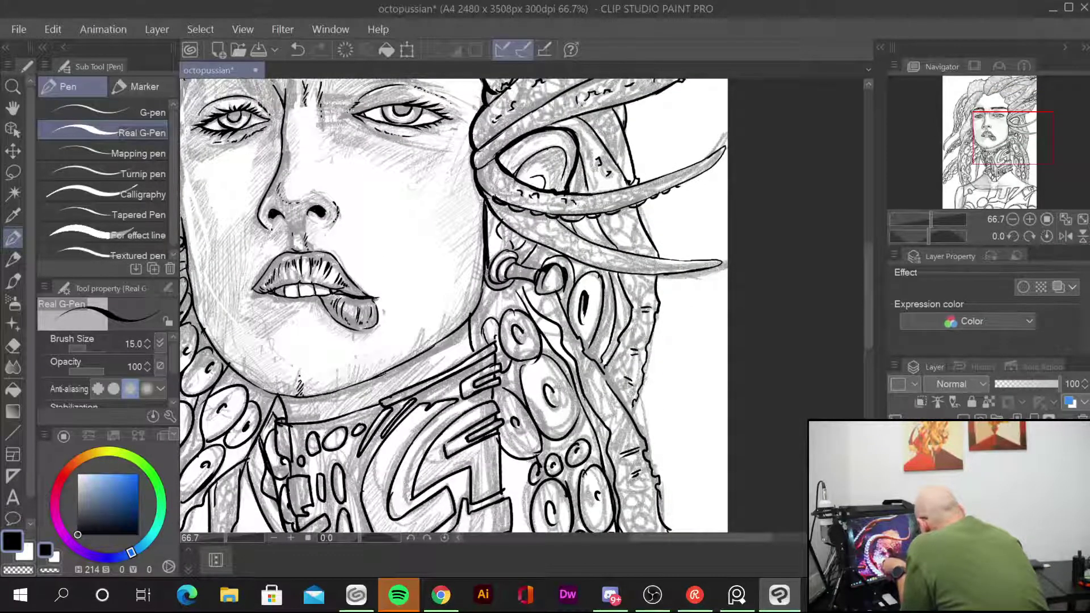
Step: Thicken the inner disc of the bar ornament beside the cheek and the long lower tentacle sweeping outward above it
drag(487, 270, 508, 291)
mouse_move(509, 248)
mouse_down()
mouse_move(492, 266)
mouse_move(523, 266)
mouse_up()
mouse_move(497, 216)
mouse_down()
mouse_move(544, 248)
mouse_move(571, 234)
mouse_move(691, 263)
mouse_up()
drag(612, 255, 652, 264)
drag(557, 236, 600, 254)
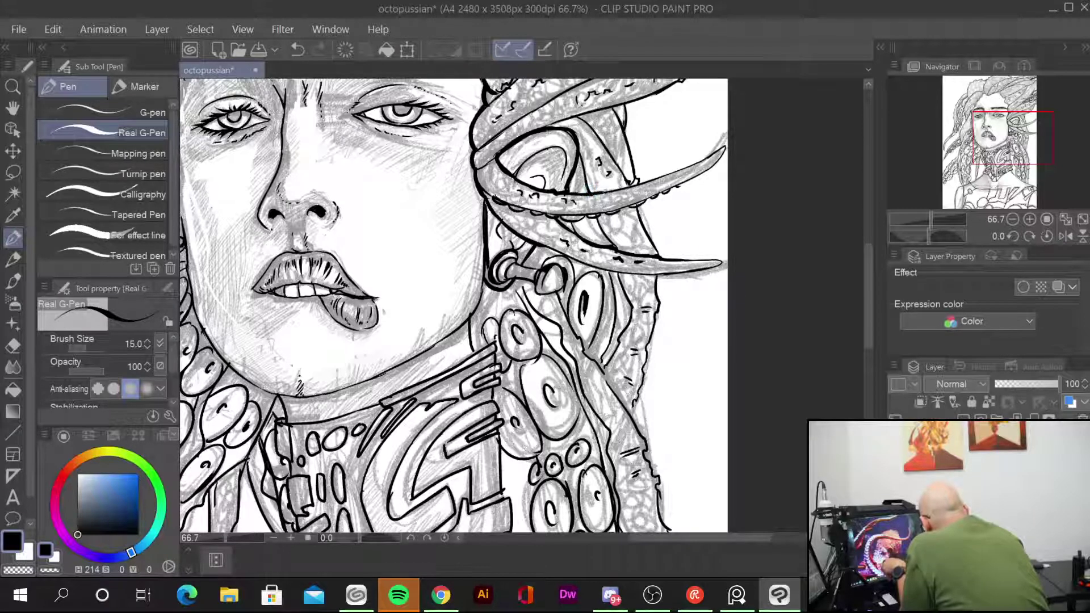
Step: Thicken the tentacle edges behind the two long sweeping tentacles and the outer knob of the bar ornament
drag(601, 186, 631, 195)
drag(592, 117, 566, 121)
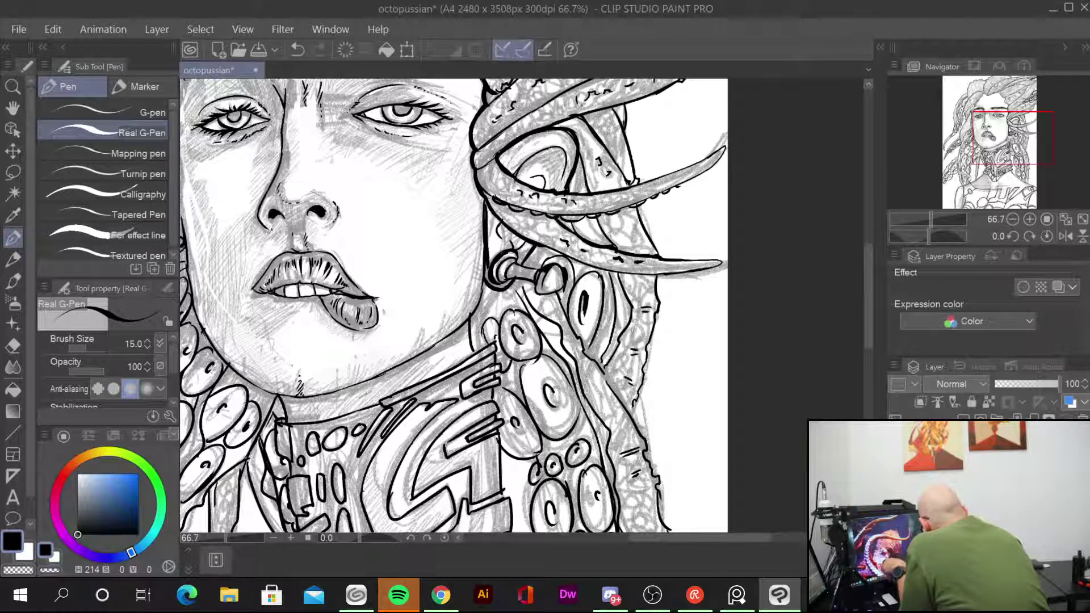
drag(594, 212, 643, 231)
drag(568, 270, 643, 257)
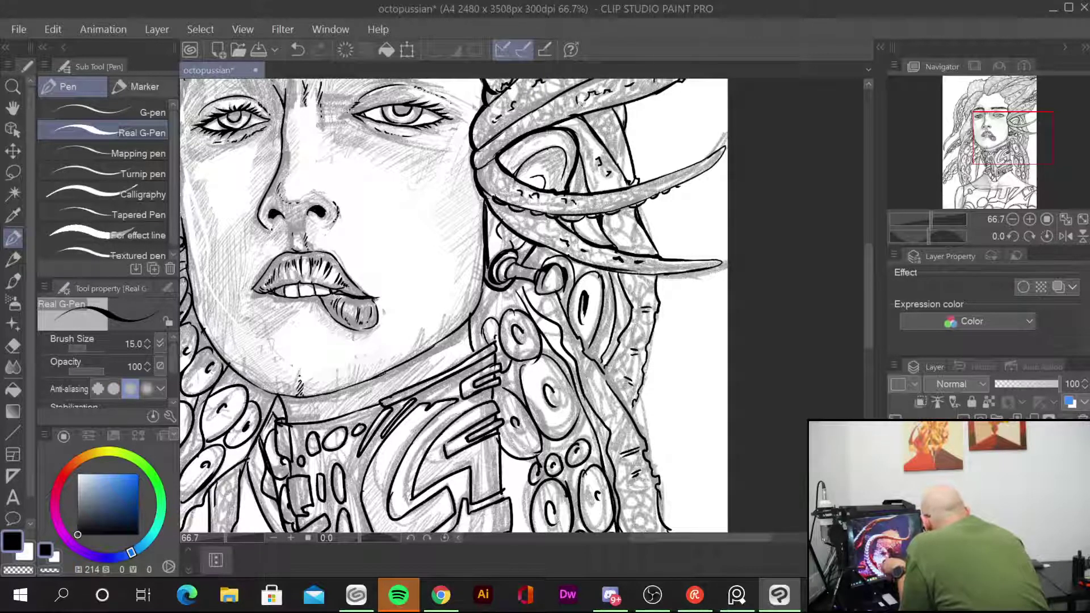
mouse_move(567, 255)
mouse_down()
mouse_move(540, 271)
mouse_move(539, 262)
mouse_move(558, 269)
mouse_move(540, 282)
mouse_move(562, 295)
mouse_up()
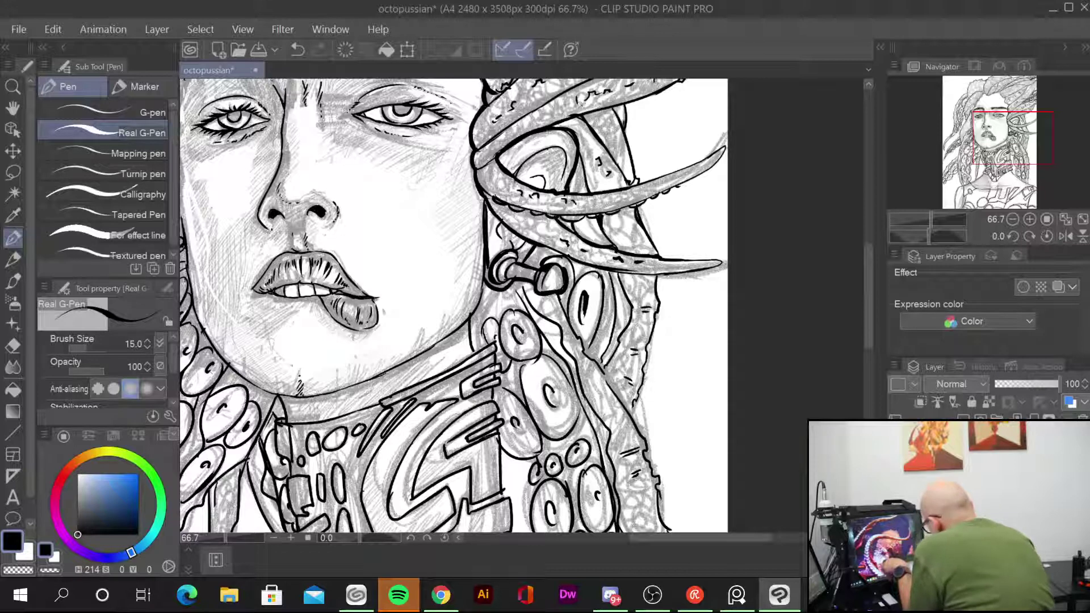
Step: Thicken the line at the jaw corner and the upper edge of the neck collar below the chin
mouse_move(480, 293)
mouse_down()
mouse_move(468, 322)
mouse_move(480, 359)
mouse_up()
mouse_move(296, 423)
mouse_down()
mouse_move(429, 384)
mouse_move(482, 351)
mouse_move(467, 357)
mouse_up()
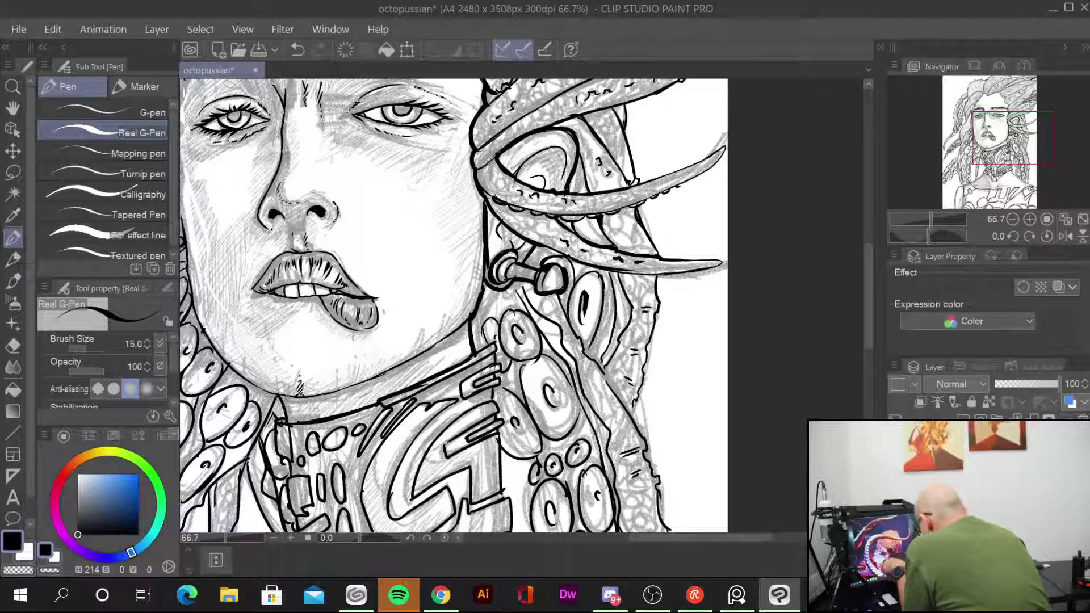
mouse_move(322, 395)
mouse_down()
mouse_move(282, 400)
mouse_move(288, 421)
mouse_up()
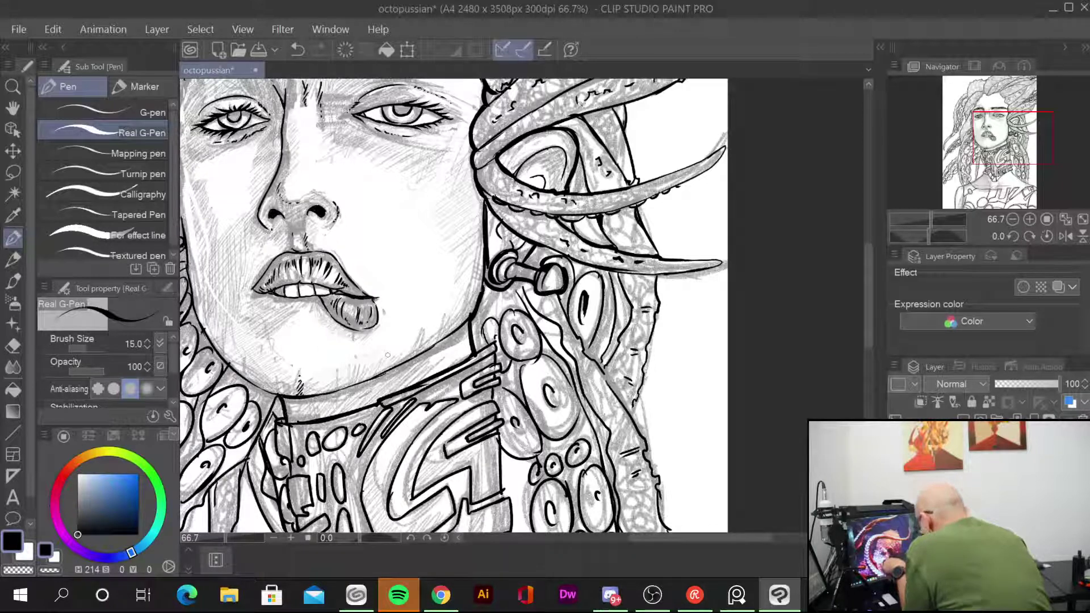
Step: Thicken the outlines of the pointed hair tentacle and its neighbor along the top of the forehead
scroll(693, 402, up, 5)
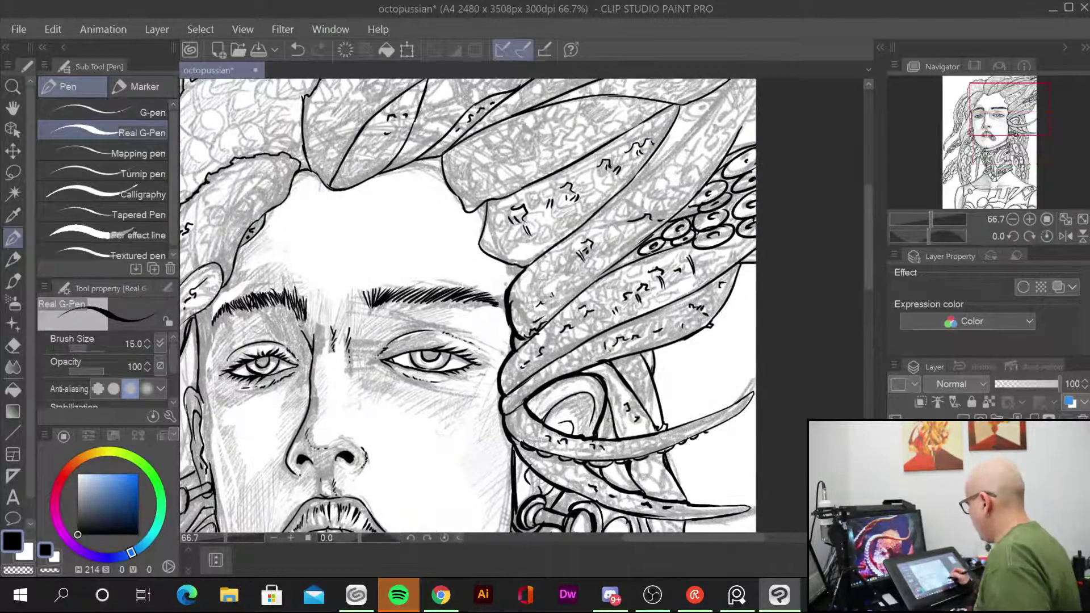
mouse_move(307, 169)
mouse_down()
mouse_move(328, 190)
mouse_move(333, 177)
mouse_up()
mouse_move(364, 130)
mouse_down()
mouse_move(336, 182)
mouse_move(381, 172)
mouse_move(417, 118)
mouse_up()
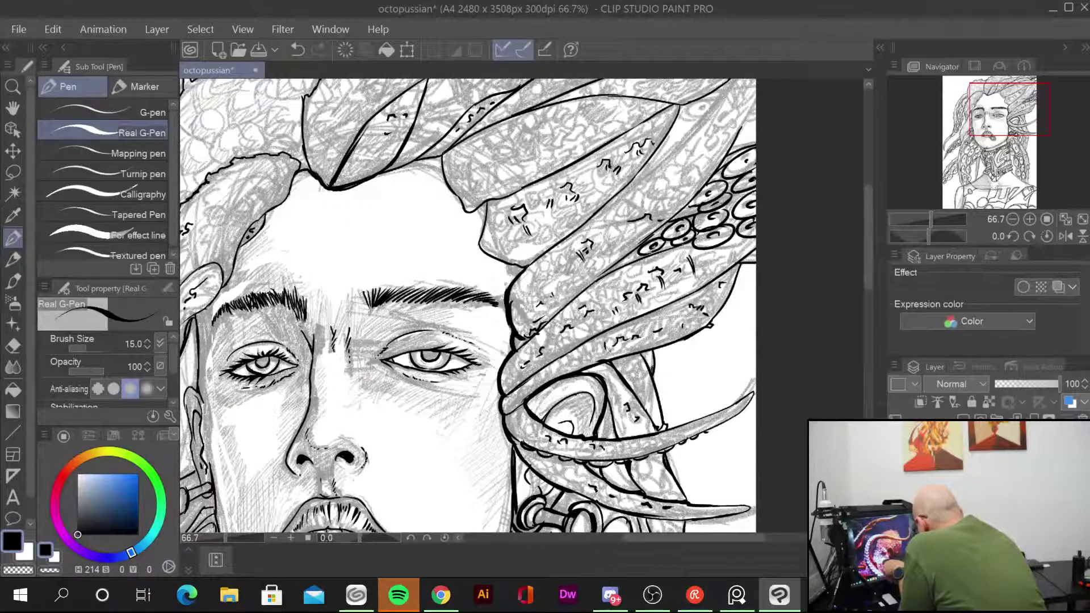
drag(390, 174, 505, 93)
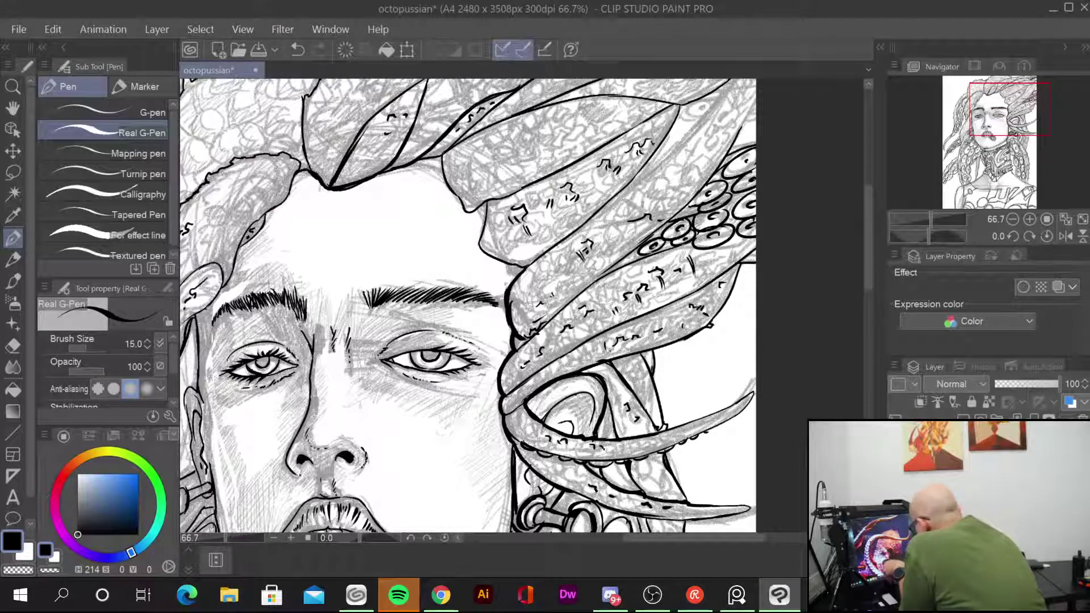
Step: Thicken the inner edge of the tentacle curving from the forehead's center down to the temple on the image's left side
drag(312, 170, 305, 124)
mouse_move(311, 172)
mouse_down()
mouse_move(265, 161)
mouse_move(284, 193)
mouse_move(219, 290)
mouse_up()
drag(230, 257, 196, 322)
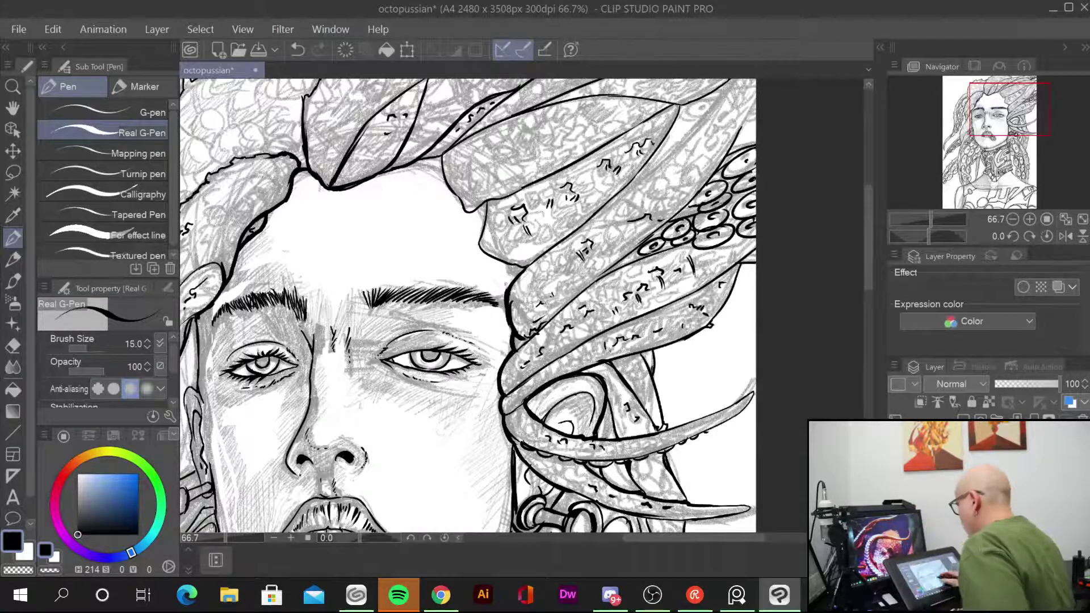
Step: Thicken the ear outline and the small bar ornament beside it on the image's left side
mouse_move(454, 340)
mouse_down()
mouse_move(482, 213)
mouse_move(585, 133)
mouse_up()
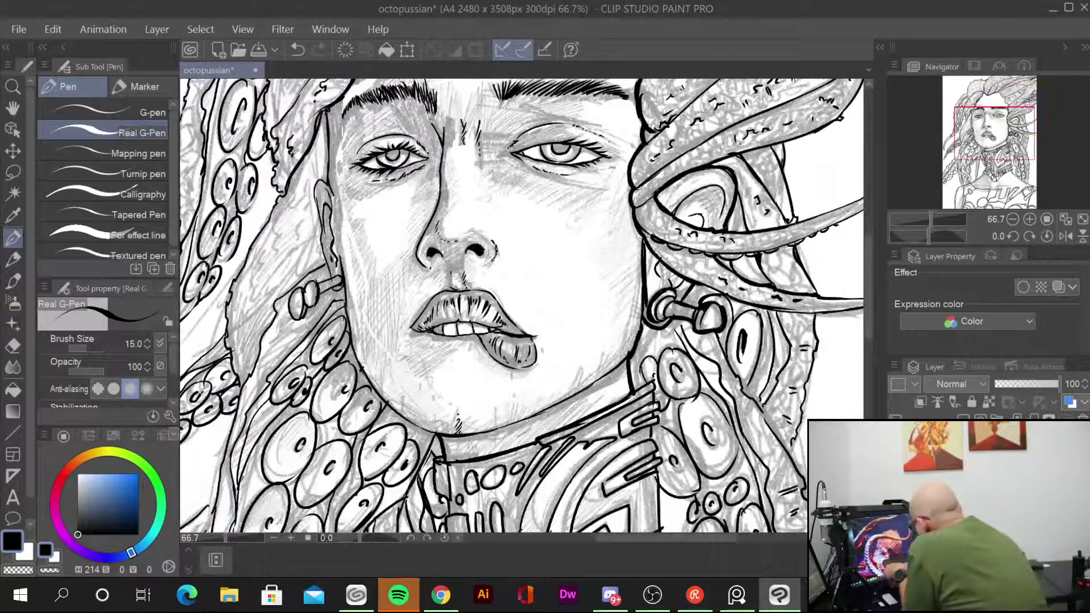
mouse_move(330, 108)
mouse_down()
mouse_move(310, 228)
mouse_move(333, 277)
mouse_move(289, 300)
mouse_up()
mouse_move(289, 300)
mouse_down()
mouse_move(299, 326)
mouse_move(305, 309)
mouse_move(350, 332)
mouse_move(359, 362)
mouse_up()
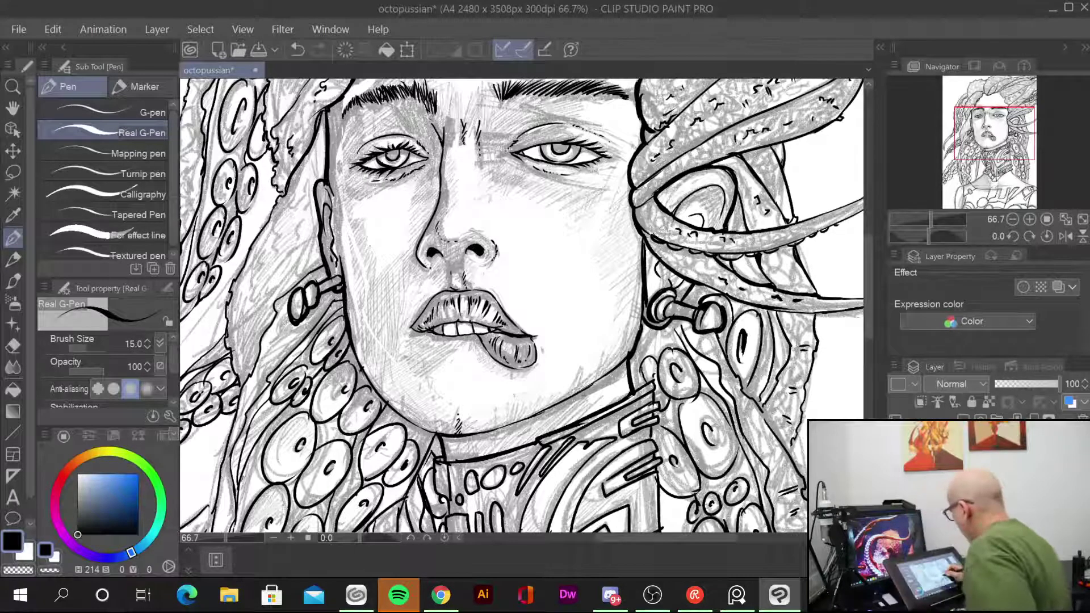
Step: Thicken the jawline from below the ear ornament to the chin and the short edge beside the collar's corner
scroll(521, 306, down, 3)
mouse_move(346, 193)
mouse_down()
mouse_move(375, 244)
mouse_move(435, 290)
mouse_move(429, 345)
mouse_up()
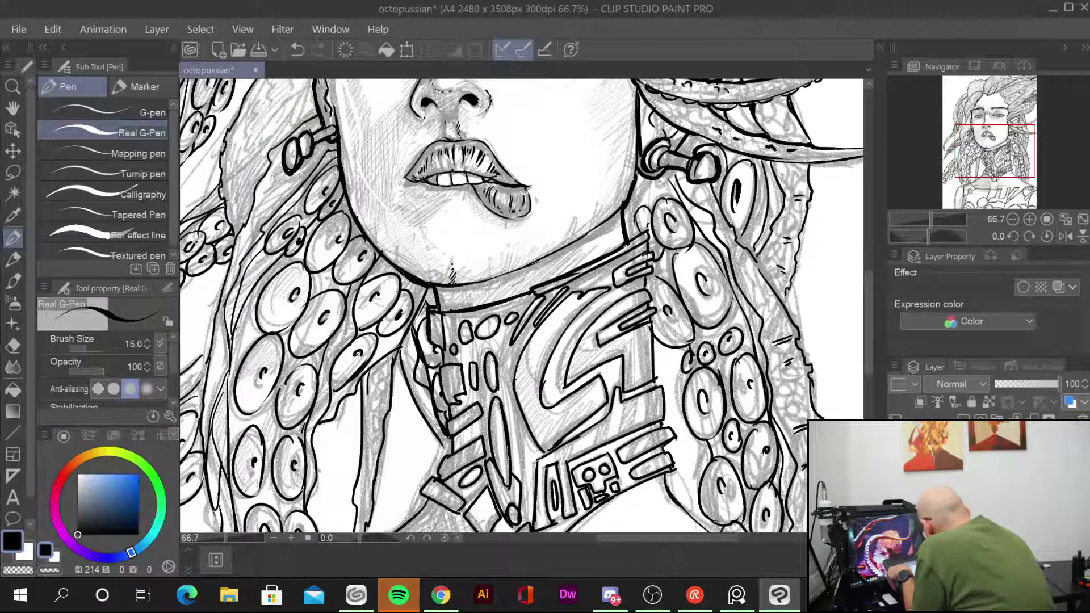
drag(430, 287, 411, 325)
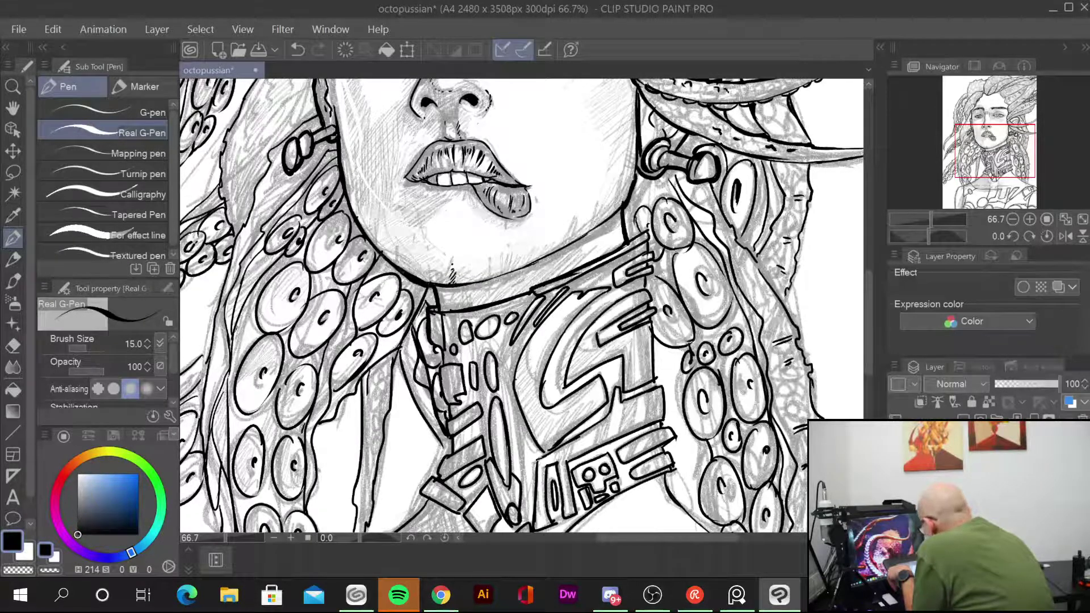
Step: Darken the gaps around the suckers beside the jaw and thicken the tentacle outlines hanging beneath the ear ornament
mouse_move(361, 255)
mouse_down()
mouse_move(382, 290)
mouse_move(357, 304)
mouse_move(353, 322)
mouse_up()
drag(344, 193, 308, 267)
mouse_move(327, 211)
mouse_down()
mouse_move(250, 295)
mouse_move(233, 331)
mouse_up()
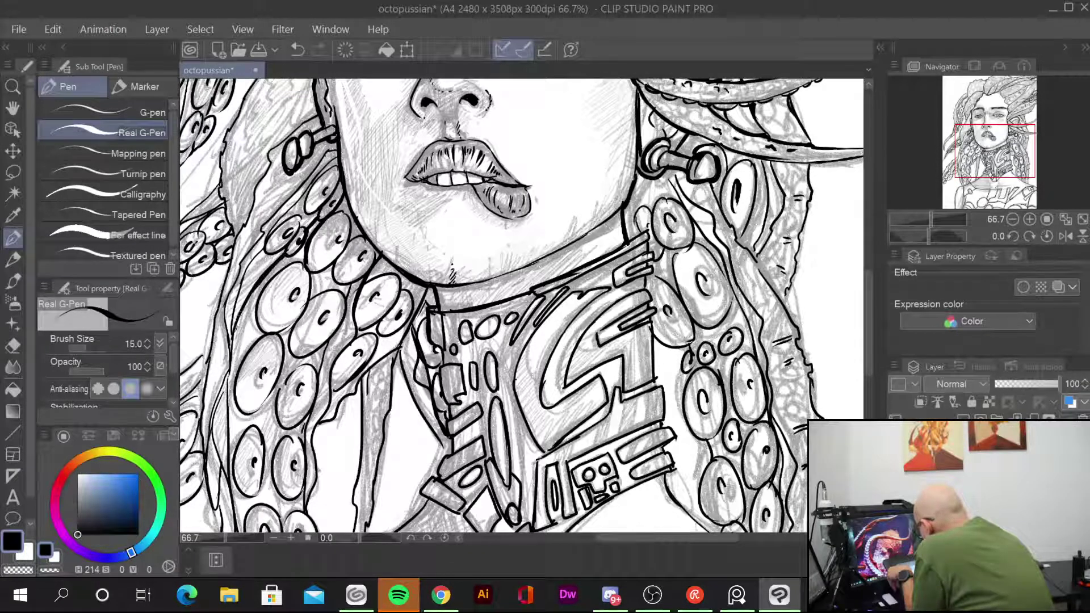
drag(341, 156, 262, 241)
mouse_move(327, 152)
mouse_down()
mouse_move(278, 214)
mouse_move(326, 156)
mouse_up()
mouse_move(315, 113)
mouse_down()
mouse_move(263, 157)
mouse_move(255, 187)
mouse_up()
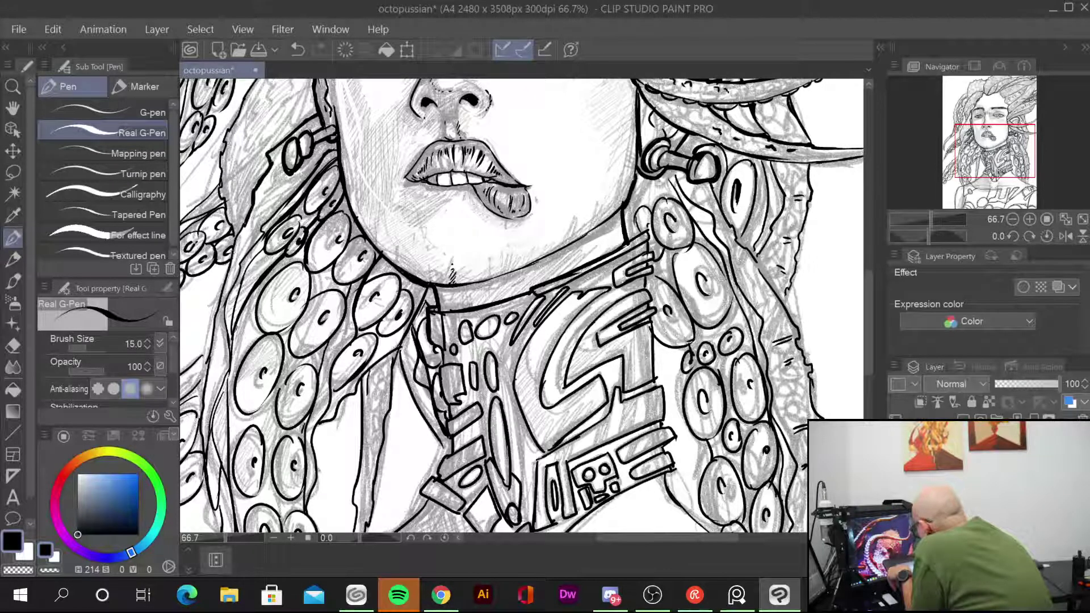
key(ctrl+minus)
key(ctrl+minus)
key(ctrl+minus)
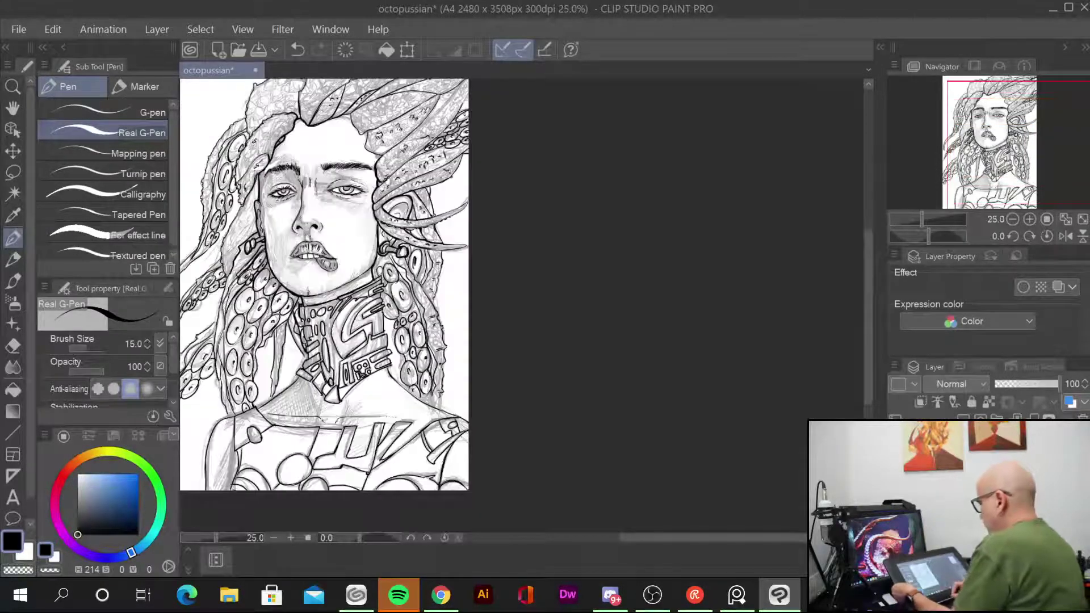
Step: Thicken the collar's outer edge on the image's left side and its lower edge around the pointed tip to the far corner
key(ctrl+plus)
key(ctrl+plus)
key(ctrl+plus)
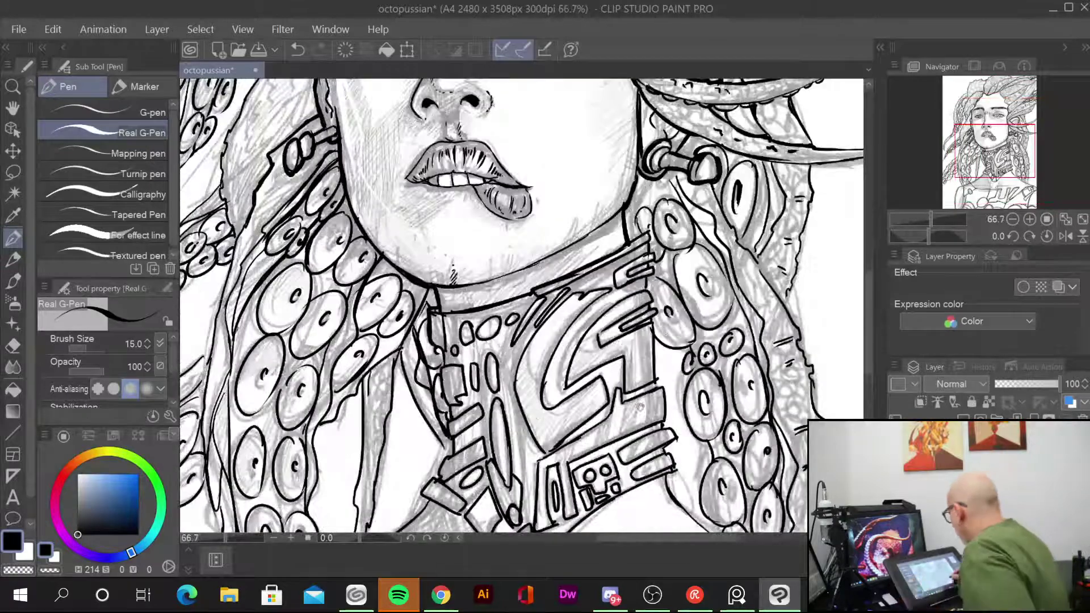
drag(640, 407, 568, 271)
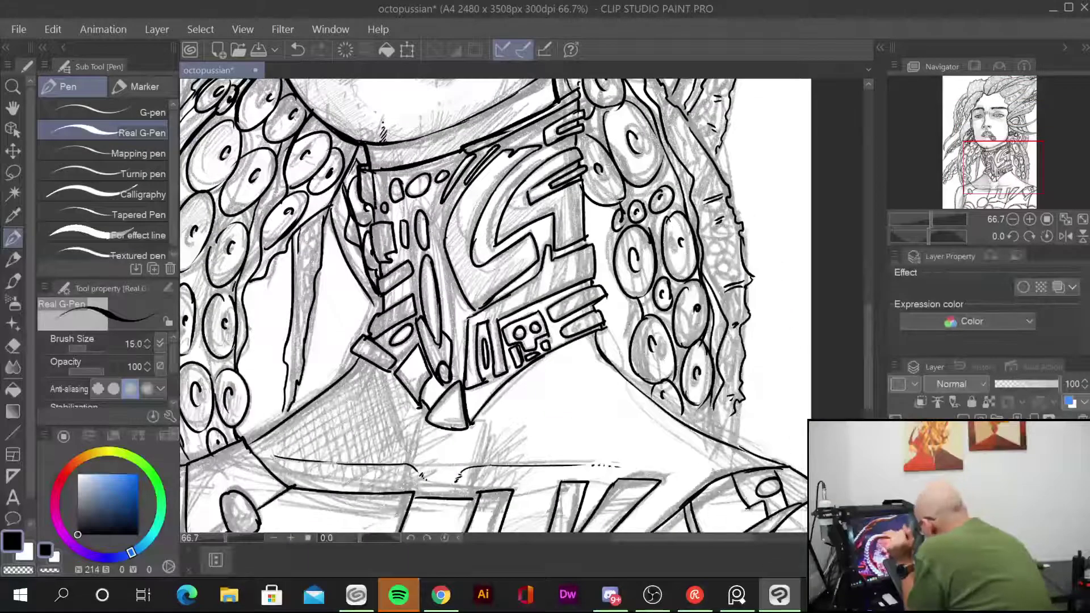
drag(374, 205, 375, 267)
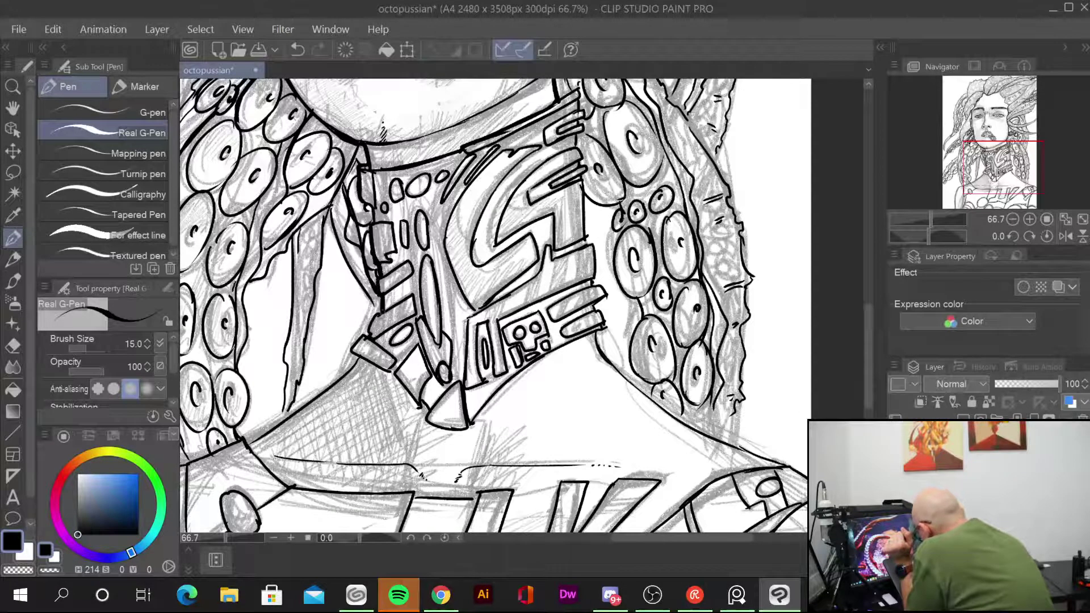
drag(380, 309, 366, 335)
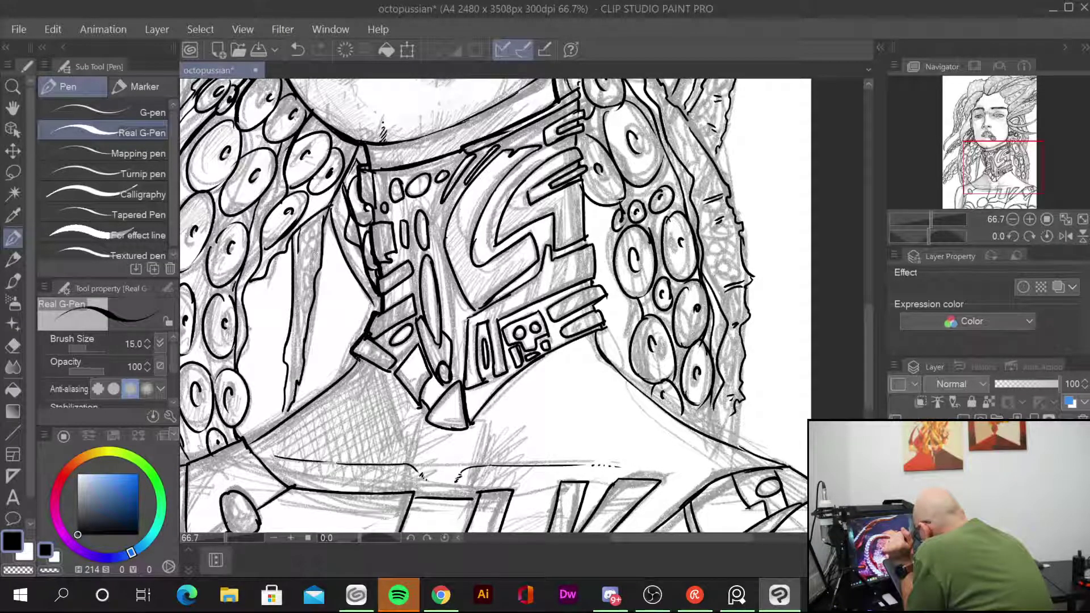
mouse_move(359, 357)
mouse_down()
mouse_move(469, 430)
mouse_move(511, 370)
mouse_move(601, 329)
mouse_up()
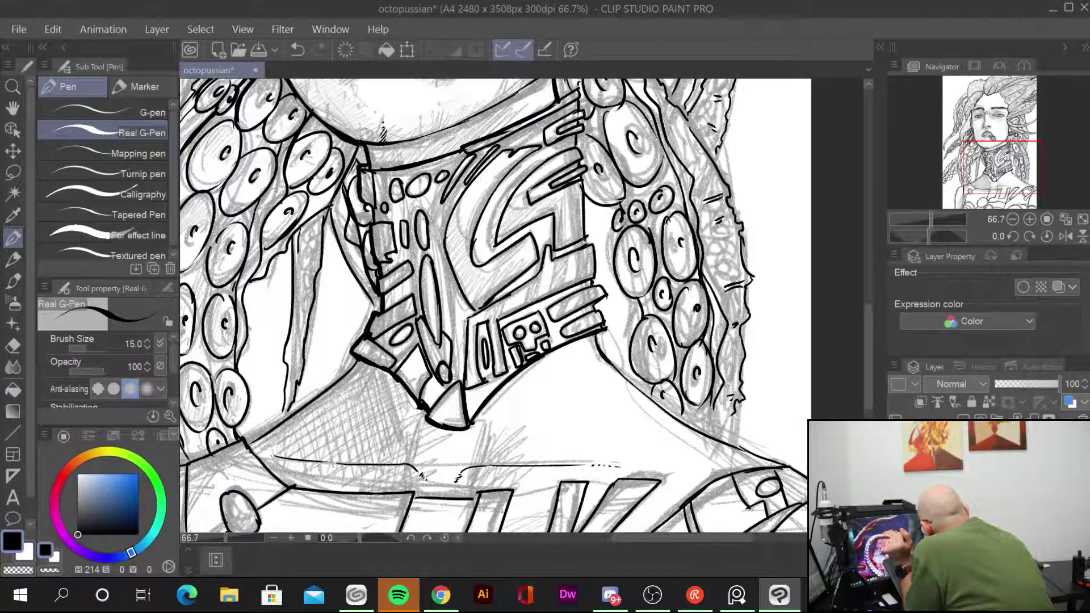
Step: Thicken the garment's neckline below the collarbones and the U-shaped chest panel, filling the narrow wedge beside it
drag(674, 437, 661, 247)
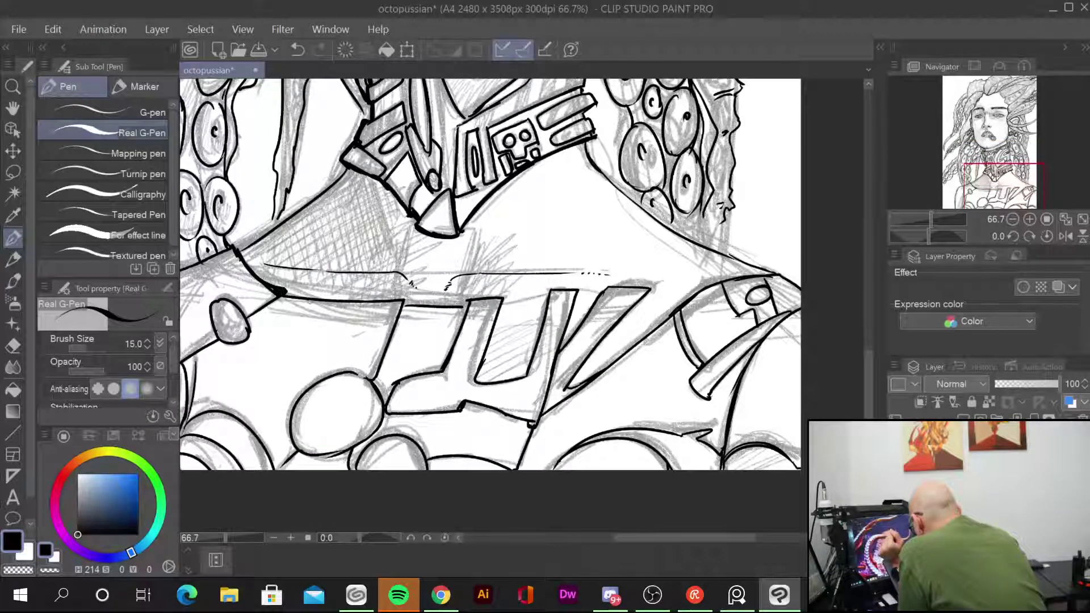
mouse_move(285, 292)
mouse_down()
mouse_move(466, 305)
mouse_move(506, 295)
mouse_move(482, 373)
mouse_move(524, 374)
mouse_up()
drag(552, 292, 534, 367)
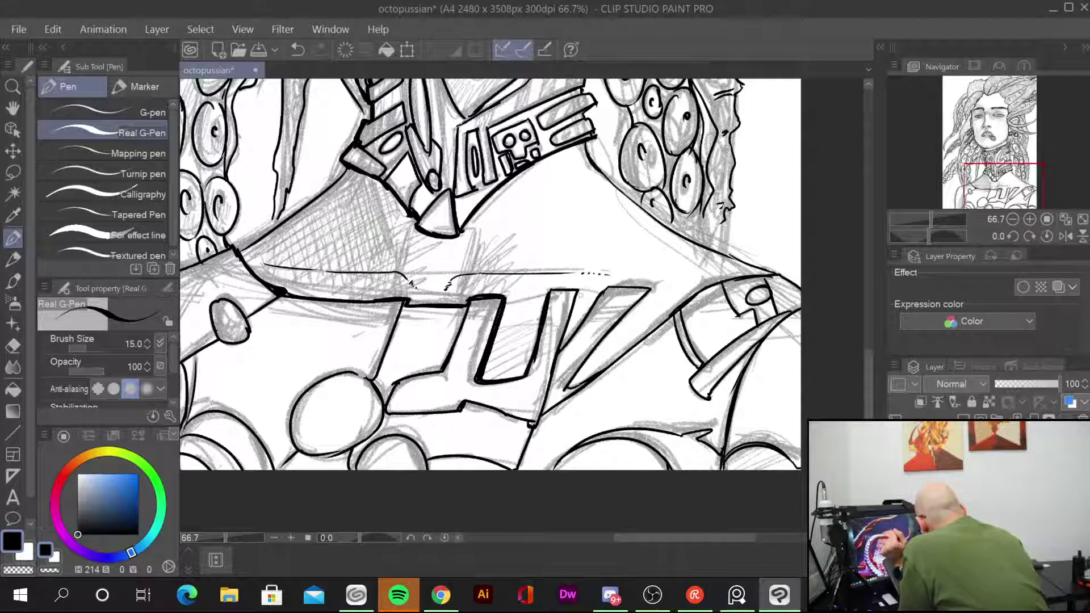
mouse_move(551, 292)
mouse_down()
mouse_move(579, 291)
mouse_move(558, 353)
mouse_up()
drag(601, 291, 568, 339)
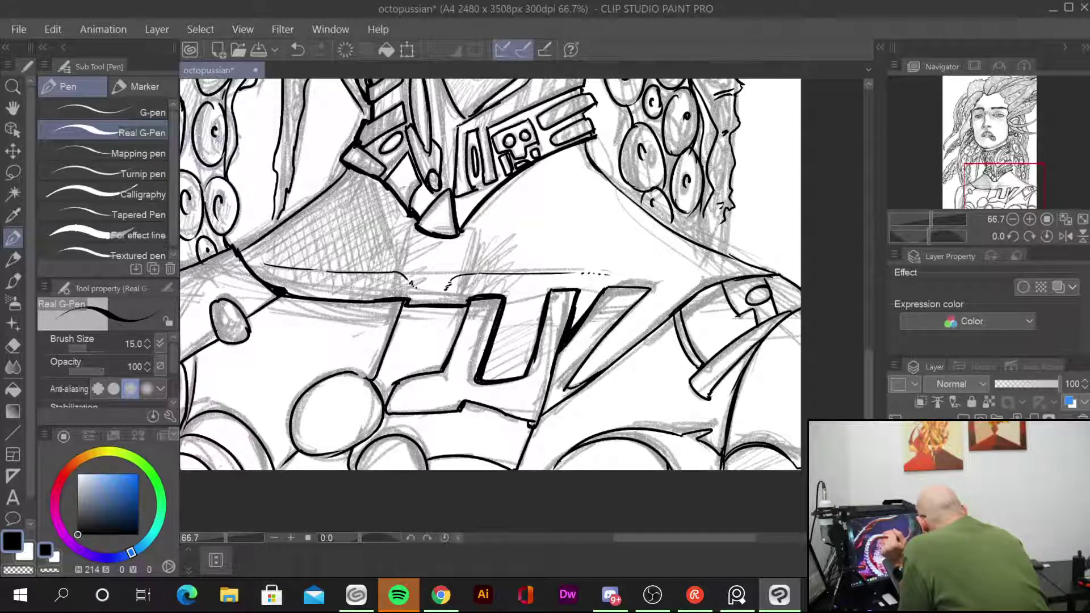
Step: Thicken the slanted chest panel, the garment's edges at the shoulder on the image's right, and the armhole seam on the left
drag(647, 288, 569, 381)
drag(670, 315, 581, 381)
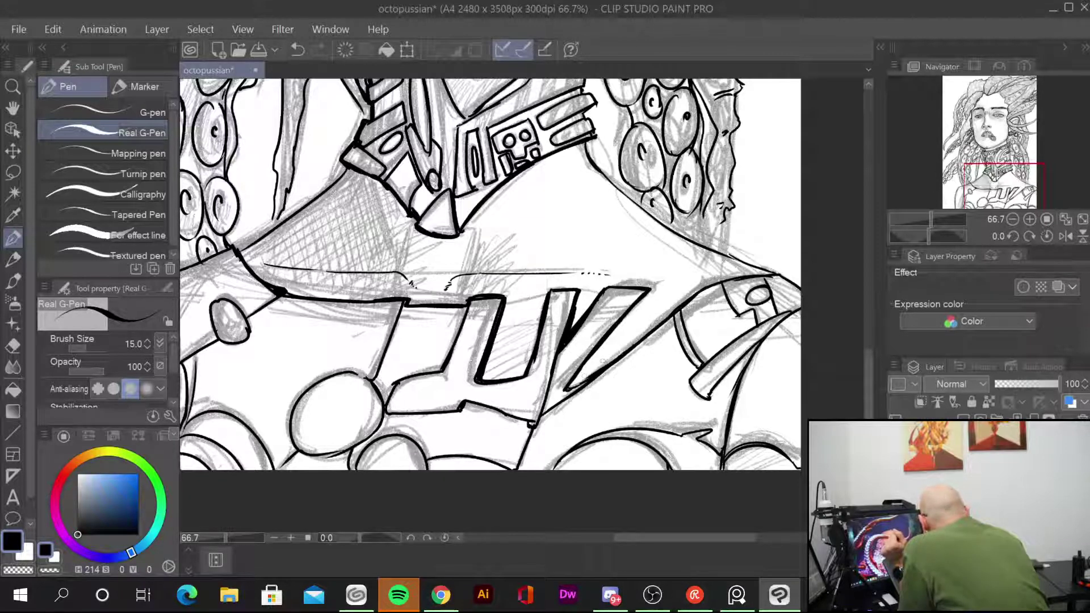
drag(699, 293, 789, 272)
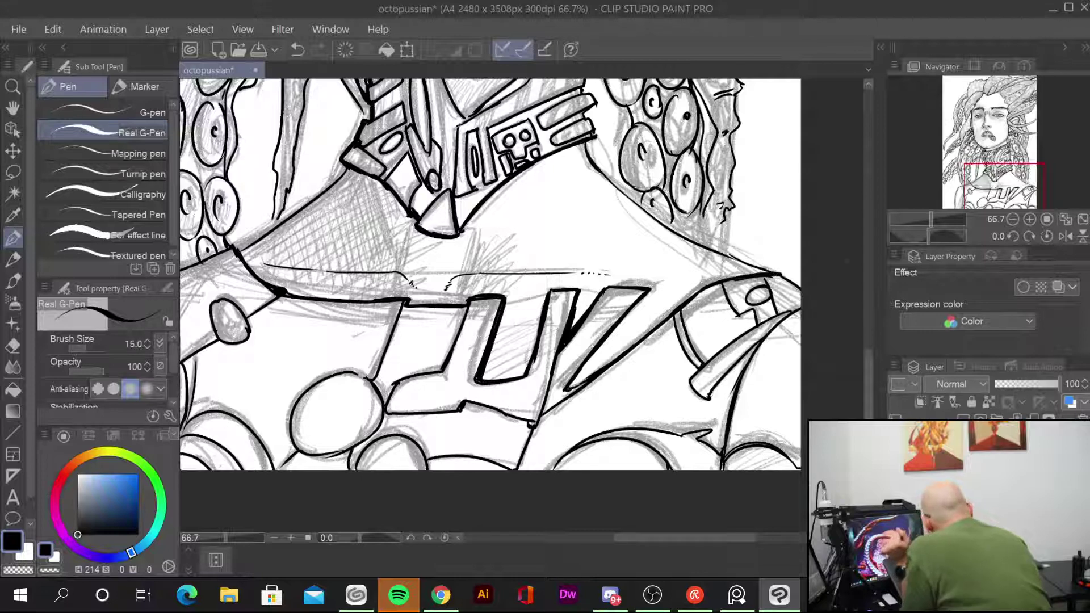
mouse_move(798, 311)
mouse_down()
mouse_move(746, 372)
mouse_move(728, 429)
mouse_move(797, 469)
mouse_up()
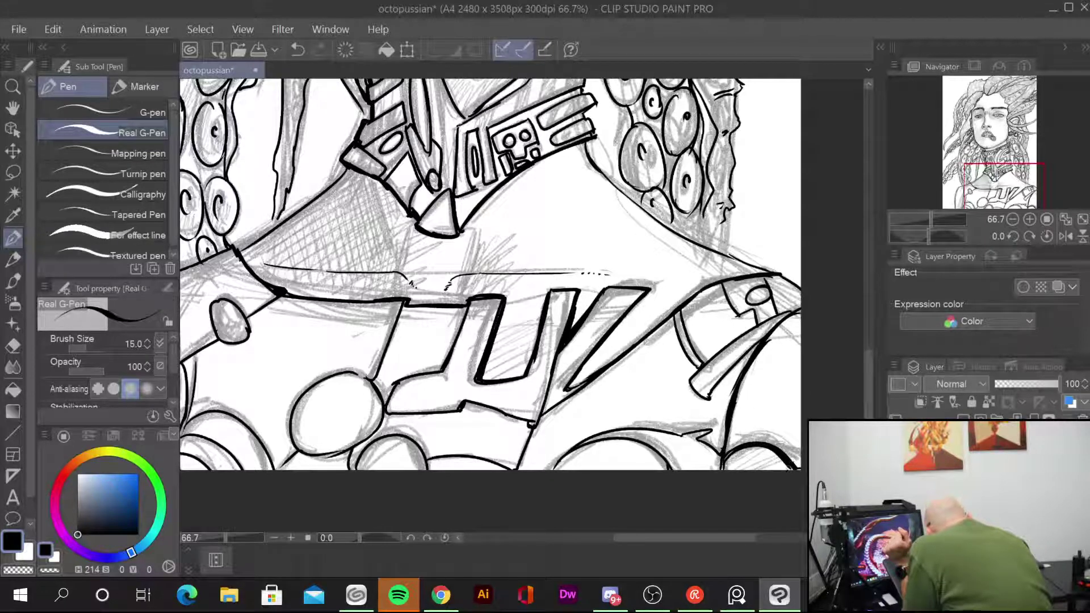
drag(584, 503, 752, 392)
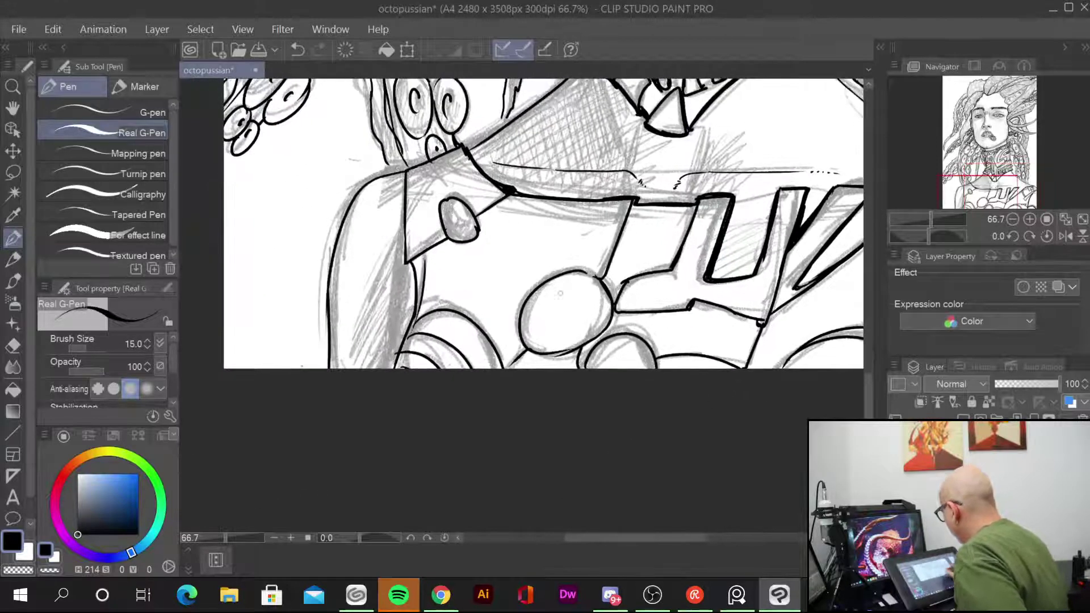
mouse_move(406, 182)
mouse_down()
mouse_move(400, 268)
mouse_move(416, 275)
mouse_move(401, 363)
mouse_up()
Step: Thicken the tentacle outlines hanging beside the jaw on the image's left and the lines between their rows of suckers
drag(562, 222, 530, 513)
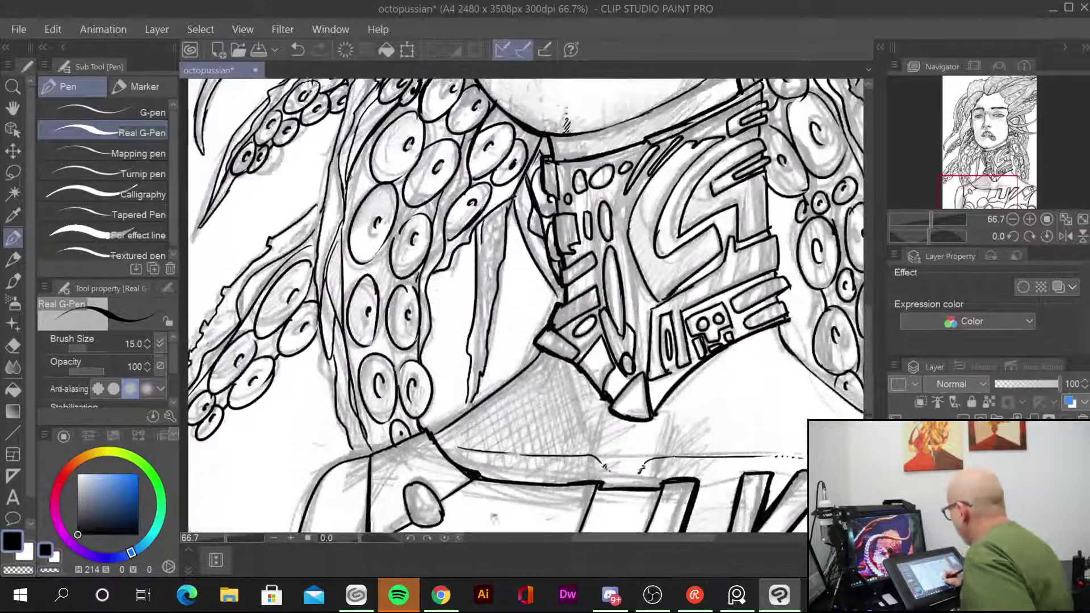
drag(555, 373, 529, 553)
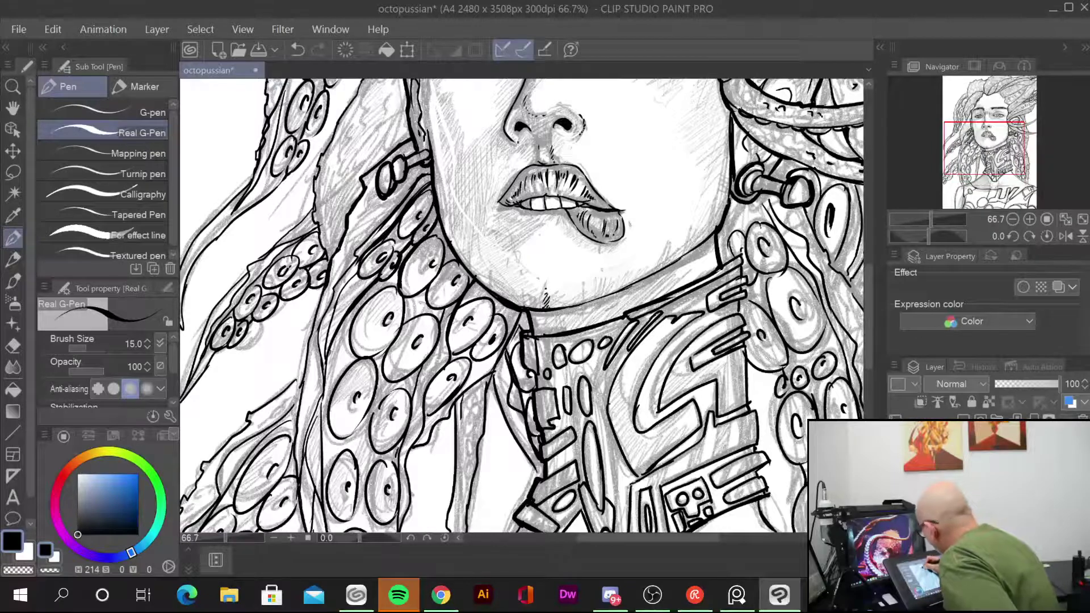
drag(323, 233, 332, 267)
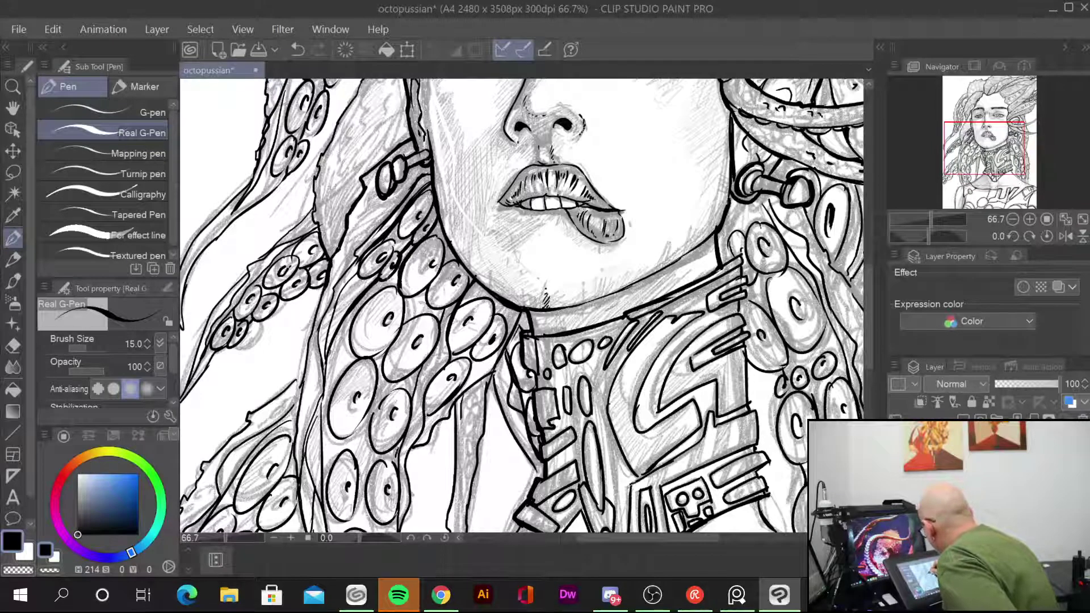
mouse_move(351, 312)
mouse_down()
mouse_move(324, 397)
mouse_move(321, 467)
mouse_up()
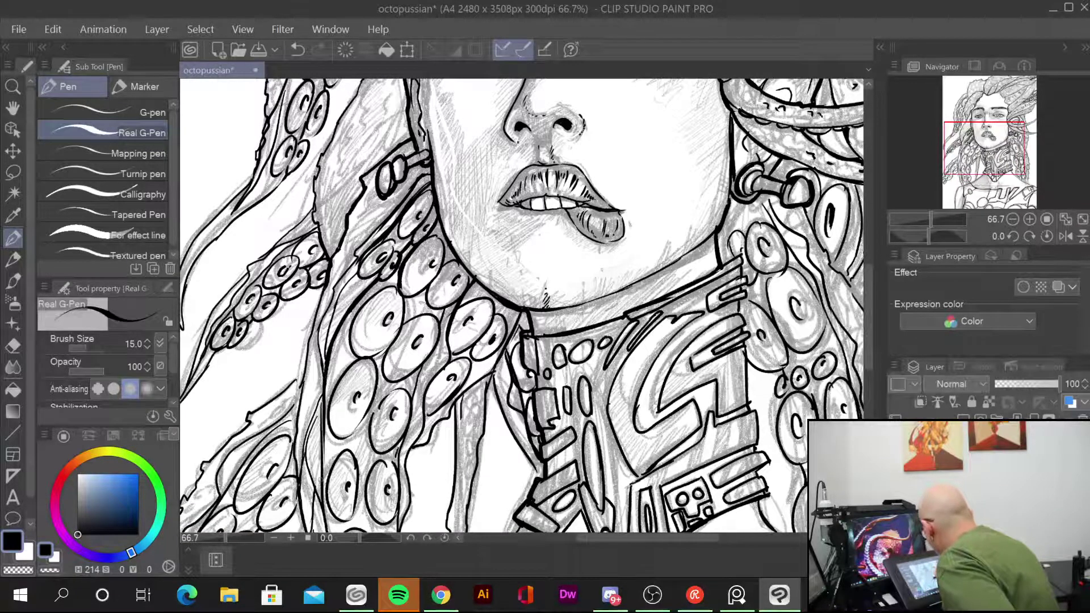
drag(451, 305, 404, 429)
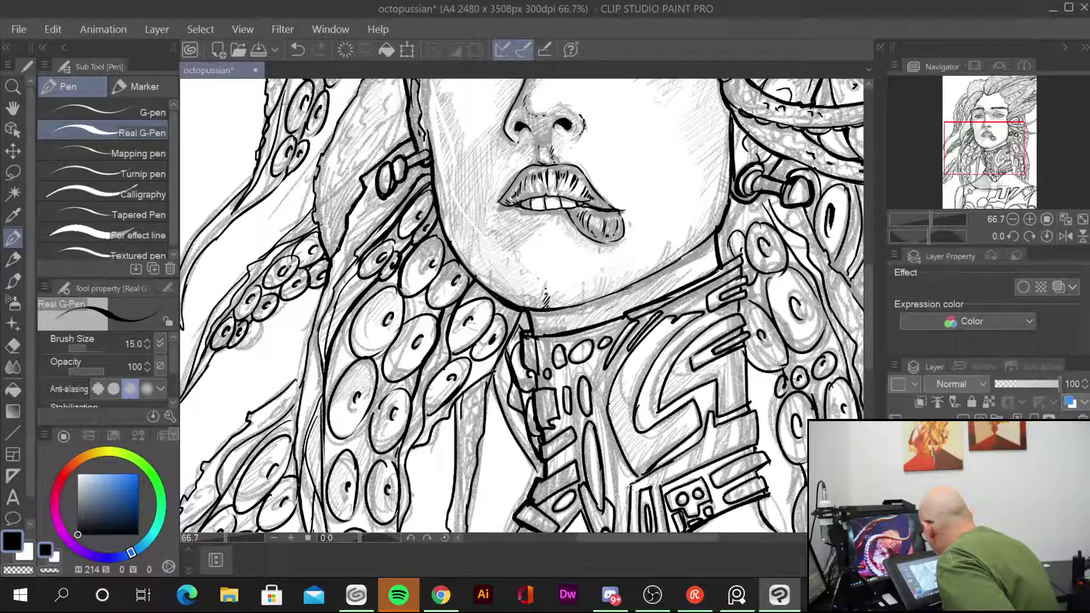
mouse_move(453, 309)
mouse_down()
mouse_move(447, 361)
mouse_move(410, 449)
mouse_up()
mouse_move(522, 312)
mouse_down()
mouse_move(490, 372)
mouse_move(436, 417)
mouse_up()
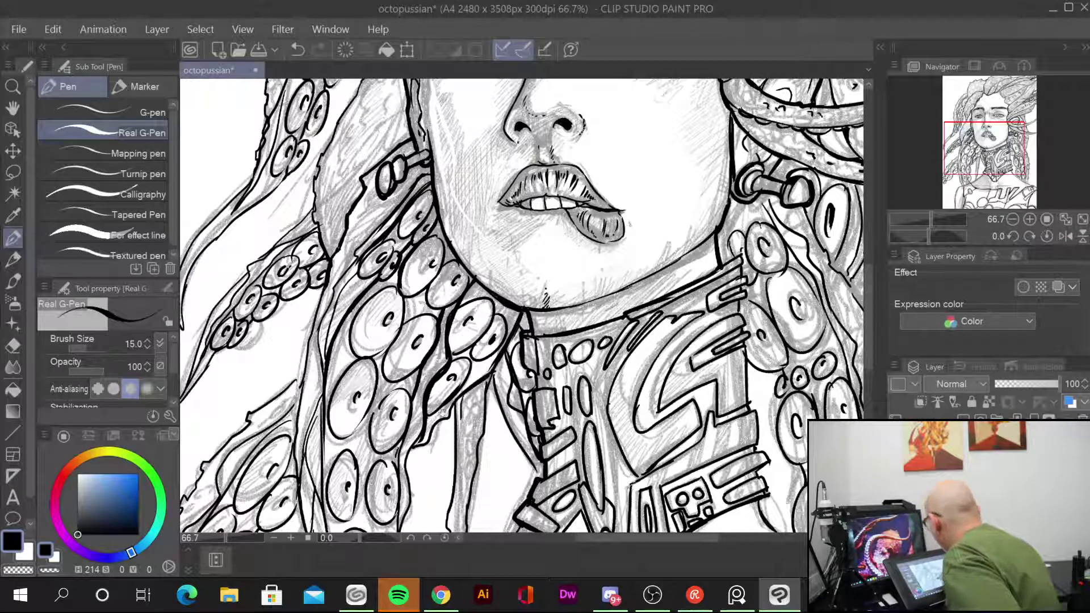
Step: Thicken the outlines of the tentacle curling at the temple on the image's left side
scroll(521, 307, up, 3)
scroll(521, 307, up, 3)
scroll(521, 307, up, 3)
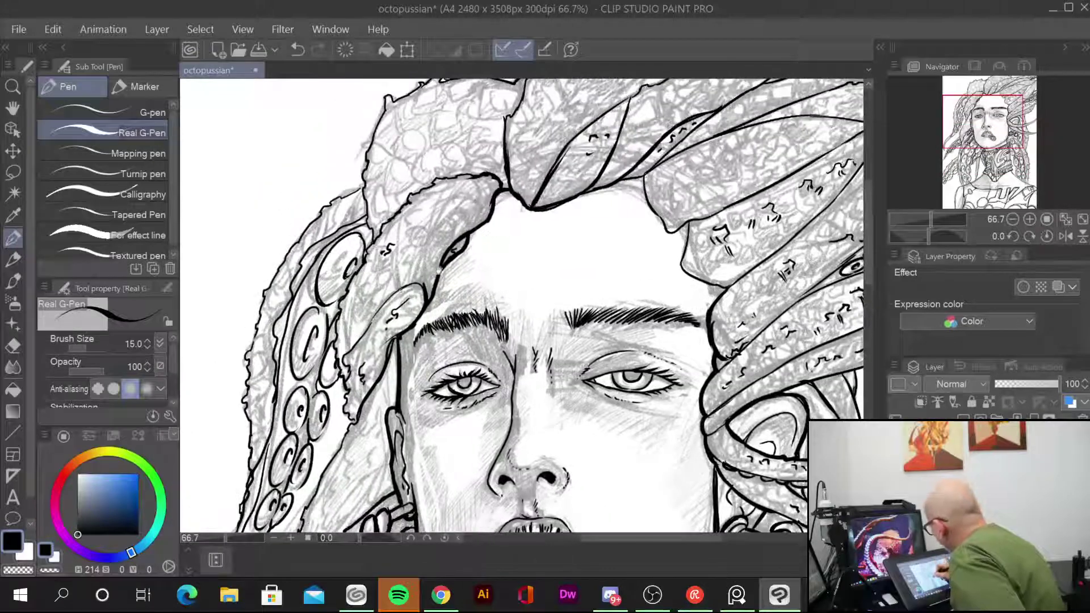
drag(383, 309, 429, 299)
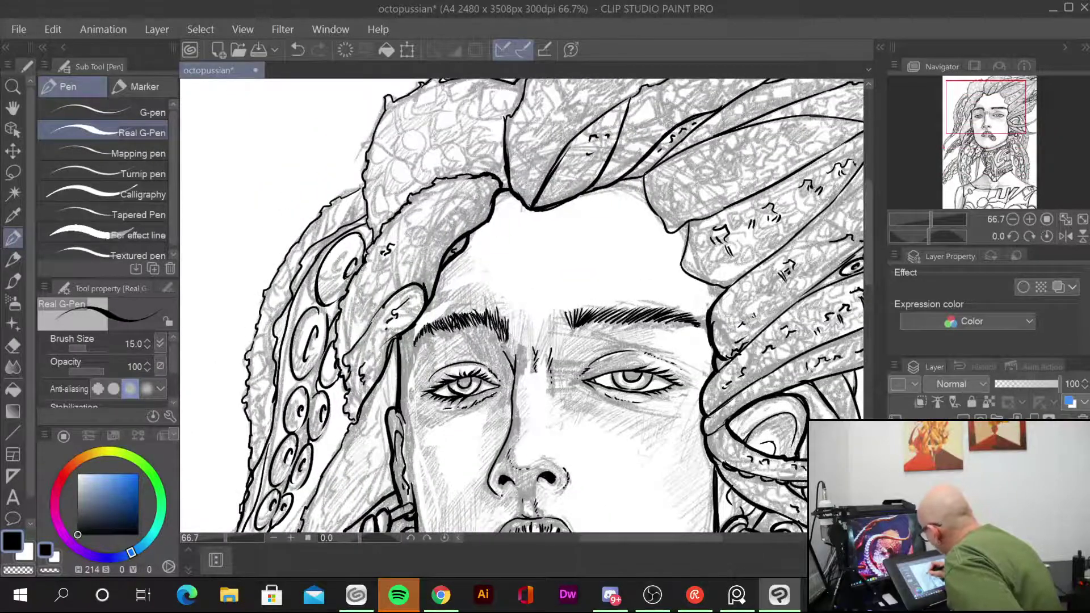
mouse_move(365, 266)
mouse_down()
mouse_move(336, 318)
mouse_move(336, 382)
mouse_move(391, 300)
mouse_up()
Step: Thicken the inner edge of the suckered tentacle arching outside the temple on the image's left
drag(375, 106, 365, 222)
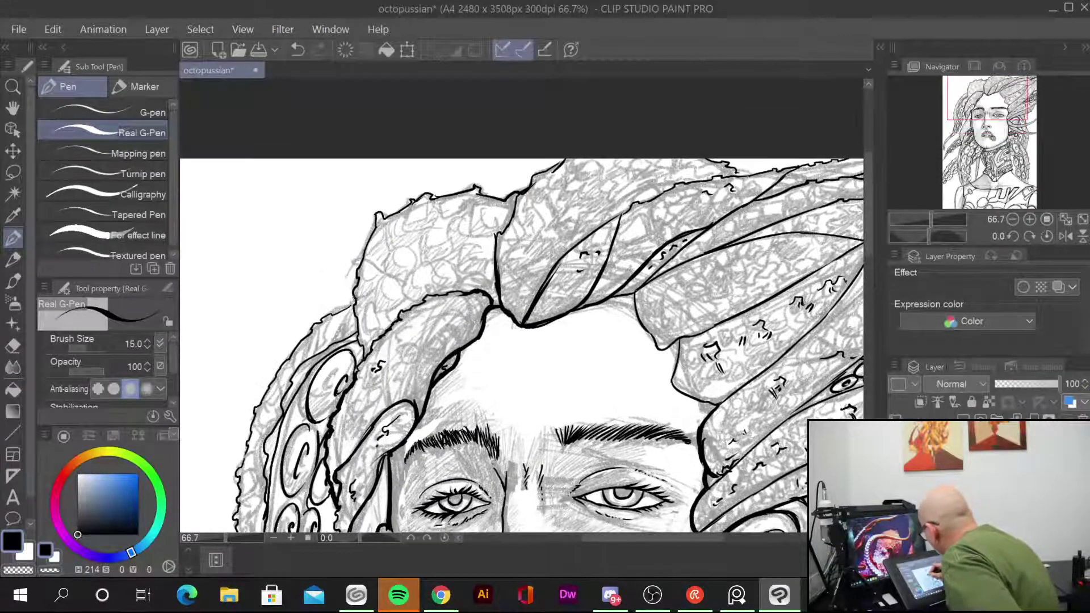
mouse_move(351, 308)
mouse_down()
mouse_move(366, 358)
mouse_move(318, 353)
mouse_up()
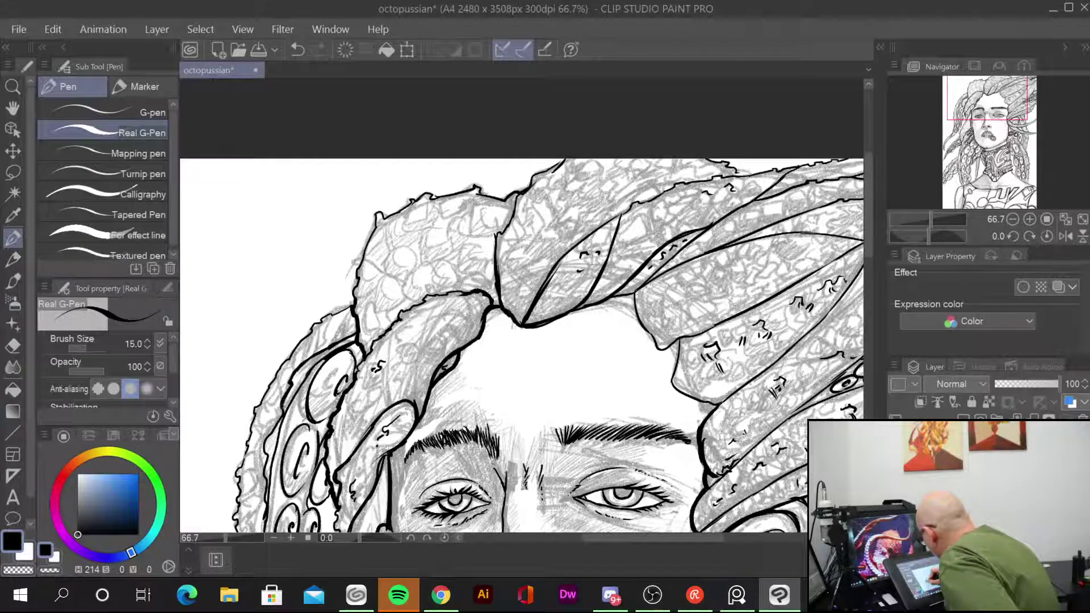
mouse_move(511, 340)
mouse_down()
mouse_move(511, 274)
mouse_move(568, 202)
mouse_move(585, 210)
mouse_up()
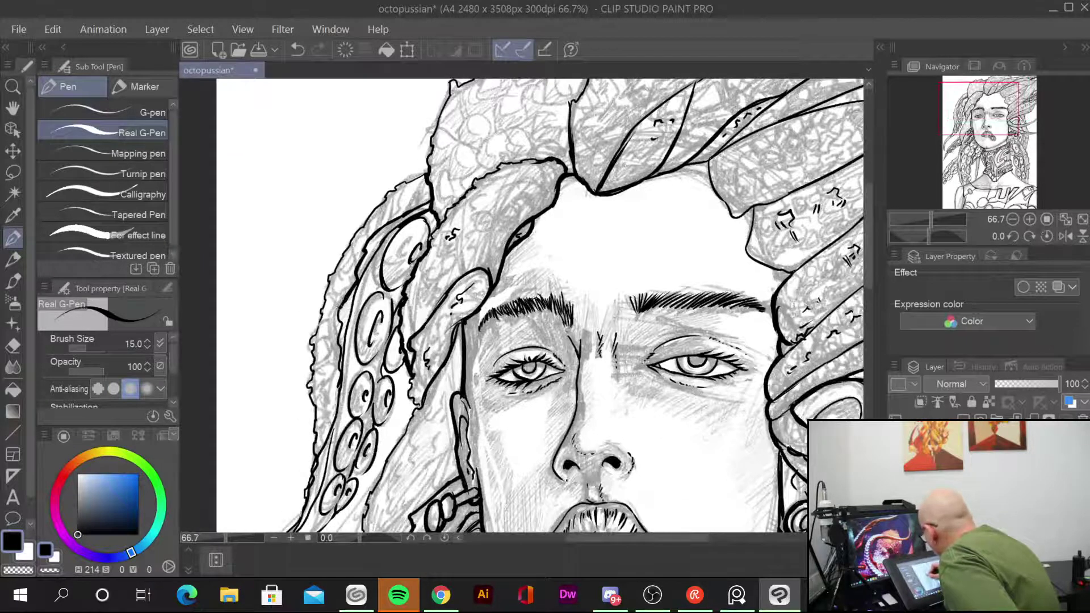
mouse_move(344, 308)
mouse_down()
mouse_move(332, 328)
mouse_move(342, 398)
mouse_up()
Step: Thicken the junction between the crown tentacles and the upper edges of the folds above the forehead's center
mouse_move(511, 284)
mouse_down()
mouse_move(489, 295)
mouse_move(346, 472)
mouse_up()
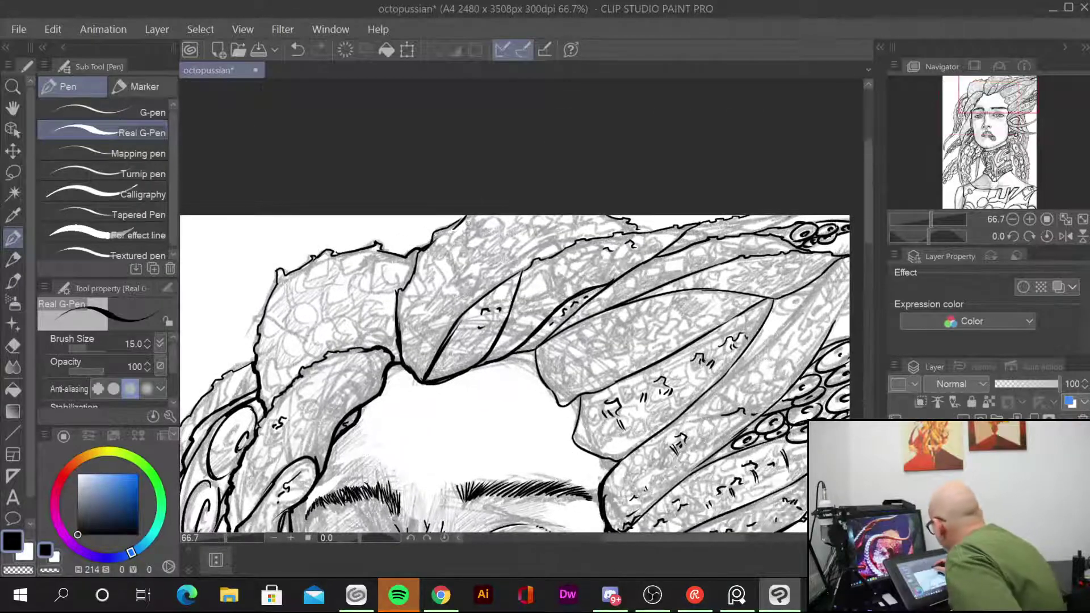
drag(401, 281, 405, 292)
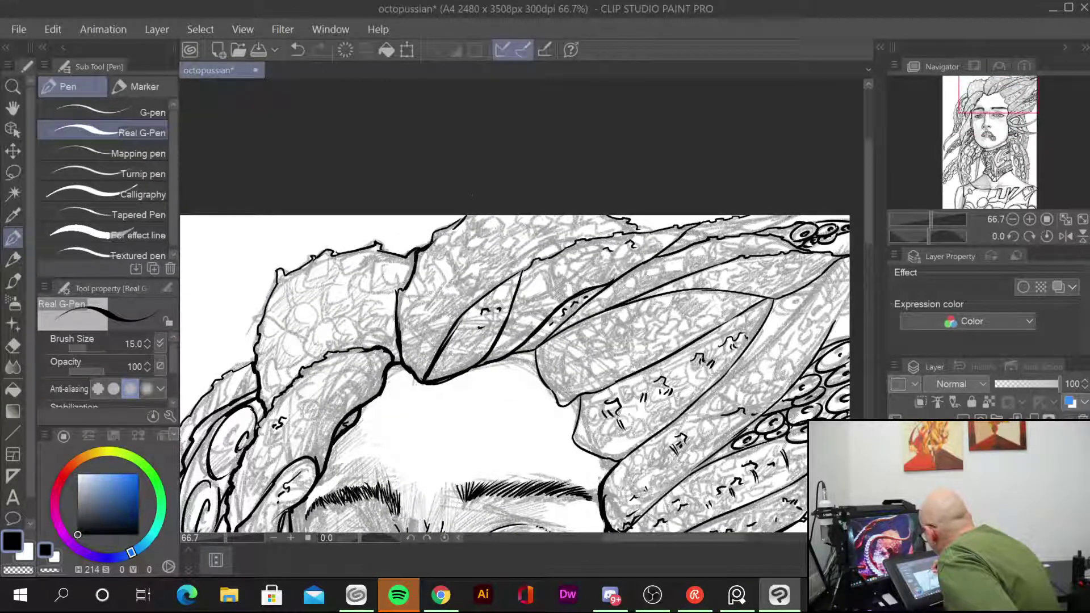
drag(511, 369, 377, 360)
mouse_move(396, 257)
mouse_down()
mouse_move(378, 304)
mouse_move(391, 266)
mouse_move(447, 229)
mouse_up()
drag(484, 271, 494, 264)
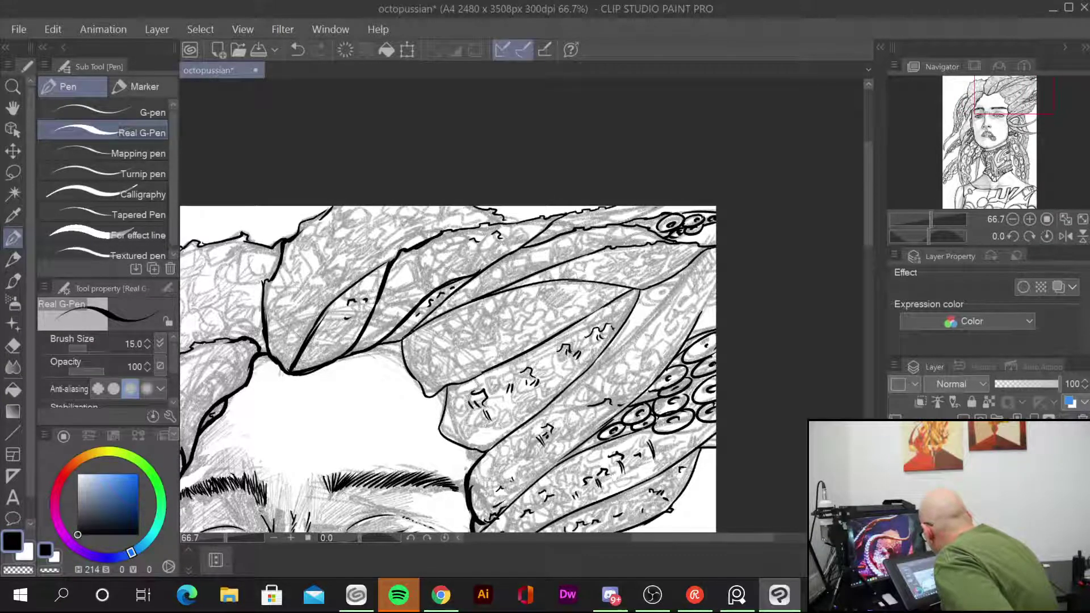
Step: Thicken the dividing lines of the tentacles sweeping back from the hairline toward the image's upper right
drag(412, 327, 460, 286)
drag(401, 341, 491, 291)
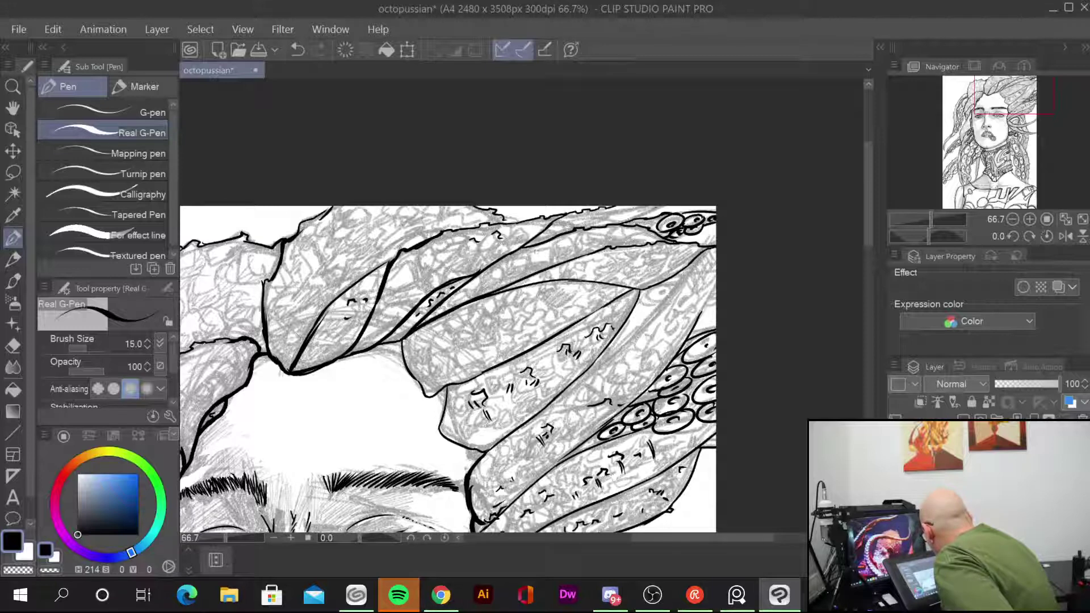
drag(455, 369, 369, 400)
mouse_move(437, 281)
mouse_down()
mouse_move(490, 261)
mouse_move(492, 245)
mouse_up()
mouse_move(580, 235)
mouse_down()
mouse_move(531, 257)
mouse_move(563, 244)
mouse_move(557, 258)
mouse_up()
drag(625, 334, 616, 343)
Step: Thicken the jagged hairline edge from forehead to temple on the image's right and the outlines of the broad tentacles behind it
drag(398, 284, 428, 432)
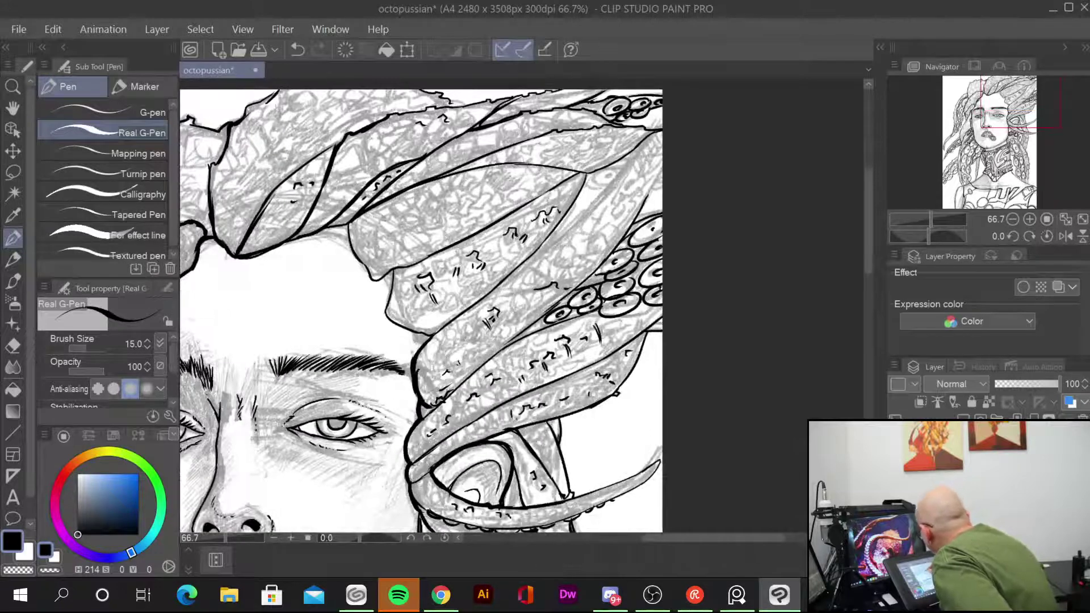
mouse_move(347, 228)
mouse_down()
mouse_move(370, 276)
mouse_move(356, 253)
mouse_move(380, 280)
mouse_move(398, 266)
mouse_move(387, 311)
mouse_move(436, 349)
mouse_up()
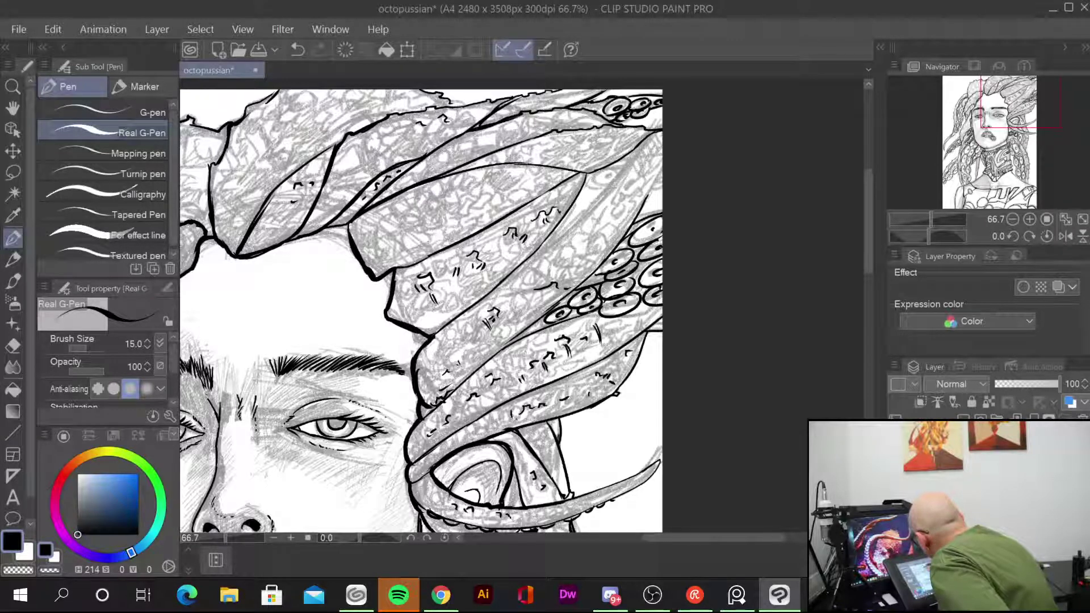
drag(328, 226, 352, 231)
mouse_move(397, 271)
mouse_down()
mouse_move(458, 245)
mouse_move(414, 265)
mouse_move(429, 257)
mouse_up()
drag(397, 197, 497, 152)
mouse_move(516, 200)
mouse_down()
mouse_move(582, 172)
mouse_move(577, 198)
mouse_move(499, 290)
mouse_up()
Step: Thicken the long edges of the tentacle sweeping up to the page's edge above the sucker cluster on the image's right
mouse_move(473, 387)
mouse_down()
mouse_move(424, 321)
mouse_move(415, 326)
mouse_up()
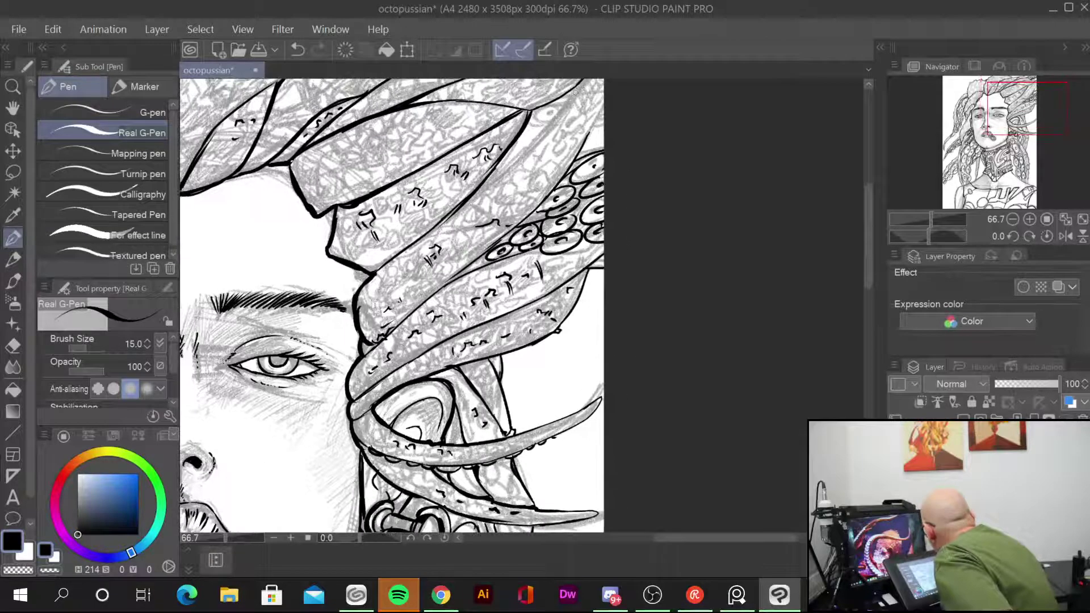
drag(576, 93, 505, 167)
drag(556, 120, 483, 188)
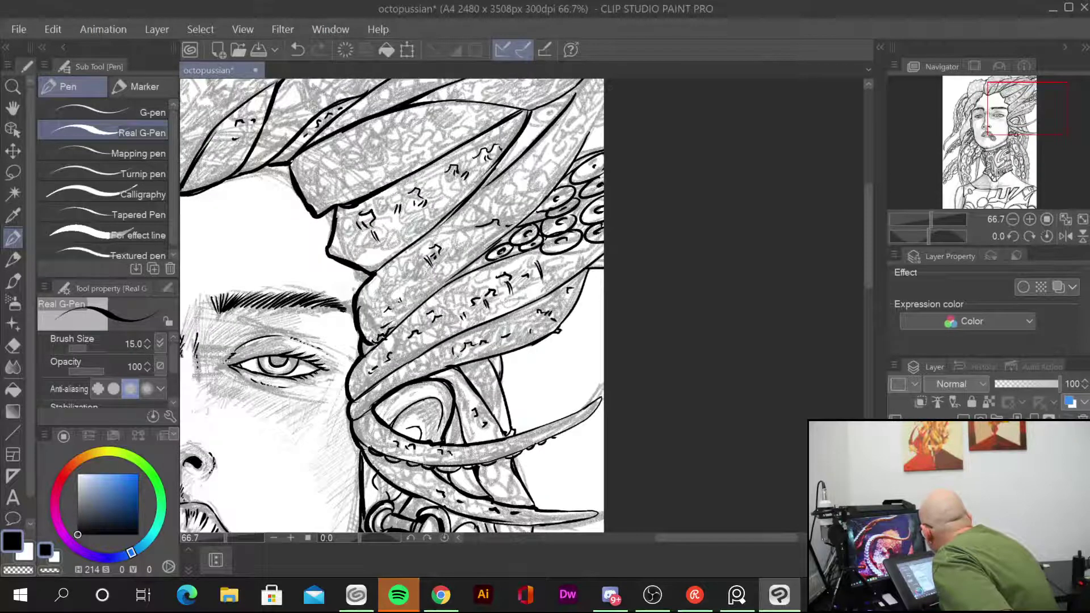
mouse_move(605, 119)
mouse_down()
mouse_move(577, 159)
mouse_move(583, 146)
mouse_up()
drag(561, 81, 568, 87)
mouse_move(526, 127)
mouse_down()
mouse_move(534, 132)
mouse_move(524, 126)
mouse_up()
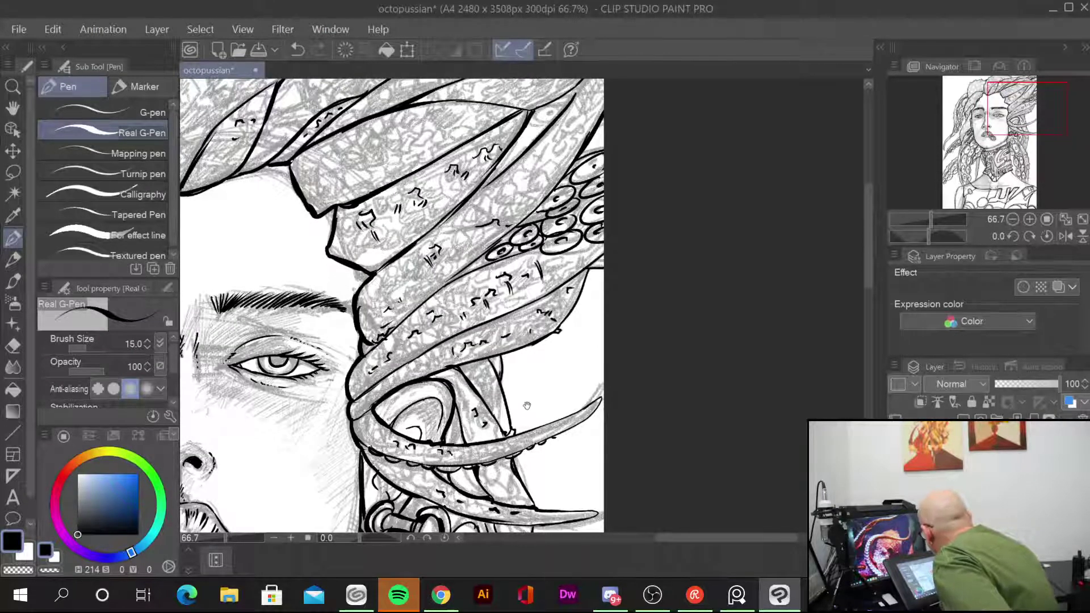
Step: Thicken the outlines of the tentacles wrapping from the temple over the ear, below the sucker cluster on the image's right
mouse_move(397, 364)
mouse_down()
mouse_move(357, 261)
mouse_move(420, 179)
mouse_up()
drag(327, 255, 363, 221)
drag(367, 218, 446, 166)
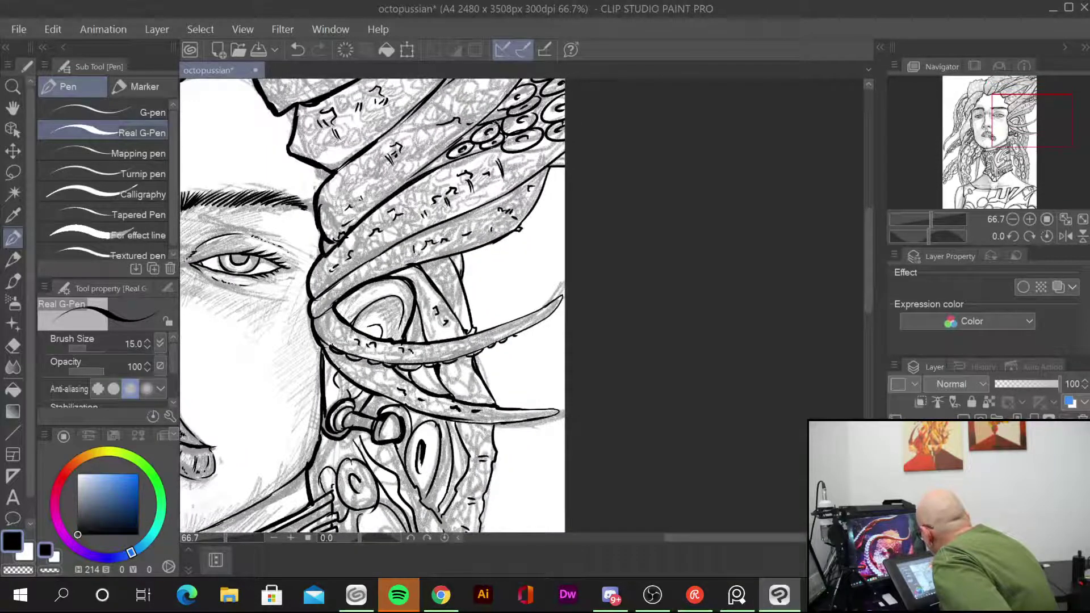
drag(327, 298, 470, 210)
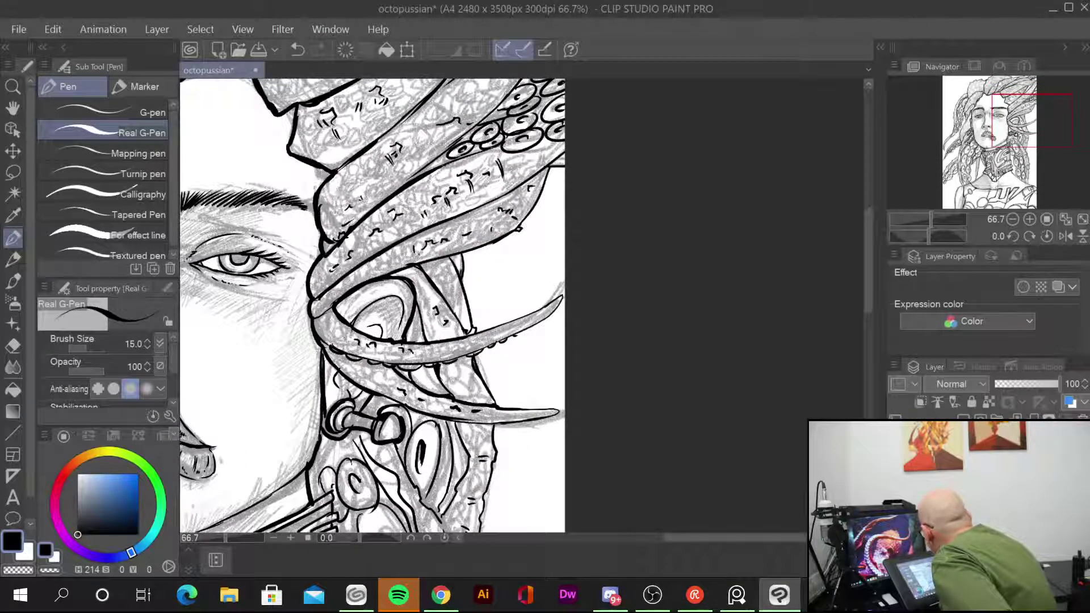
drag(439, 167, 463, 156)
mouse_move(421, 290)
mouse_down()
mouse_move(427, 262)
mouse_move(514, 226)
mouse_move(550, 161)
mouse_up()
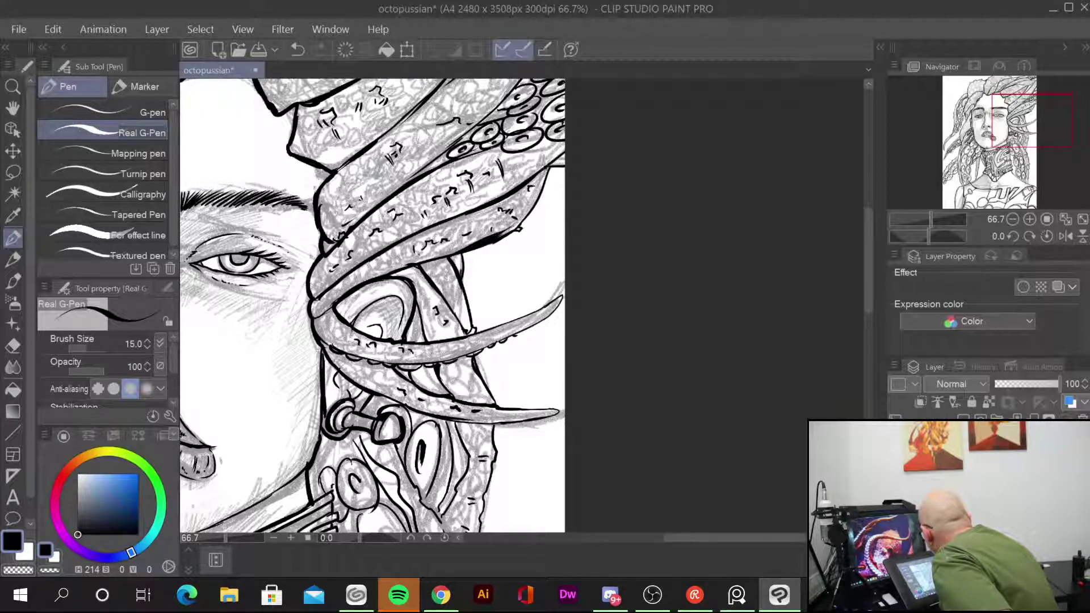
Step: Thicken the edges of the tentacles hanging below the ear, including the long line running down beside the sucker column on the image's right
drag(561, 426, 585, 170)
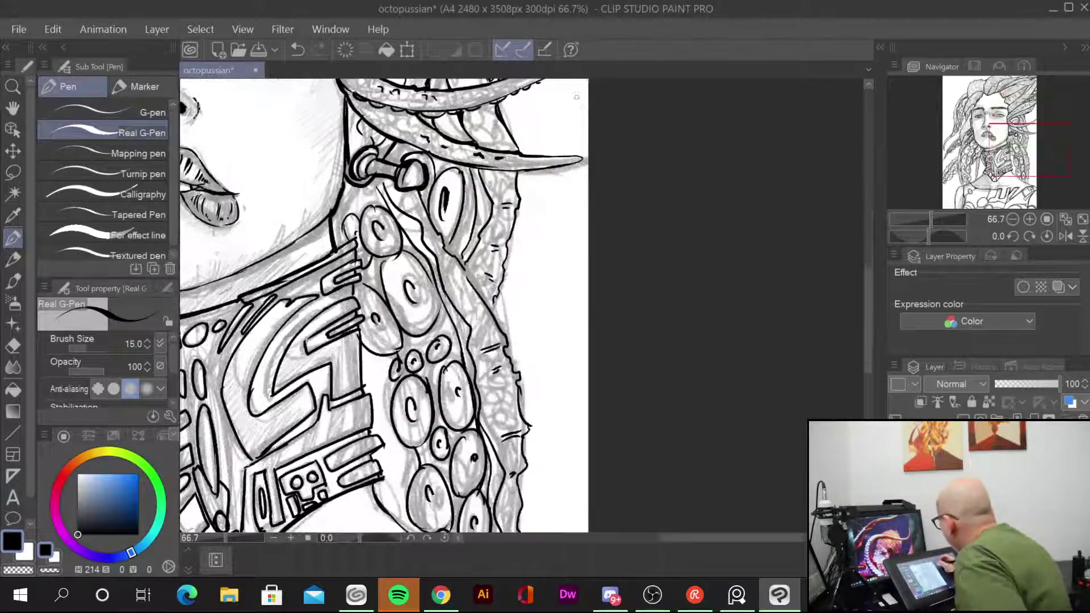
drag(501, 165, 463, 274)
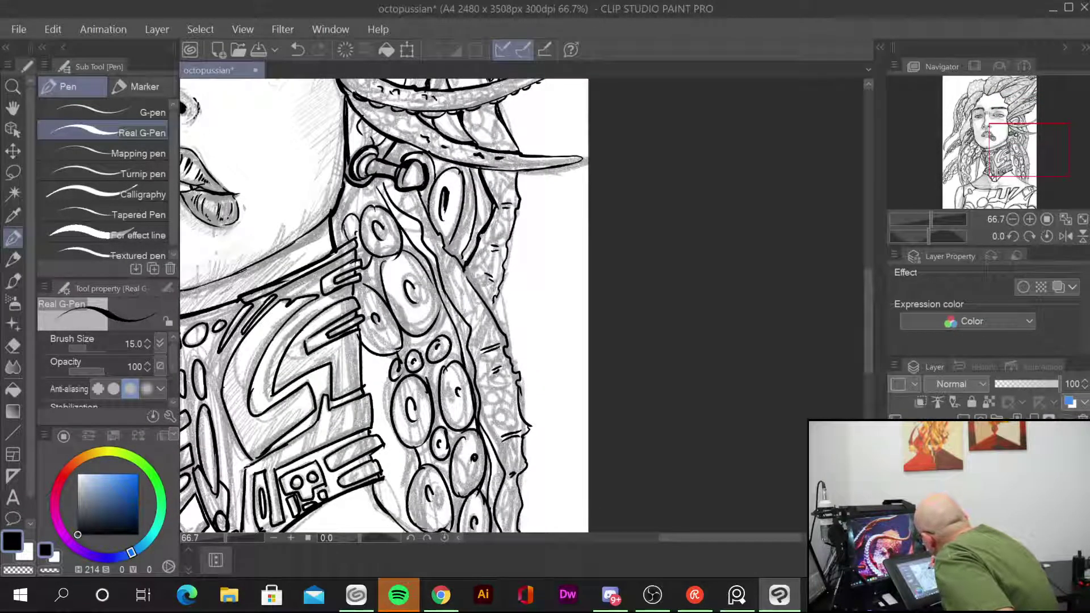
drag(418, 192, 492, 314)
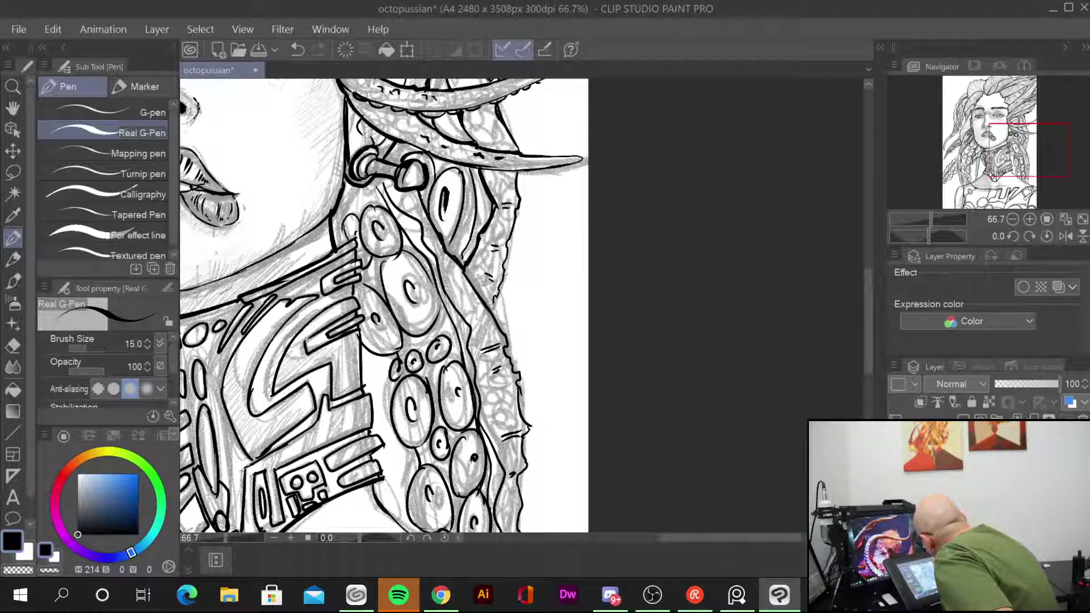
mouse_move(386, 185)
mouse_down()
mouse_move(475, 331)
mouse_move(482, 467)
mouse_move(503, 470)
mouse_move(505, 482)
mouse_move(495, 532)
mouse_up()
Step: Thicken the outlines of the large suckers beside the collar, the collar's upper tip, and the underside of the ear piercing
drag(363, 342, 393, 361)
drag(356, 239, 361, 341)
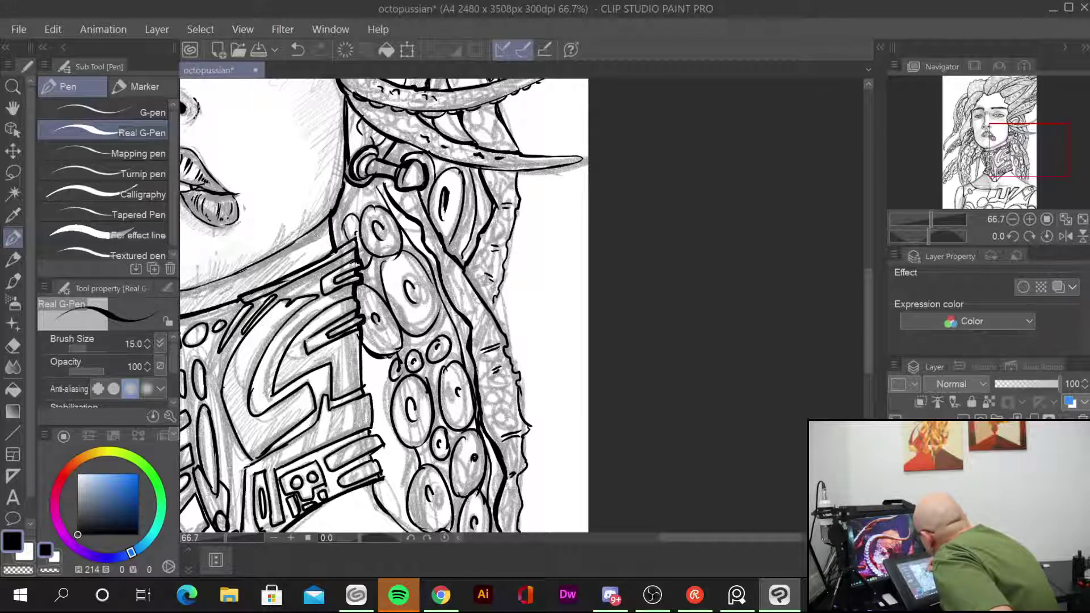
drag(361, 236, 336, 249)
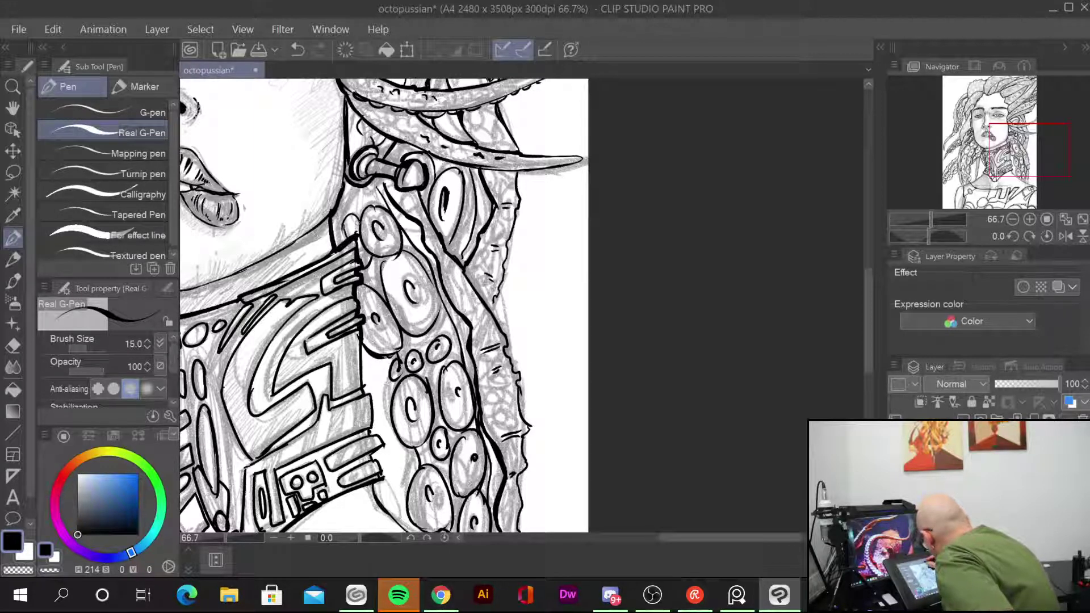
mouse_move(348, 180)
mouse_down()
mouse_move(372, 192)
mouse_move(375, 181)
mouse_move(388, 209)
mouse_up()
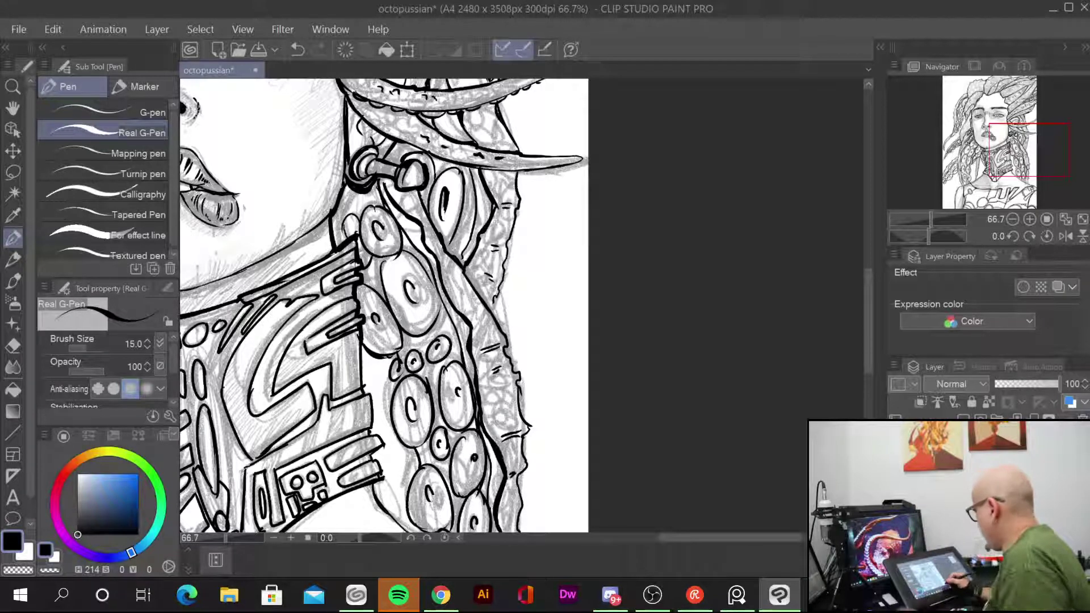
Step: Hide the pencil sketch to examine the ink lines across the head, tentacles and collar, and show the sketch again
key(ctrl+minus)
key(ctrl+minus)
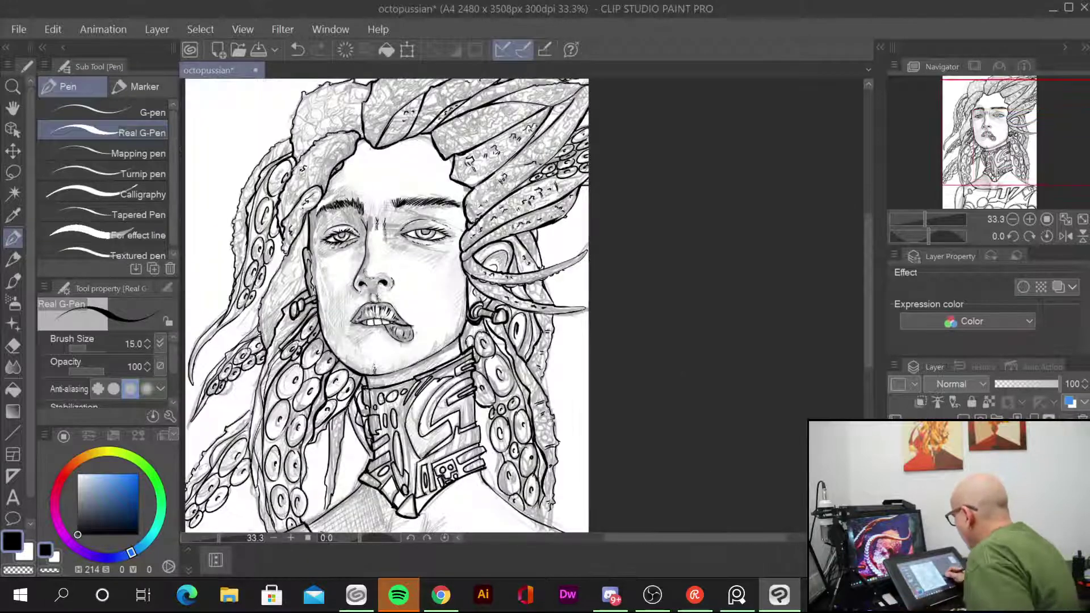
drag(550, 422, 491, 361)
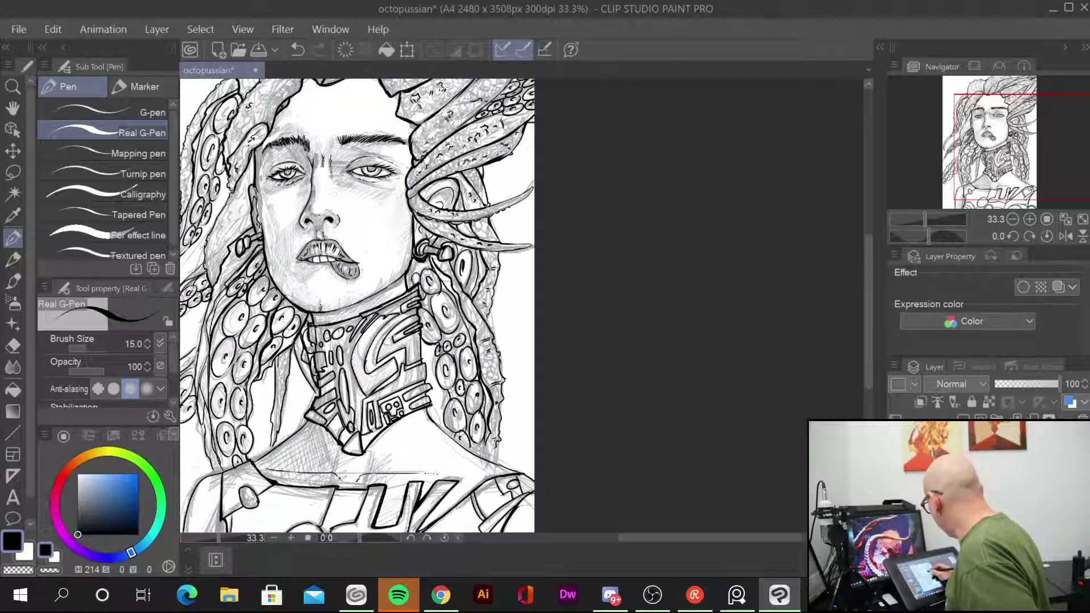
drag(345, 268, 487, 298)
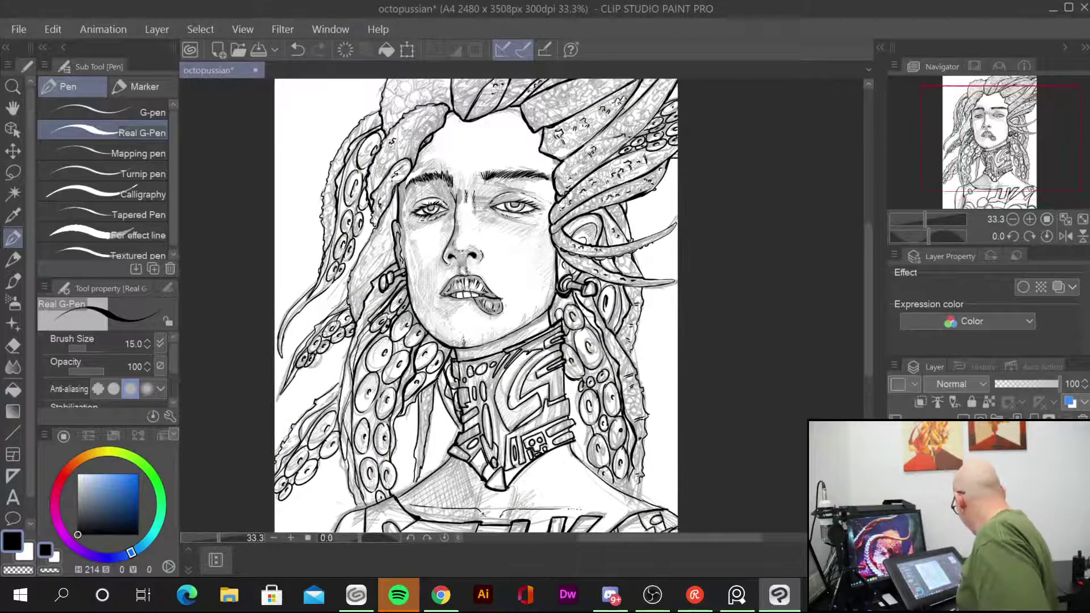
click(896, 468)
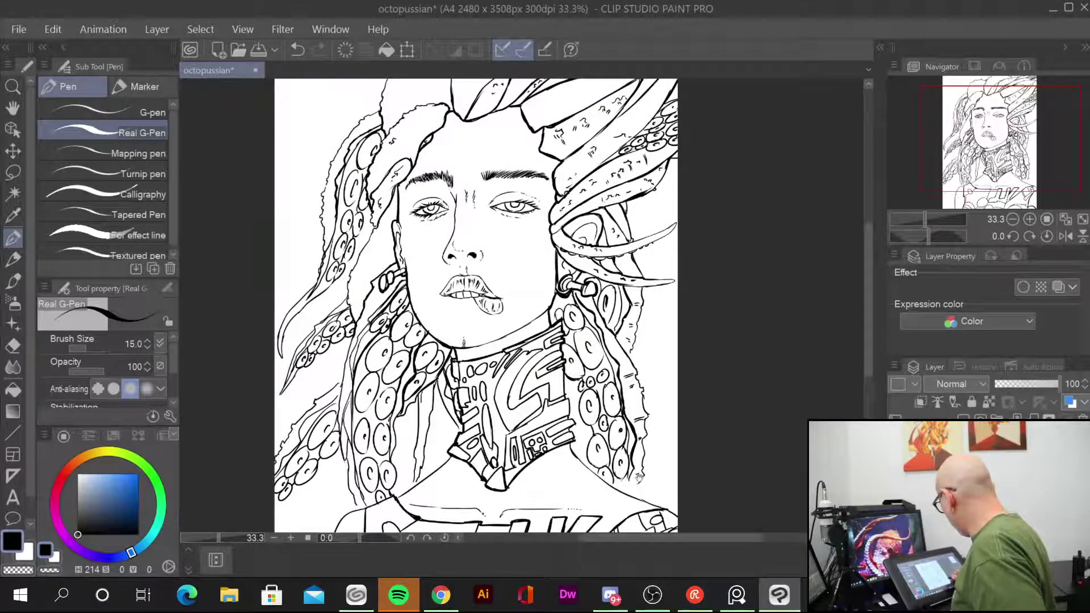
drag(639, 477, 519, 477)
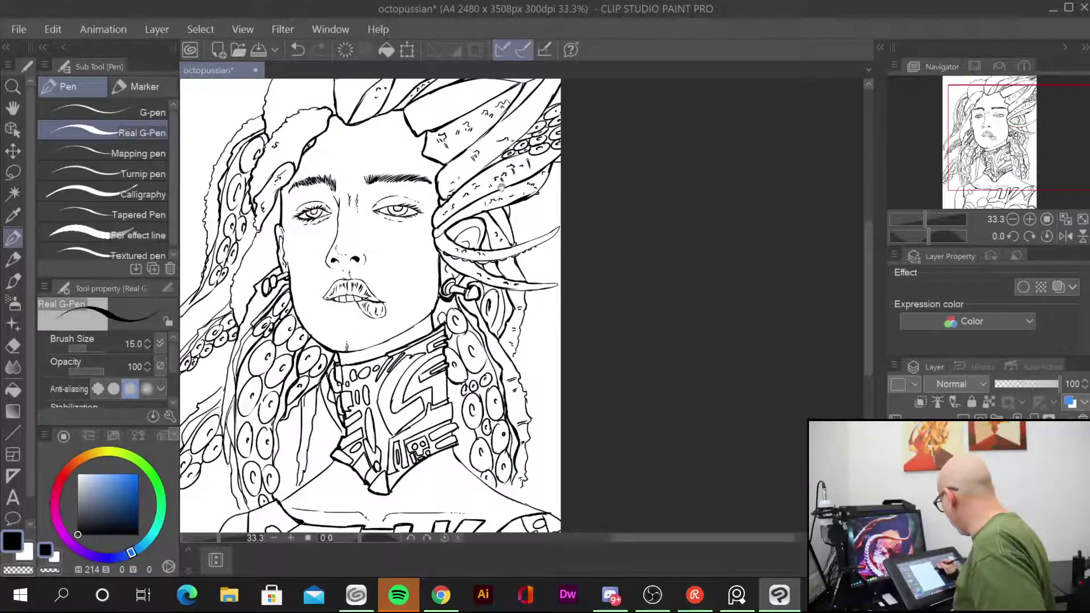
drag(502, 189, 503, 277)
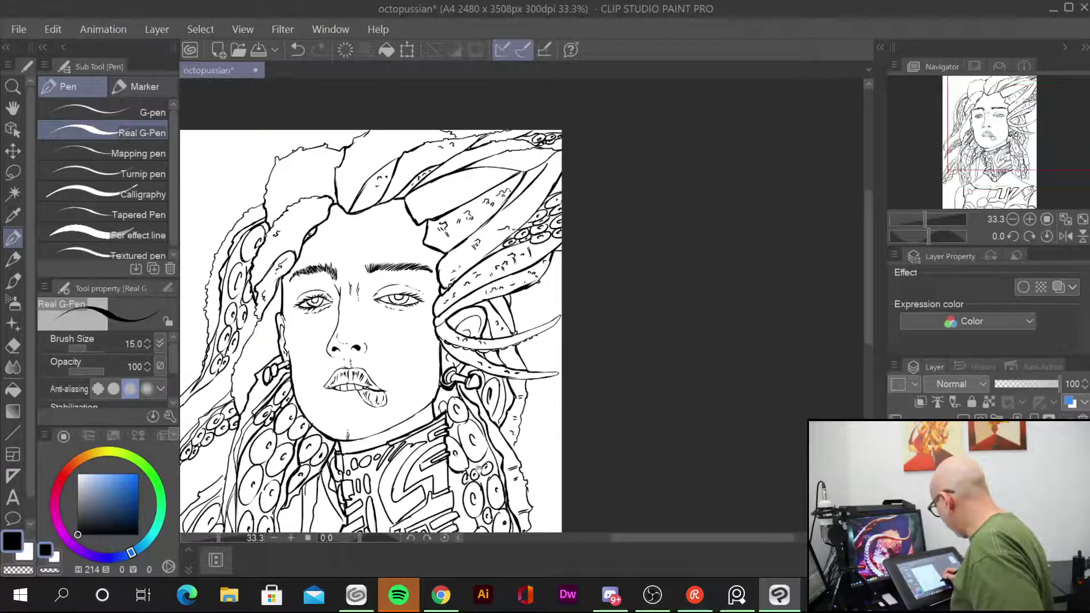
drag(518, 482, 515, 299)
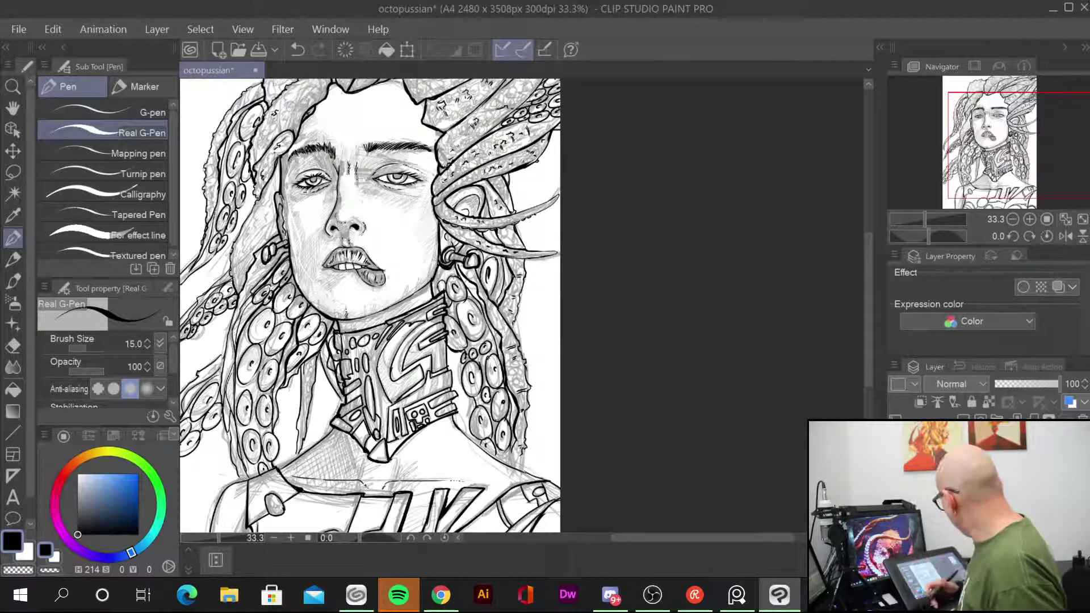
Step: Set the pencil sketch layer's opacity to 52%
mouse_move(1057, 384)
mouse_down()
mouse_move(1022, 384)
mouse_move(1073, 388)
mouse_up()
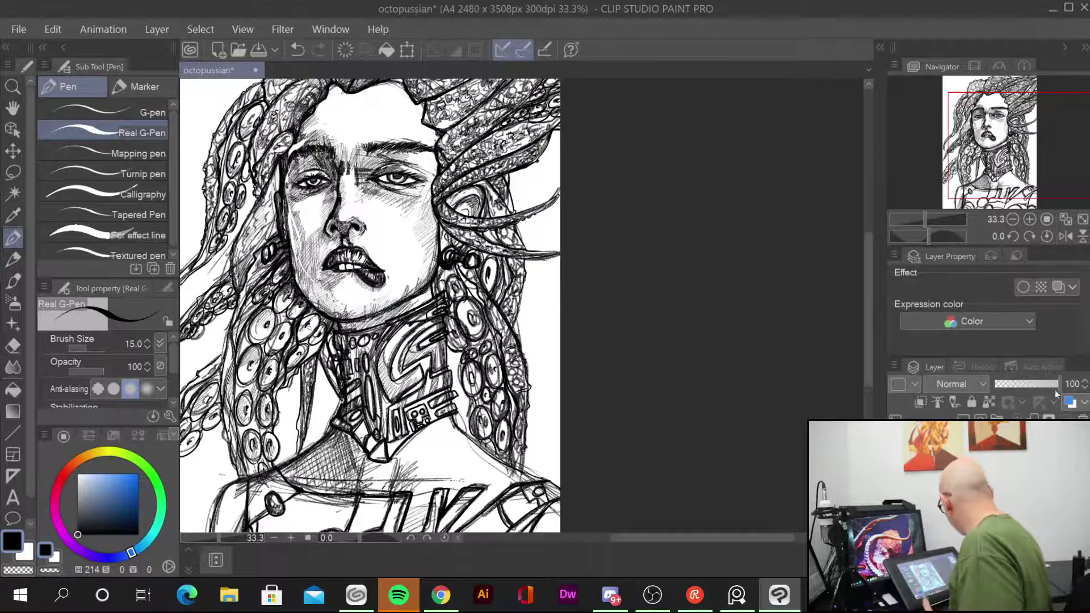
drag(1057, 384, 1021, 384)
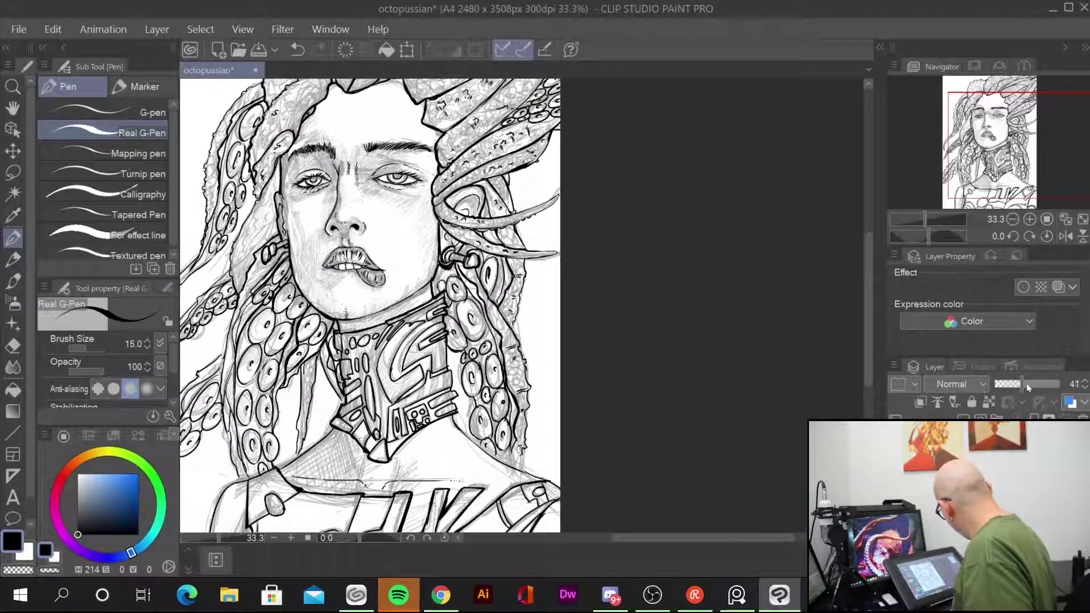
click(1027, 383)
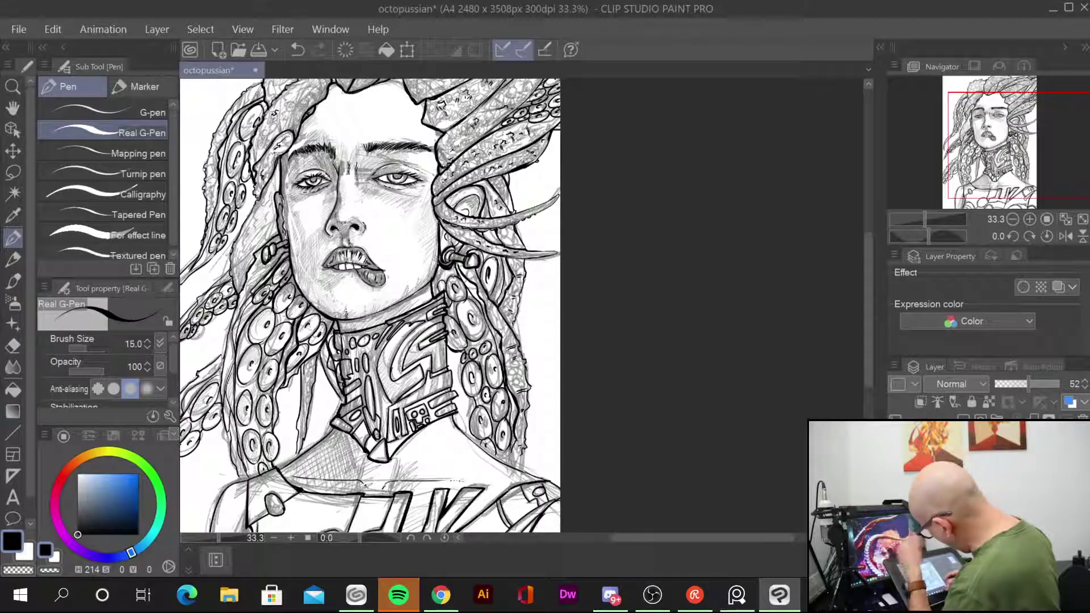
mouse_move(872, 322)
mouse_down()
mouse_move(872, 387)
mouse_move(869, 312)
mouse_move(857, 321)
mouse_up()
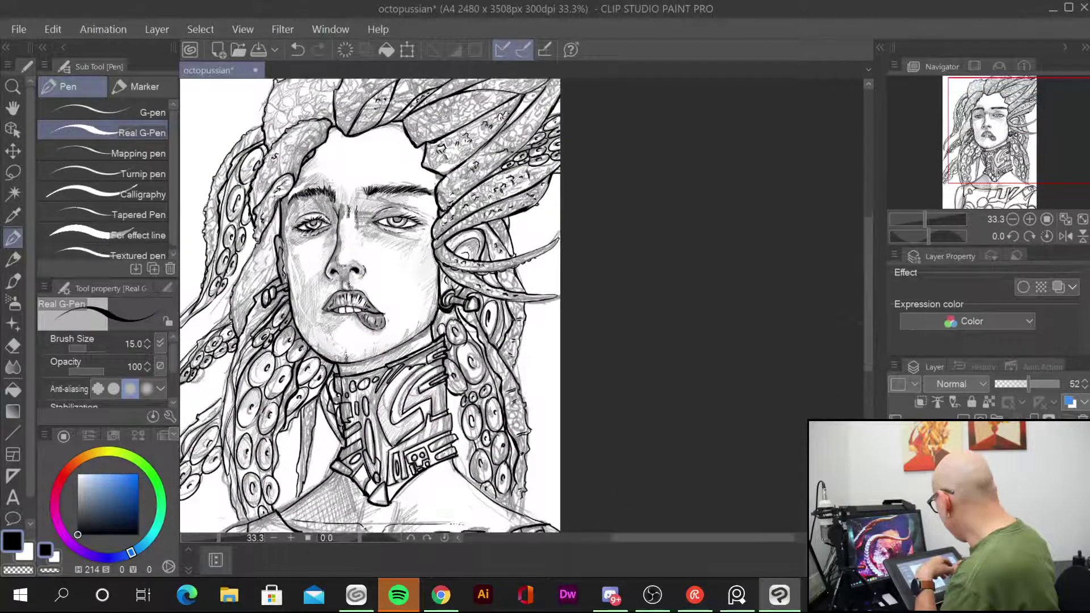